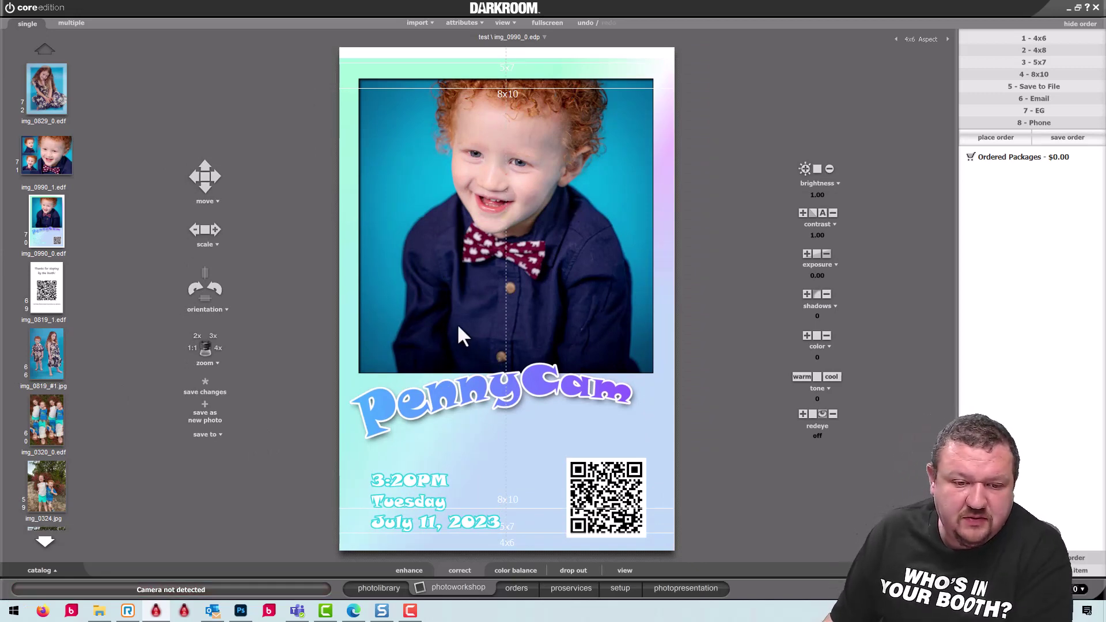
Undo the last nudge, then open the purple img_0007.jpg from the test catalog in the workshop
key("ctrl+z")
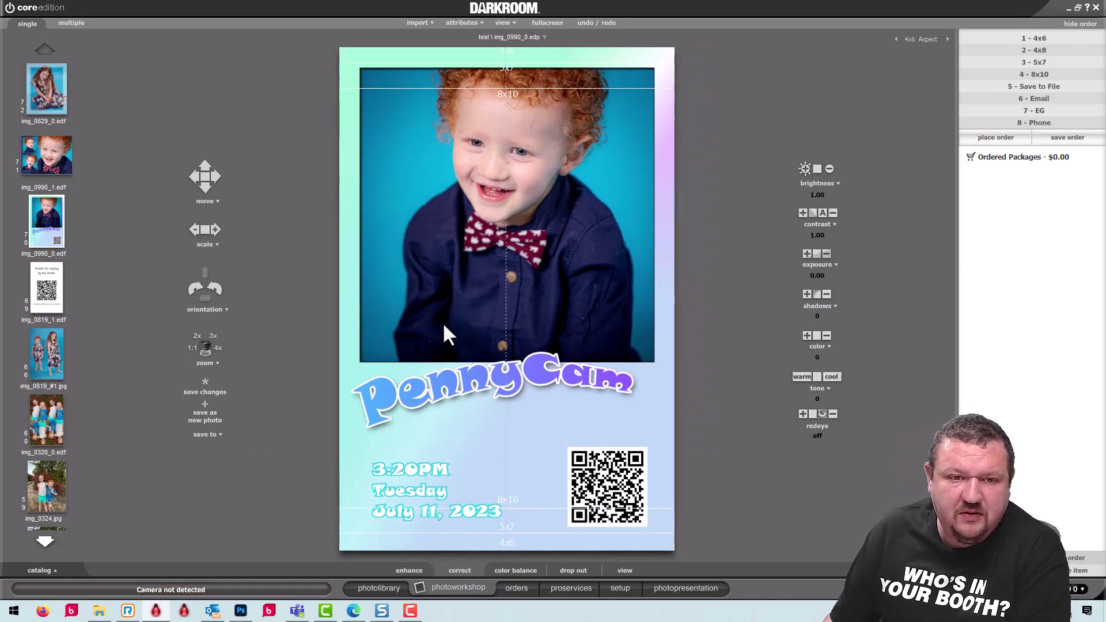
left_click(374, 586)
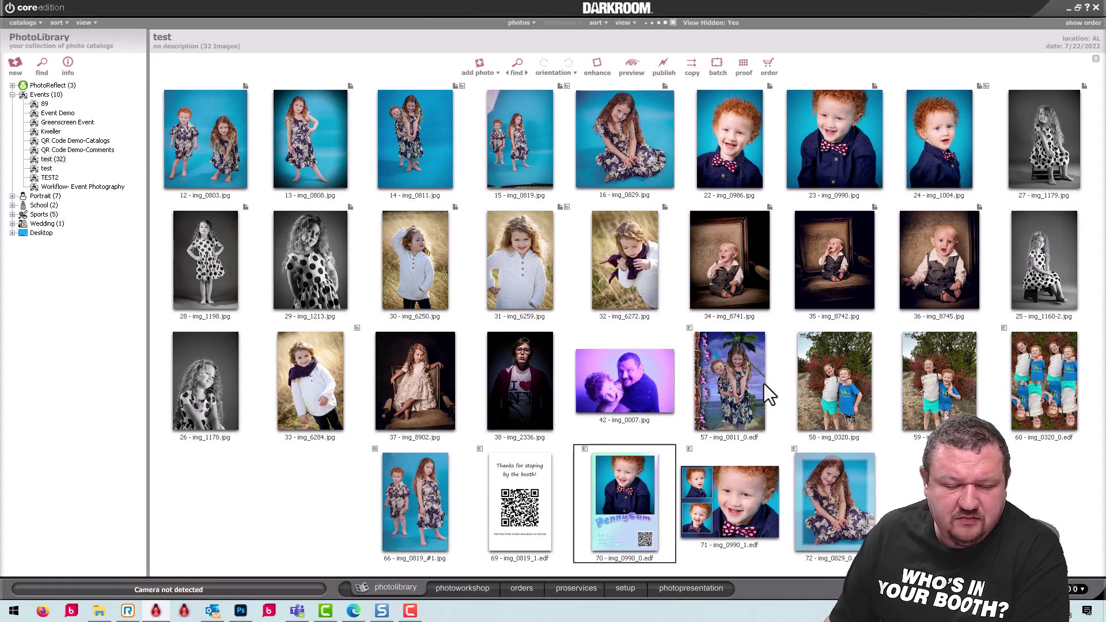
left_click(617, 379)
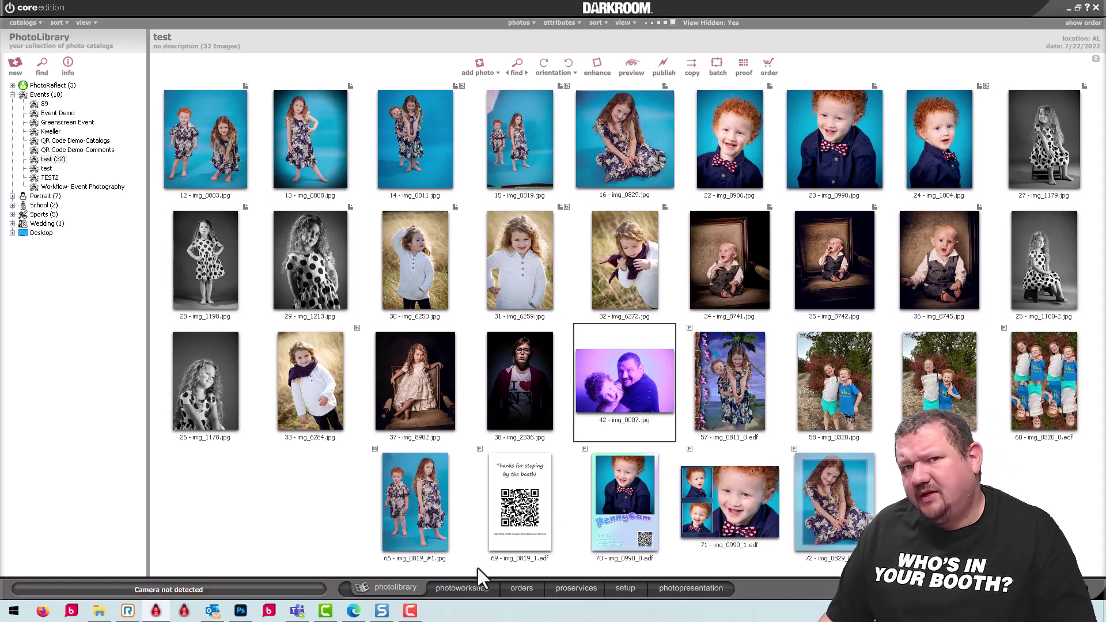
left_click(451, 588)
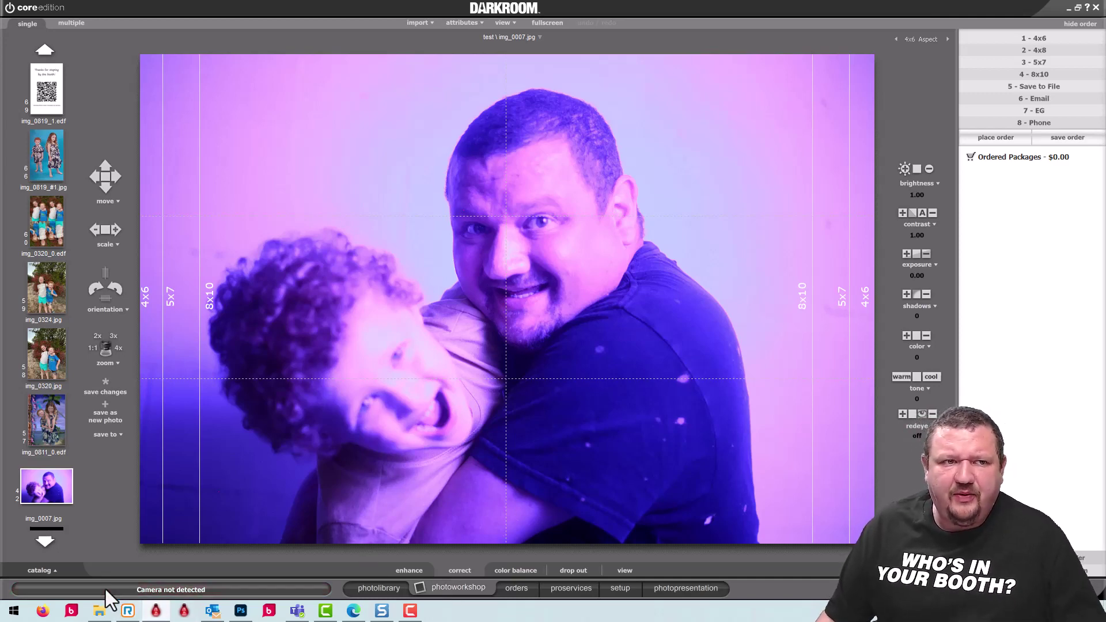
Open the finished img_0829_0 print and the PennyCam print img_0990_0 from the filmstrip
left_click(39, 47)
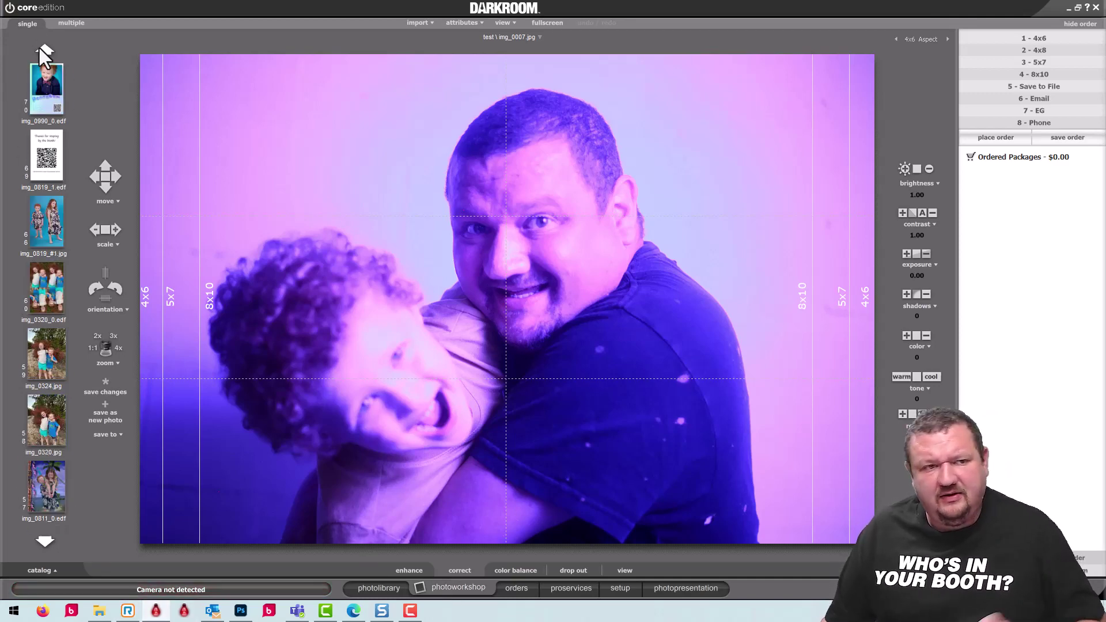
left_click(39, 47)
left_click(39, 47)
left_click(50, 105)
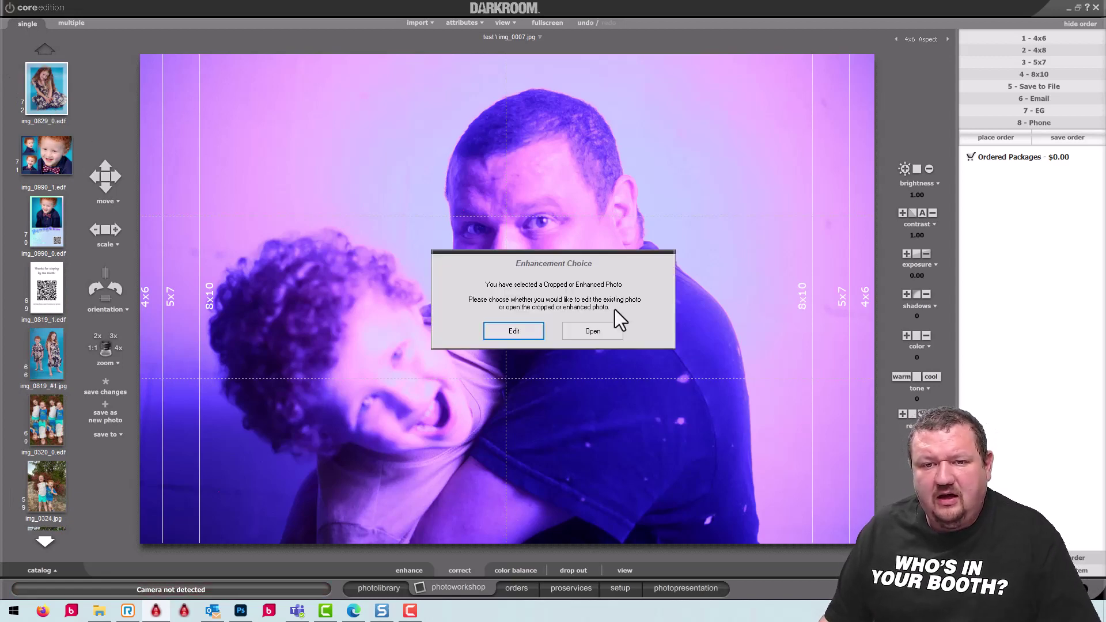
left_click(588, 331)
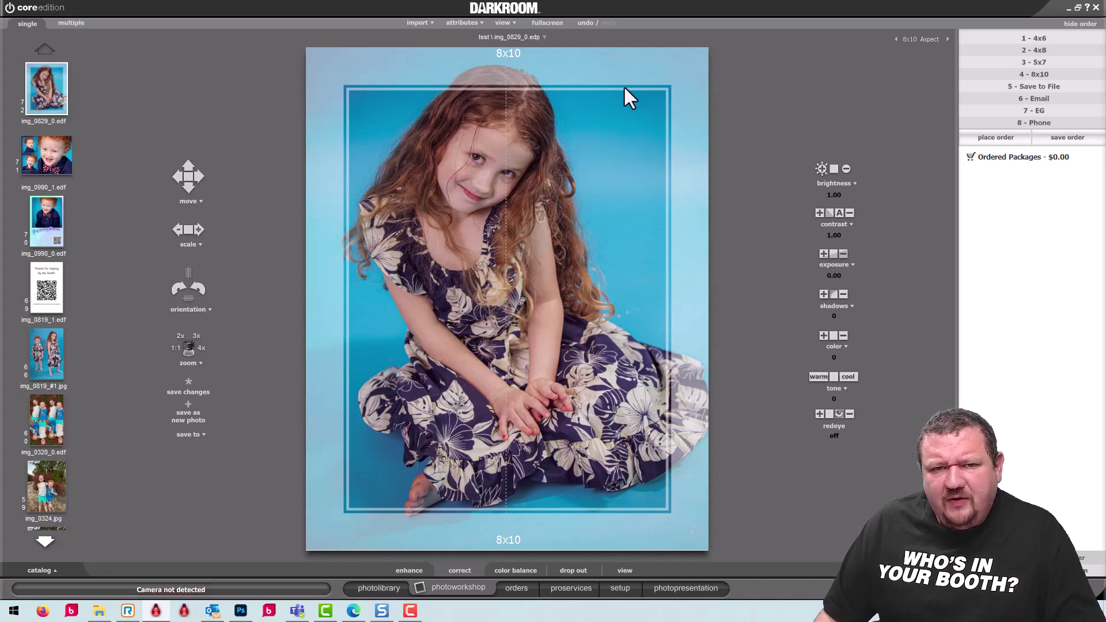
left_click(43, 236)
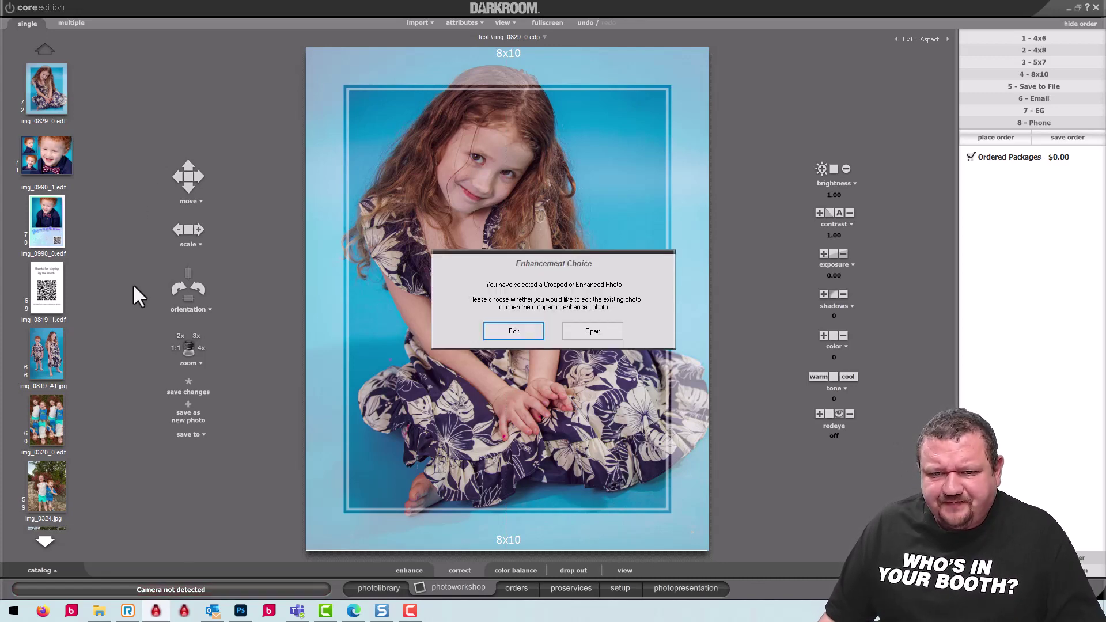
left_click(592, 333)
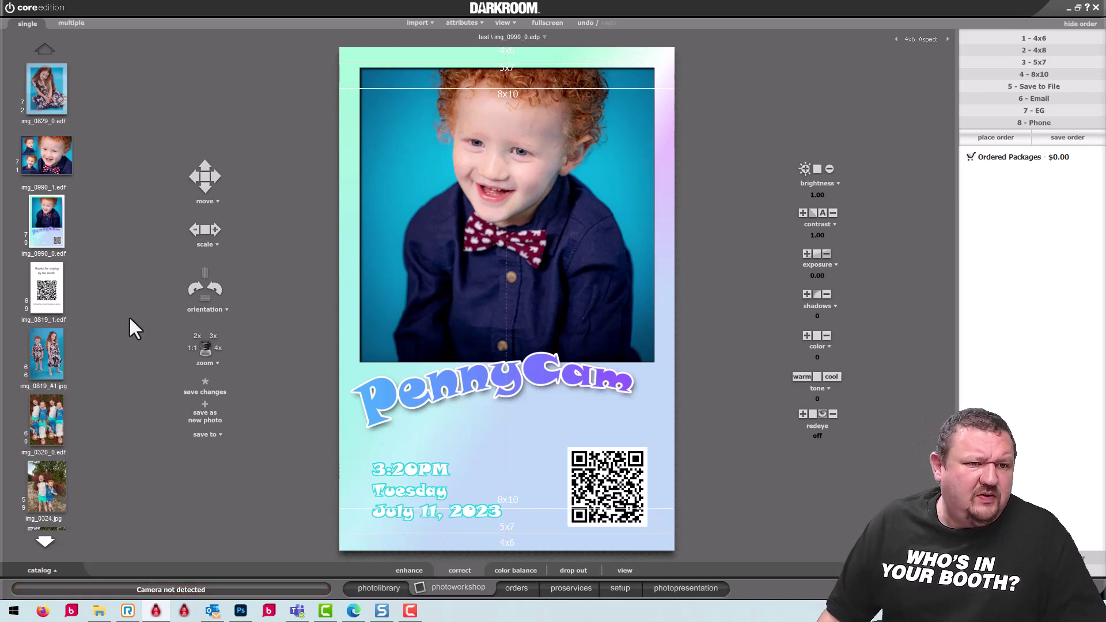
Open the img_0990_1 collage and the QR code thank-you card for template editing
left_click(42, 151)
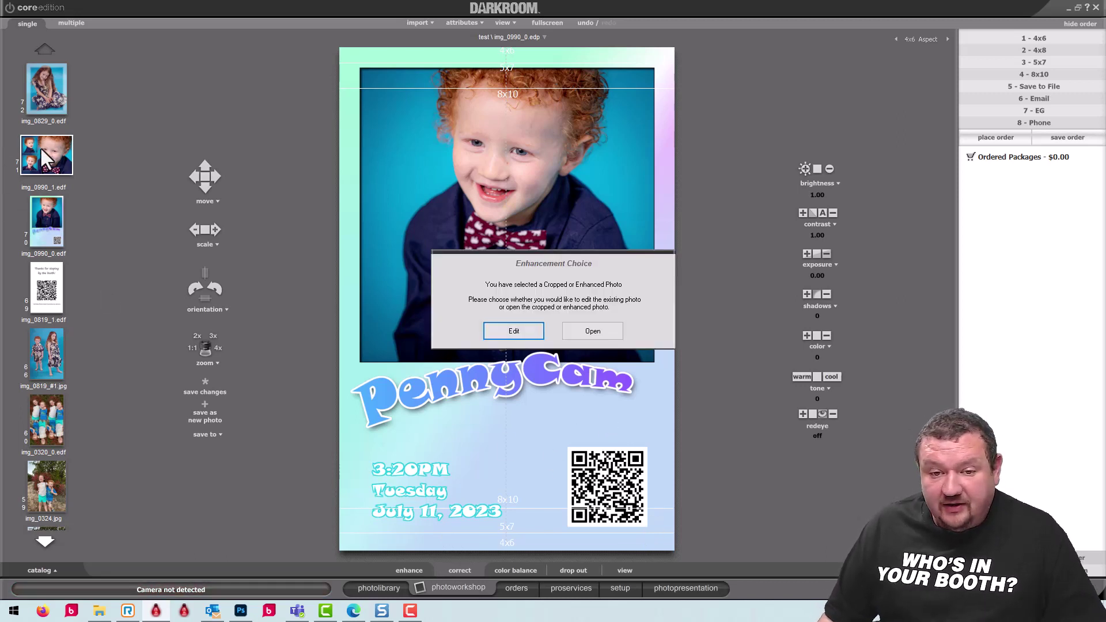
left_click(512, 330)
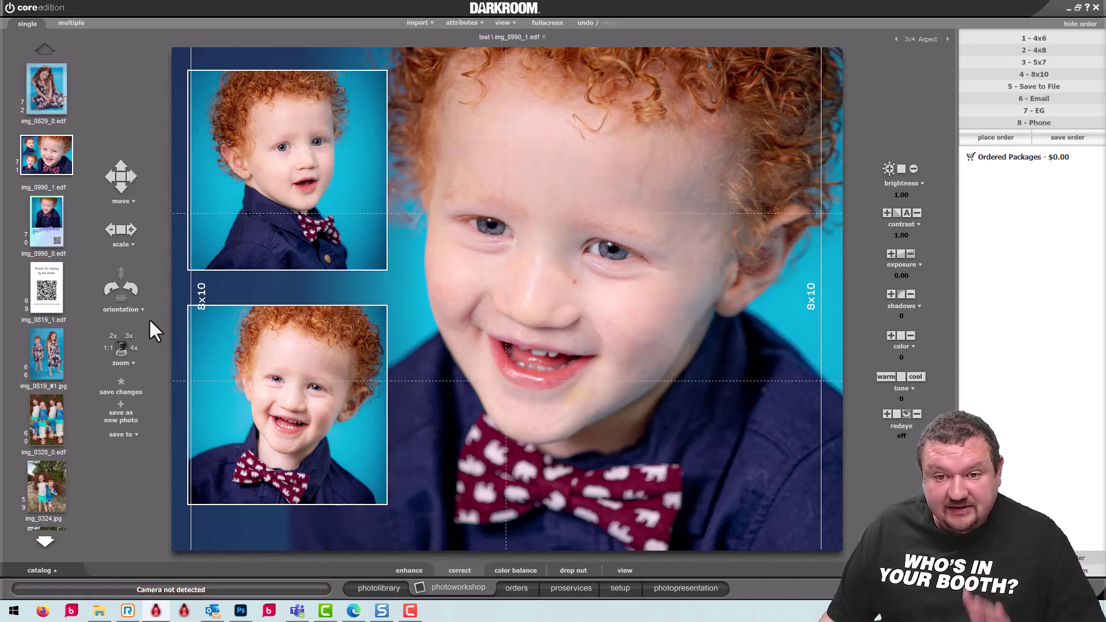
left_click(47, 295)
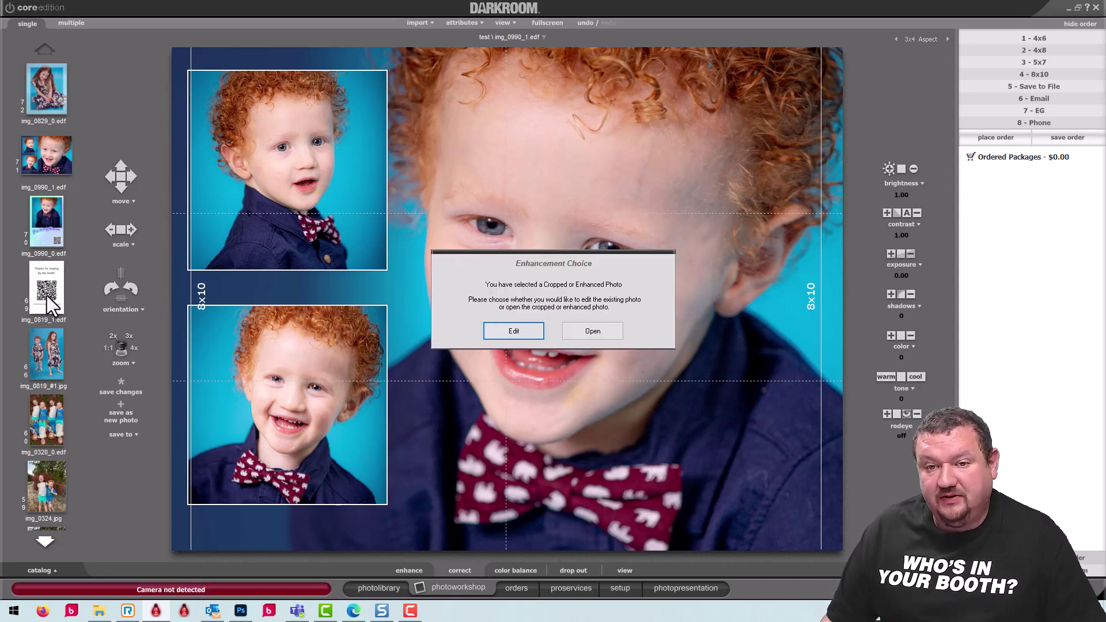
left_click(513, 331)
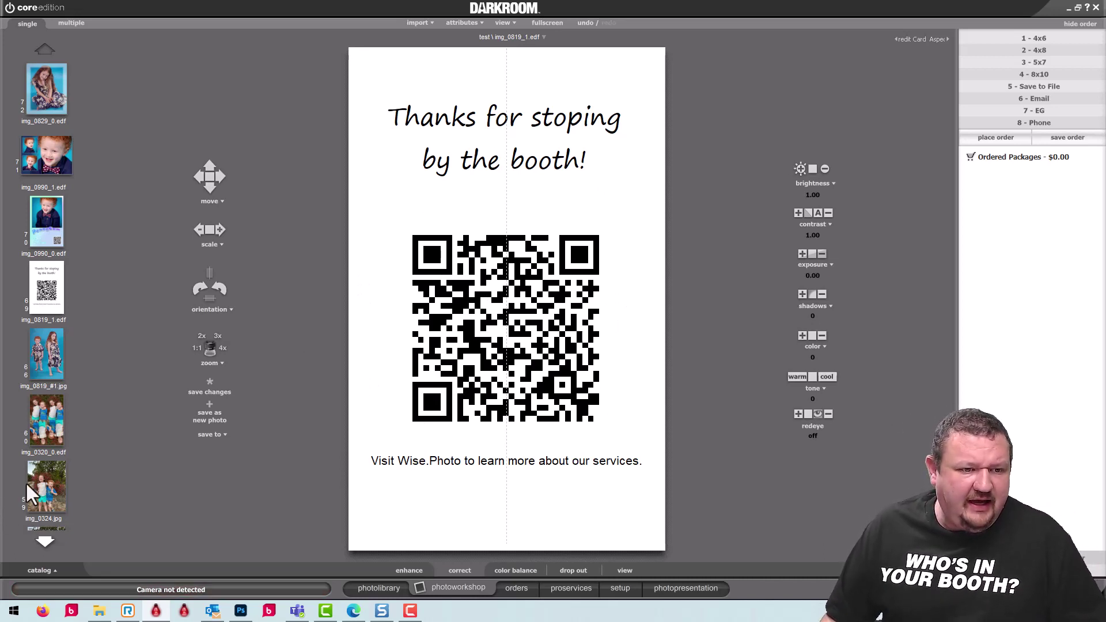
Browse the img_0320_0, img_0819_#1 and img_0324 prints, returning to img_0320_0
left_click(45, 413)
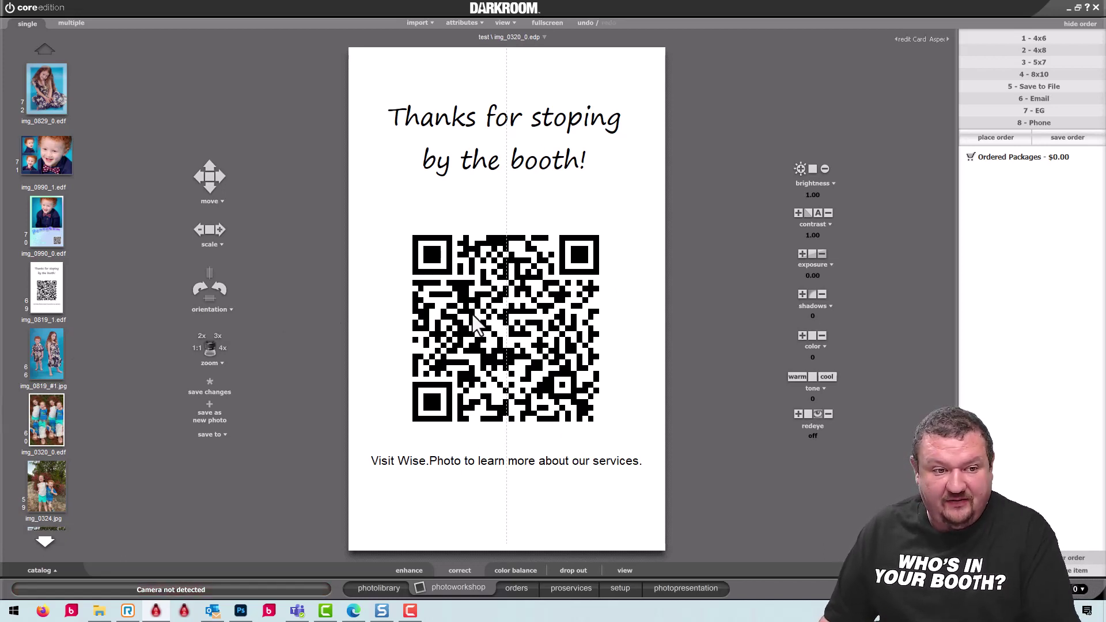
left_click(45, 354)
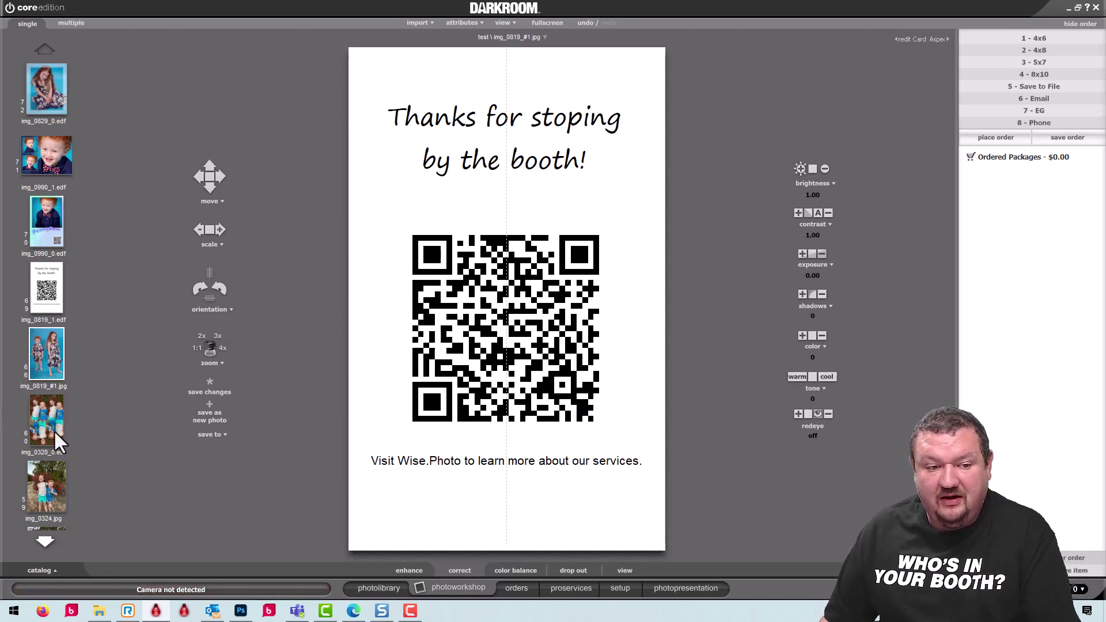
left_click(43, 474)
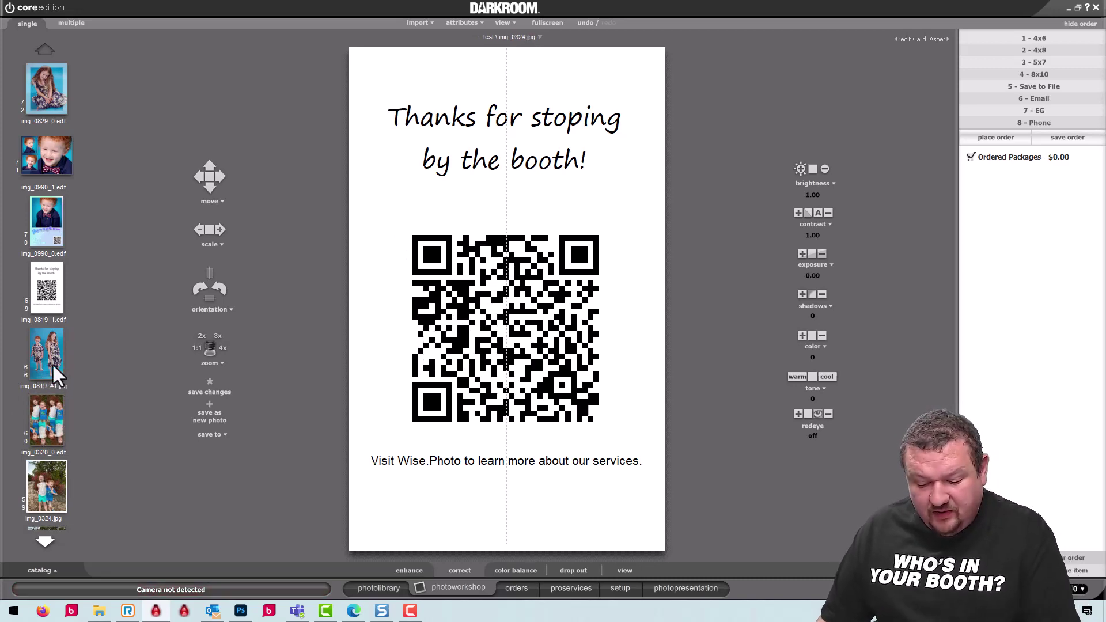
left_click(46, 420)
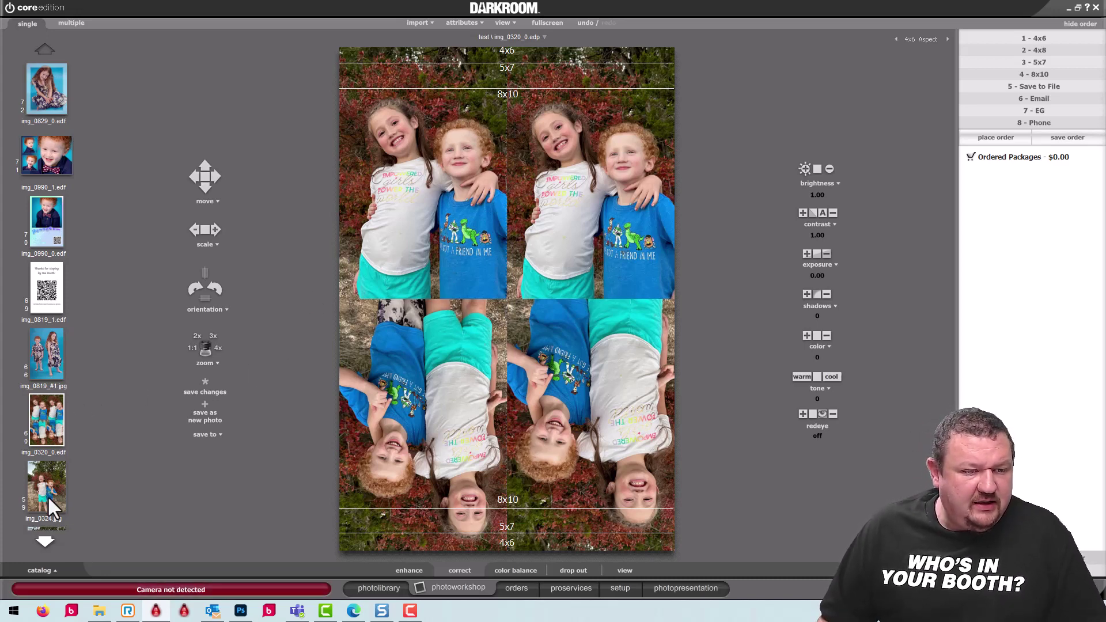
Open the finished img_0811_0 beach composite and move the children down and right
left_click(45, 540)
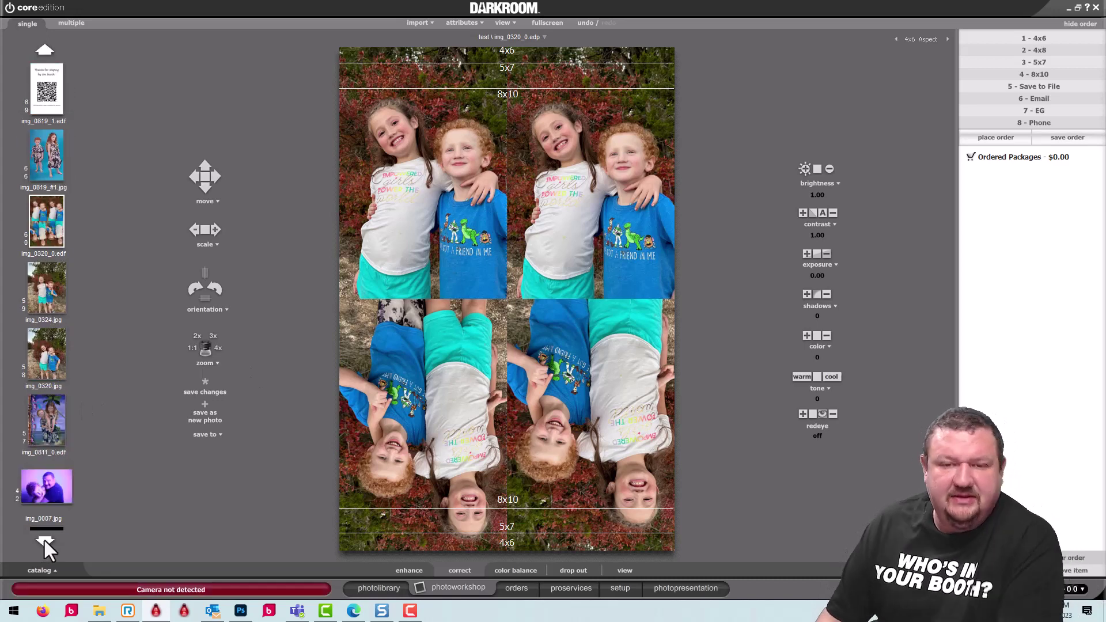
left_click(39, 436)
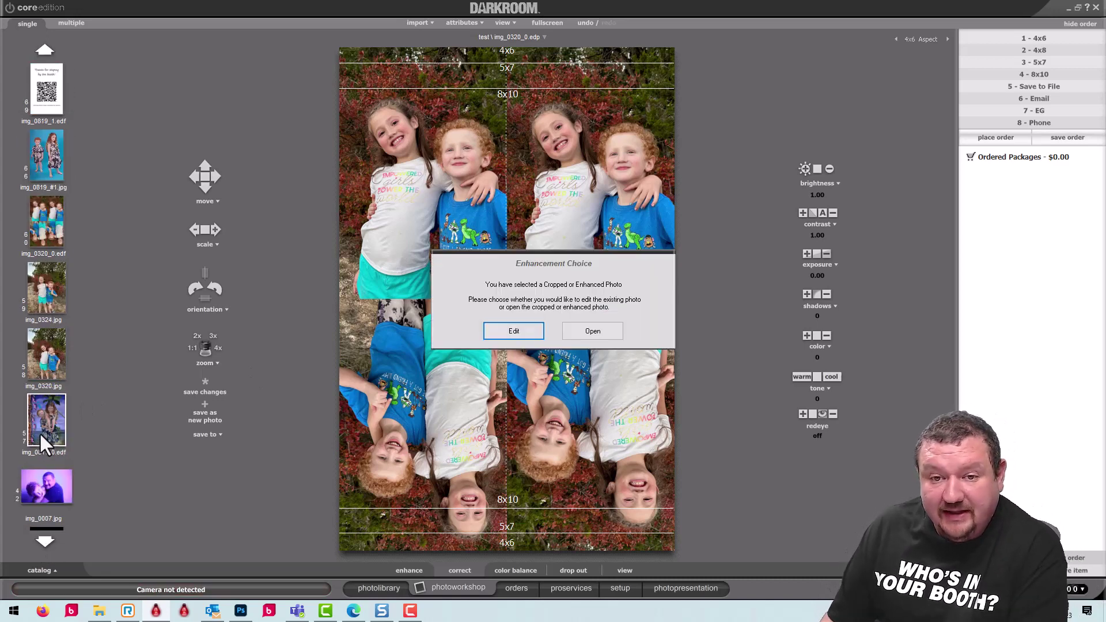
left_click(576, 333)
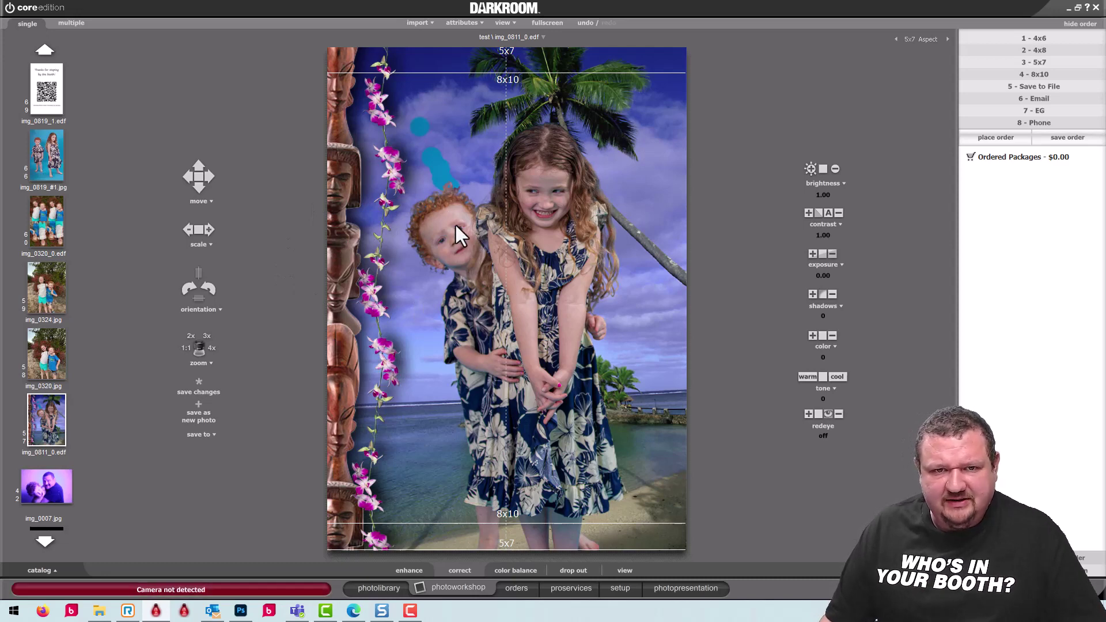
left_click_drag(458, 230, 486, 258)
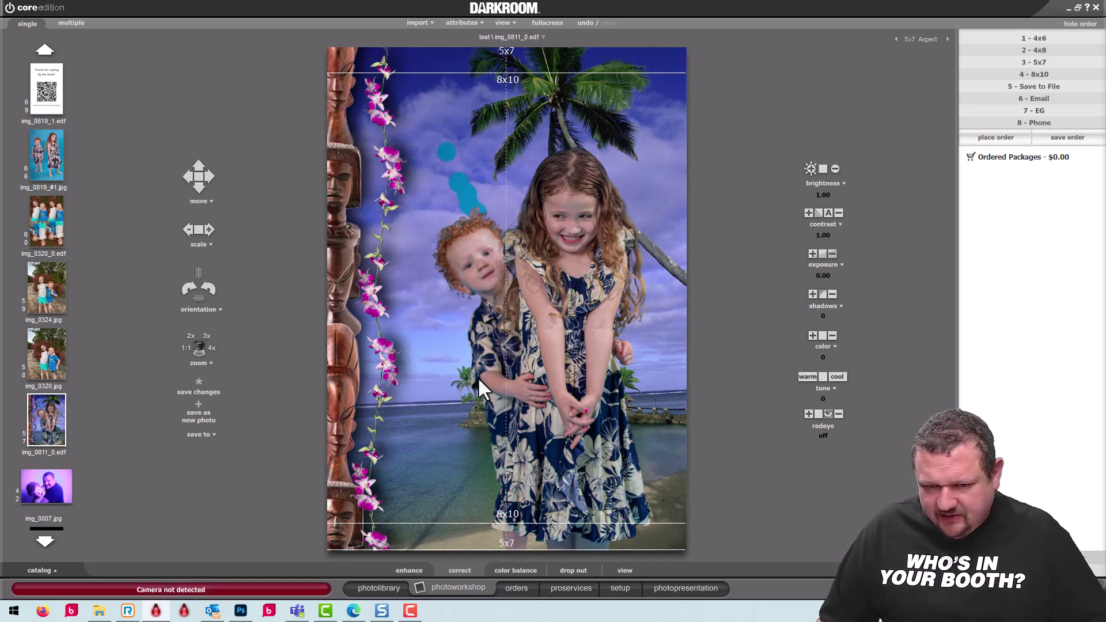
left_click(616, 591)
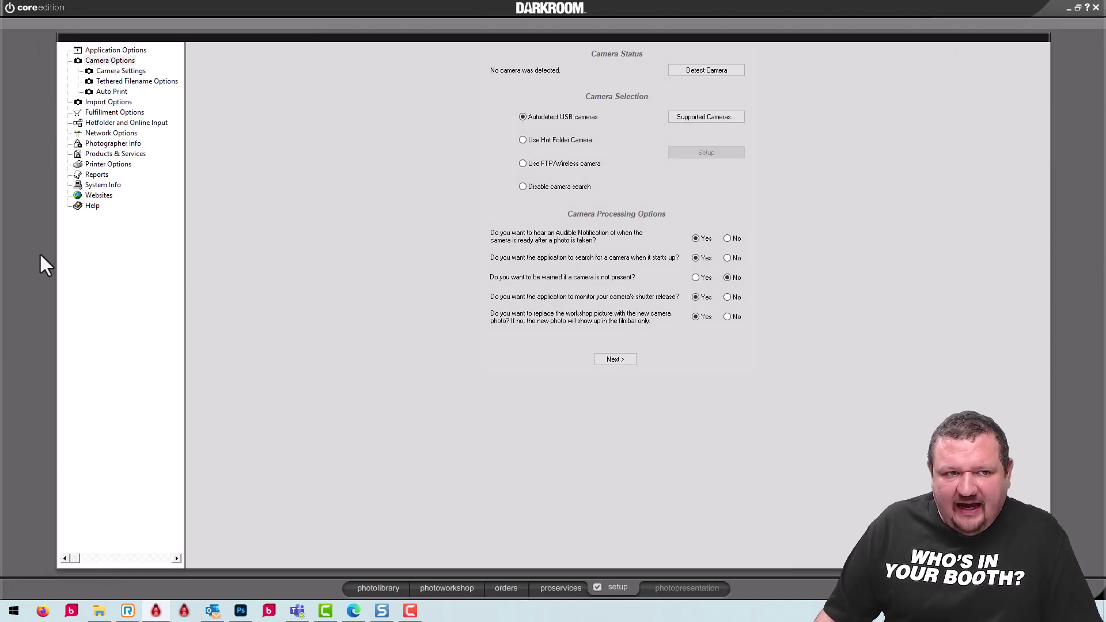
Show the Basic Sample Borders (Default) templates and select Simple Text - (Horz 5x7)
left_click(94, 155)
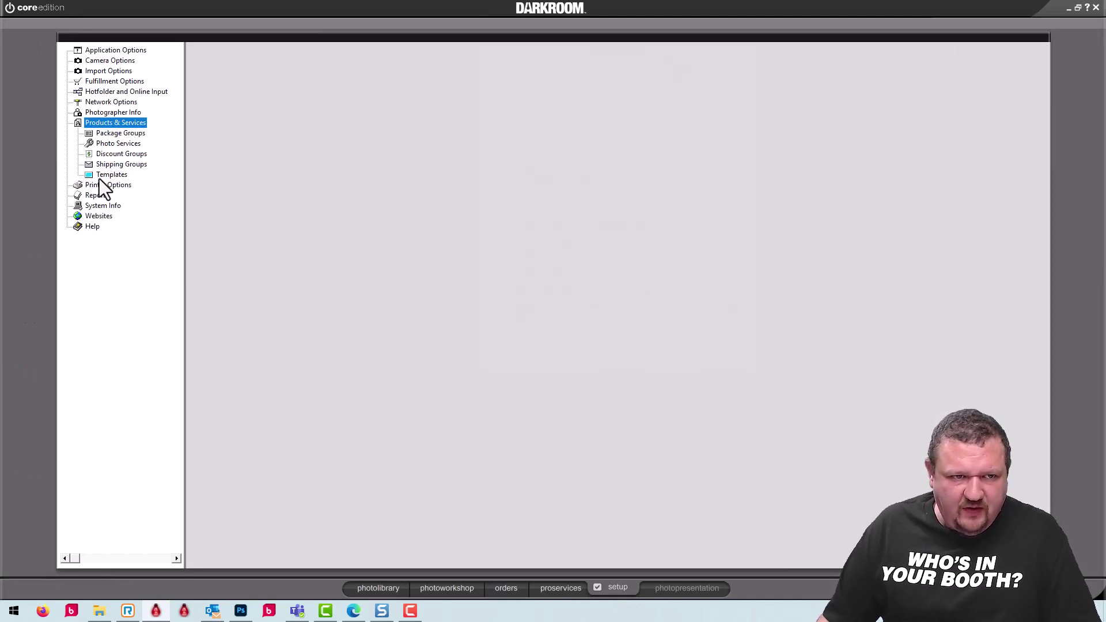
left_click(99, 177)
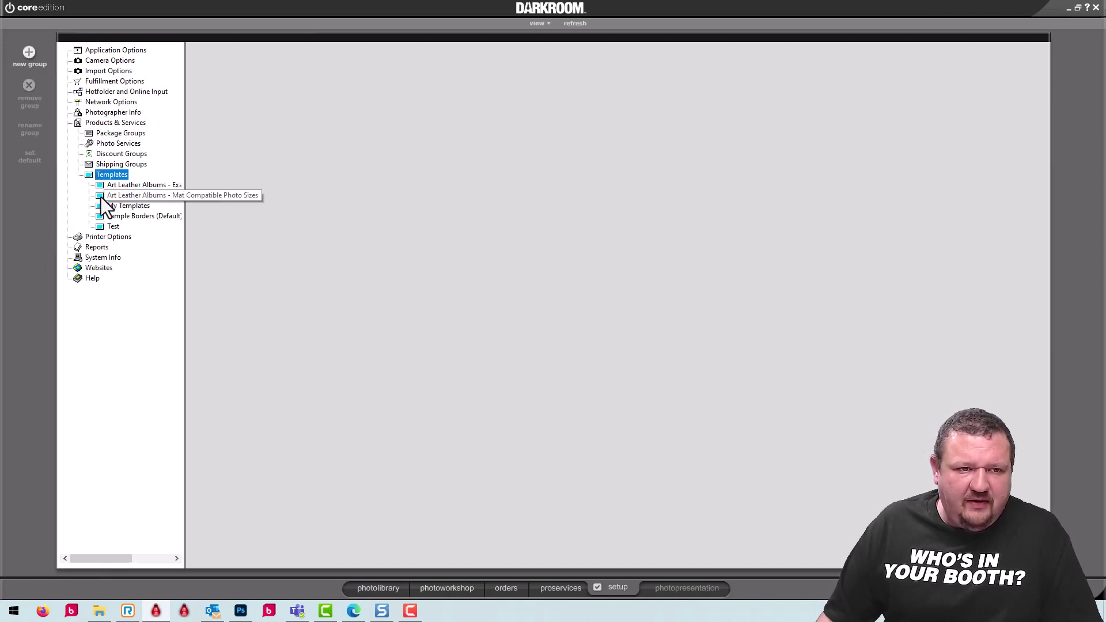
left_click(113, 217)
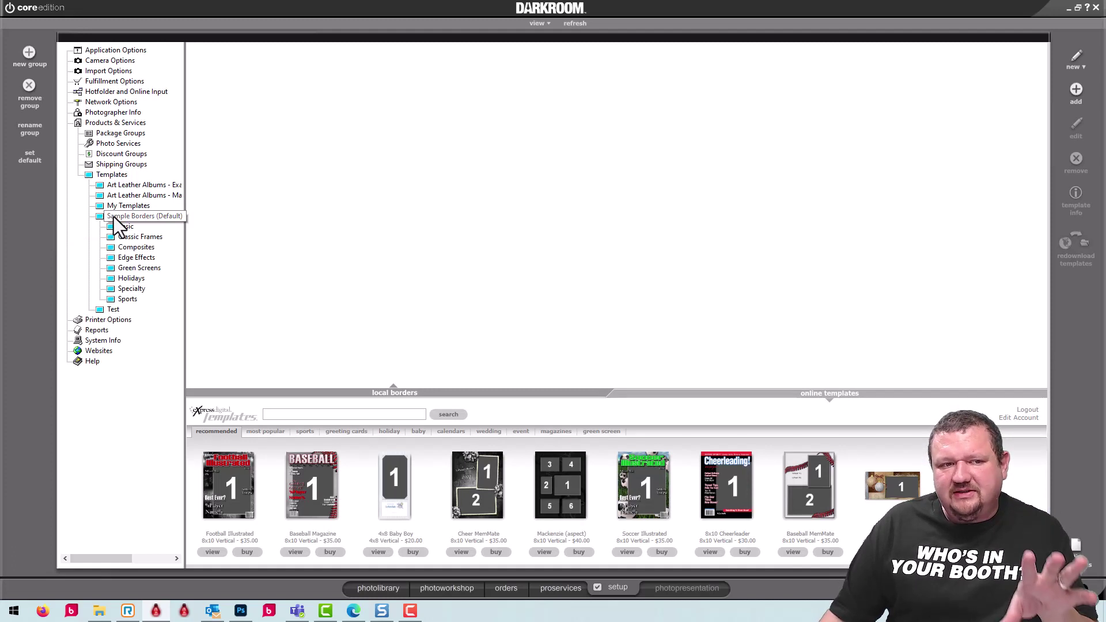
left_click(115, 227)
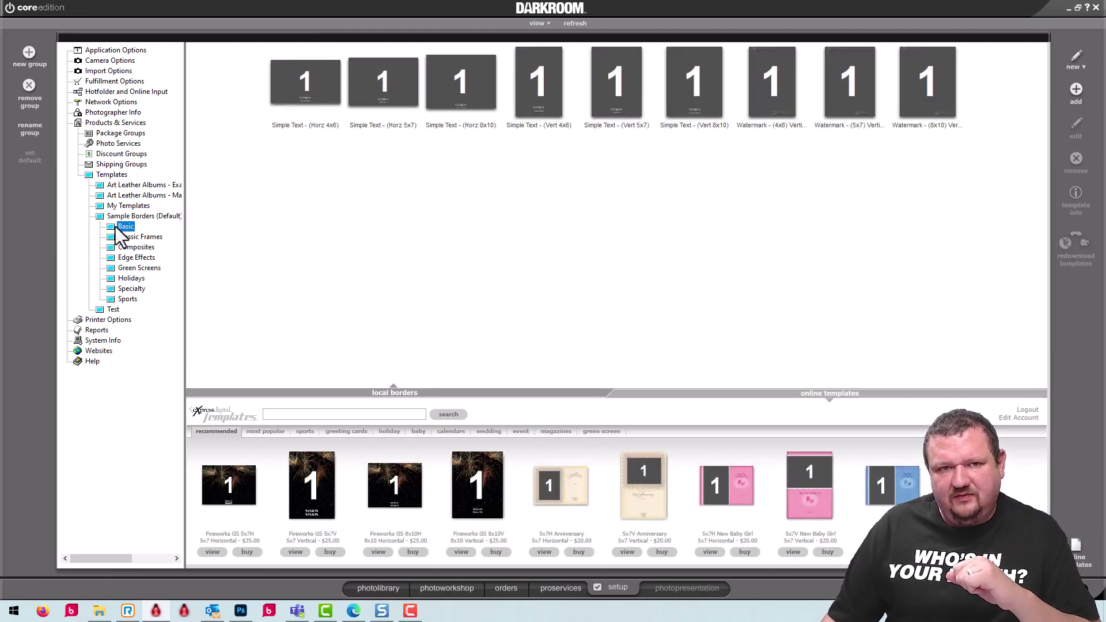
left_click(361, 86)
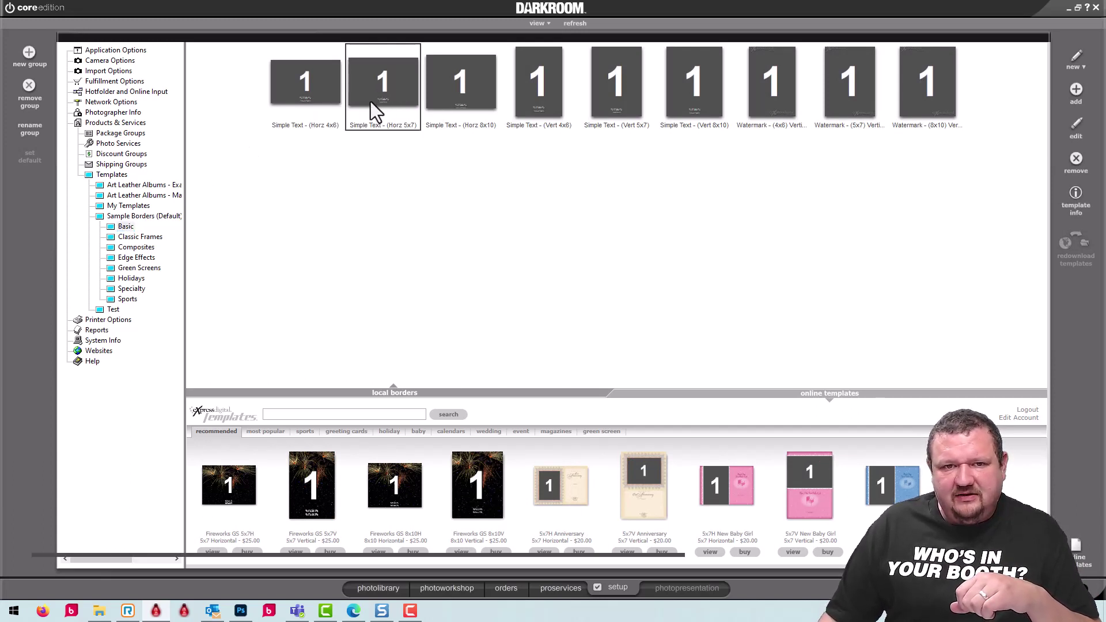
Look through Classic Frames, then open the Sports Baseball - Trading Card template
left_click(122, 236)
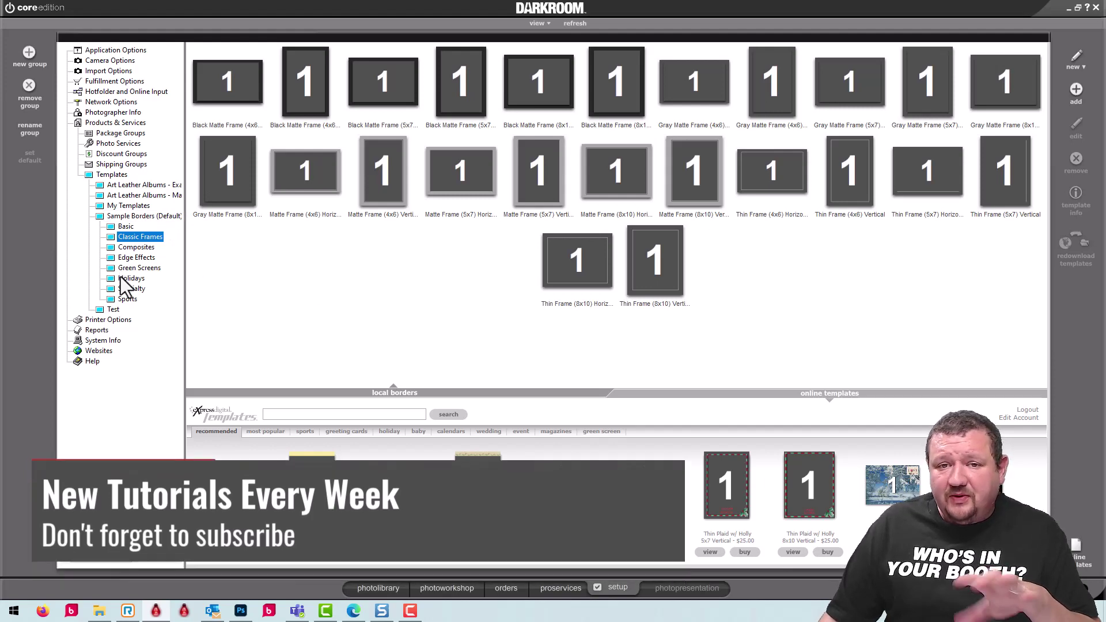
left_click(127, 299)
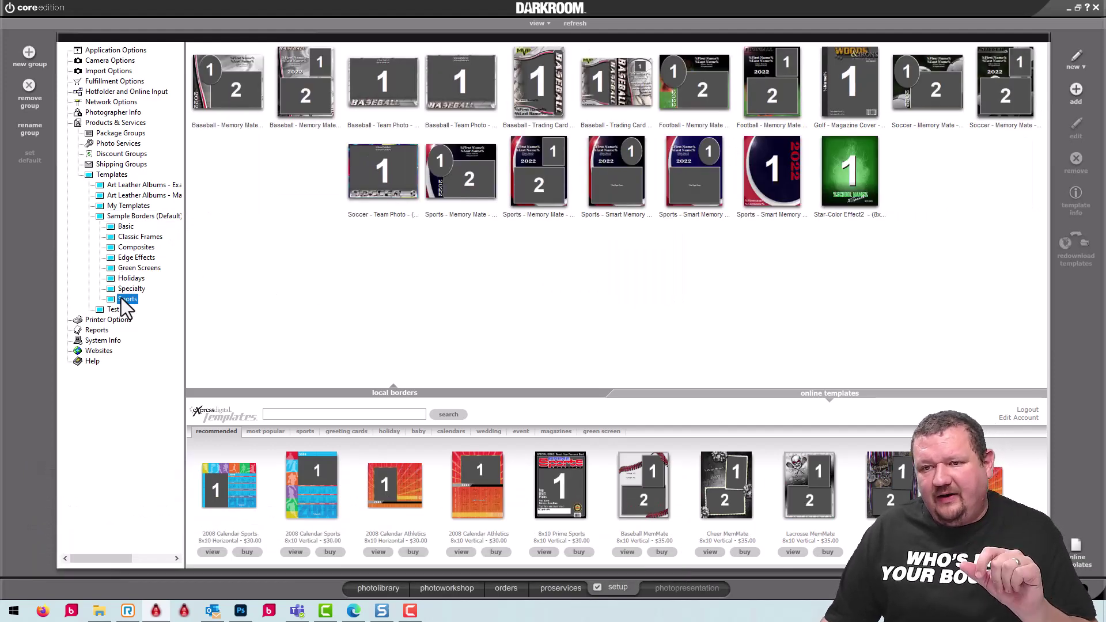
left_click(674, 176)
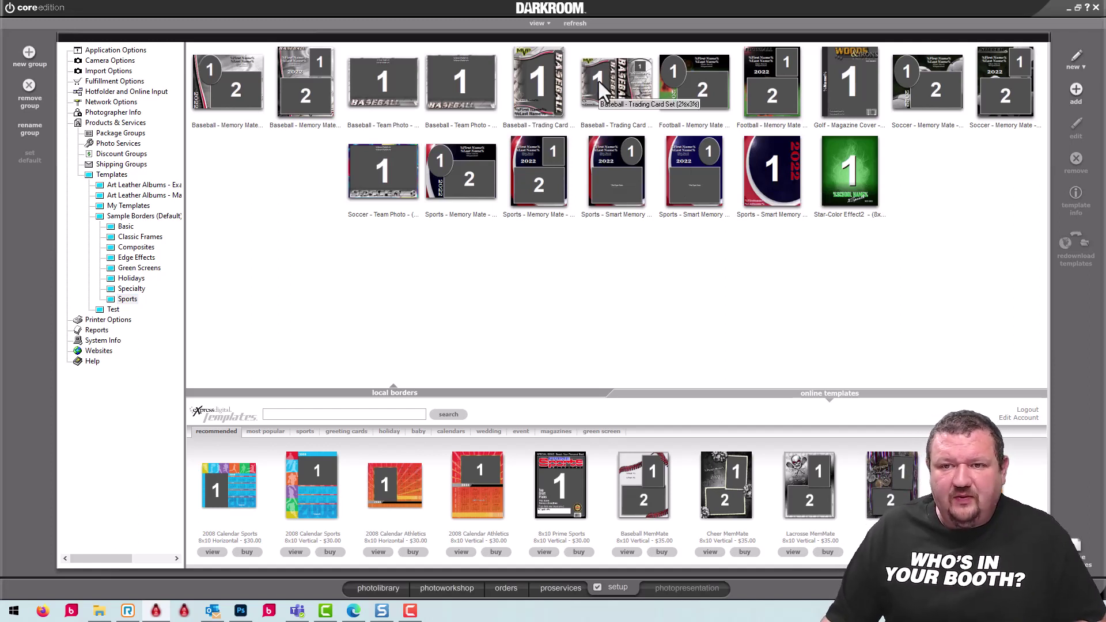
left_click(545, 101)
double_click(545, 102)
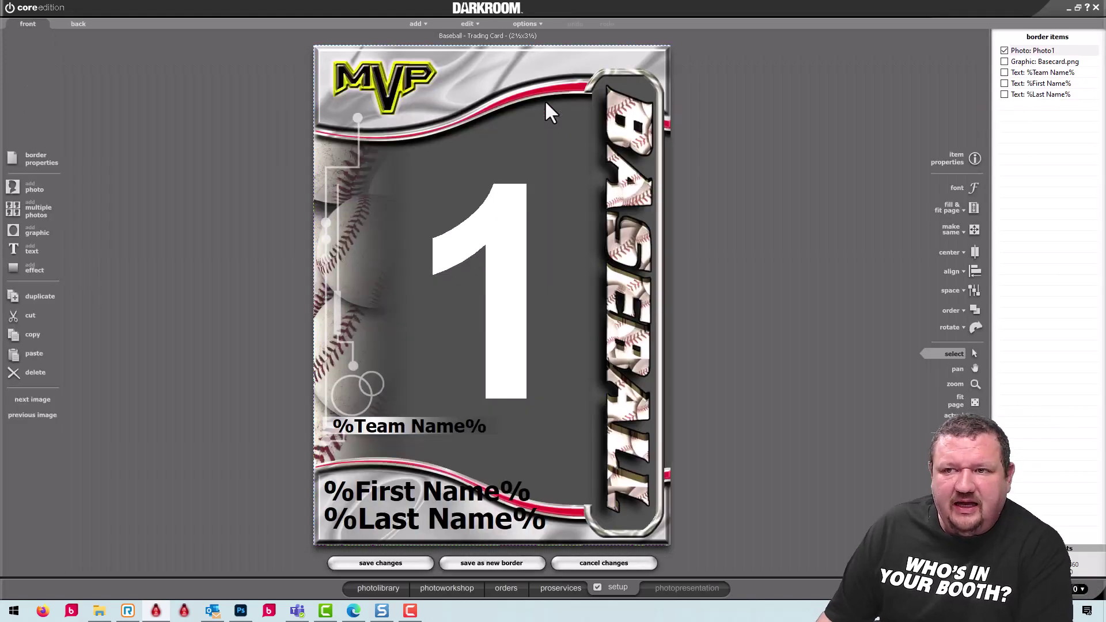
left_click(458, 96)
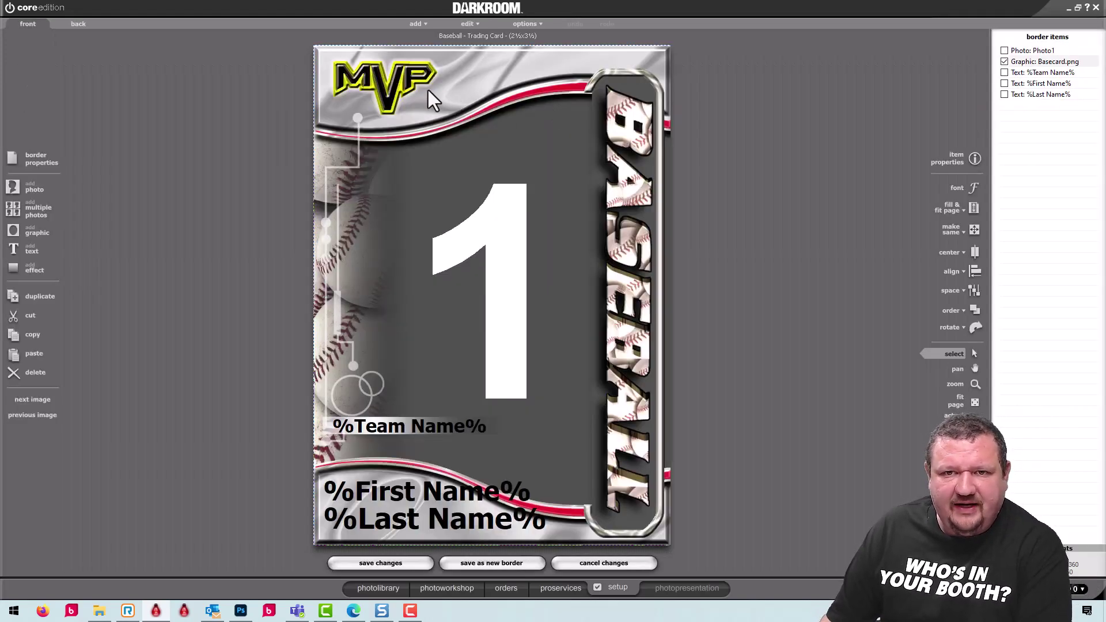
double_click(433, 61)
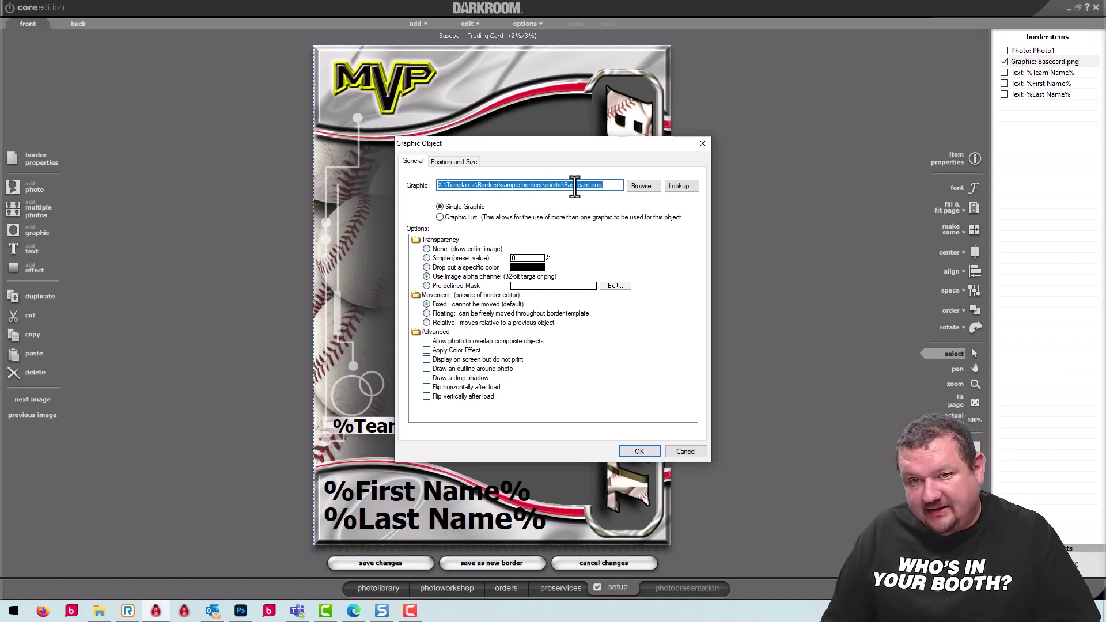
left_click(706, 144)
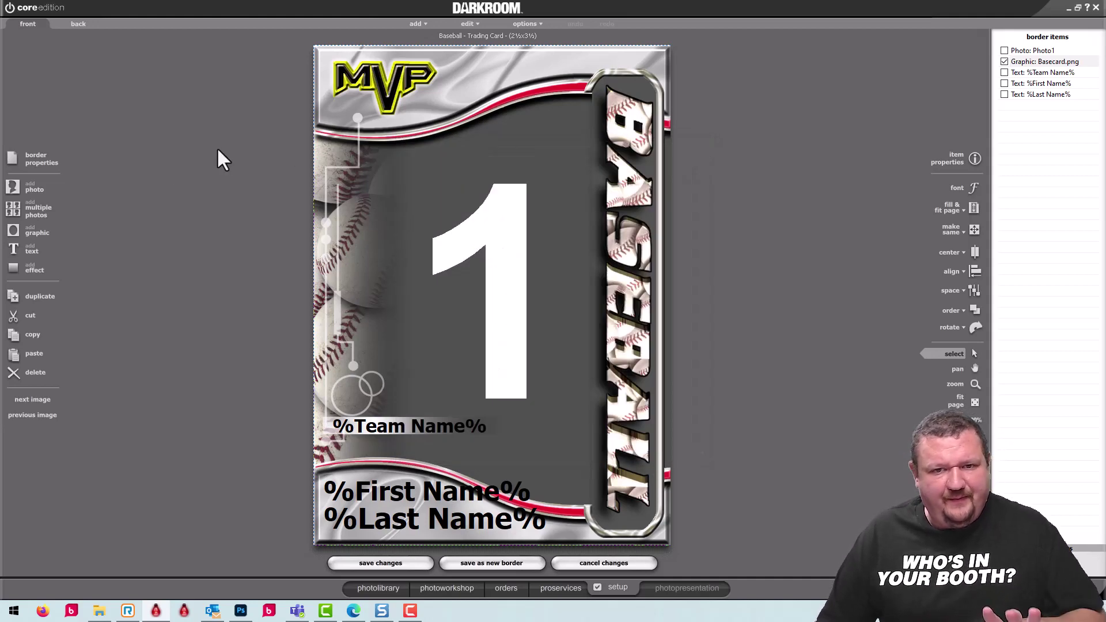
left_click(35, 165)
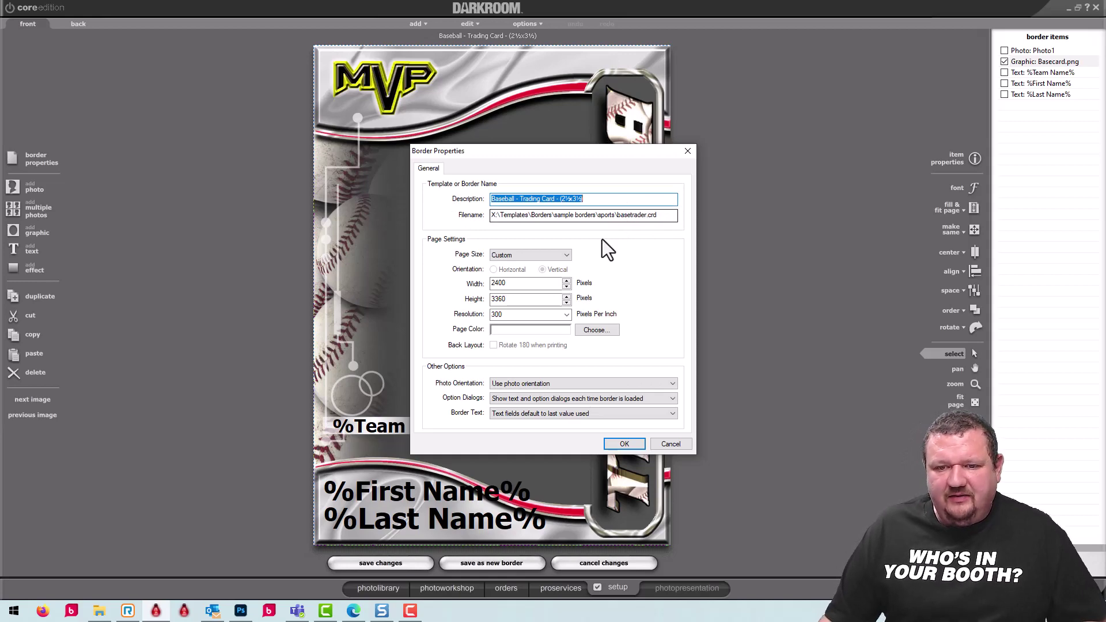
left_click(670, 443)
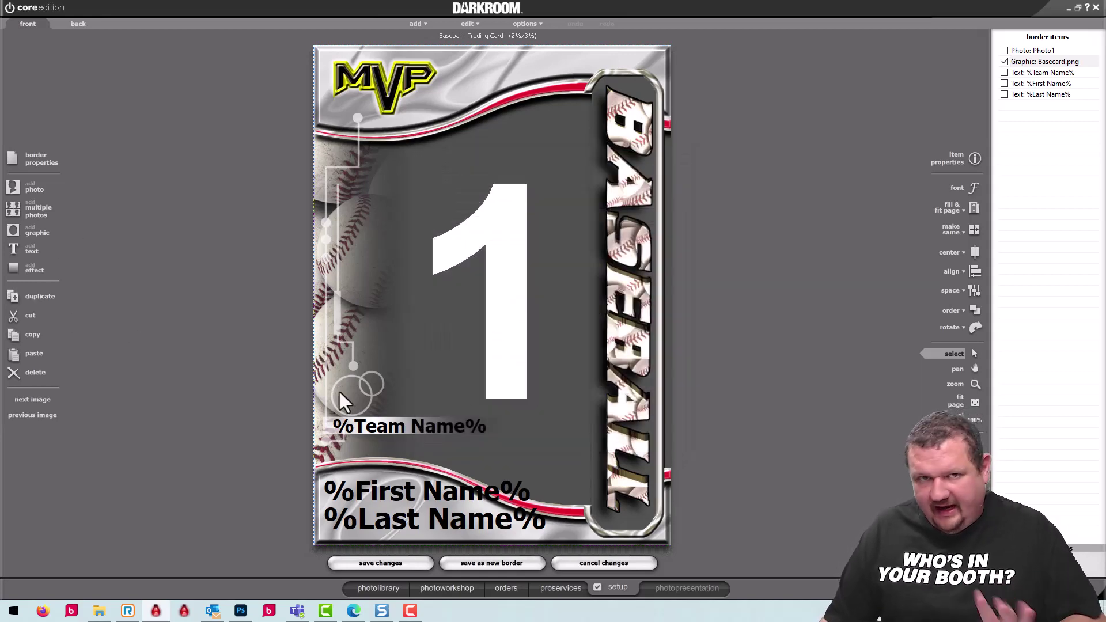
left_click(587, 563)
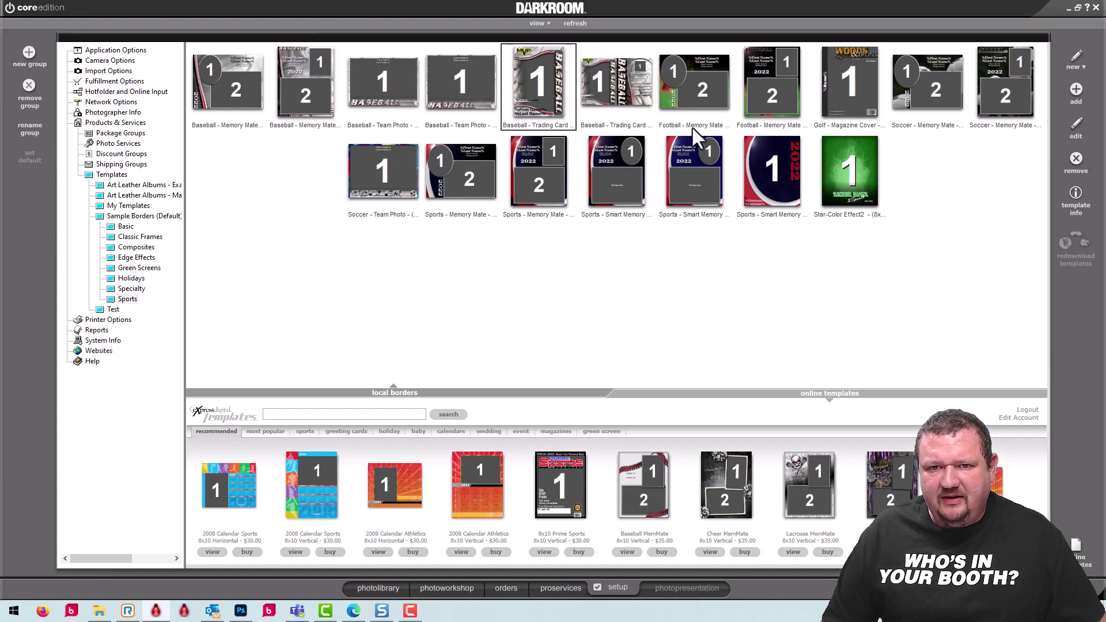
Select My Templates, view its Holiday Templates borders, then collapse My Templates
left_click(621, 162)
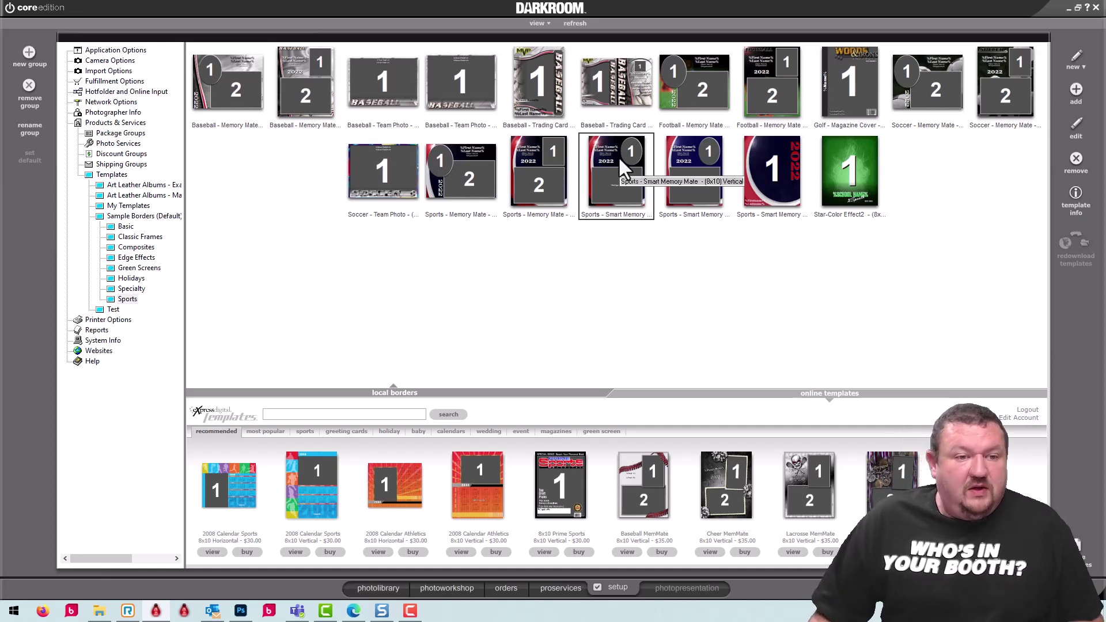
left_click(106, 206)
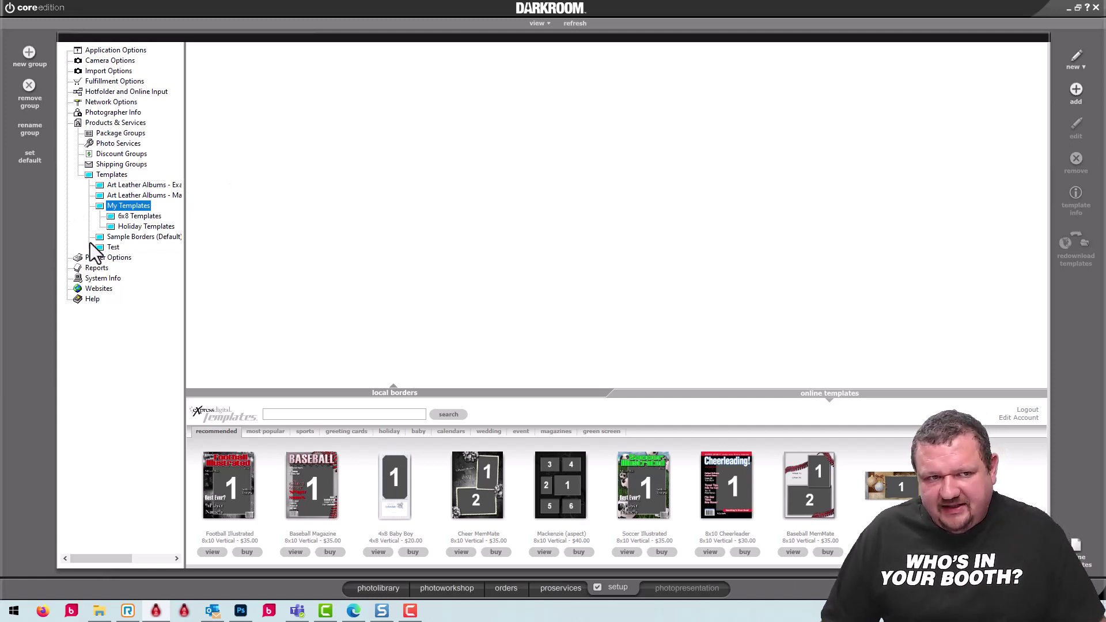
left_click(118, 227)
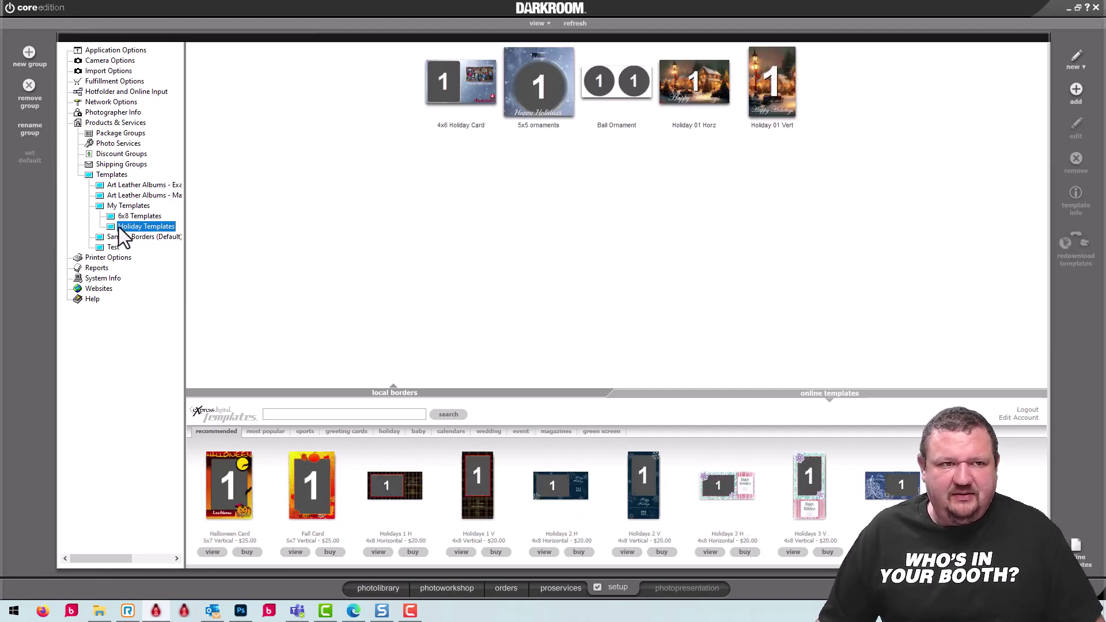
double_click(122, 207)
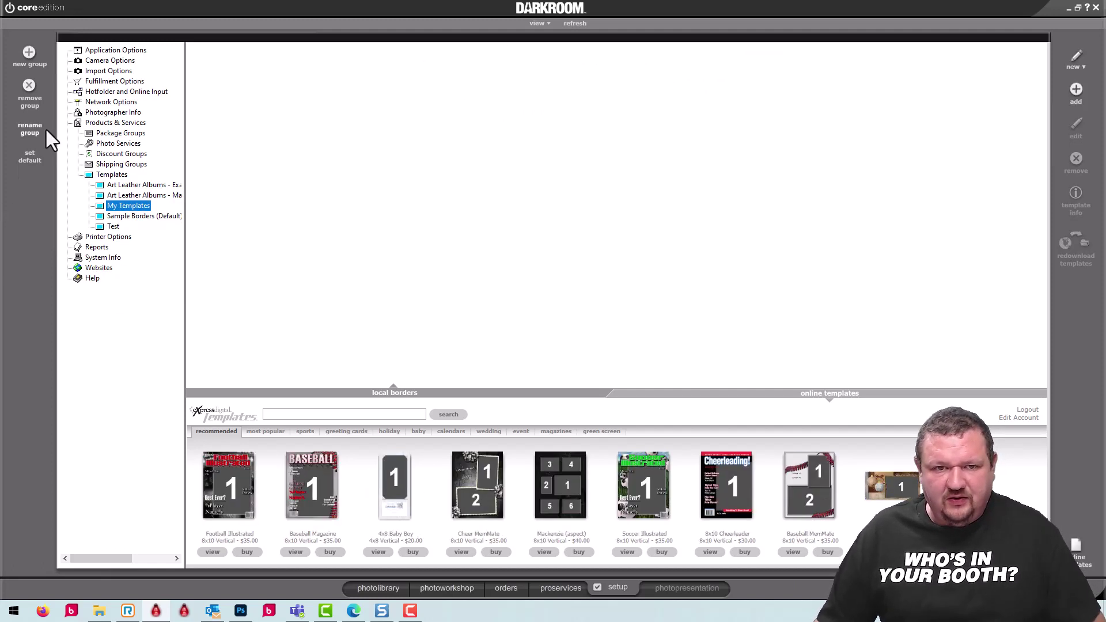
Add a border group named 'Demo Template' under My Templates
left_click(29, 49)
left_click(593, 327)
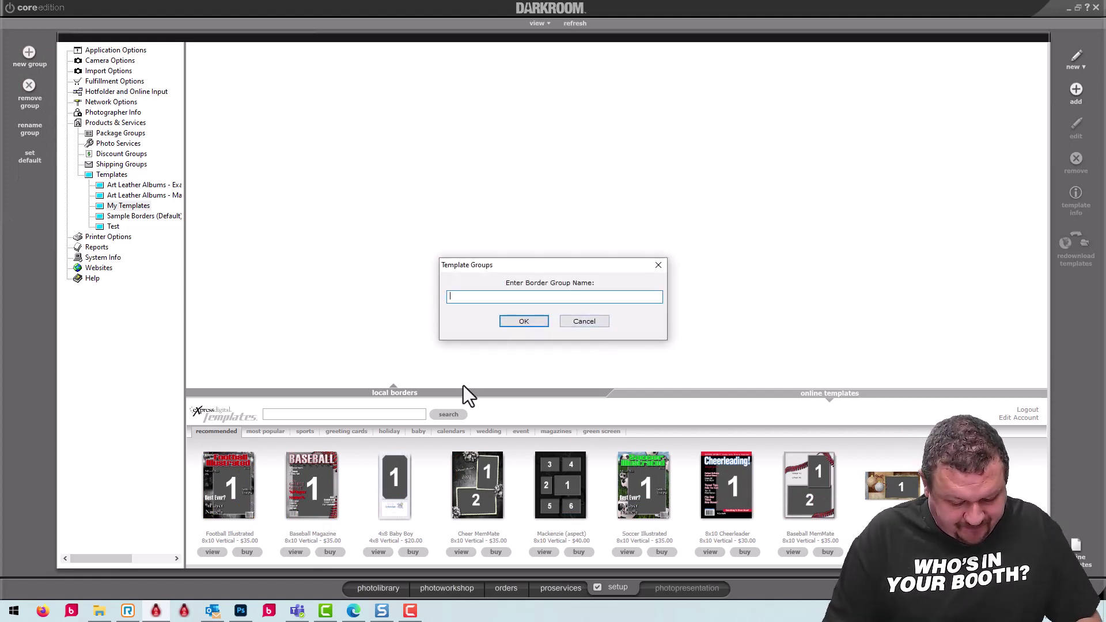
type("D")
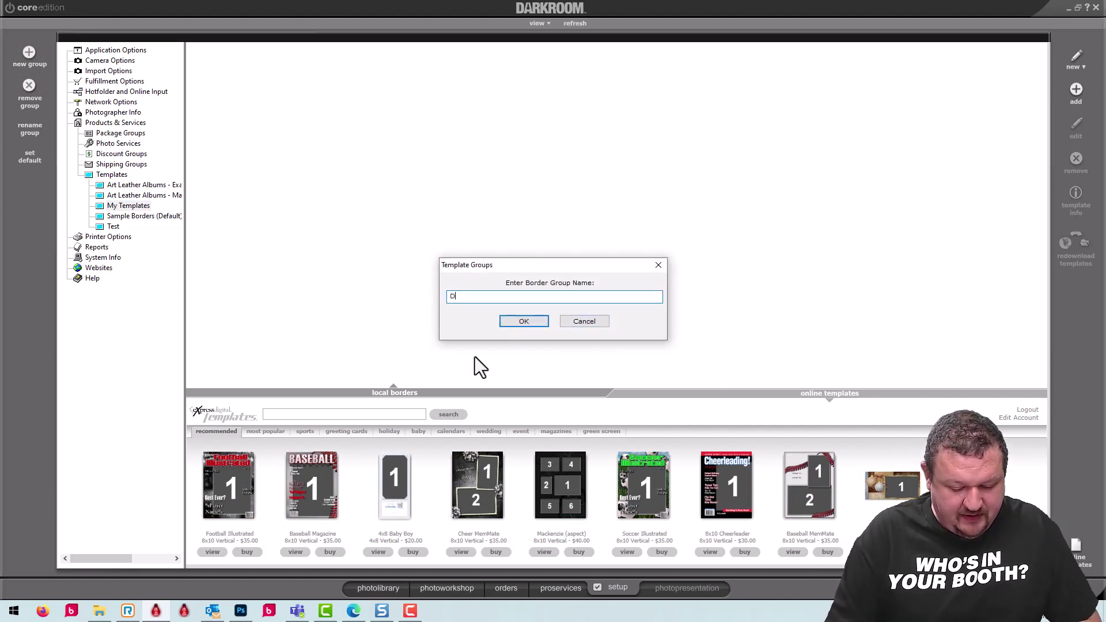
type("emo template")
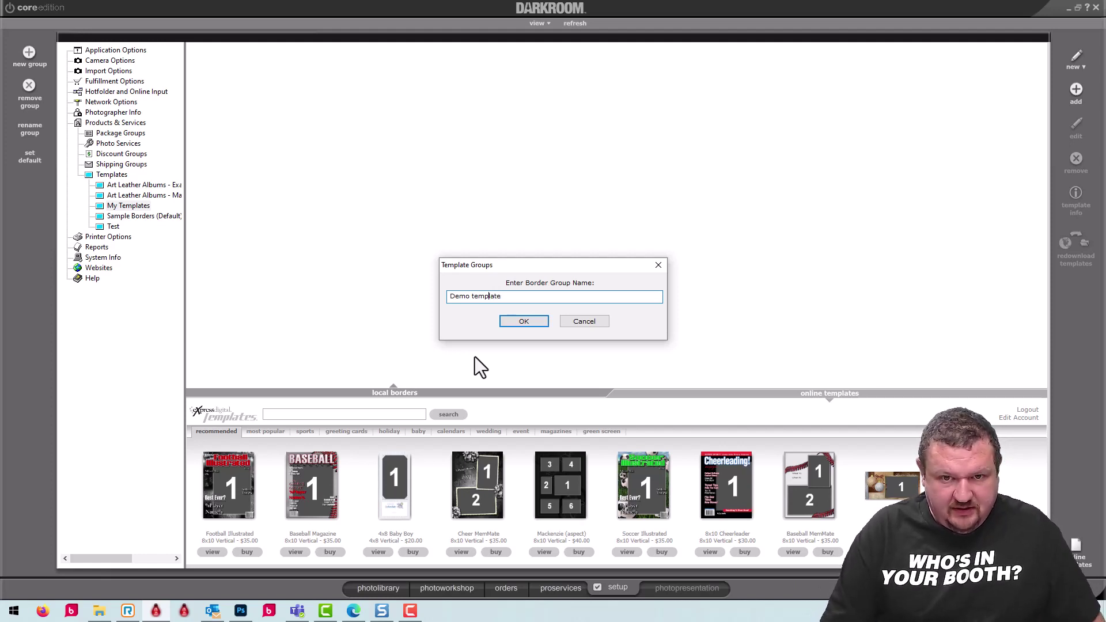
key("BackSpace")
type("T")
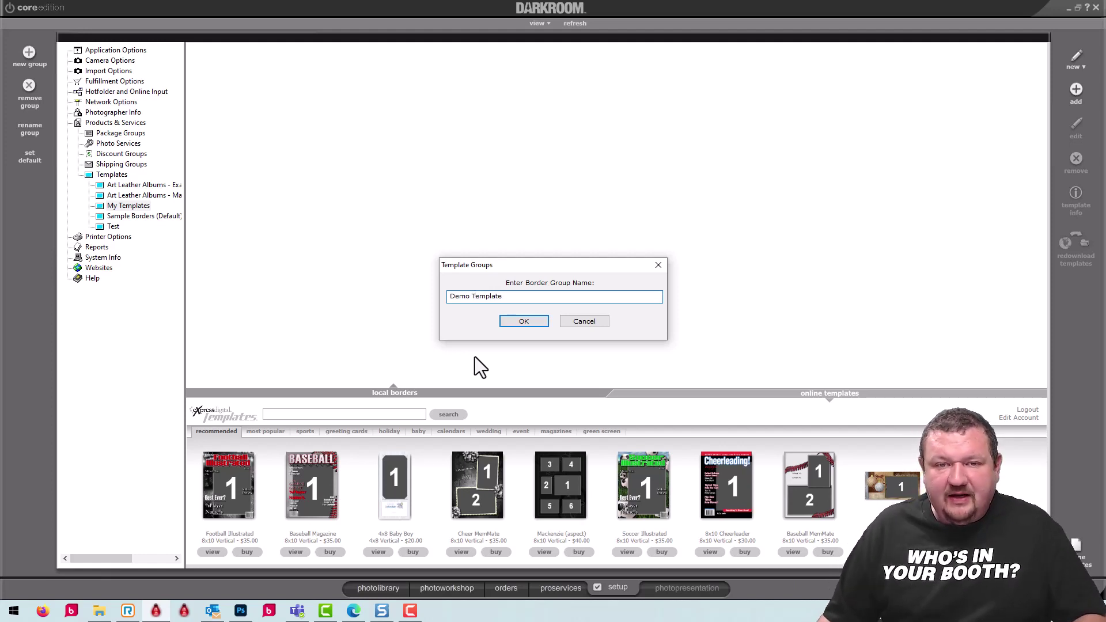
key("ctrl+a")
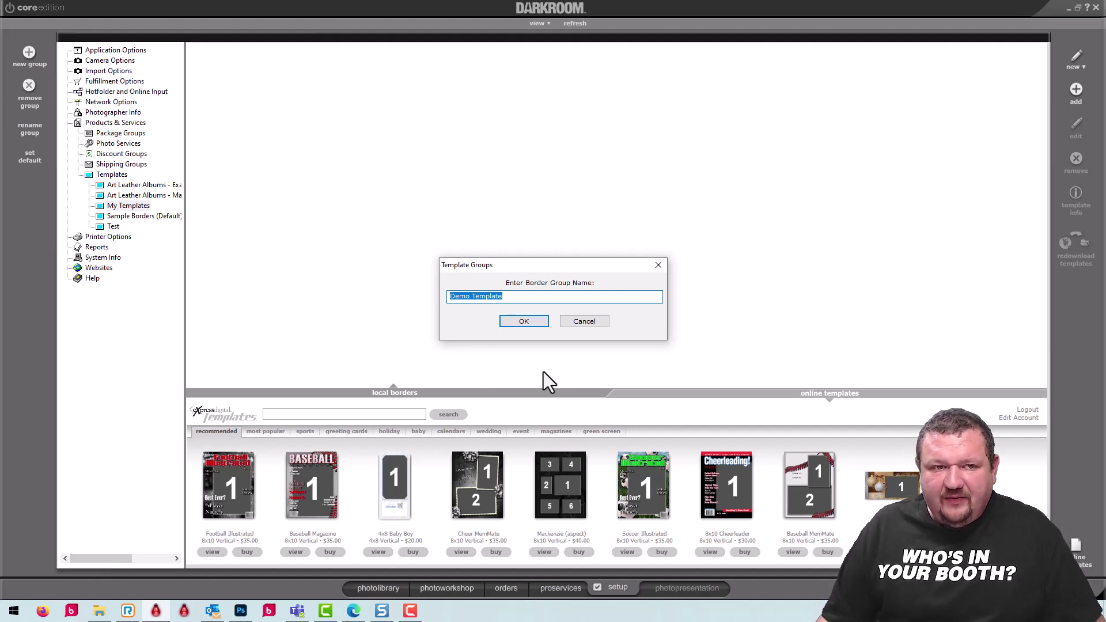
left_click(524, 322)
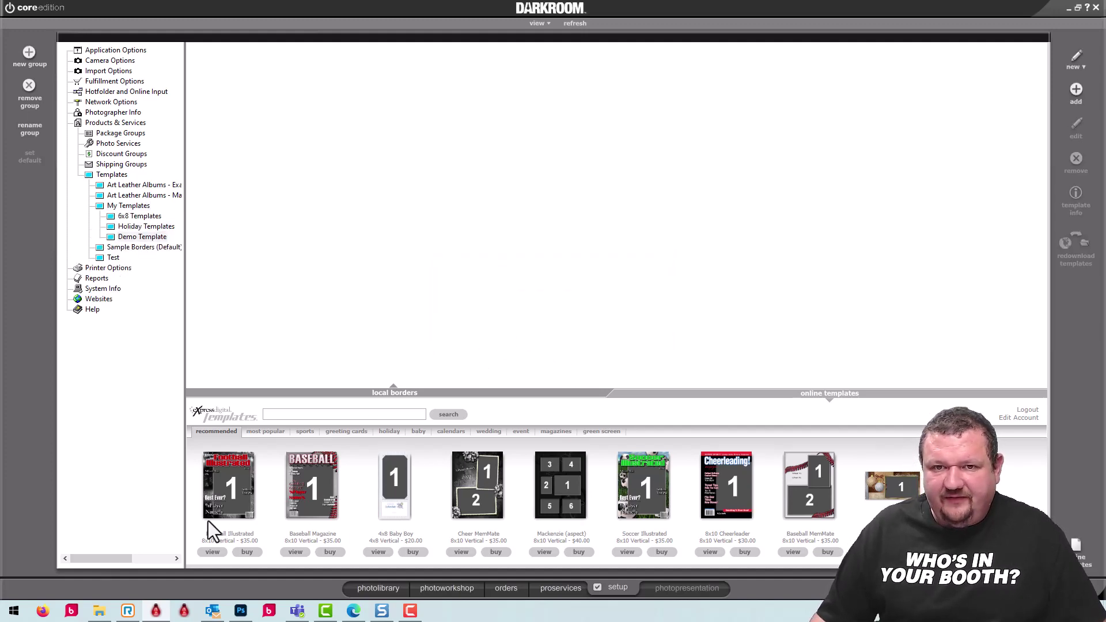
left_click(99, 611)
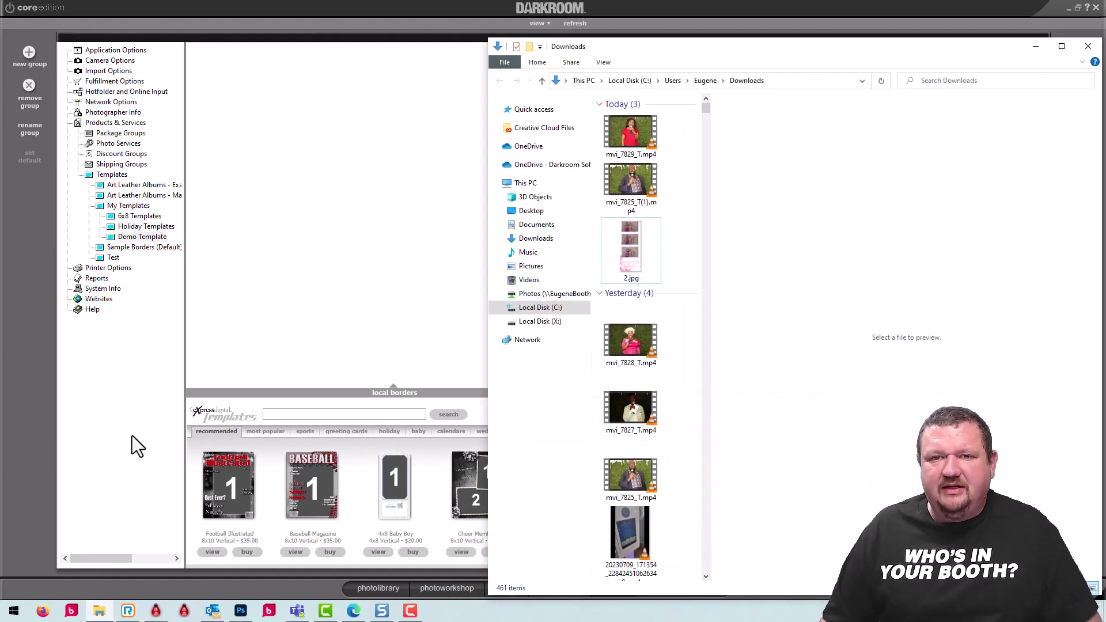
Browse to the X:\Templates\Borders\My Templates folder
left_click(535, 267)
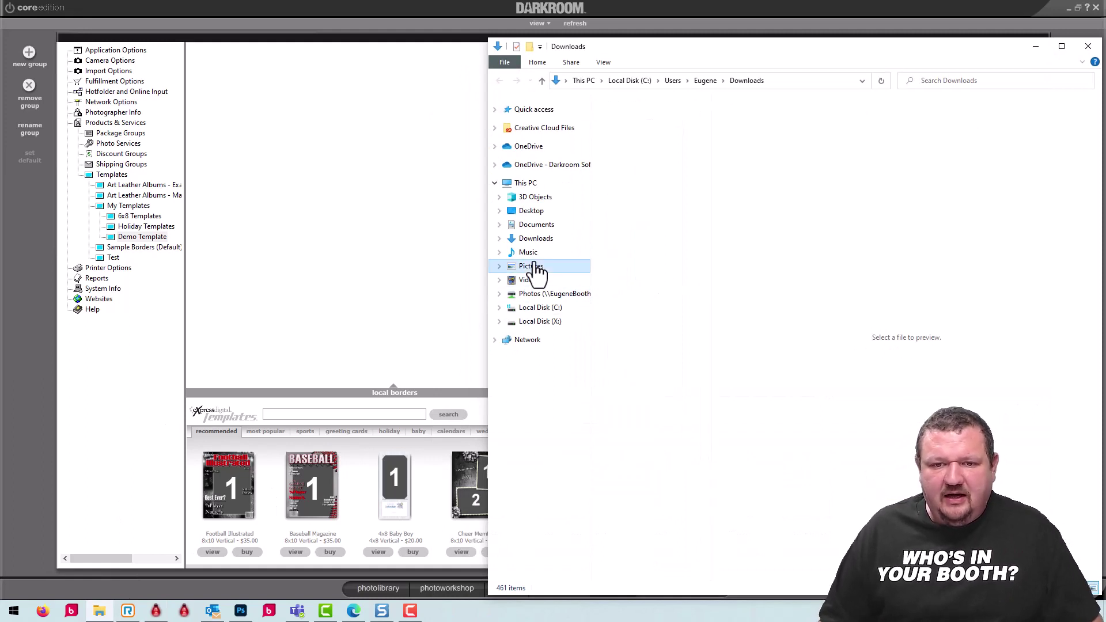
left_click(527, 322)
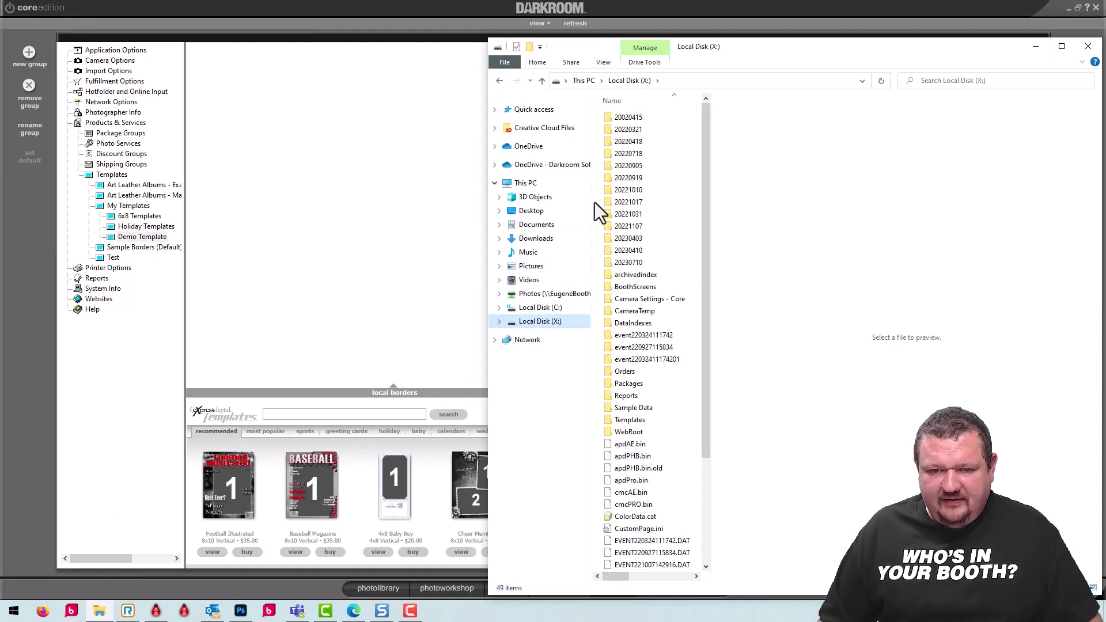
double_click(618, 422)
double_click(624, 144)
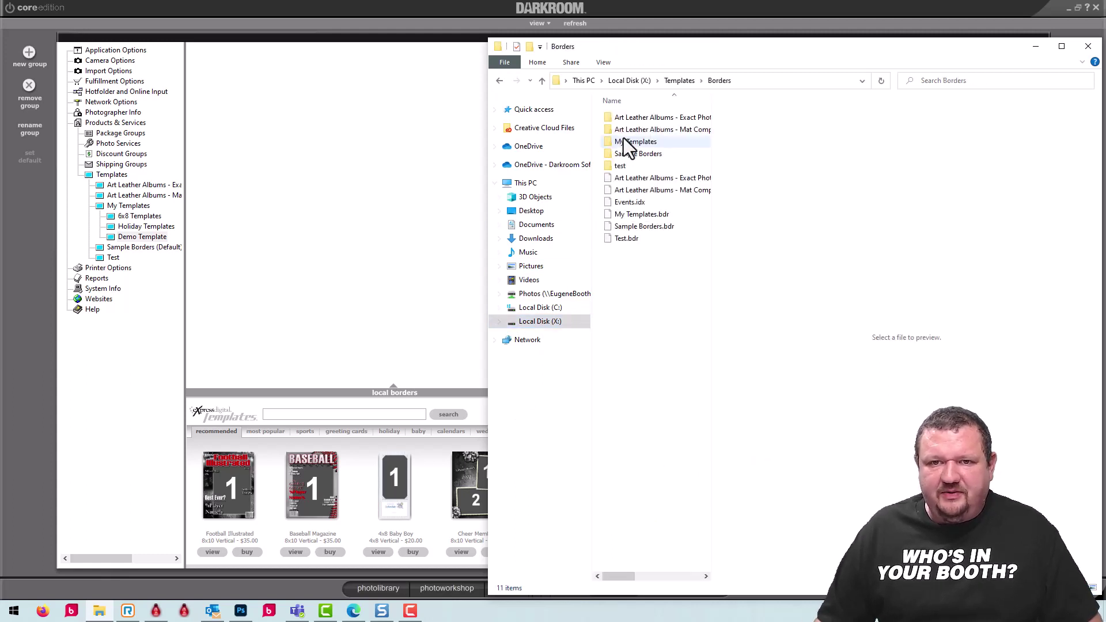
double_click(623, 144)
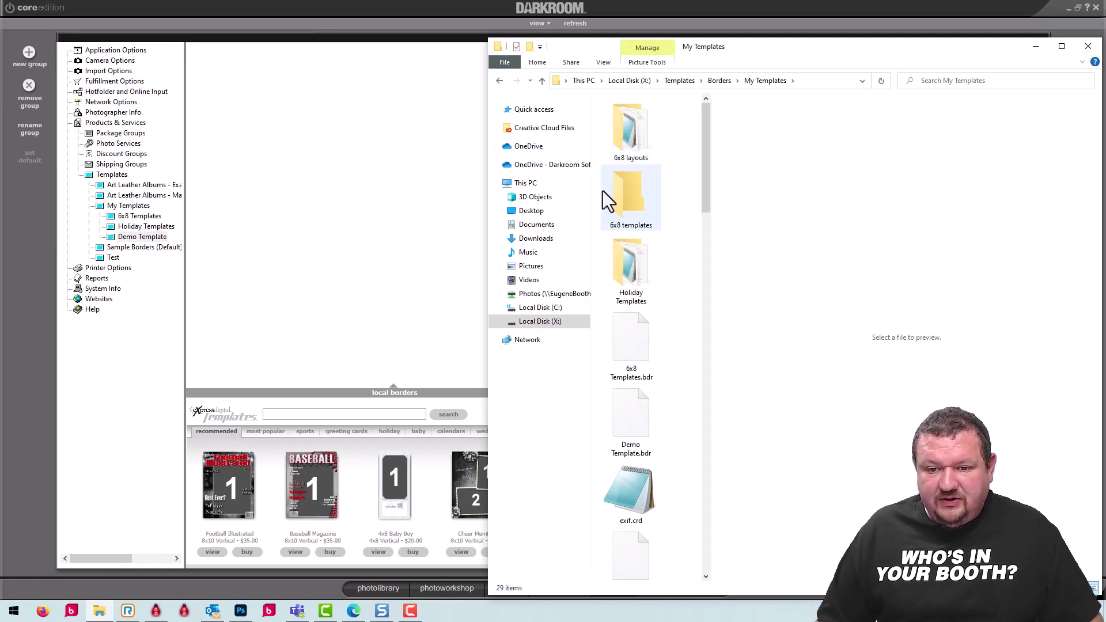
scroll(667, 297, "down", 10)
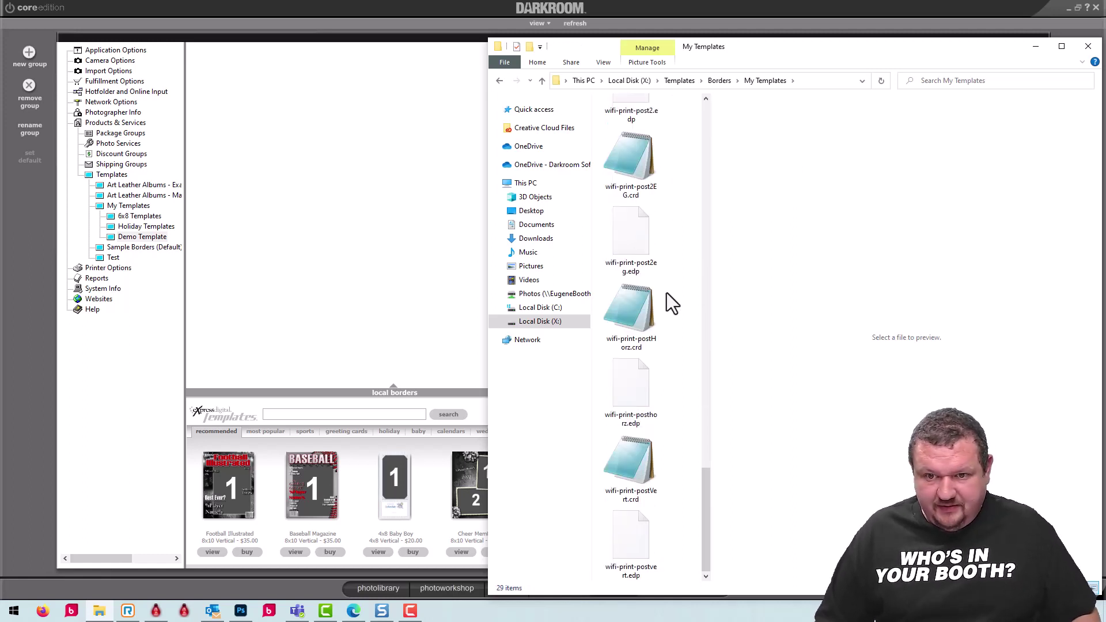
Create a new folder named 'Demo Template' in My Templates
right_click(667, 294)
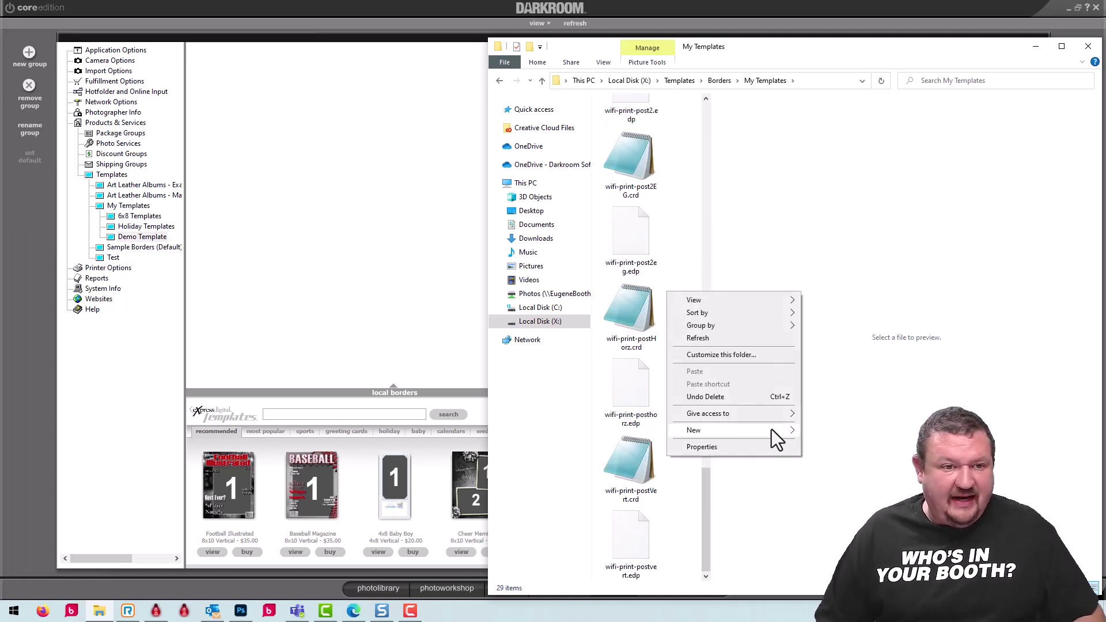
mouse_move(773, 429)
left_click(856, 431)
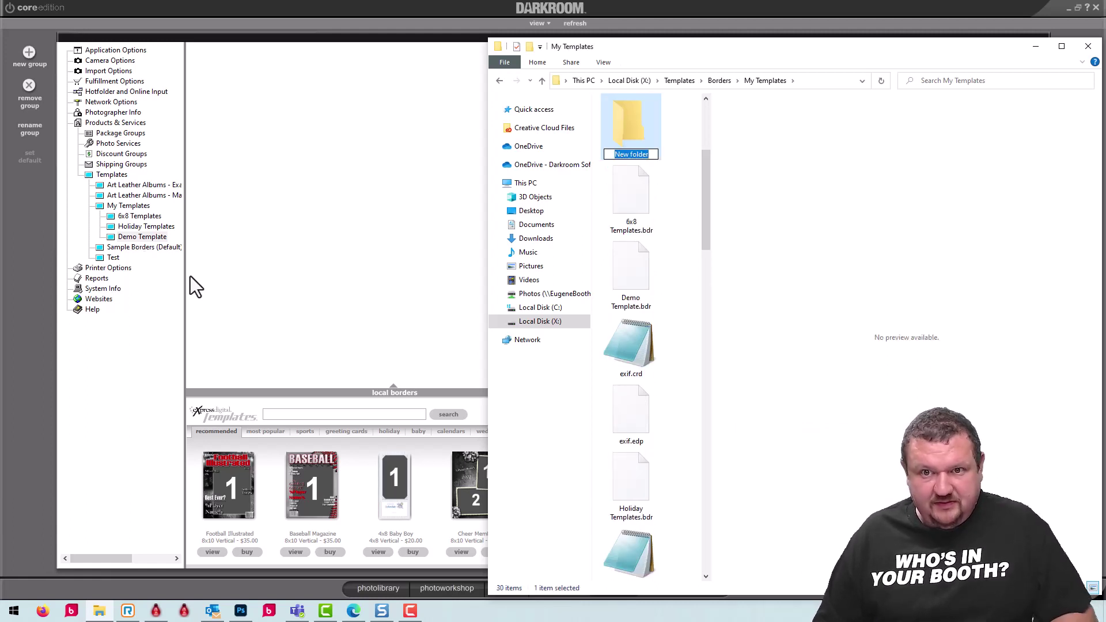
type("Demo Template")
key("Return")
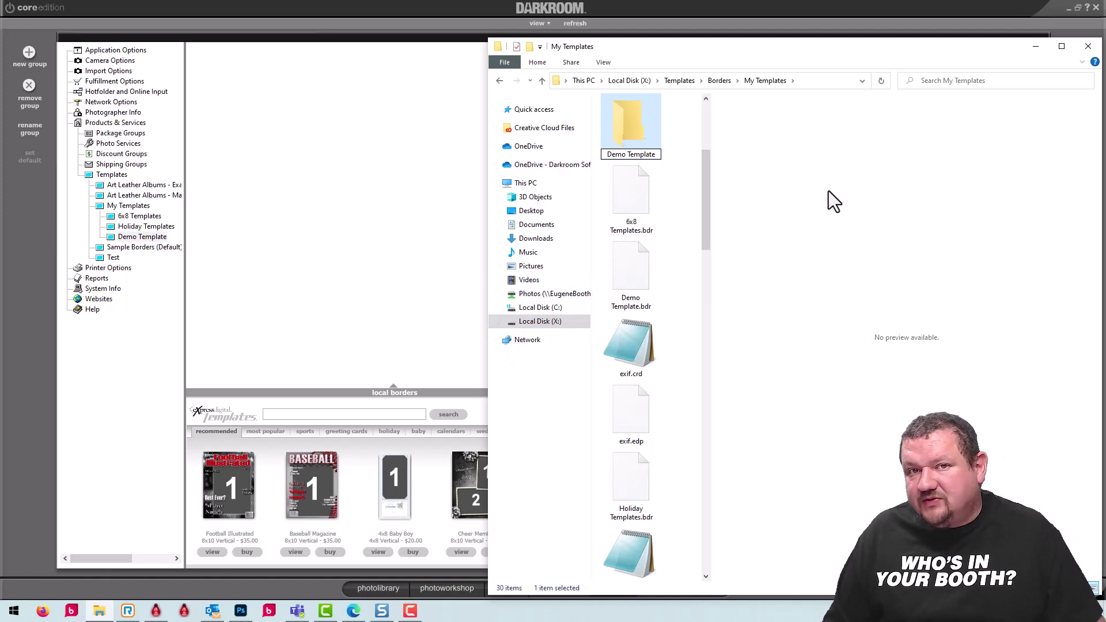
left_click(627, 119)
key("End")
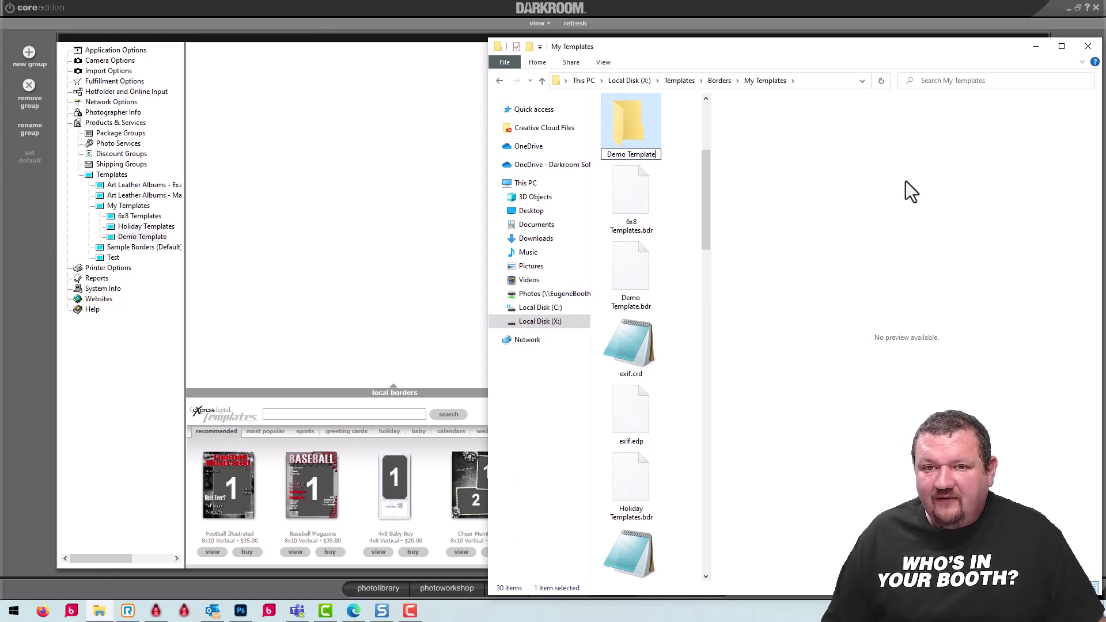
left_click(637, 126)
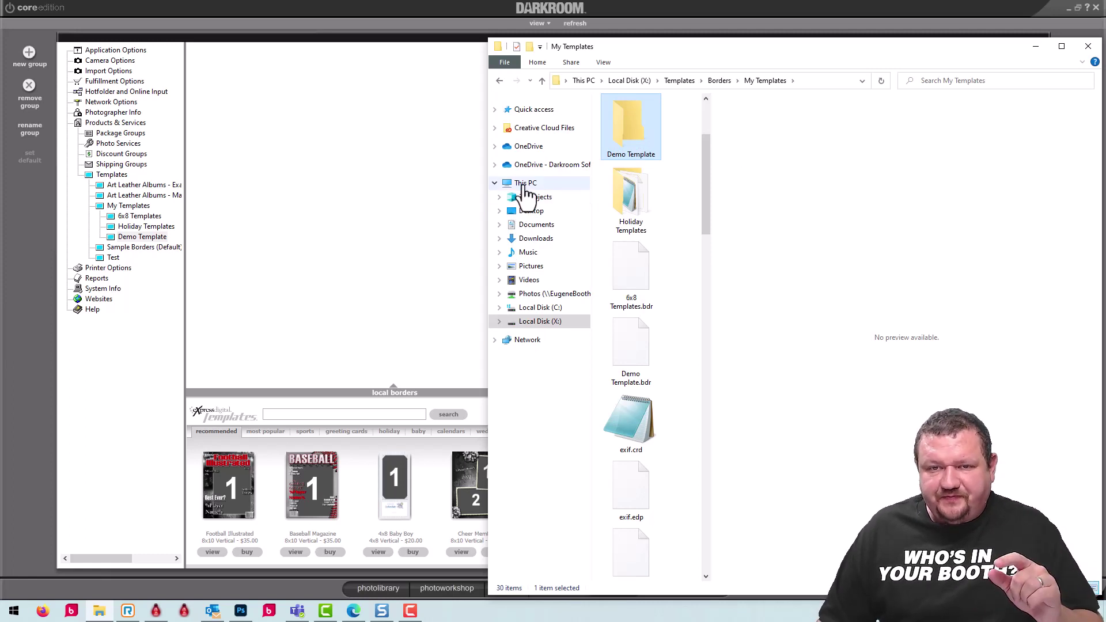
Check the path of the empty Desktop auto upload folder, then return to Darkroom
left_click(530, 211)
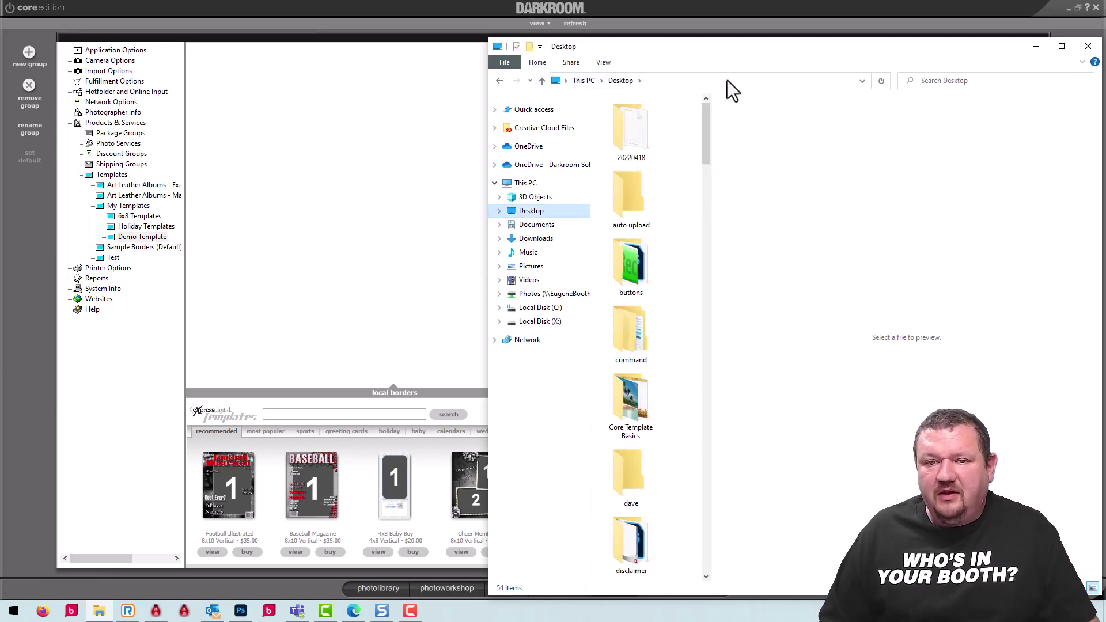
double_click(642, 194)
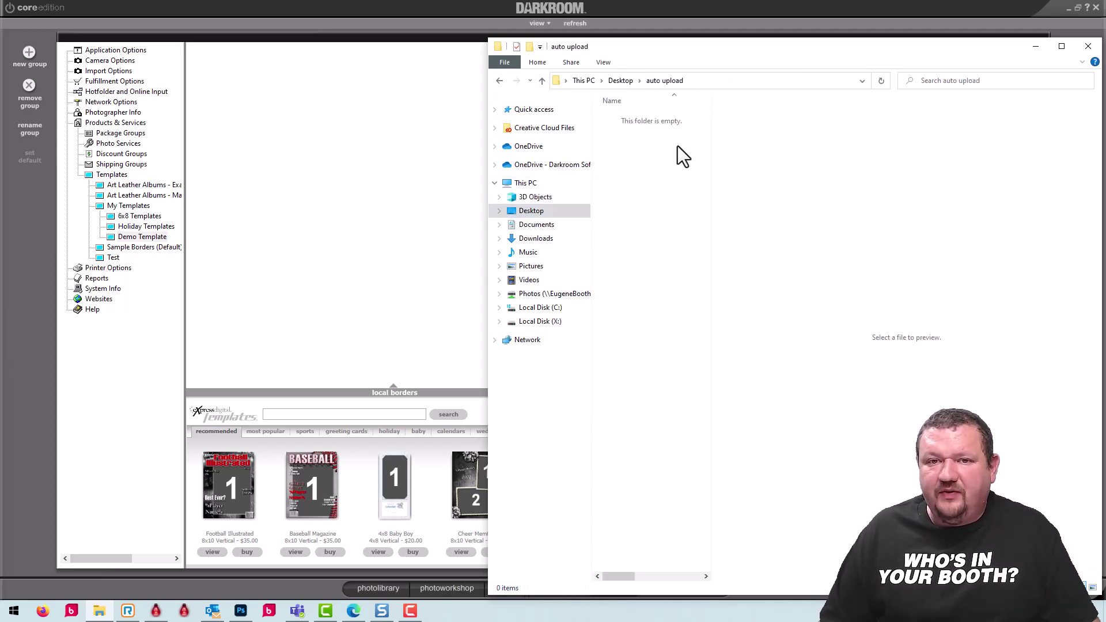
left_click(807, 80)
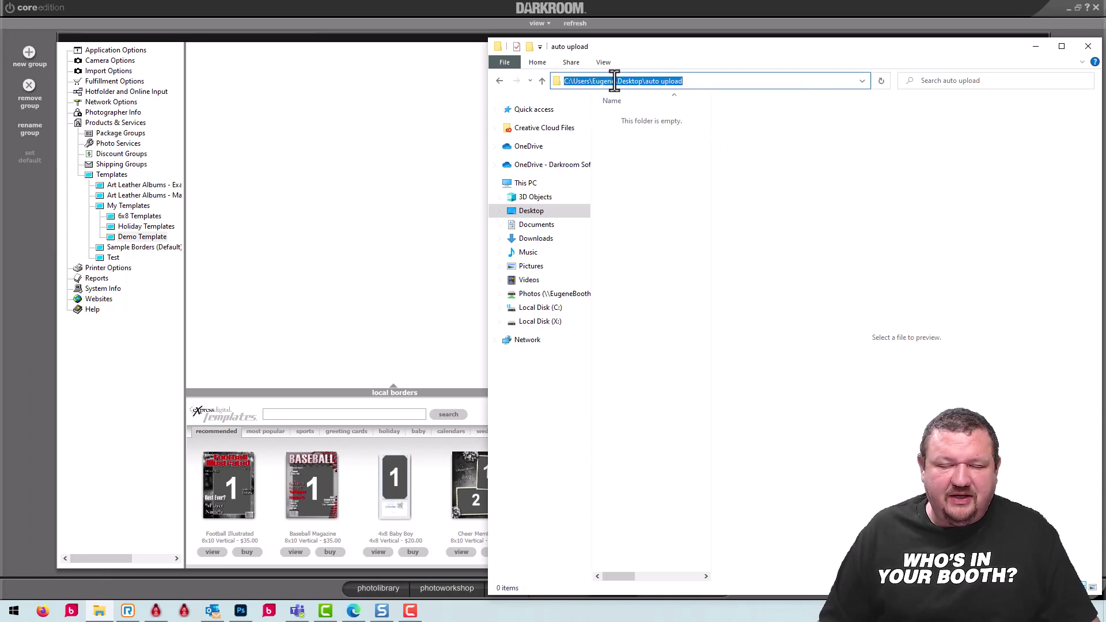
left_click_drag(615, 80, 592, 80)
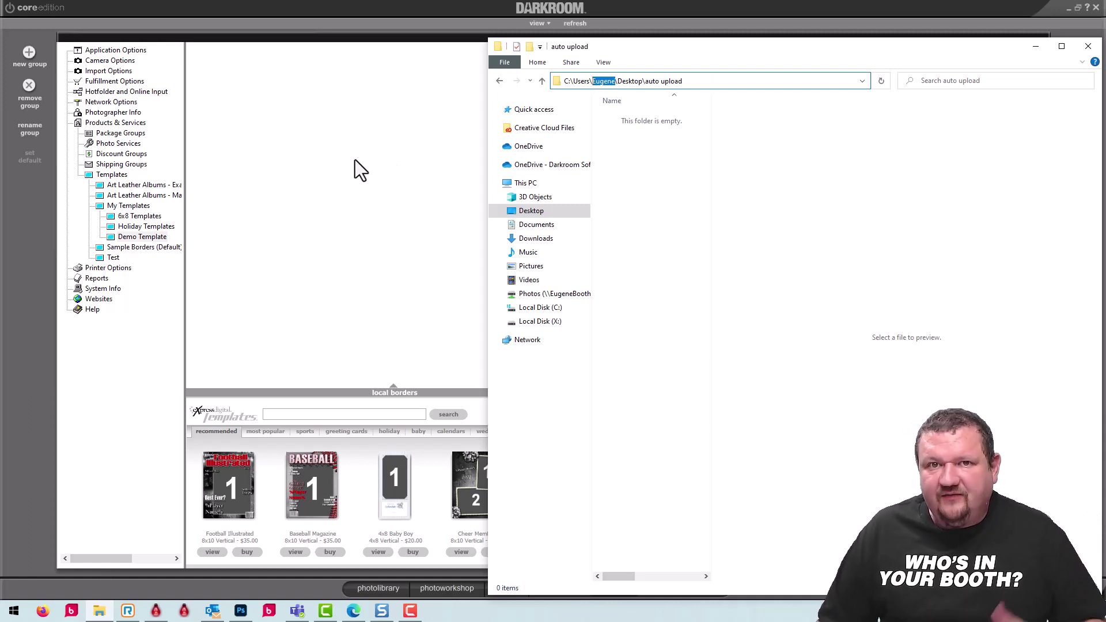
left_click(304, 223)
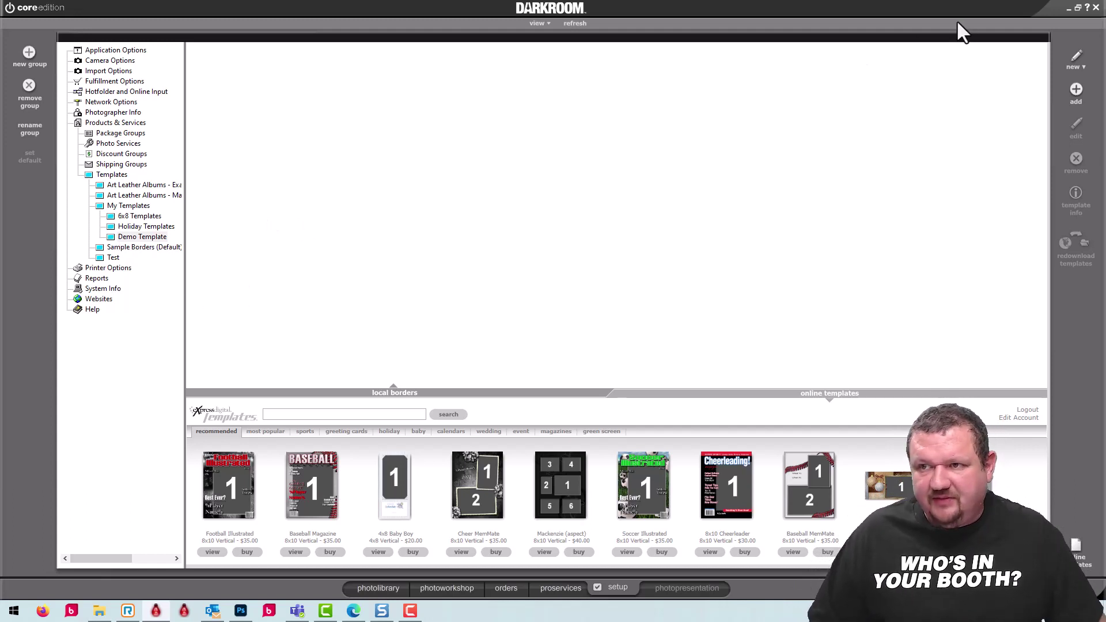
Start a new border described as '4x6 Simple horz' with a 4x6 page size
left_click(1070, 58)
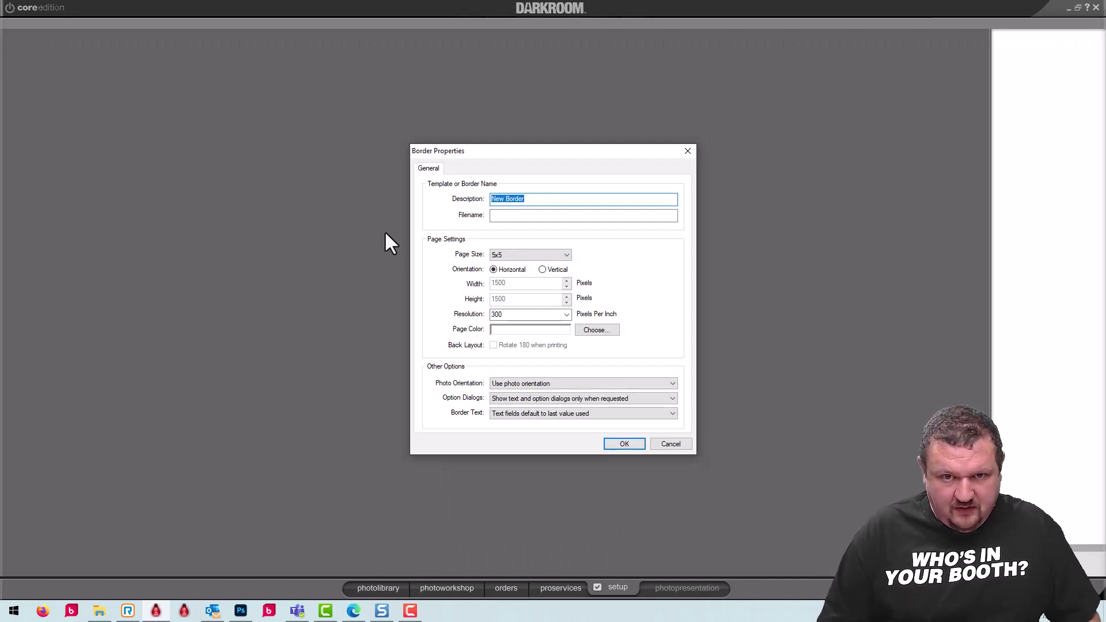
type("4x6")
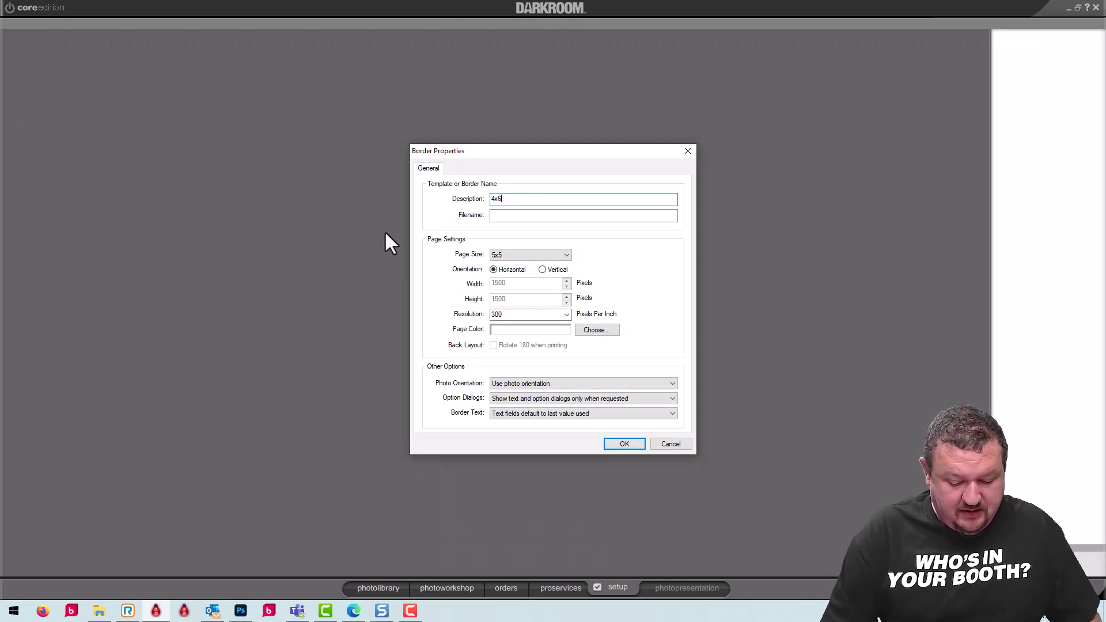
type(" Simpl")
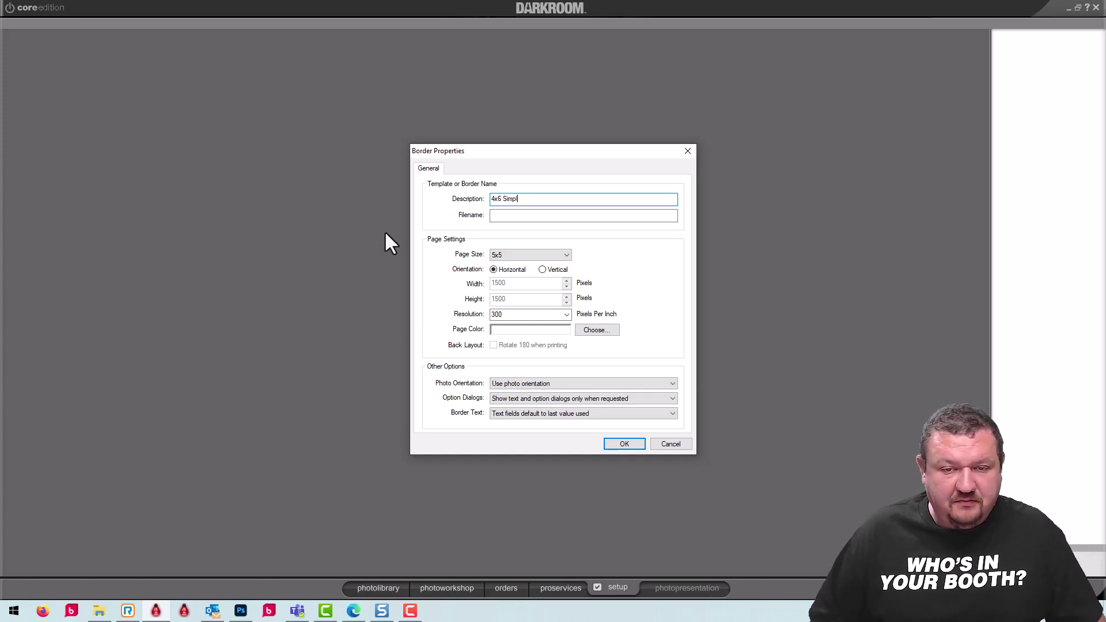
type("e")
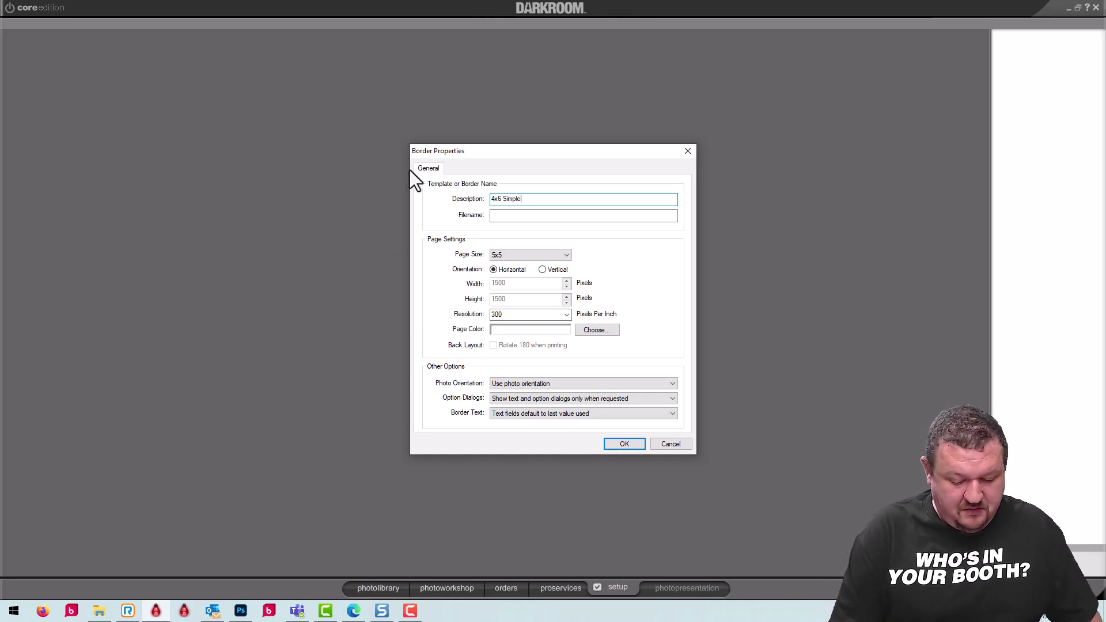
type(" horz")
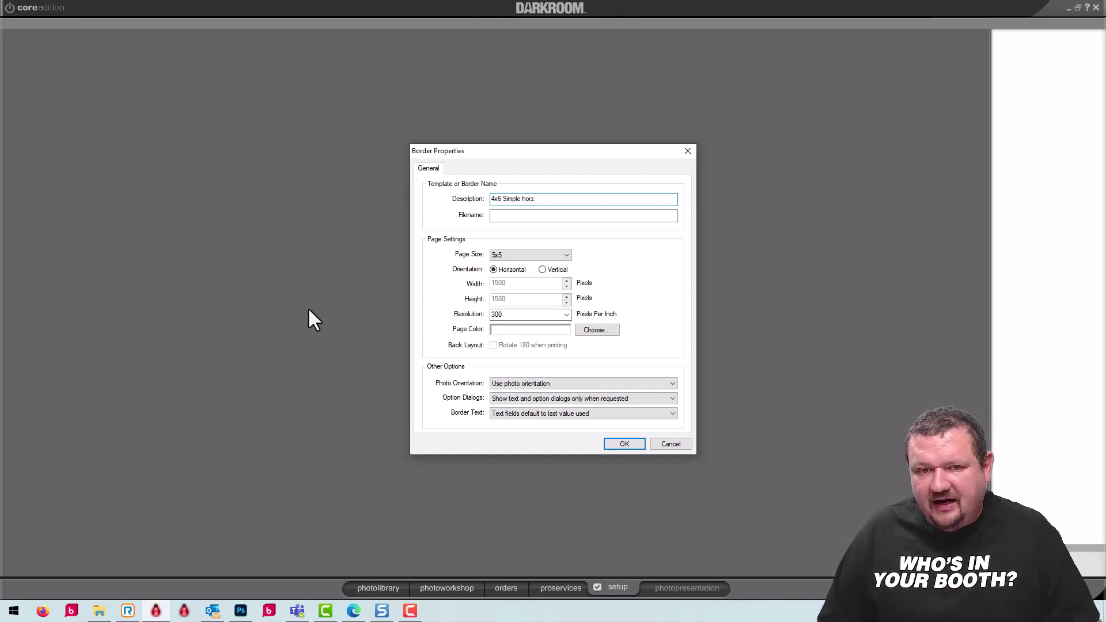
left_click(543, 254)
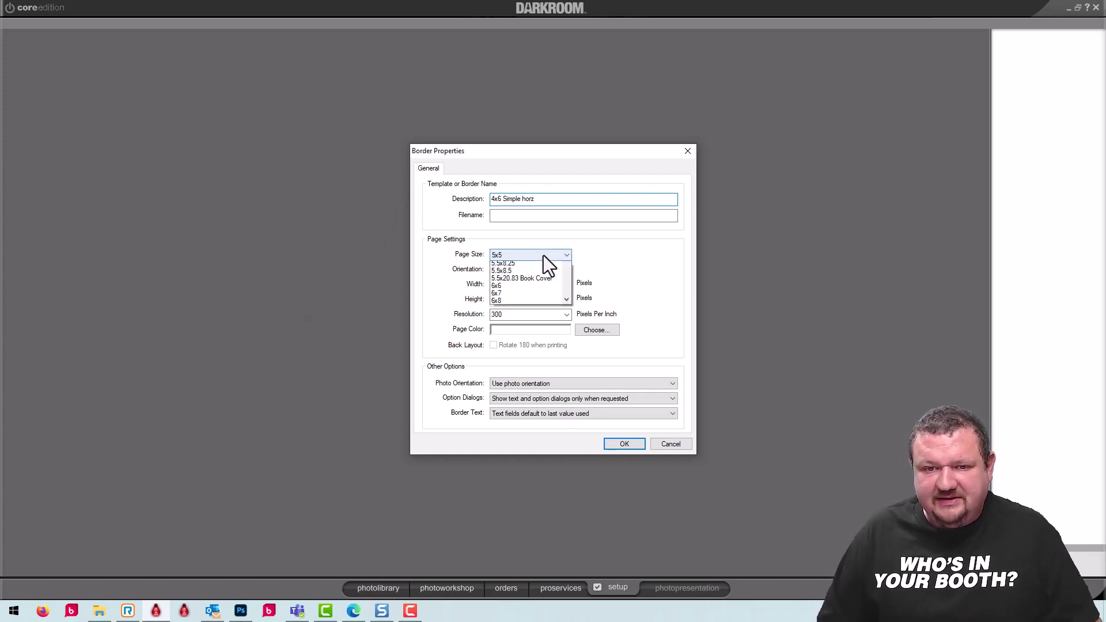
left_click_drag(566, 318, 582, 275)
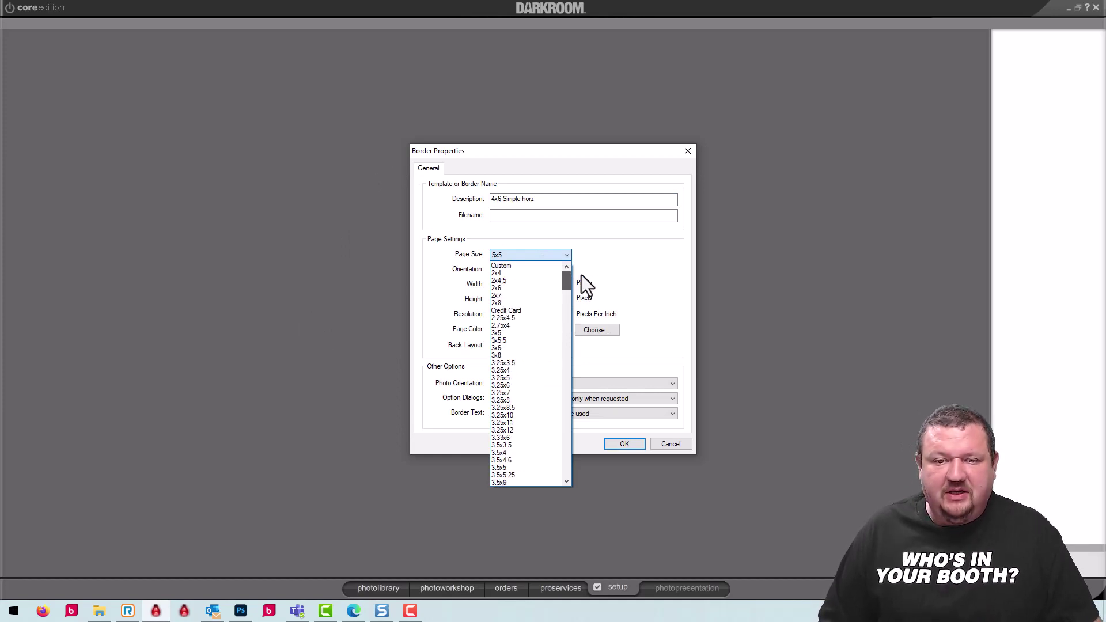
left_click(567, 334)
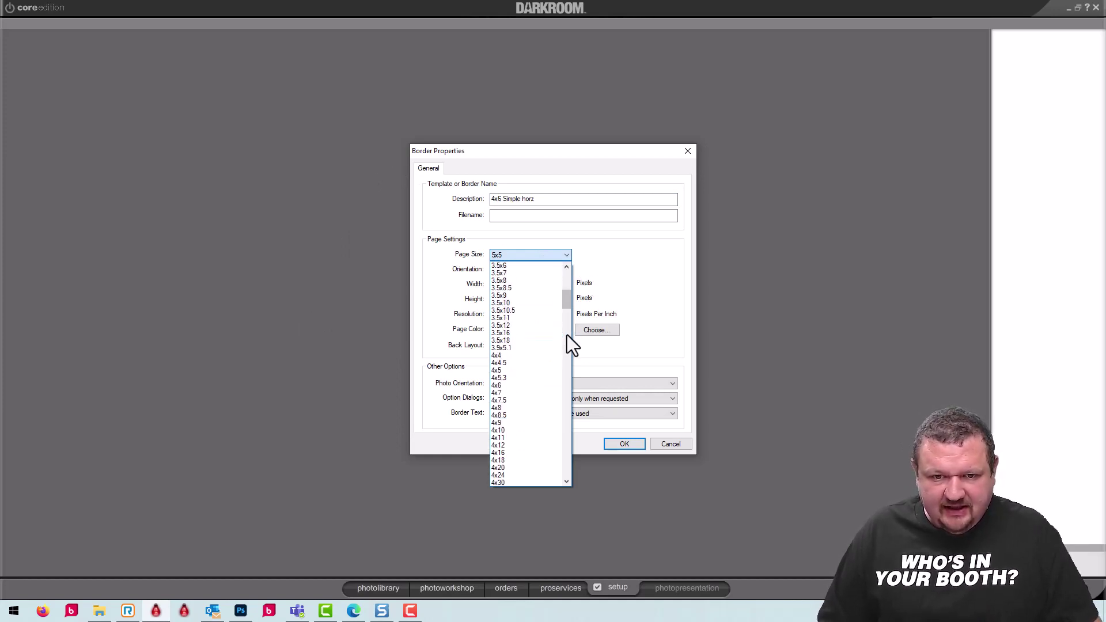
left_click(504, 384)
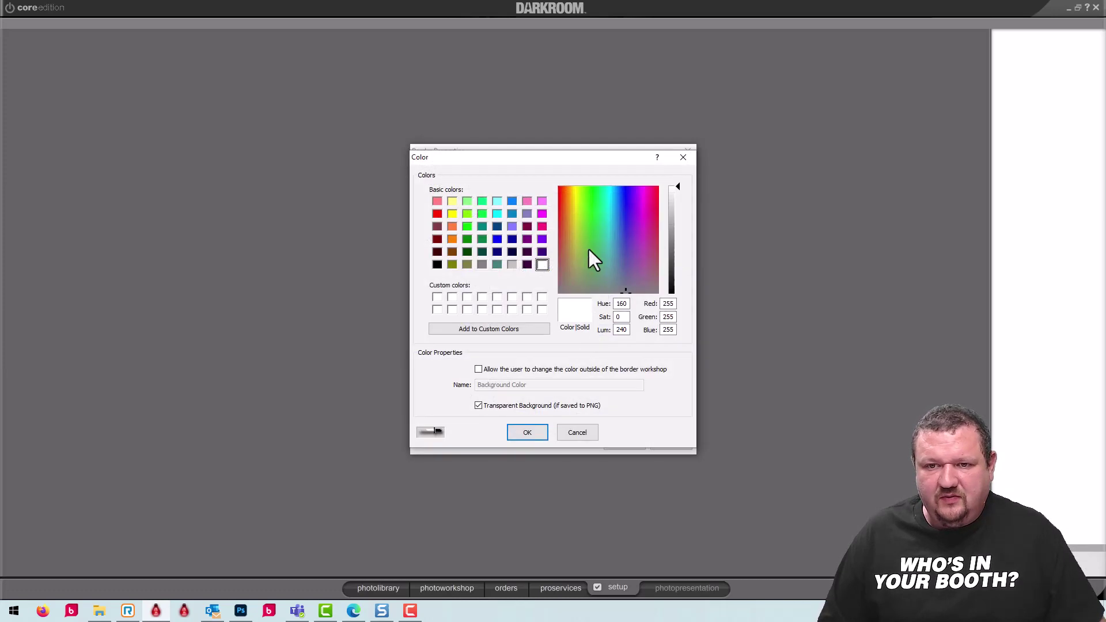
Give the page a light-blue colour and confirm the border settings
left_click(592, 213)
left_click(671, 230)
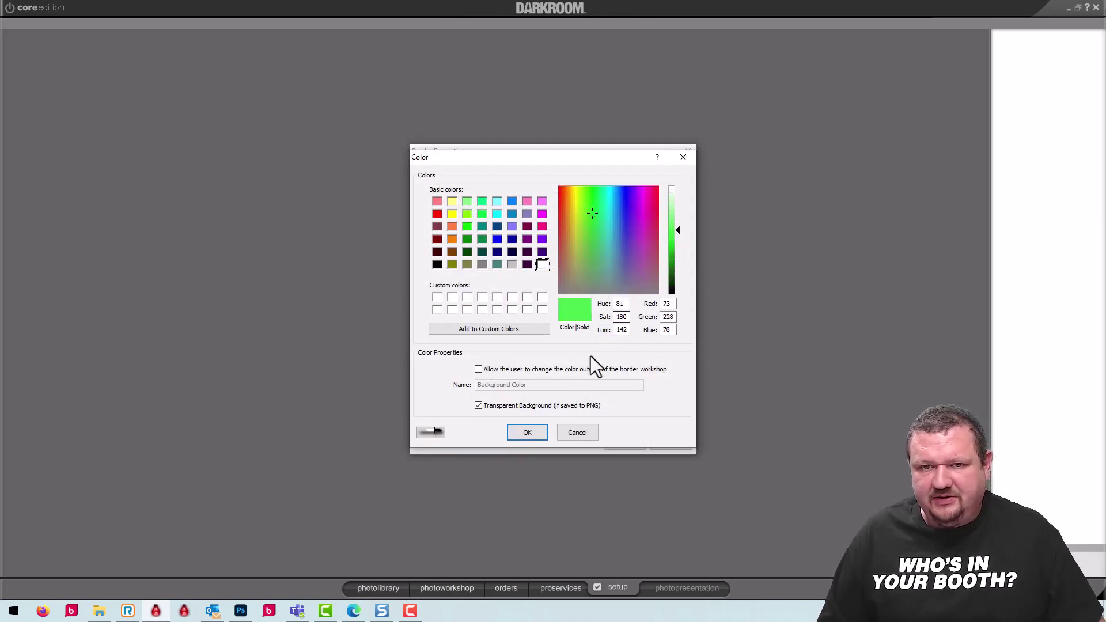
left_click(617, 197)
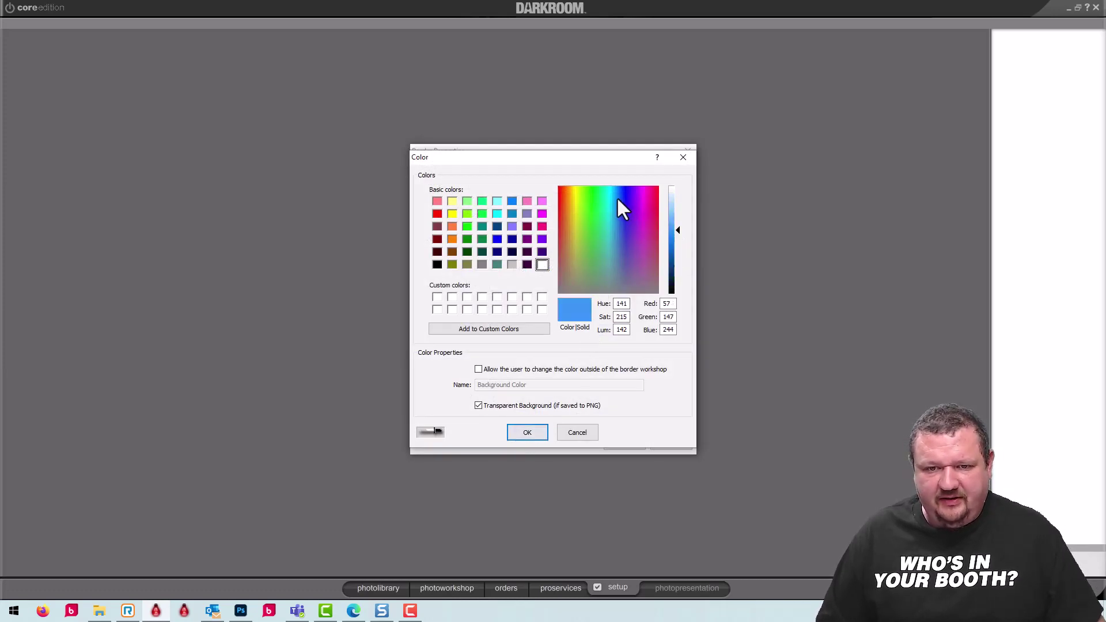
left_click(674, 206)
left_click(524, 433)
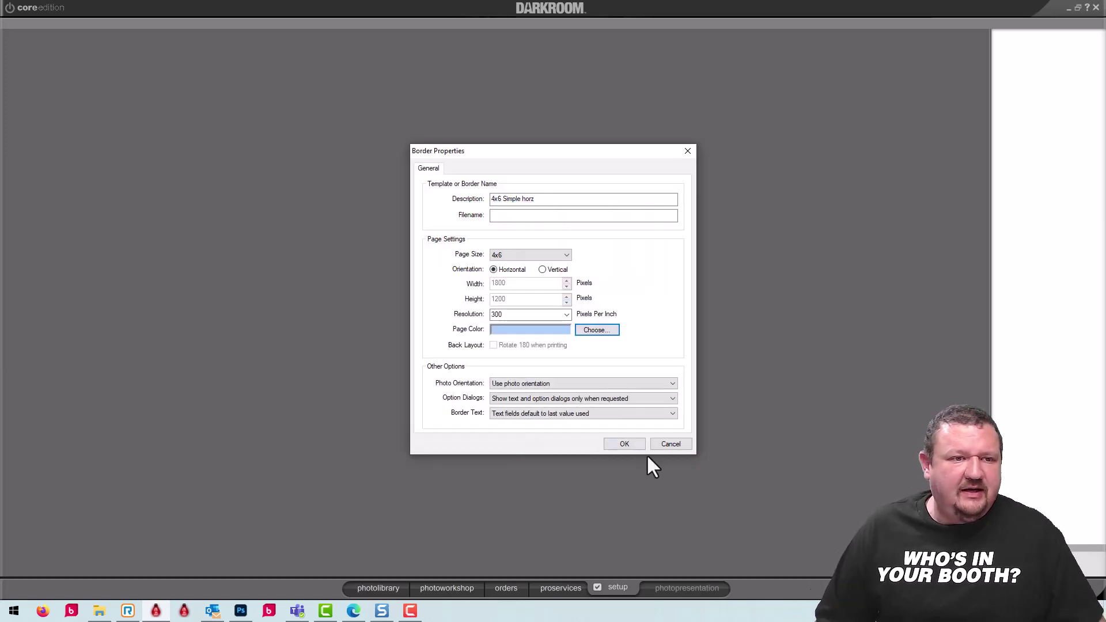
left_click(624, 444)
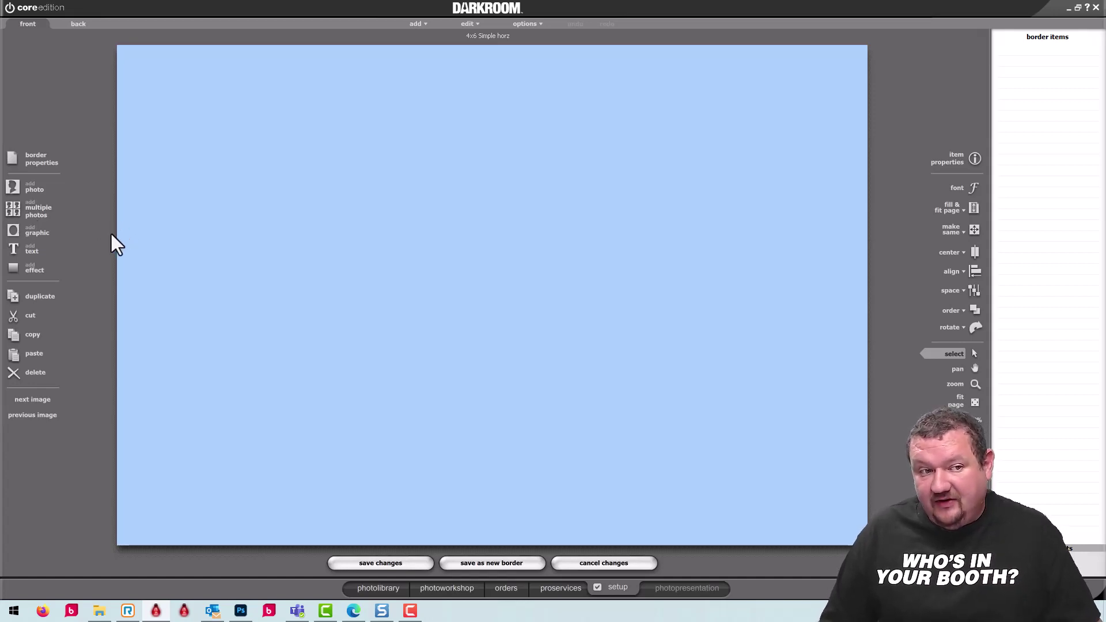
Add a Photo1 placeholder and shrink it inward, leaving an even light-blue margin
left_click(19, 186)
left_click(638, 452)
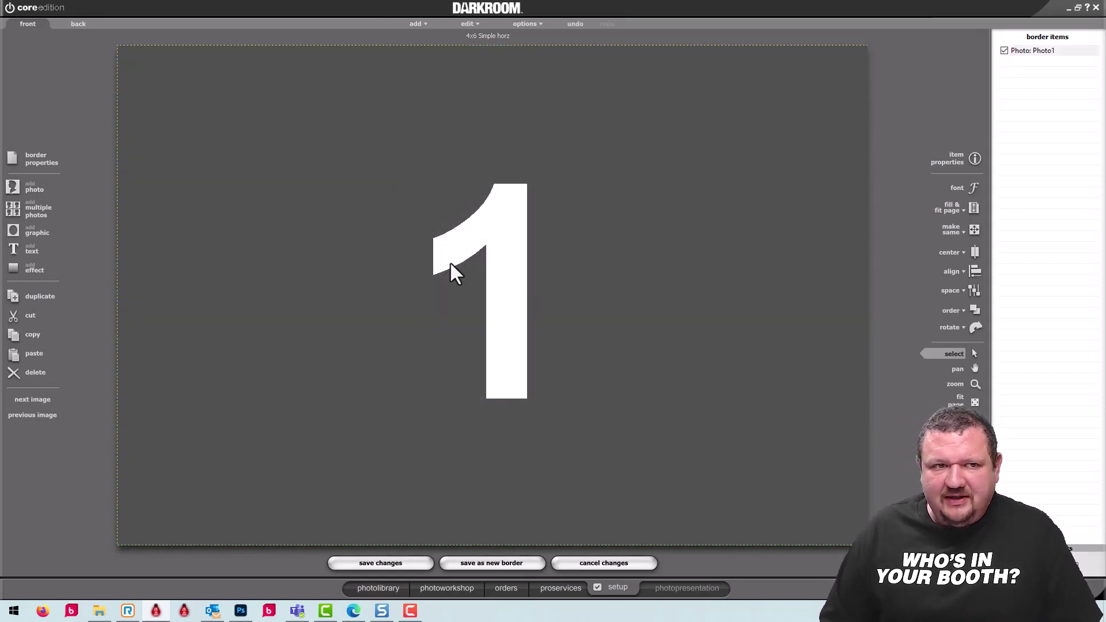
left_click(464, 258)
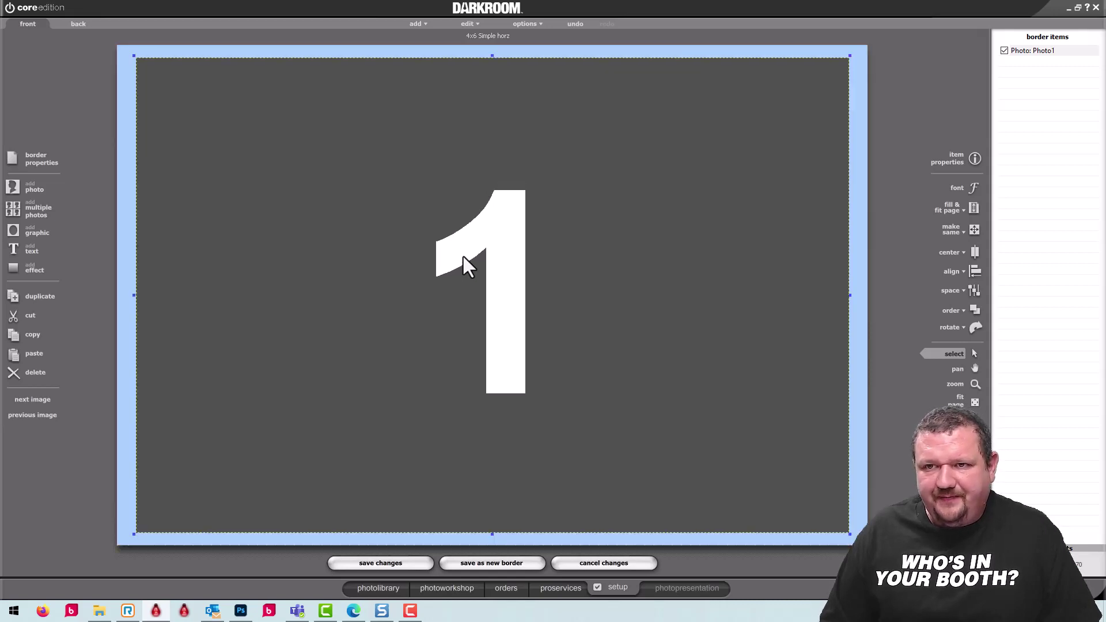
scroll(464, 262, "down", 1)
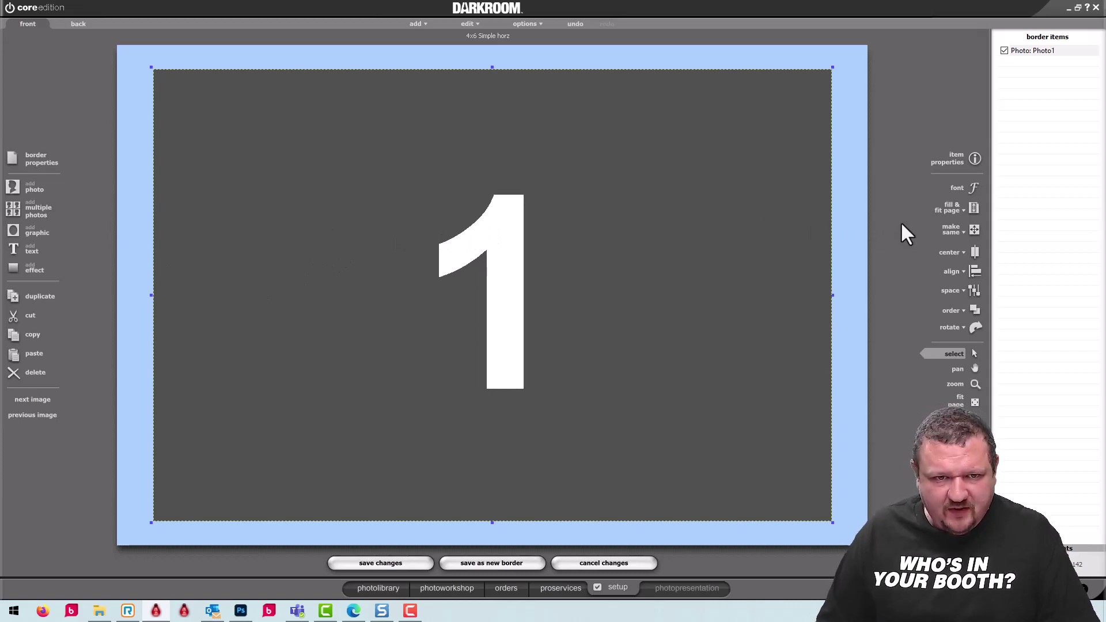
Place the photo box at X 50, Y 50 pixels
double_click(363, 254)
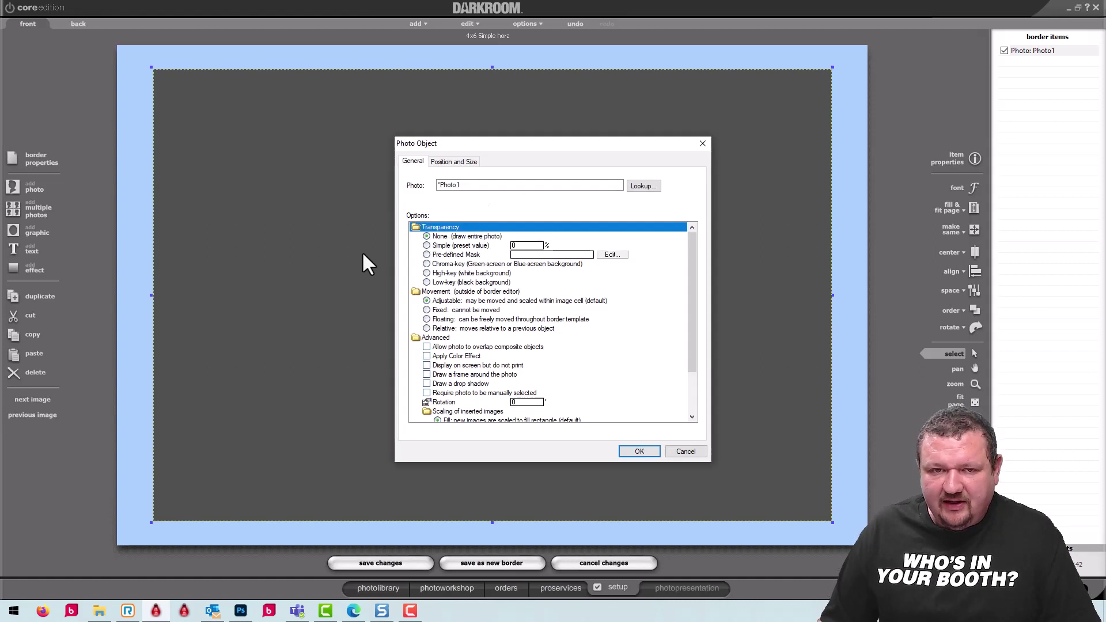
left_click(452, 161)
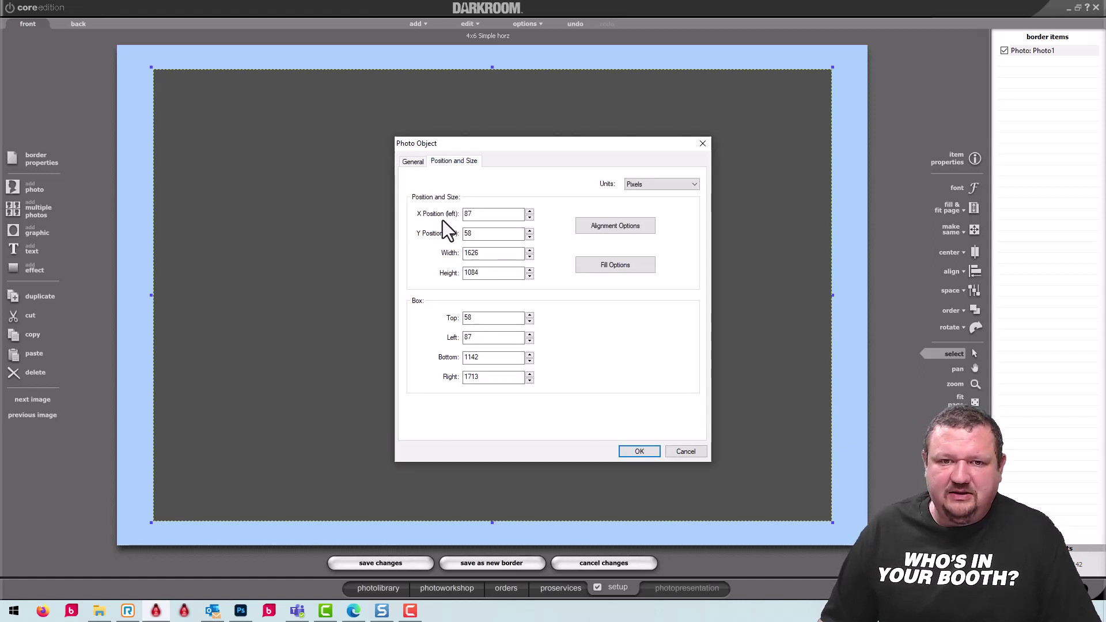
double_click(490, 215)
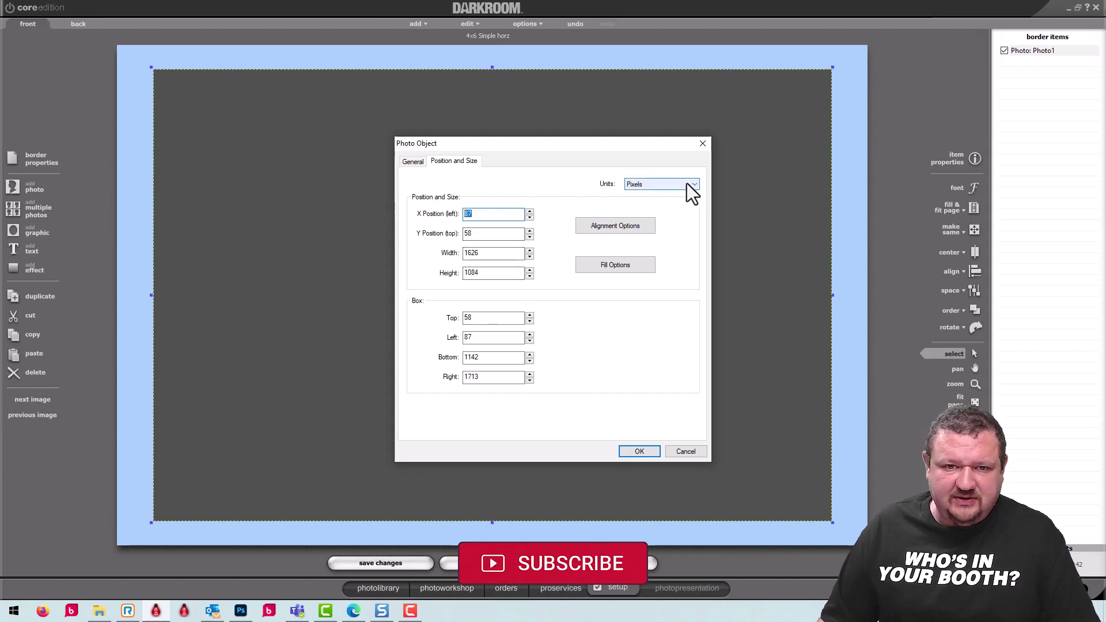
left_click(487, 213)
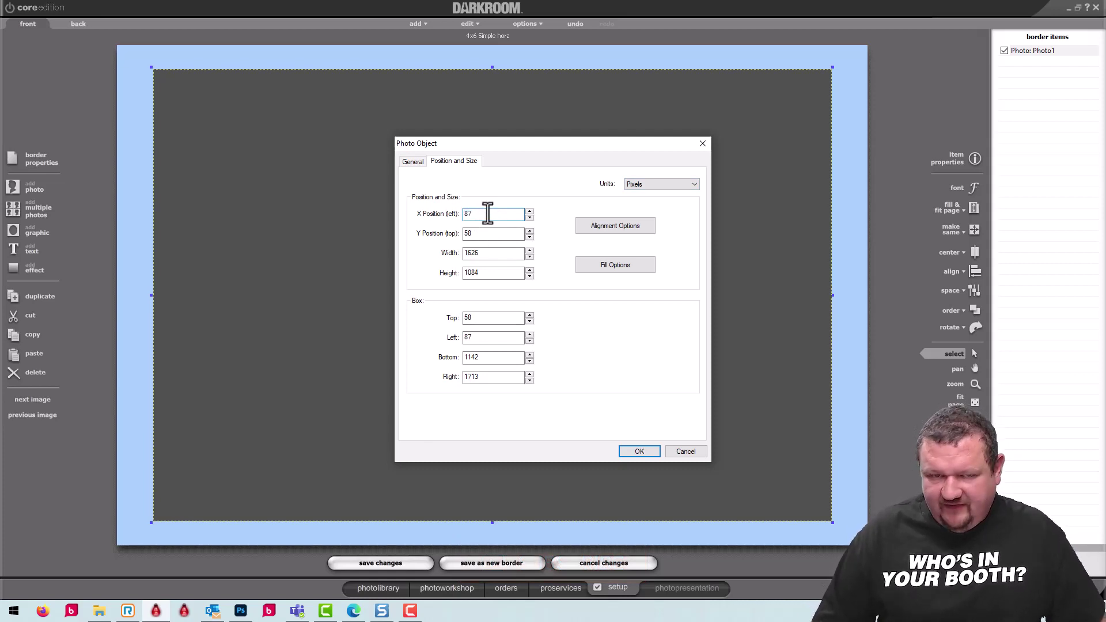
double_click(487, 213)
type("50")
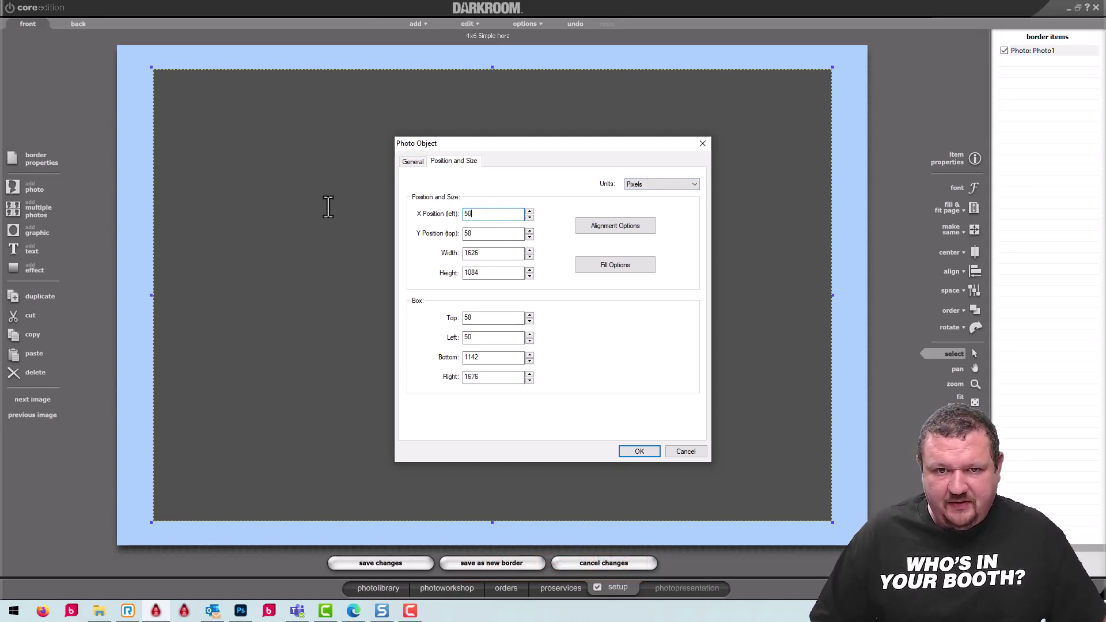
double_click(493, 235)
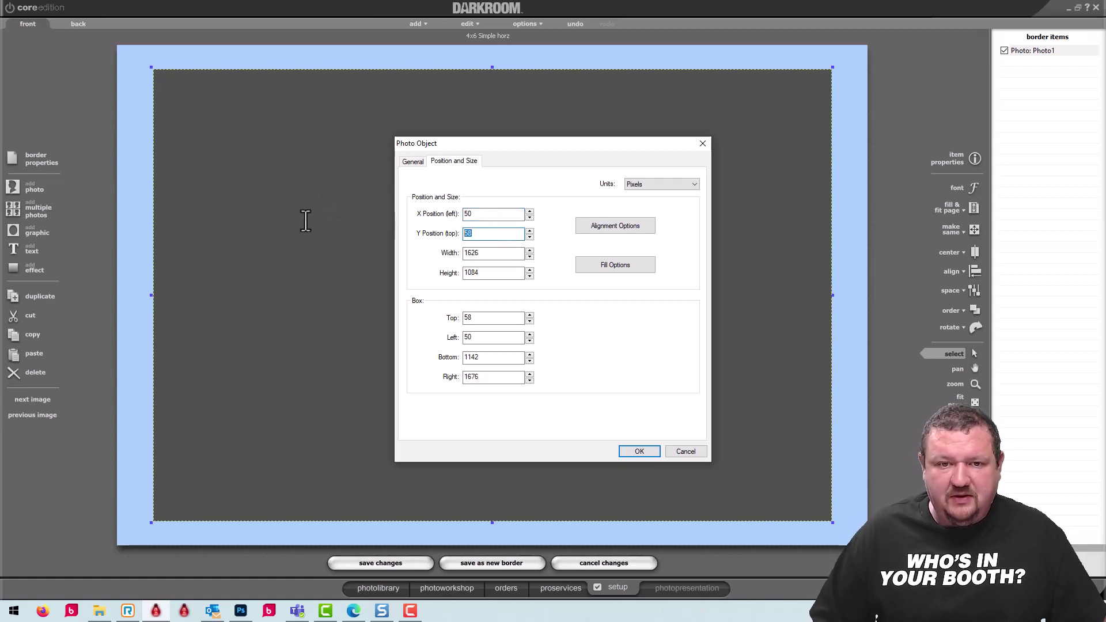
type("50")
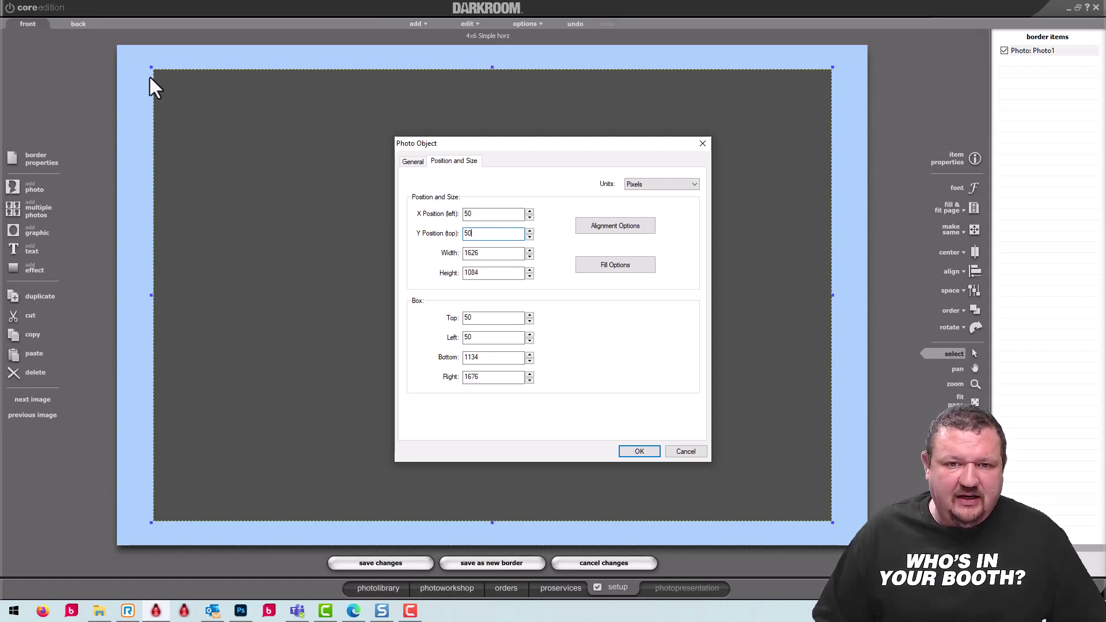
Resize the photo box to 1700 × 1100 pixels and apply the changes
key("Tab")
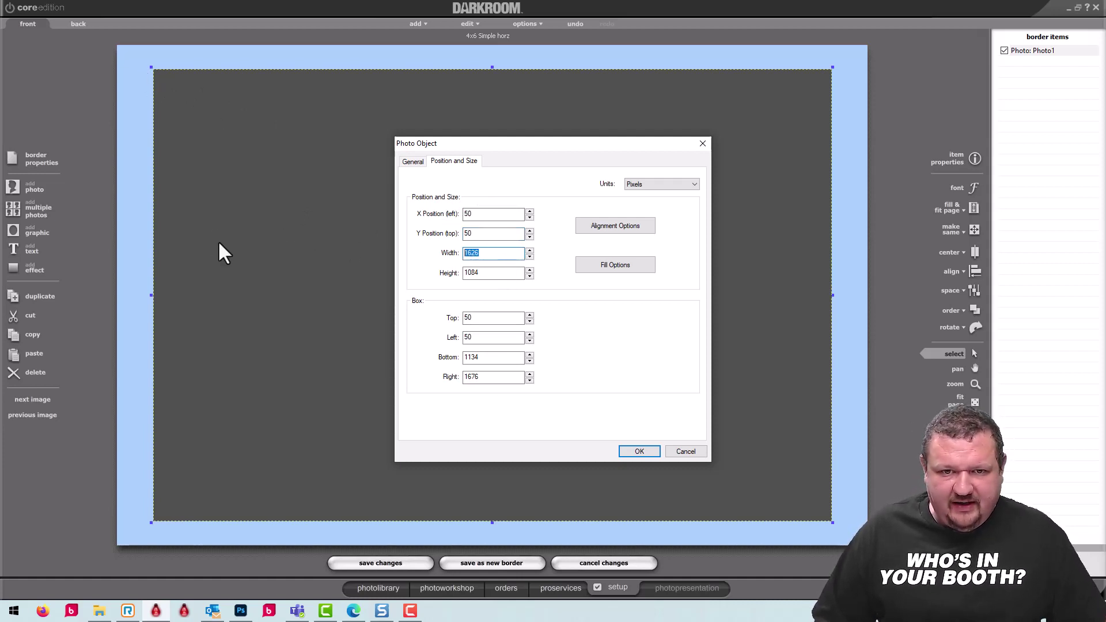
key("Tab")
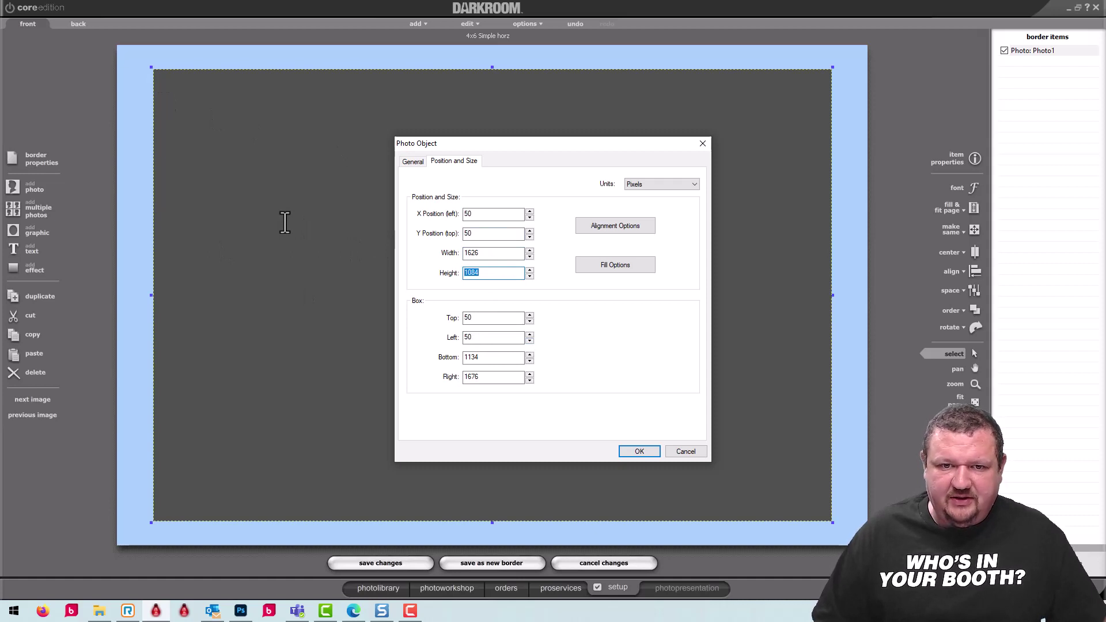
type("1100")
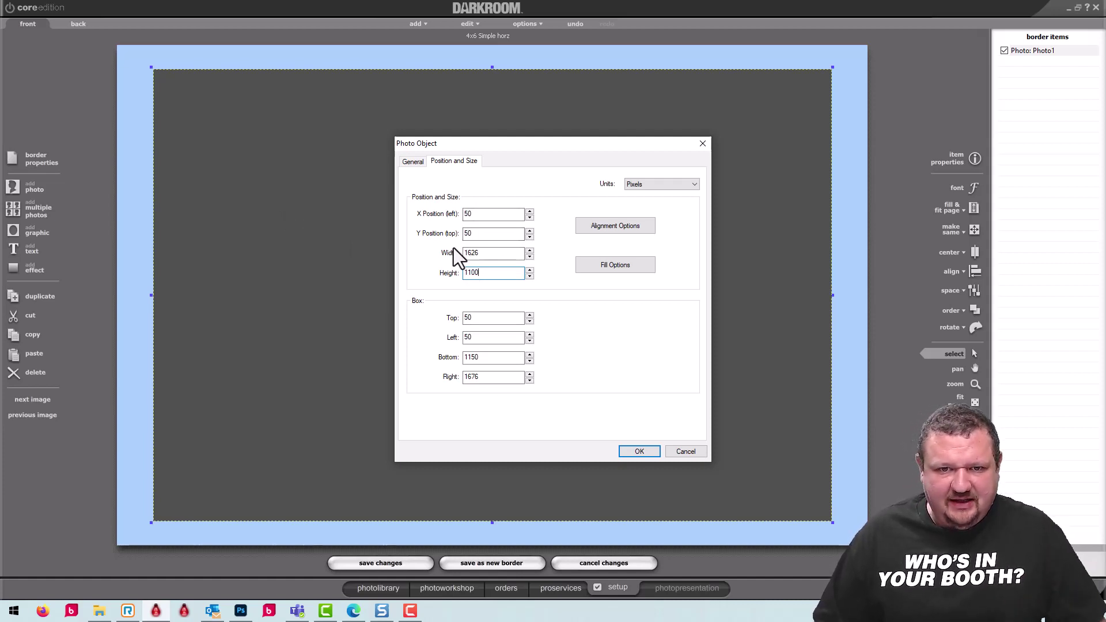
left_click(482, 254)
left_click_drag(483, 254, 463, 254)
type("170")
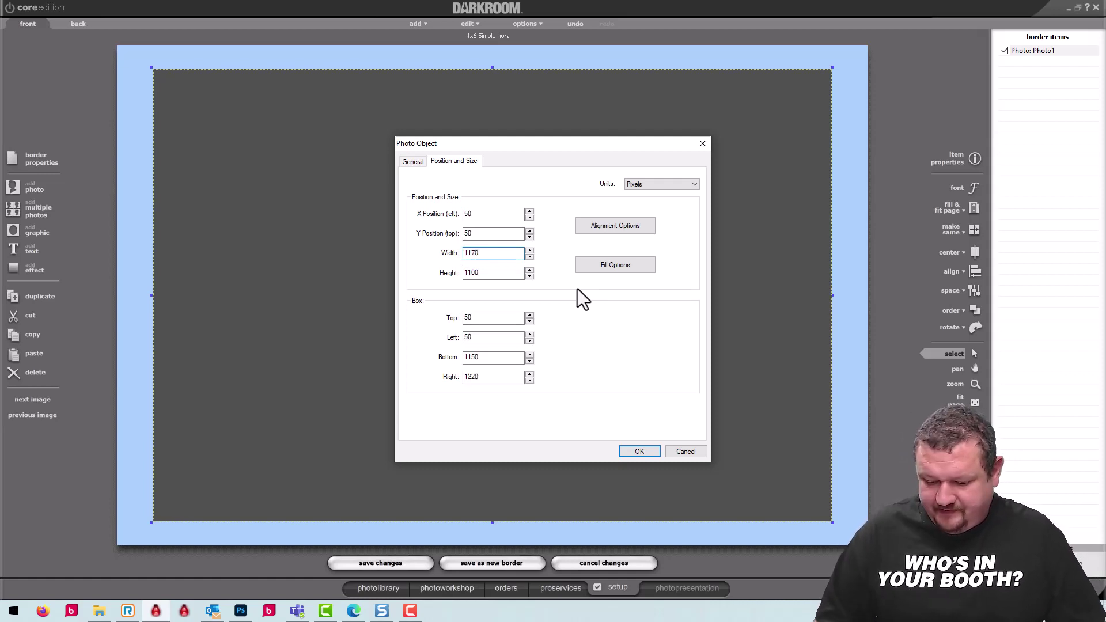
key("BackSpace")
key("BackSpace")
key("BackSpace")
type("700")
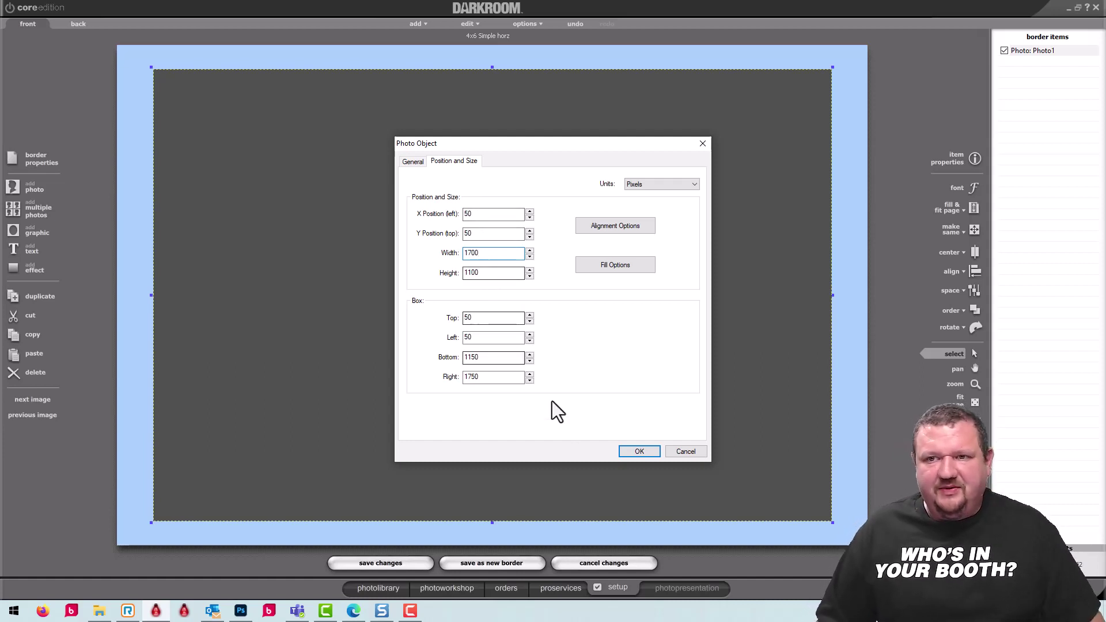
left_click(639, 451)
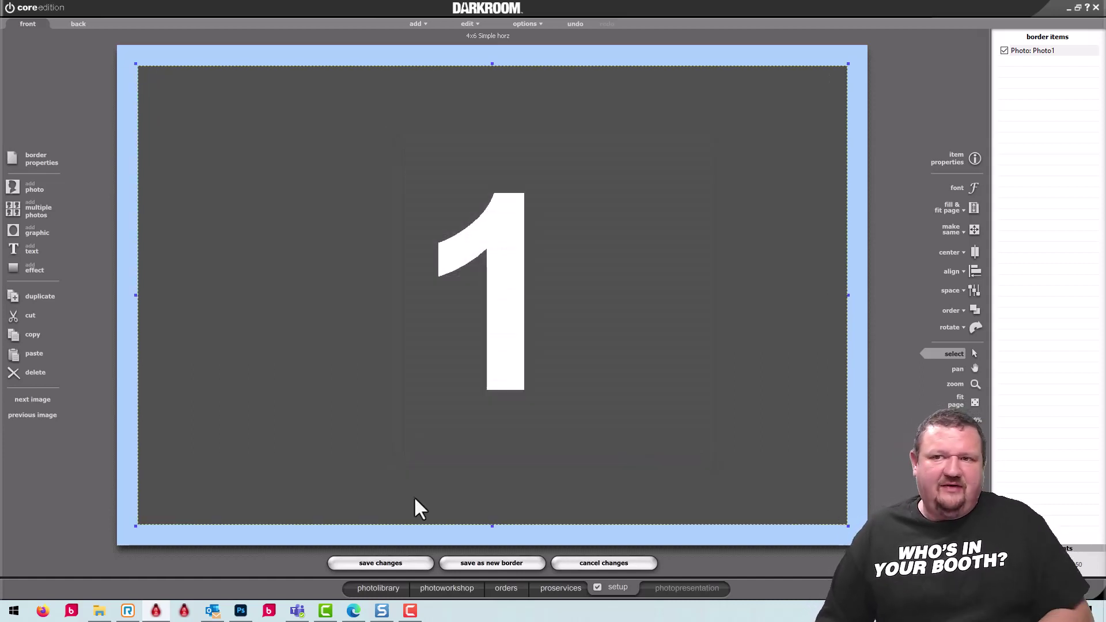
Widen the photo box leftward and shift it right for an even light-blue margin
double_click(191, 169)
left_click(451, 161)
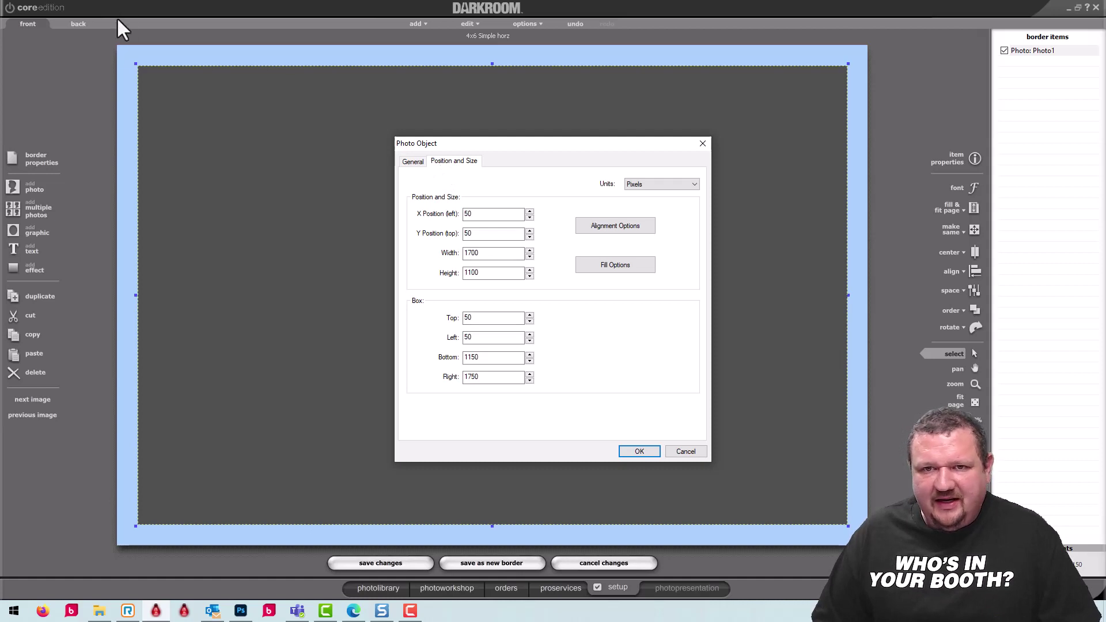
left_click(633, 450)
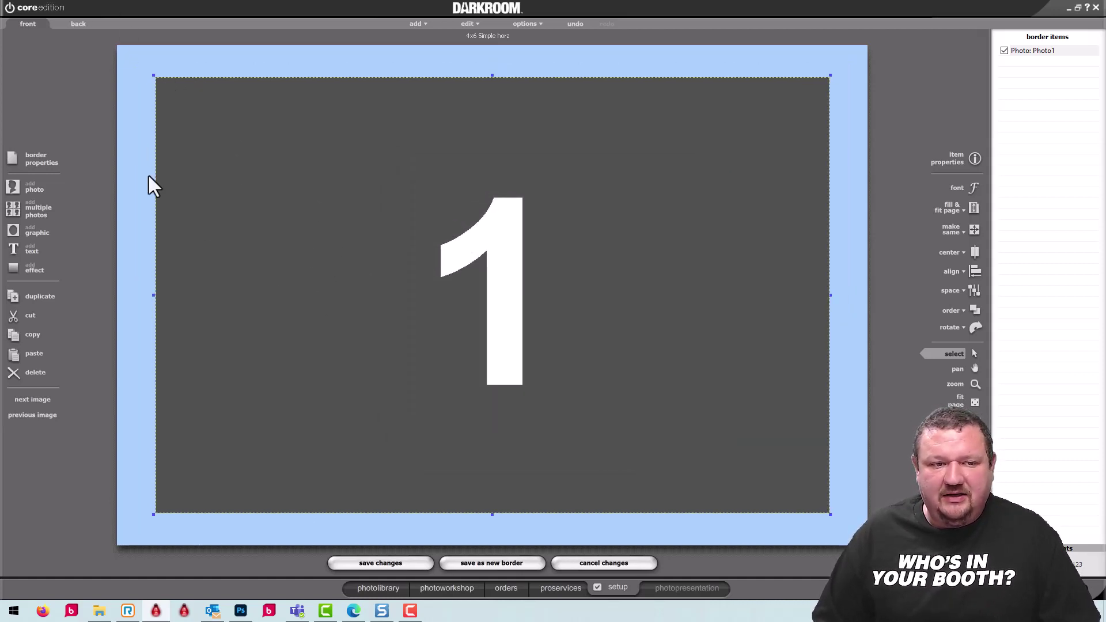
left_click_drag(154, 295, 144, 295)
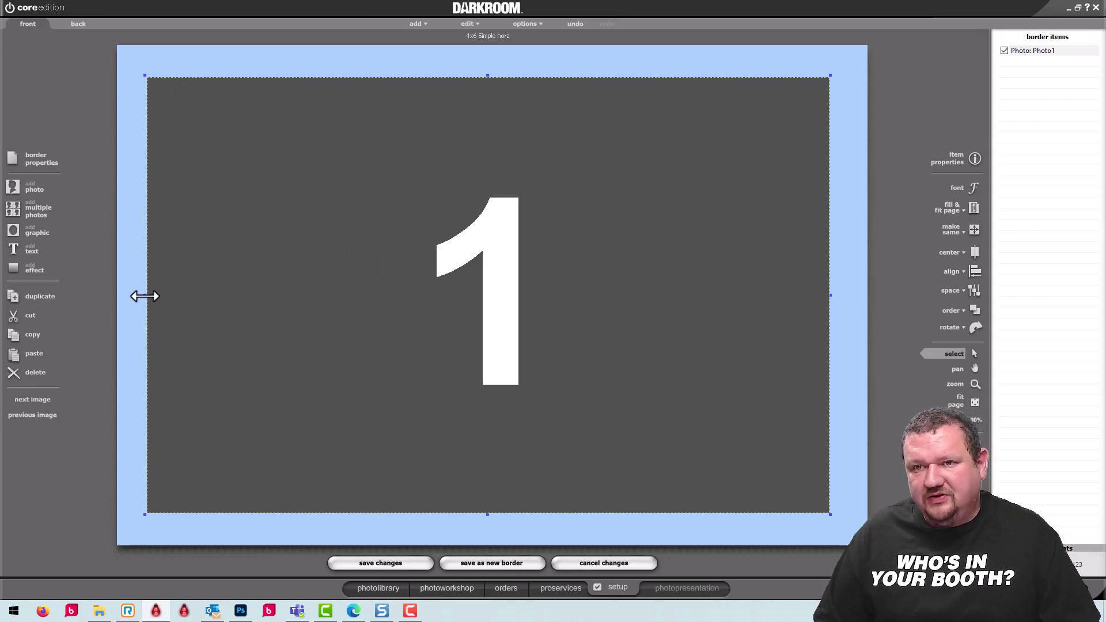
left_click_drag(679, 301, 686, 303)
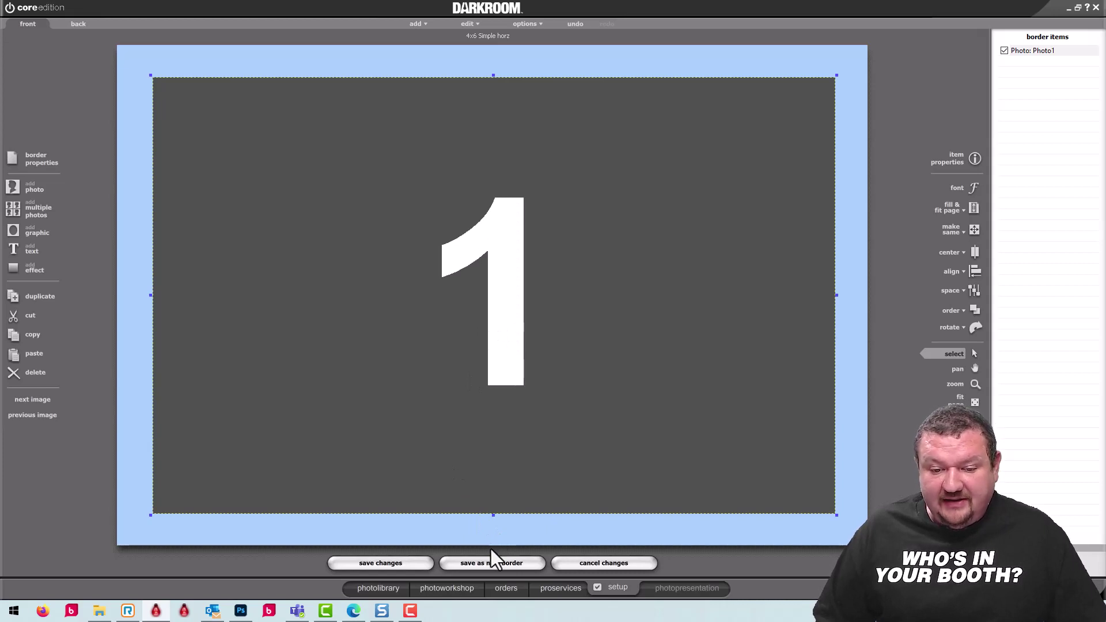
Save as a new border in My Templates > Demo Template, then reopen 4x6 Simple horz
left_click(458, 562)
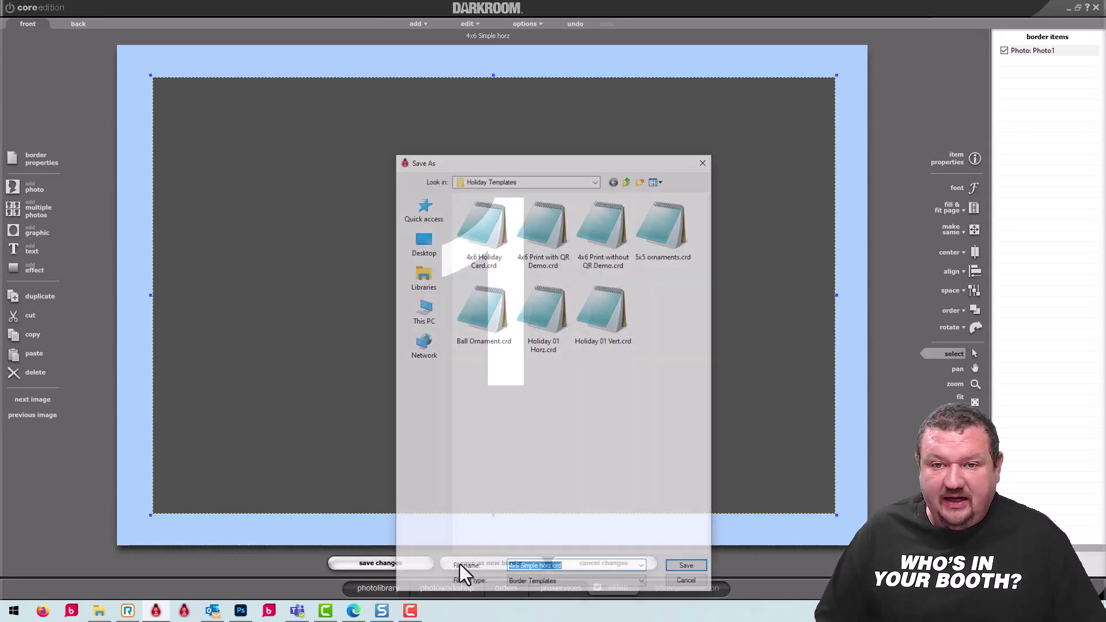
left_click(628, 179)
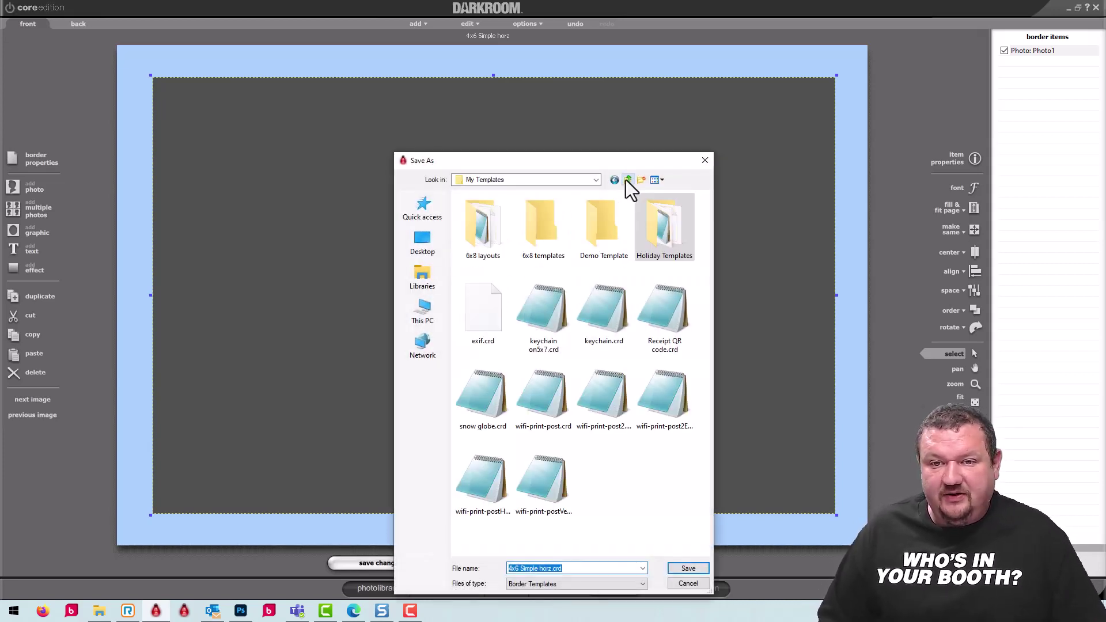
double_click(590, 224)
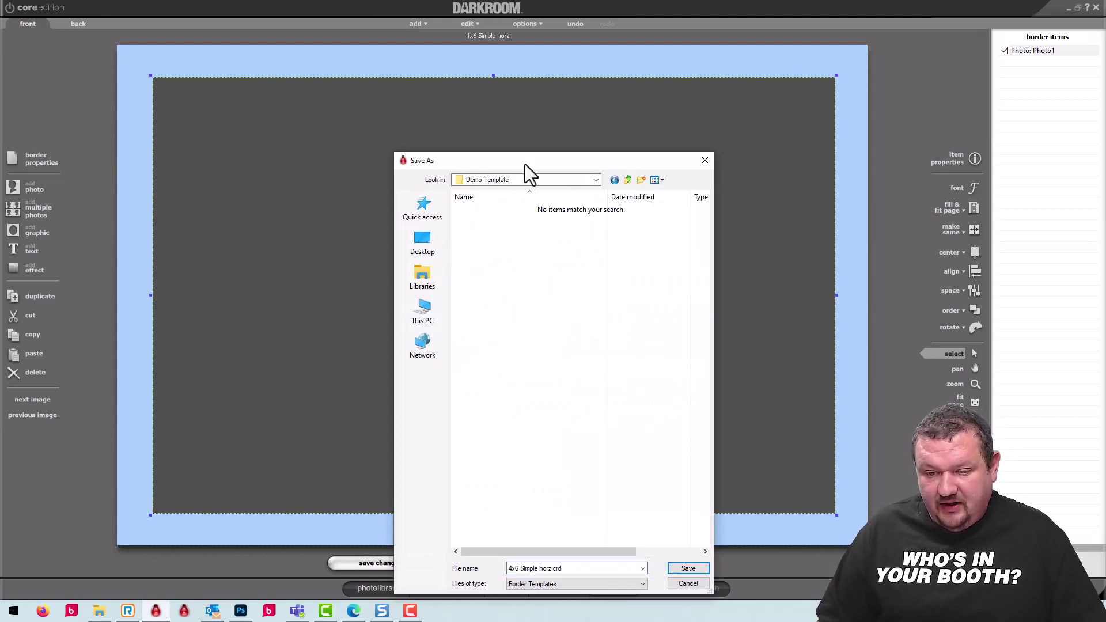
left_click(698, 569)
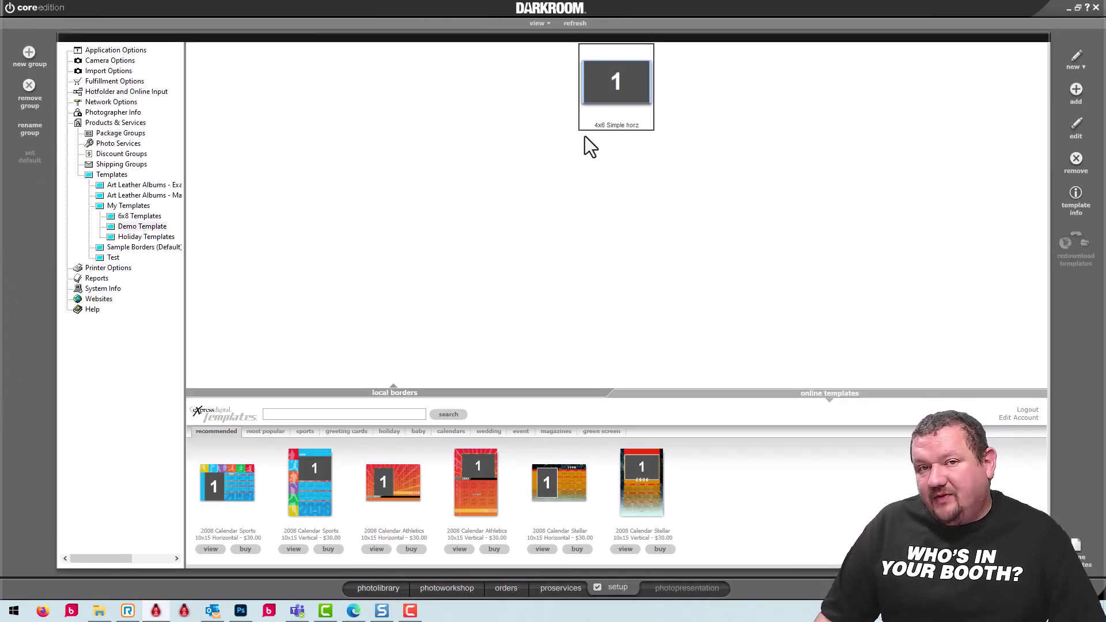
double_click(600, 107)
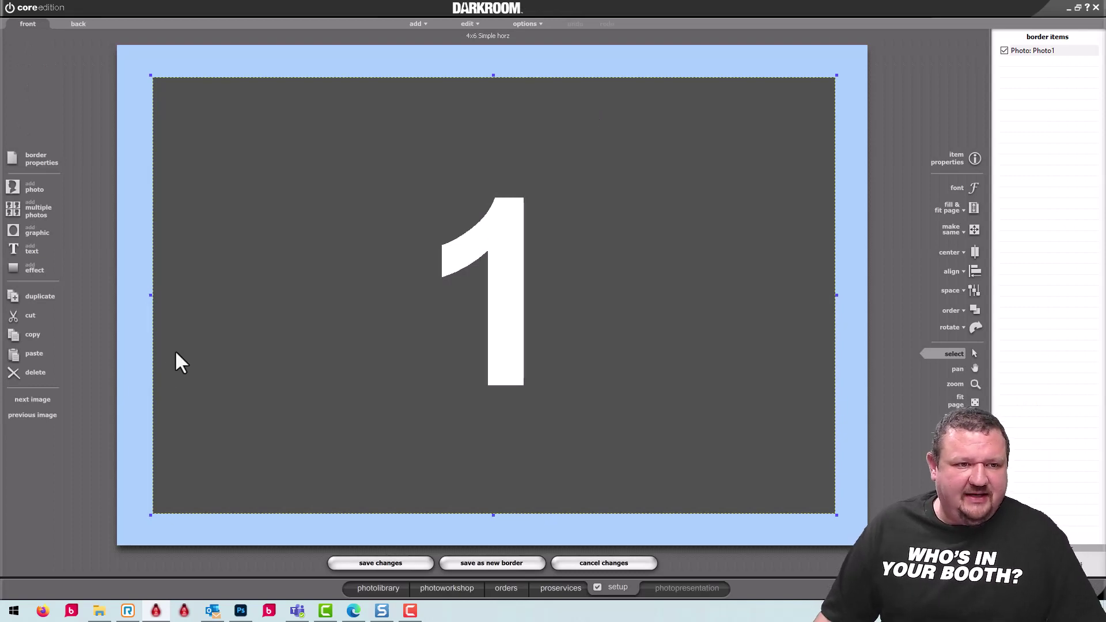
Add a text item reading 'Demo Event 2023' coloured dark teal
left_click(18, 242)
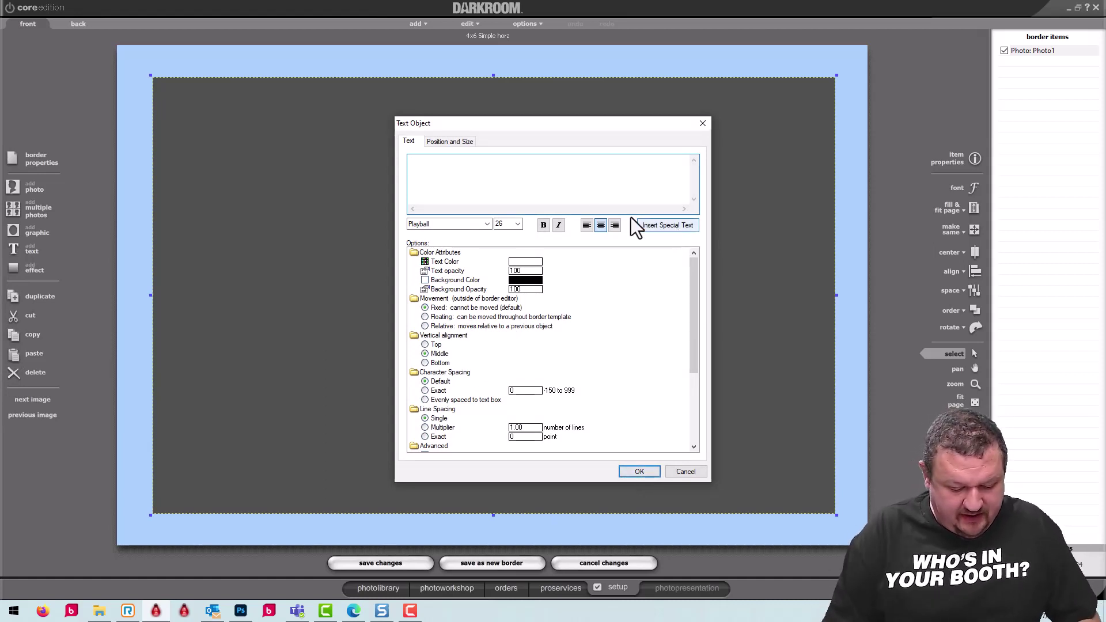
type("Demo")
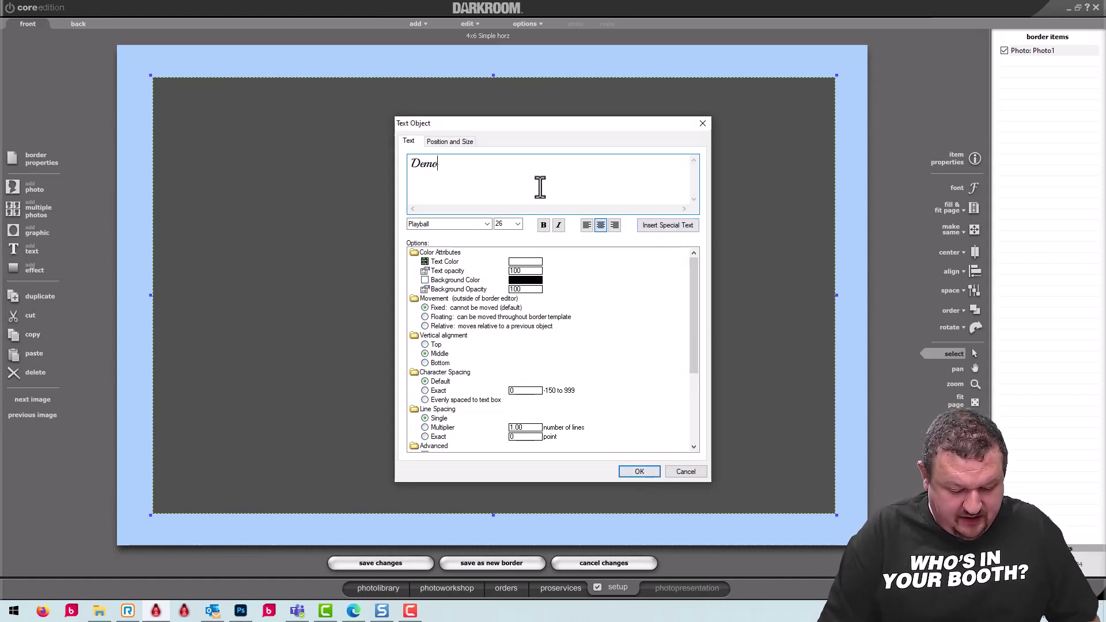
type(" E")
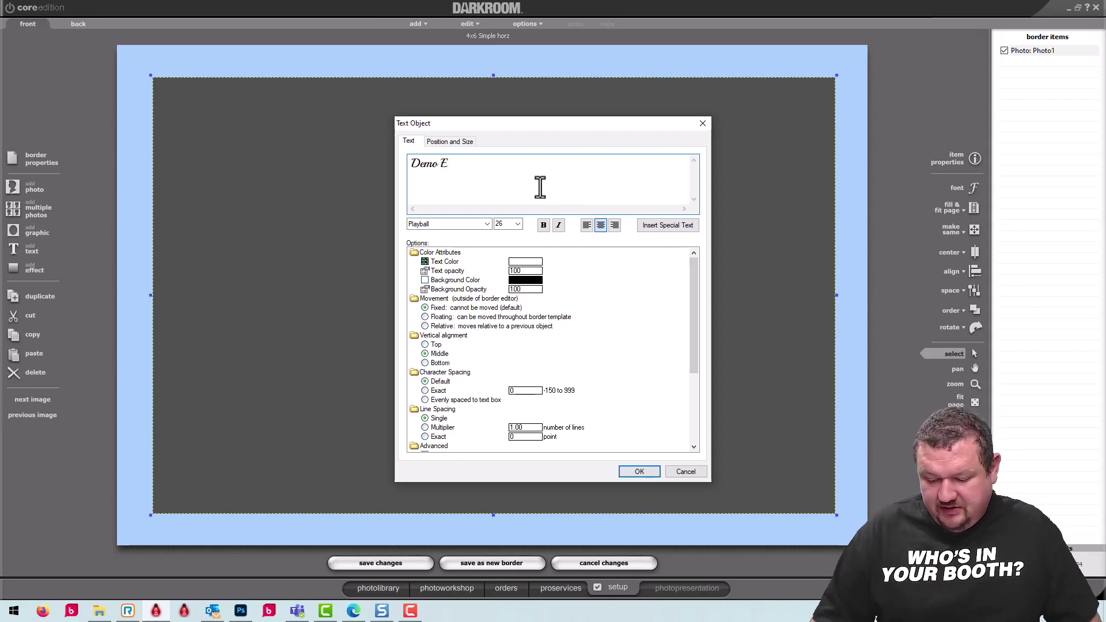
type("vent 2023")
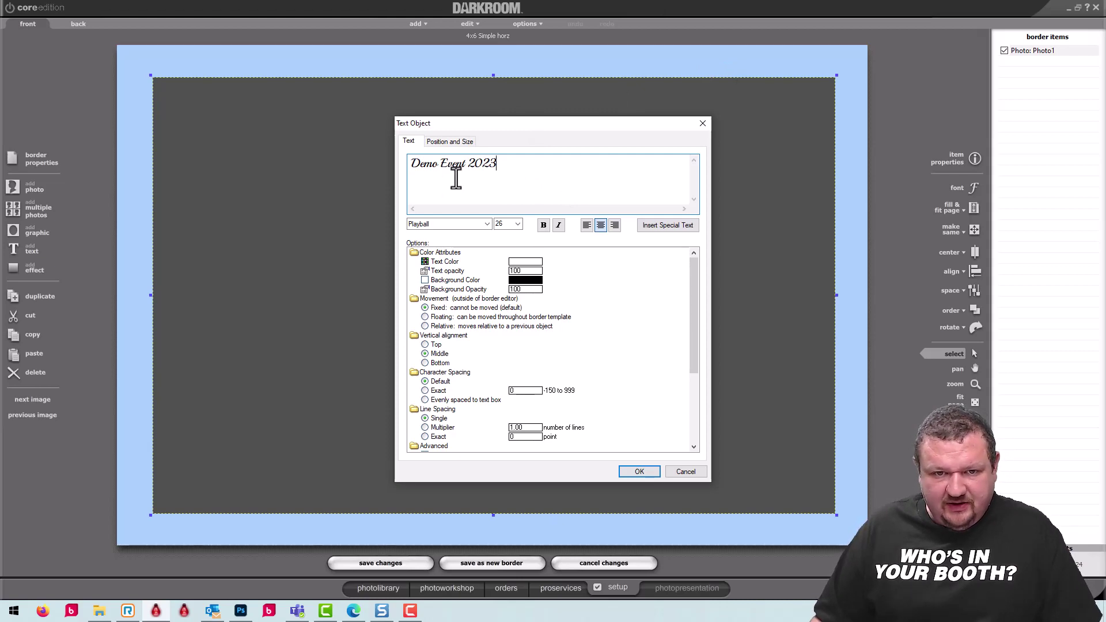
left_click(535, 264)
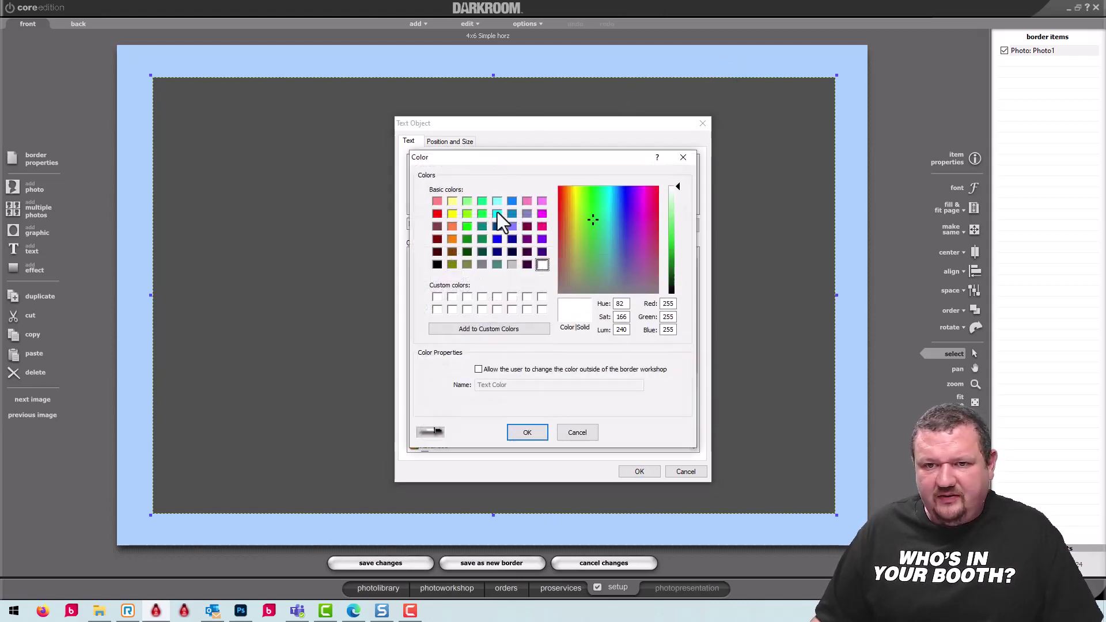
left_click(620, 227)
left_click(612, 236)
left_click(673, 237)
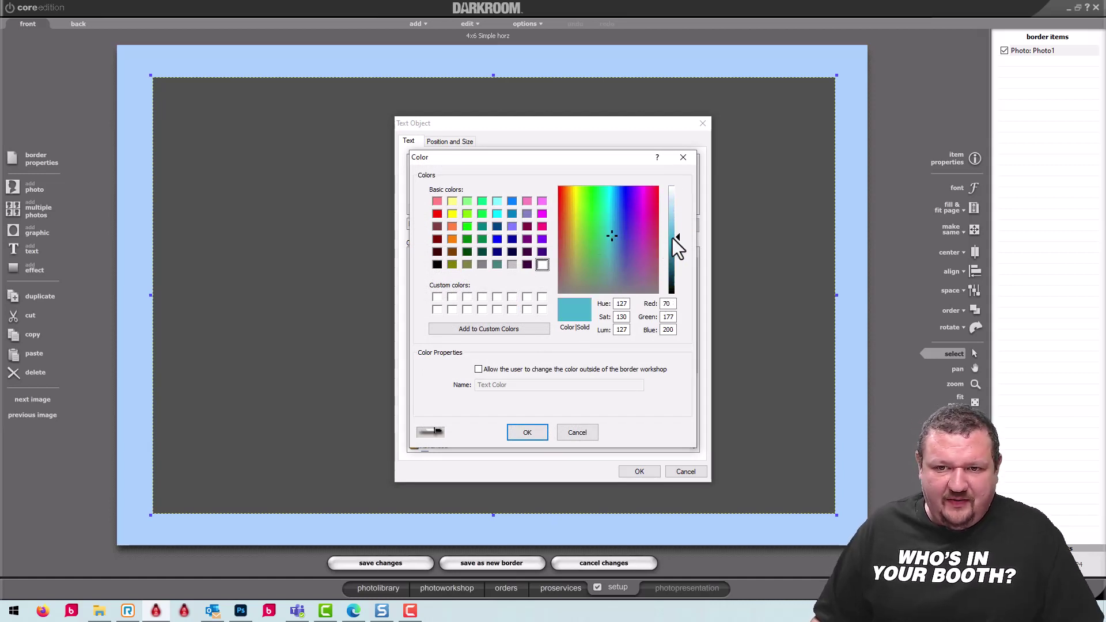
left_click(677, 255)
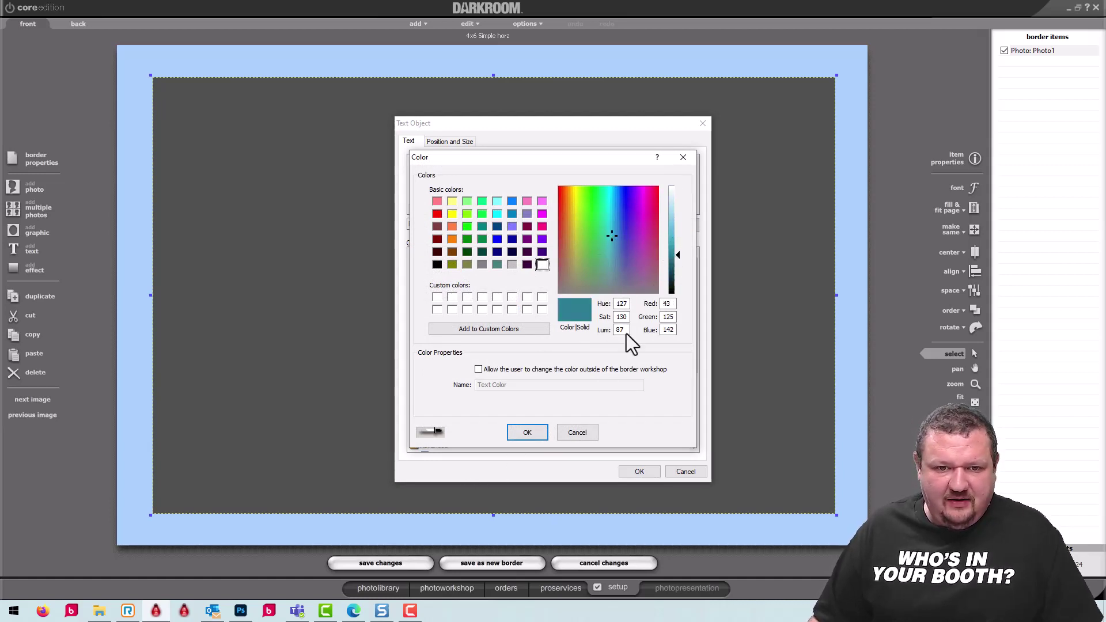
left_click(530, 436)
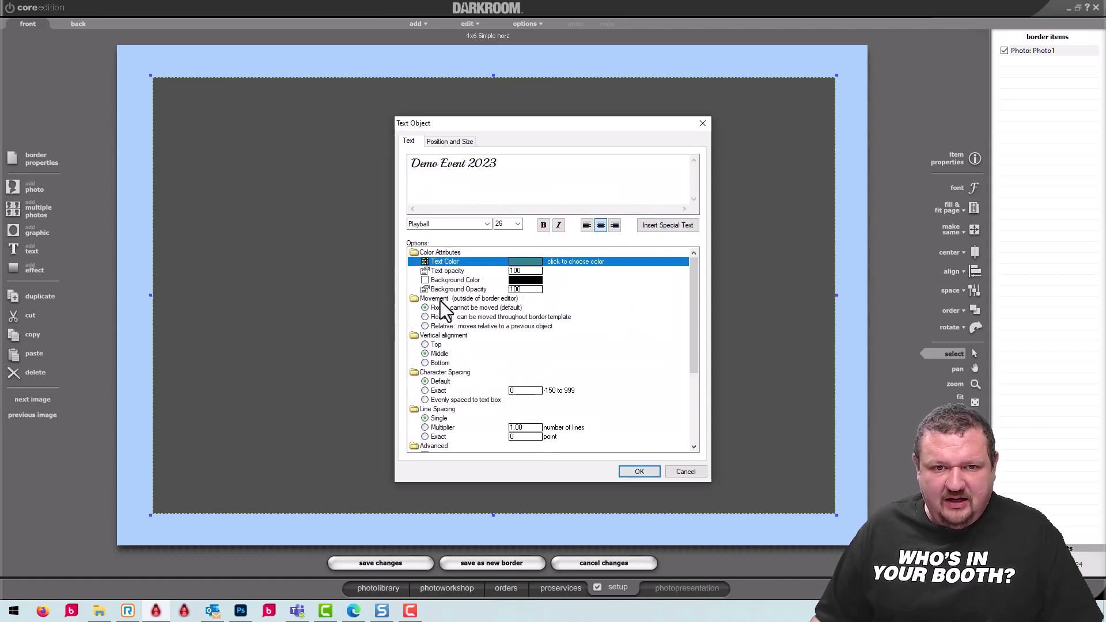
Give the text a white outline and place it on the border
scroll(440, 301, "down", 2)
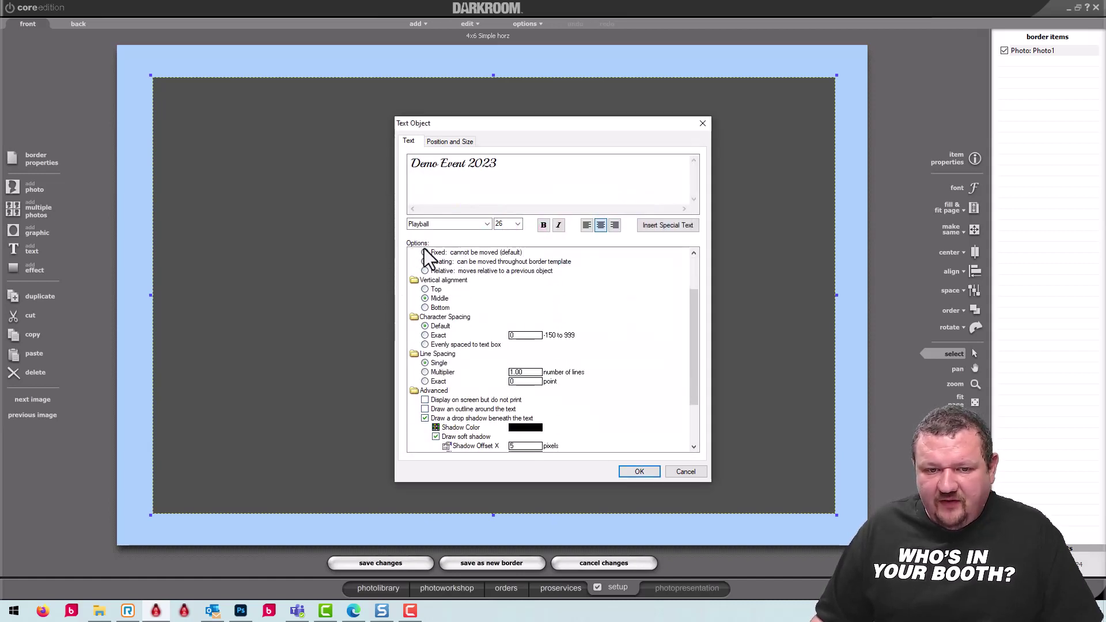
left_click(424, 409)
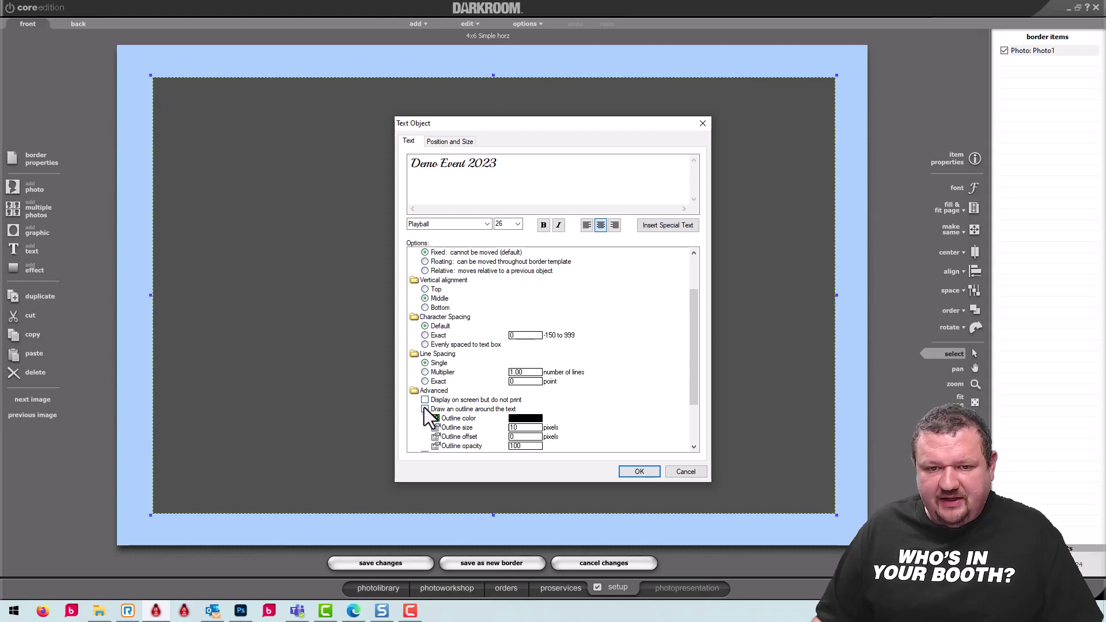
left_click(531, 418)
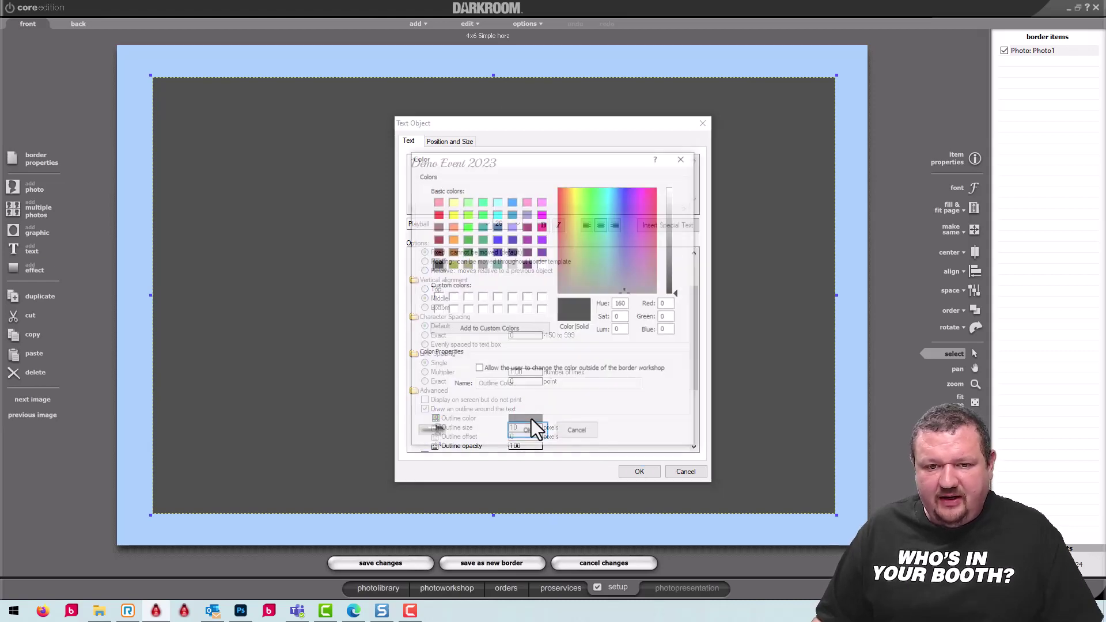
left_click(437, 297)
left_click(527, 434)
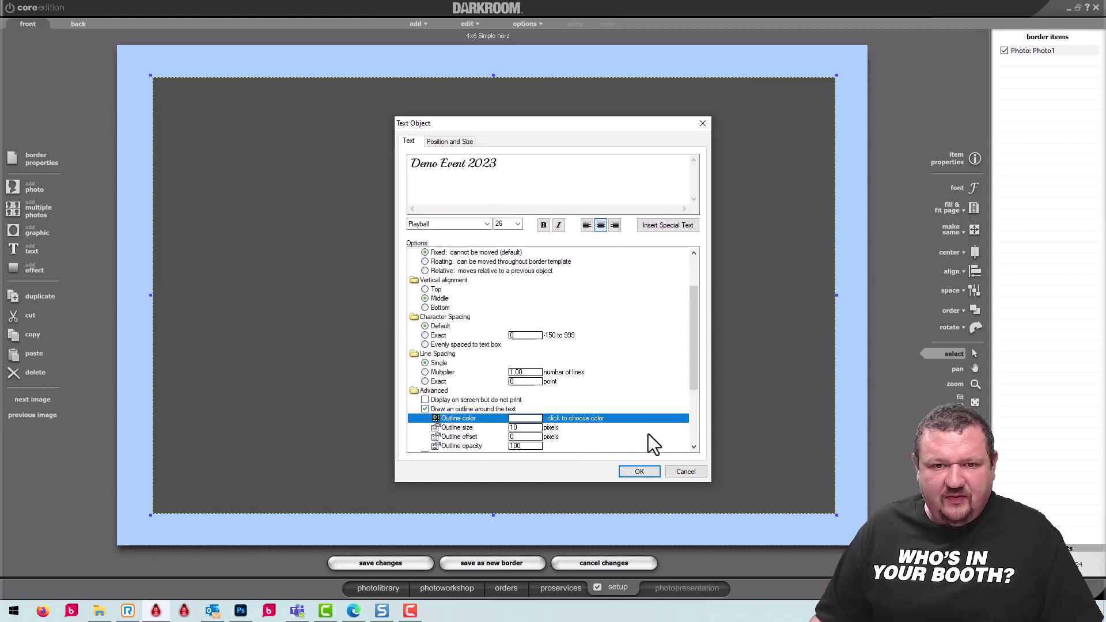
left_click(630, 471)
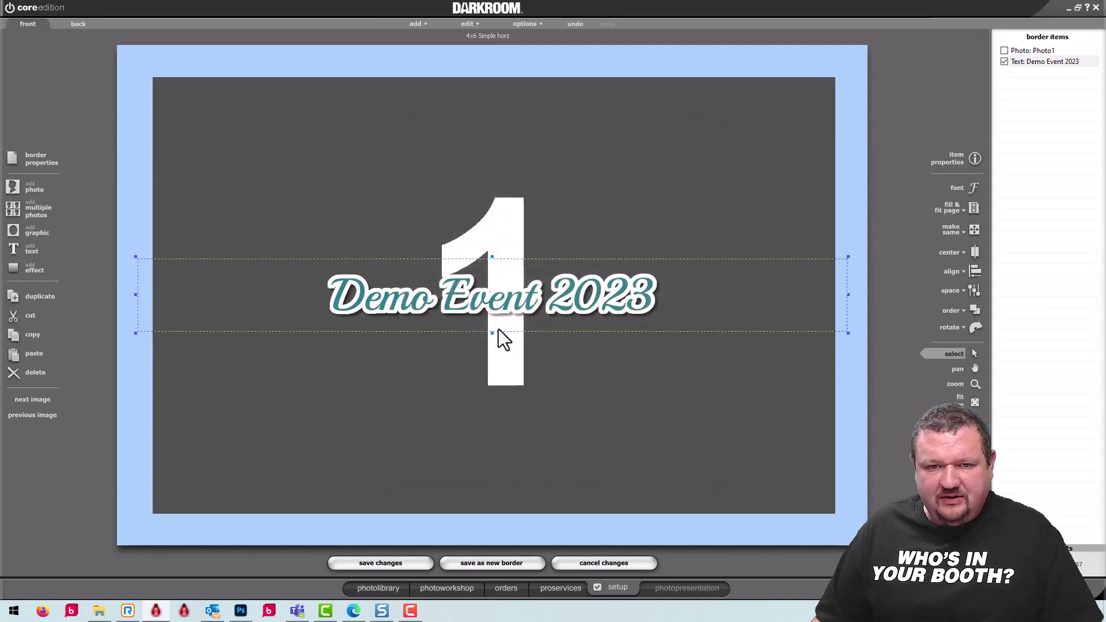
Drag 'Demo Event 2023' down to the bottom edge and reduce its outline size
left_click_drag(492, 333, 491, 509)
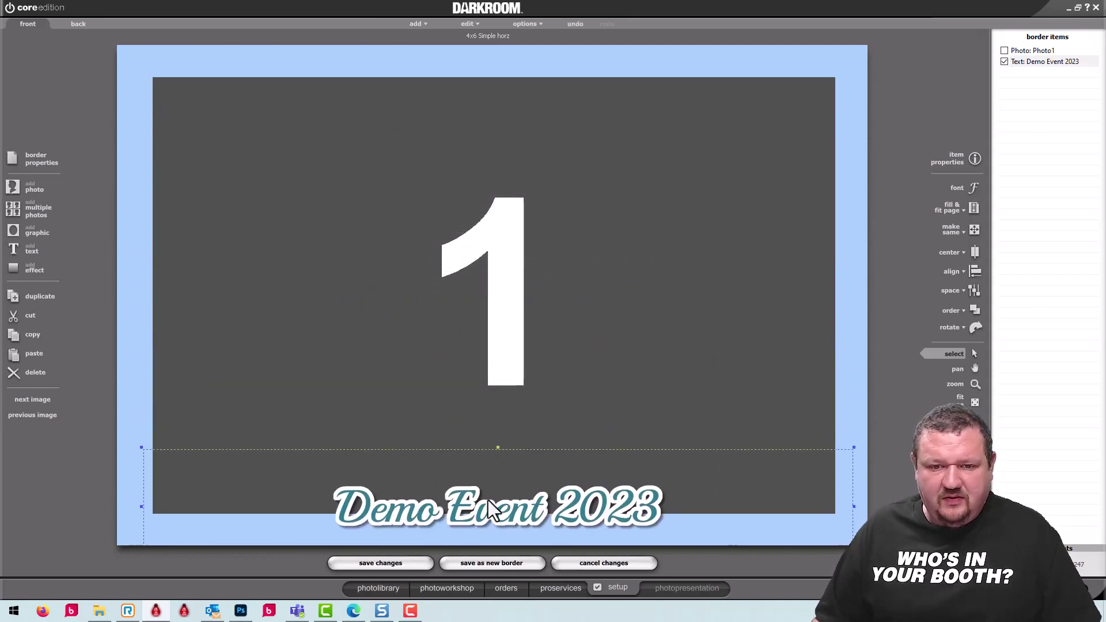
double_click(490, 510)
scroll(547, 351, "down", 5)
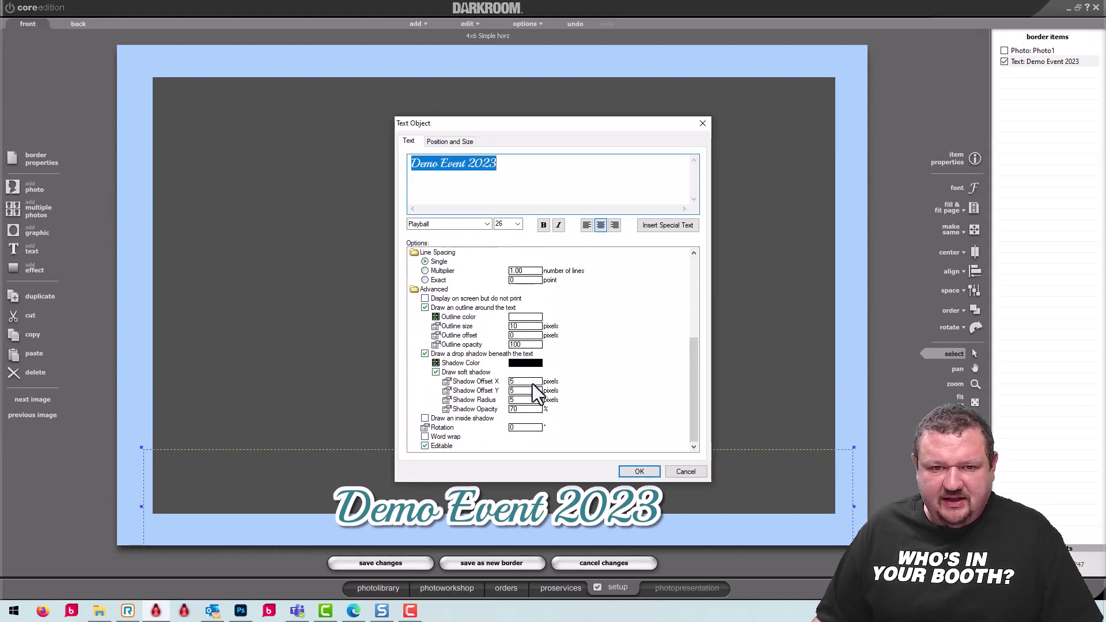
left_click(521, 326)
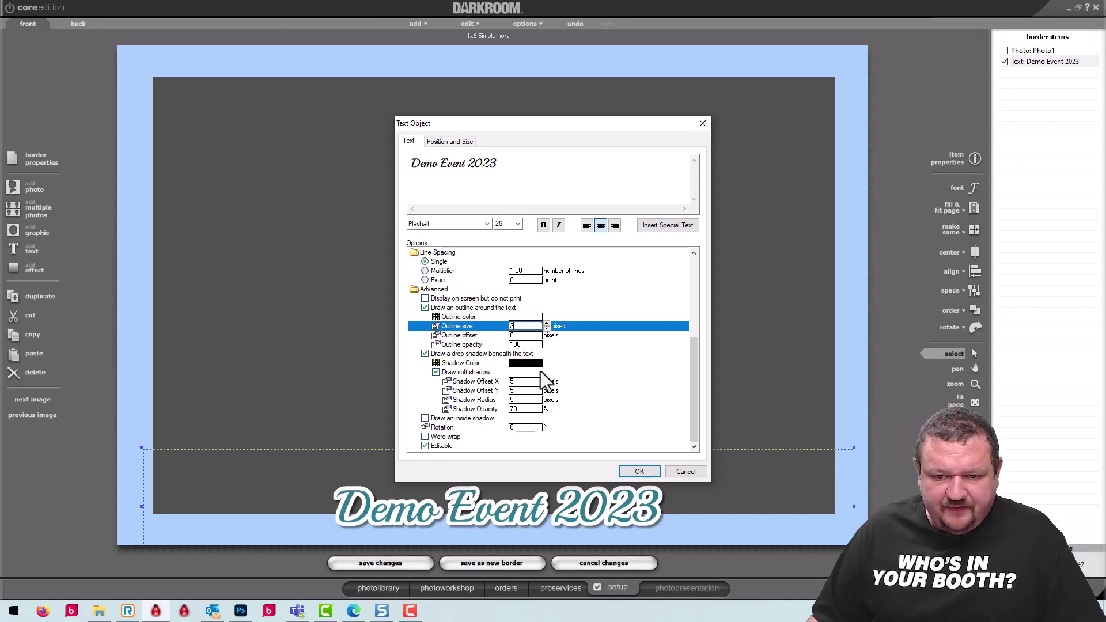
left_click(638, 473)
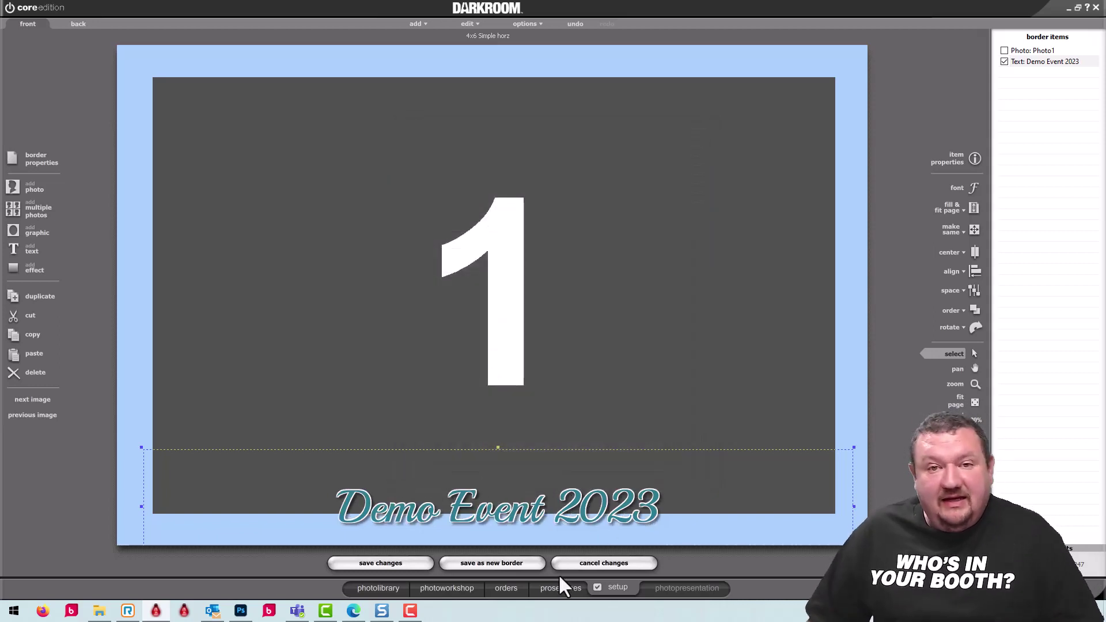
Save changes to 4x6 Simple horz and reopen it in the border editor
left_click(370, 561)
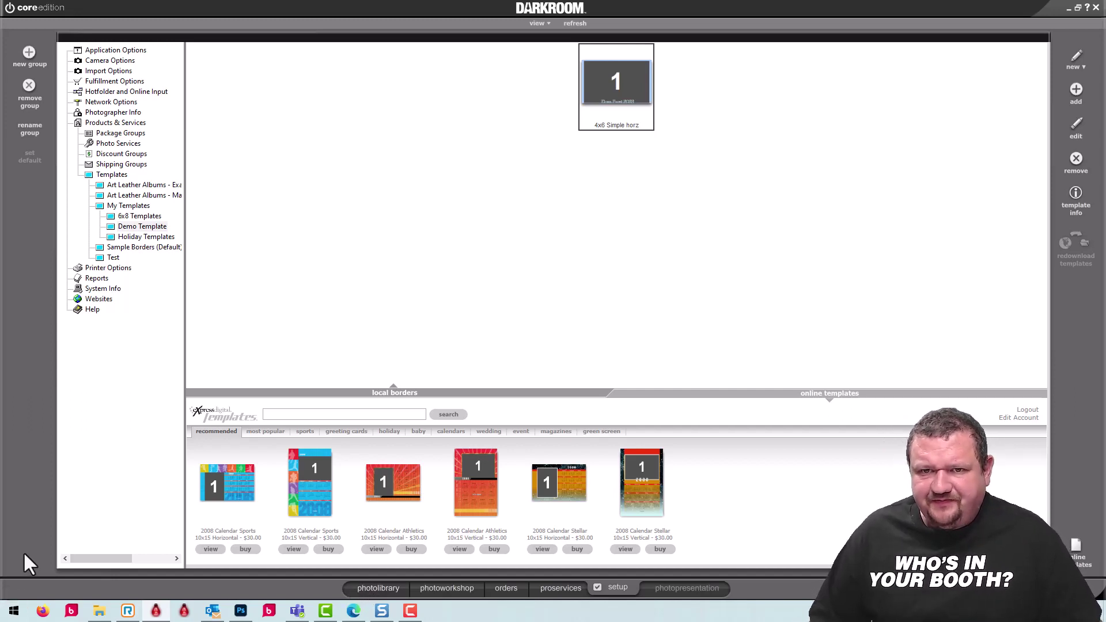
double_click(609, 73)
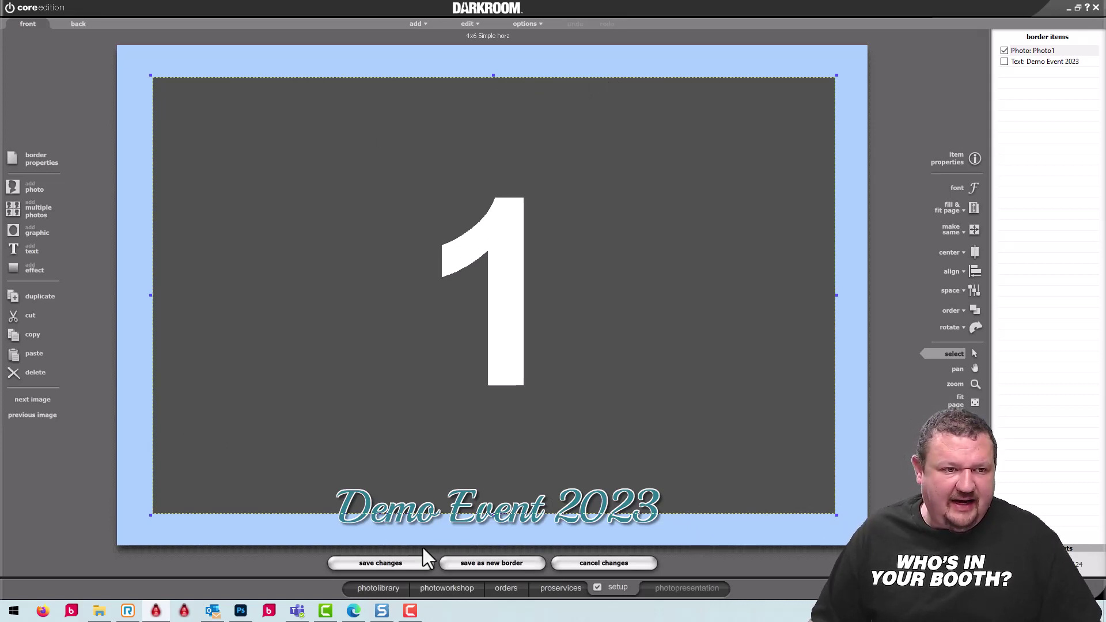
Add a new text item containing the %ShortDate% special field
left_click(9, 243)
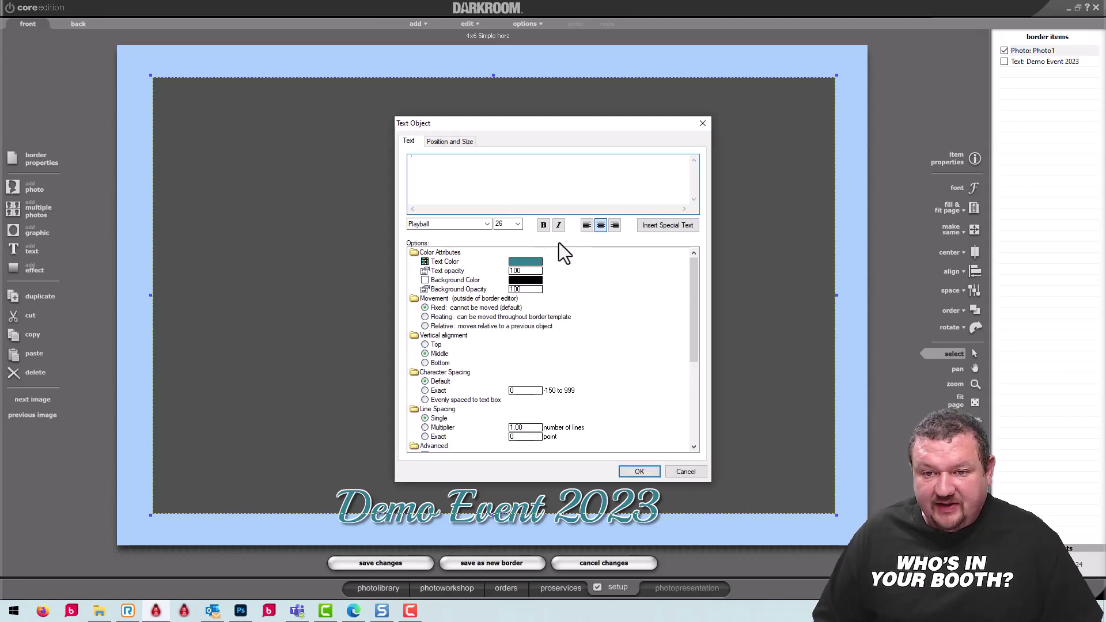
left_click(675, 224)
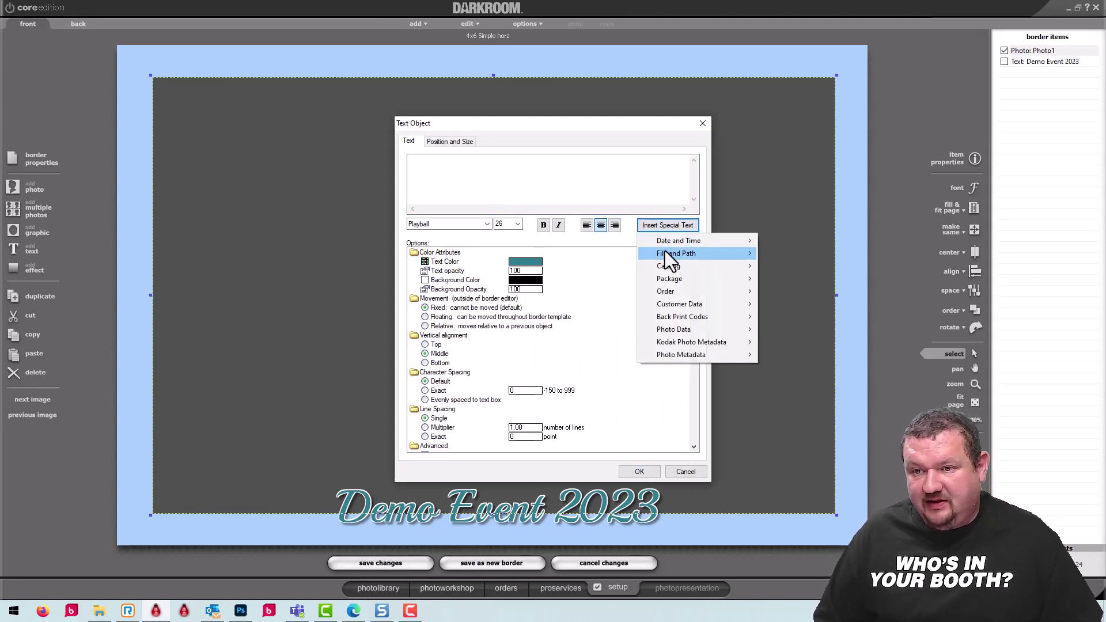
mouse_move(662, 245)
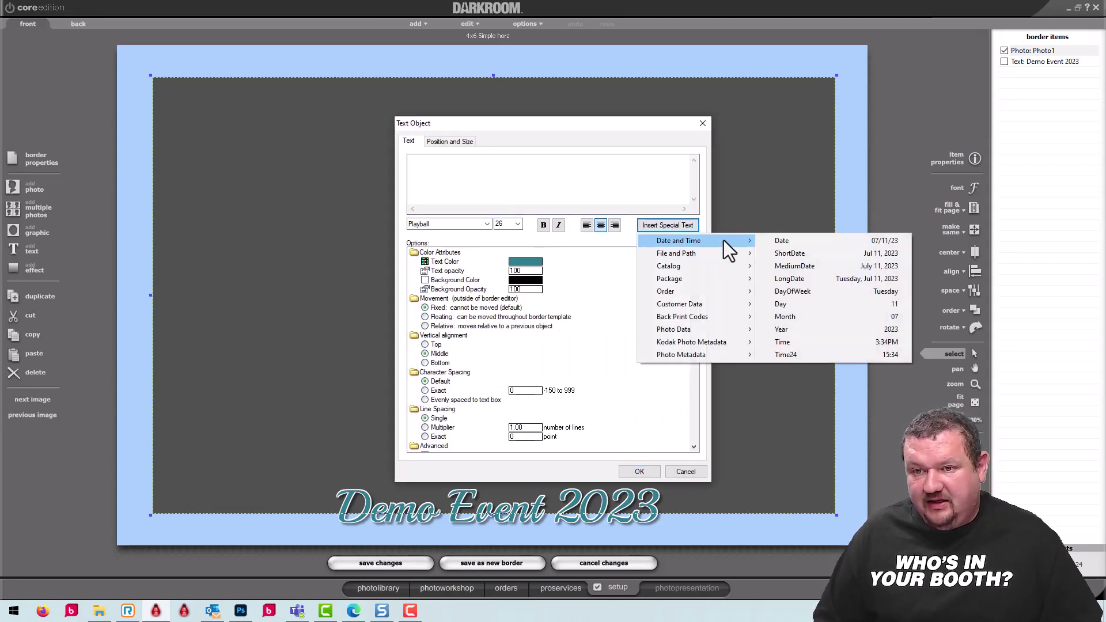
left_click(787, 259)
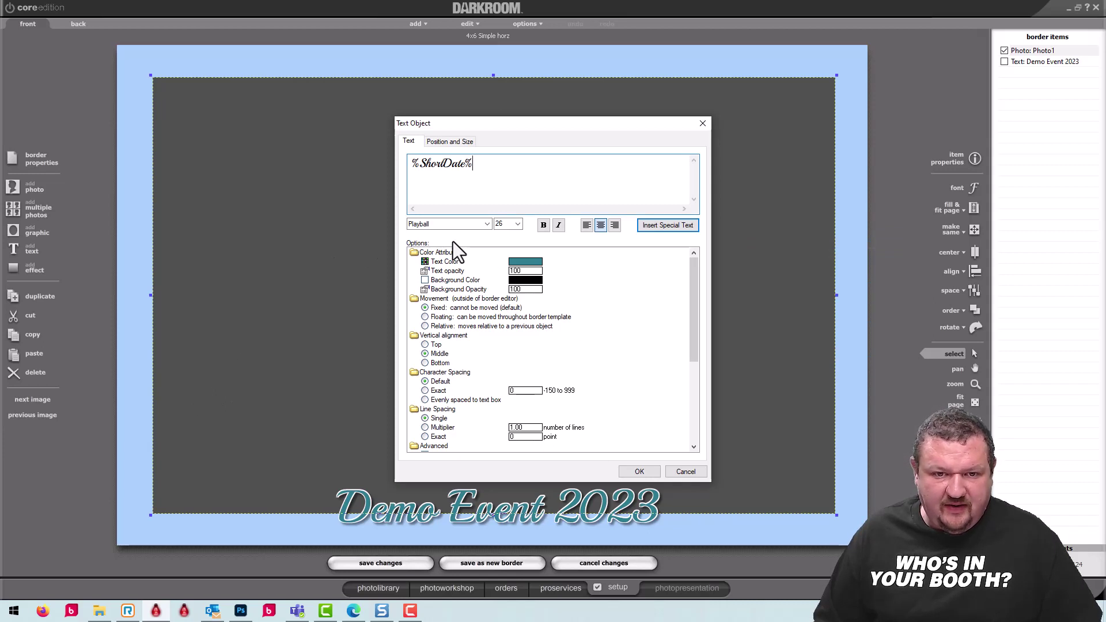
Set the date text's font to Oswald, turn off its drop shadow, and add it
left_click(483, 225)
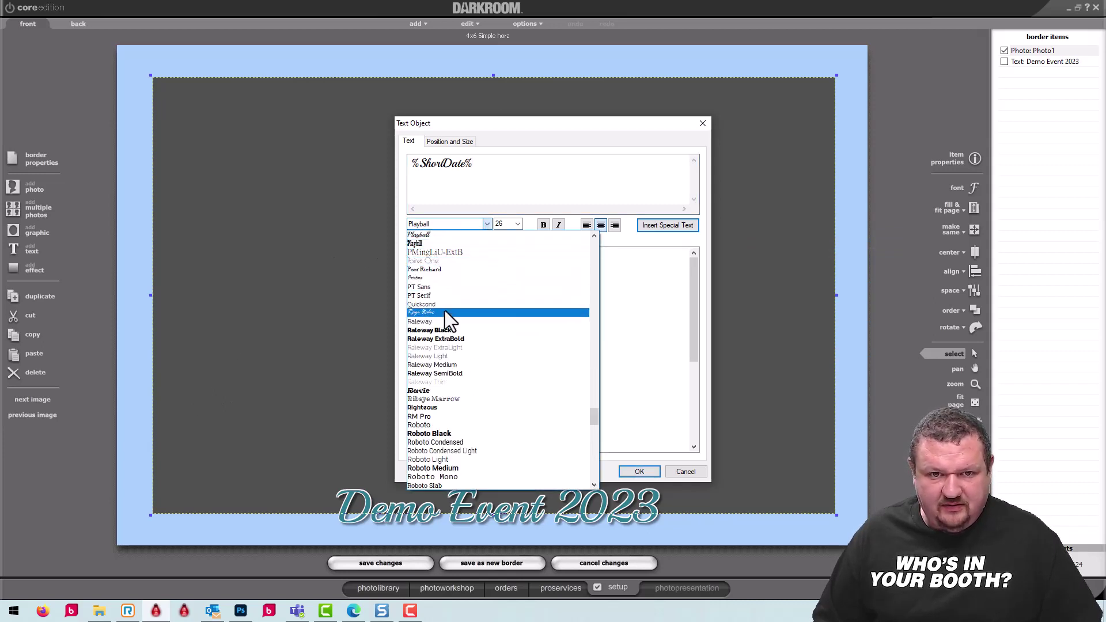
left_click(594, 446)
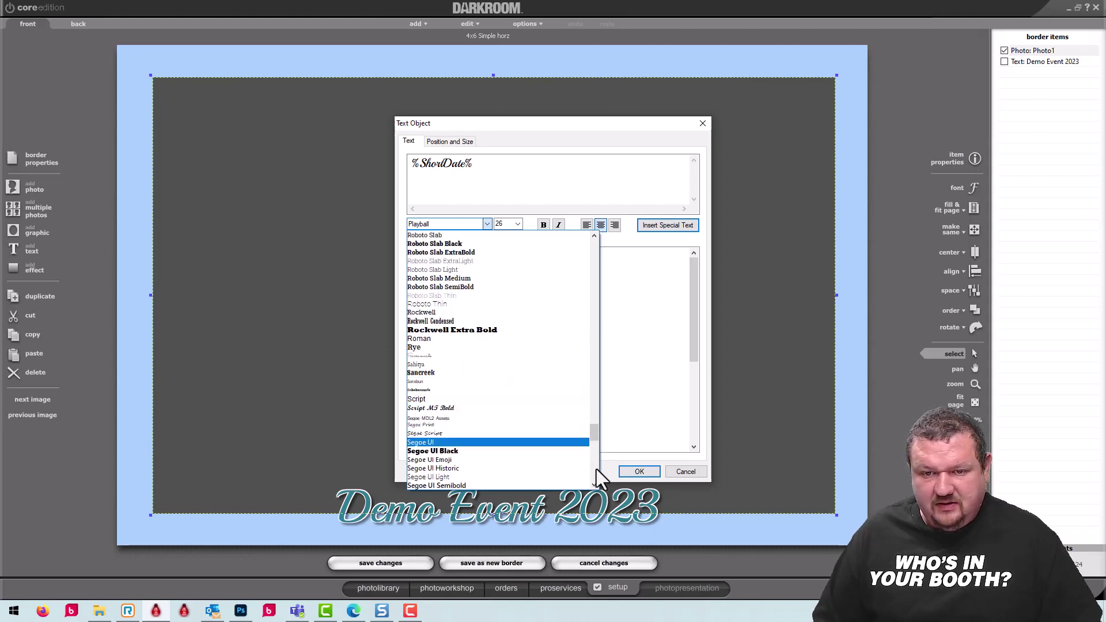
left_click(595, 379)
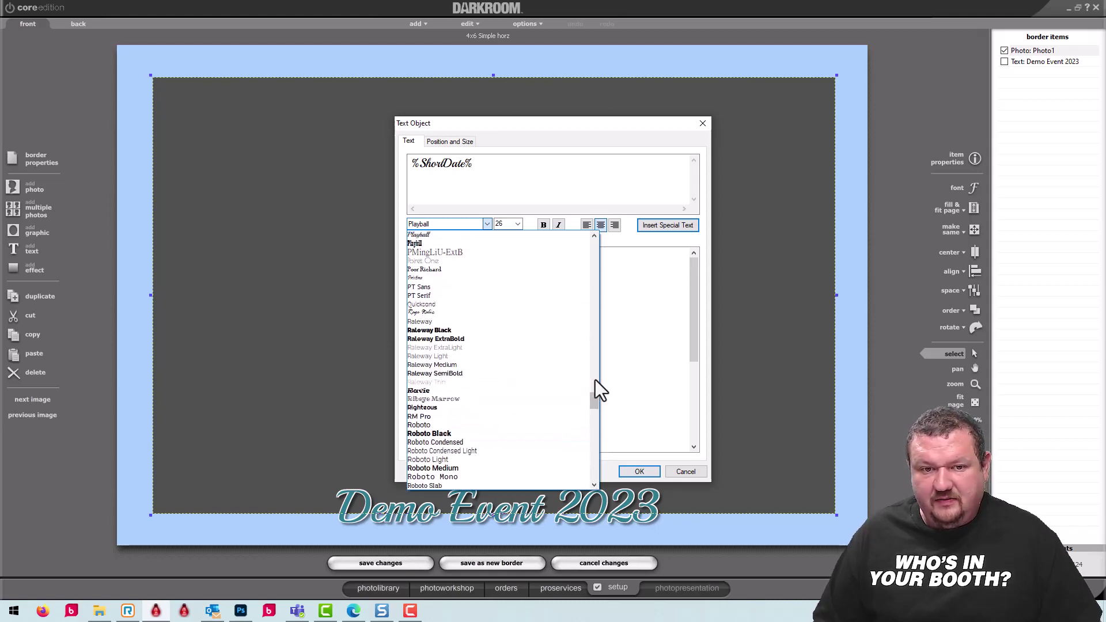
left_click_drag(594, 377, 592, 407)
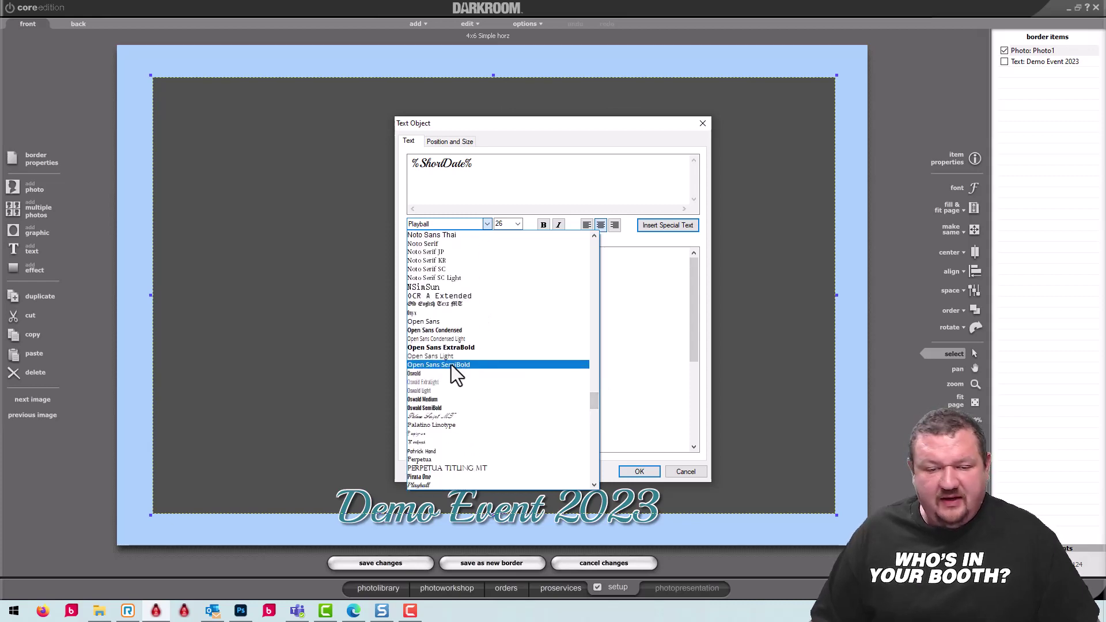
left_click(426, 374)
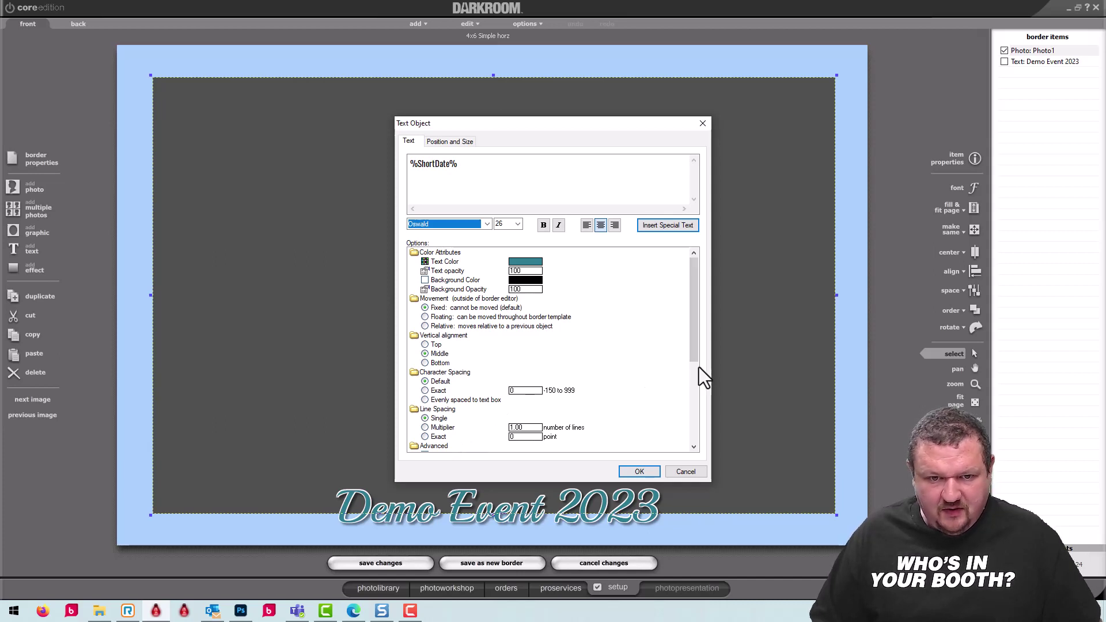
left_click_drag(699, 367, 703, 442)
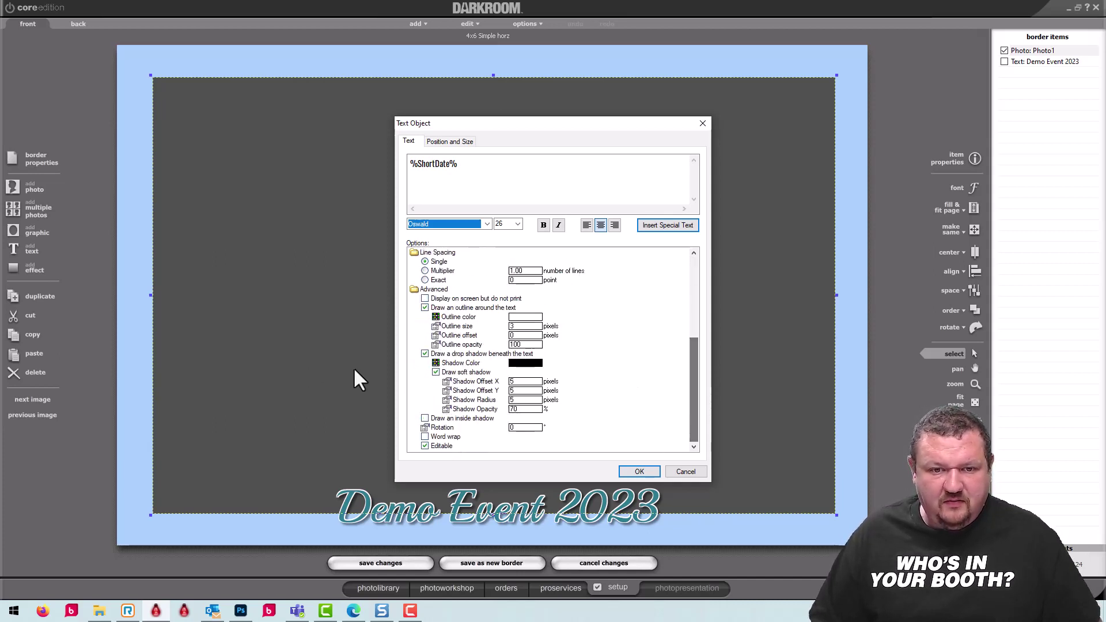
left_click(426, 353)
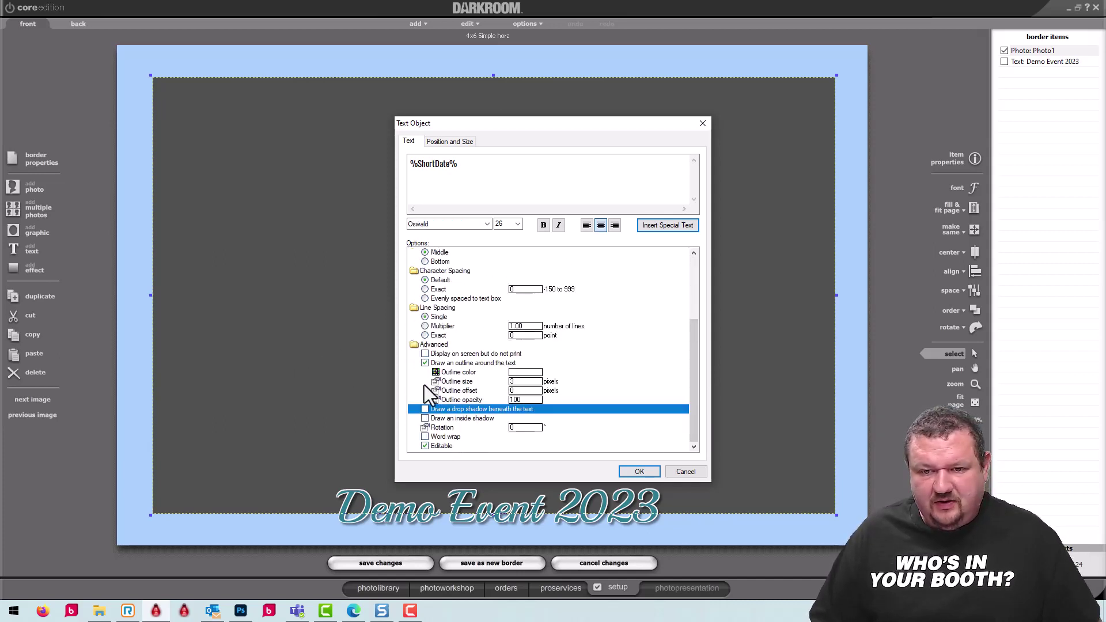
left_click(631, 473)
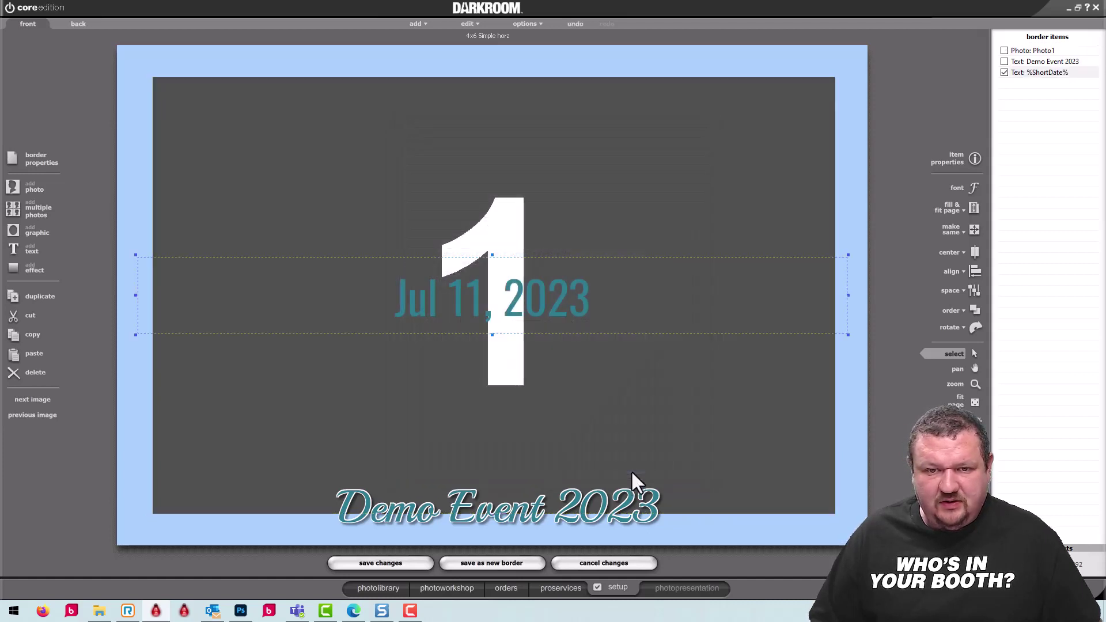
Shrink the Jul 11, 2023 date and fit it into the bottom-right corner
scroll(521, 307, "down", 5)
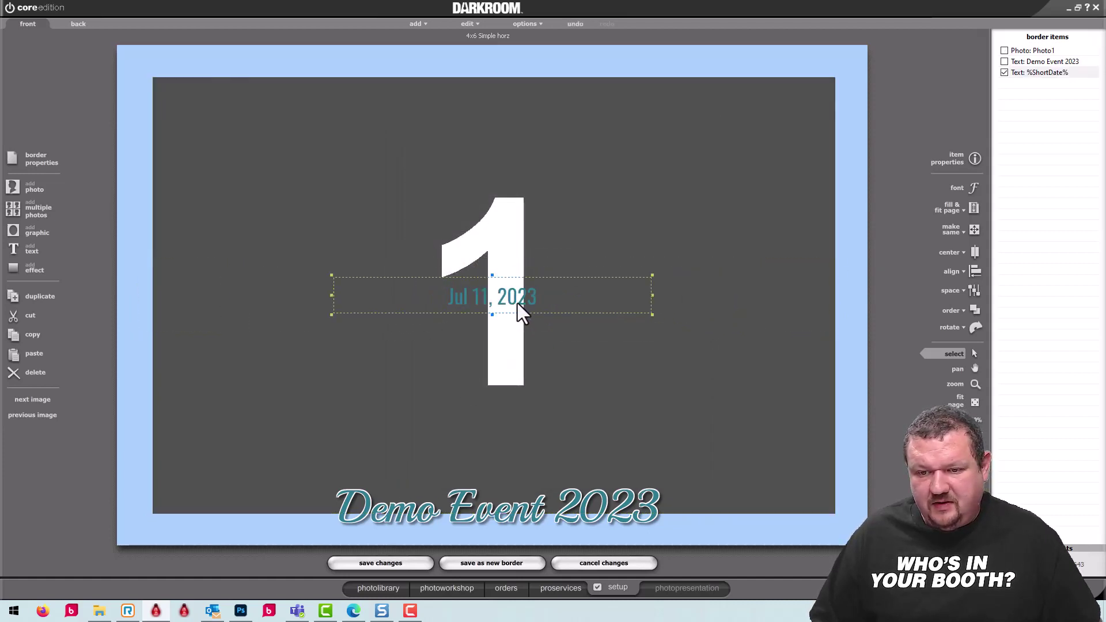
left_click_drag(700, 464, 813, 527)
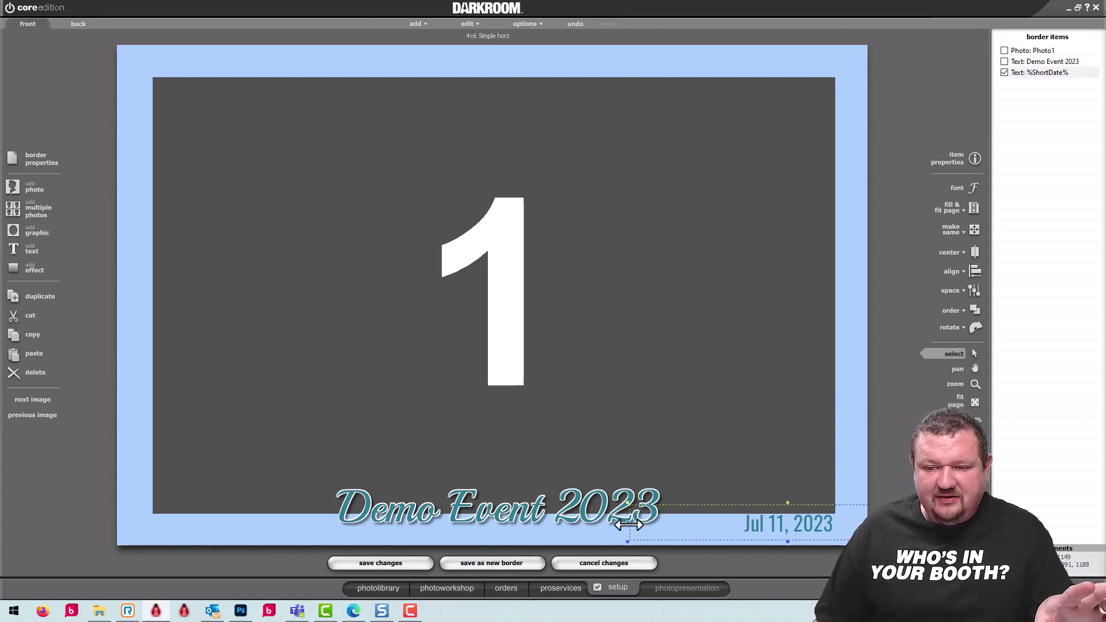
left_click_drag(629, 521, 763, 526)
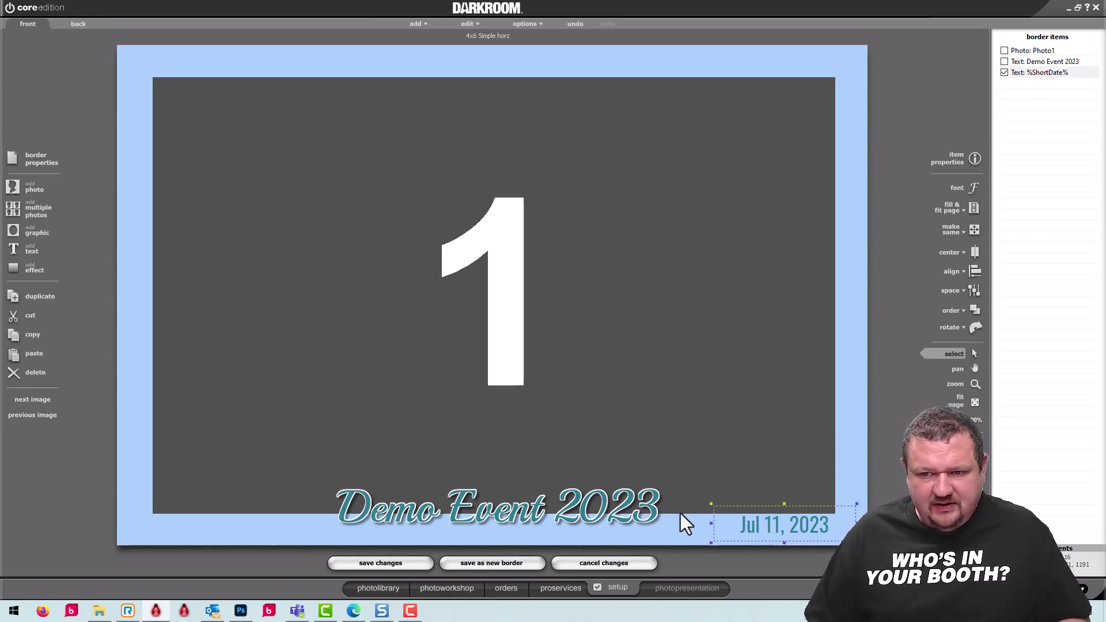
scroll(786, 527, "down", 3)
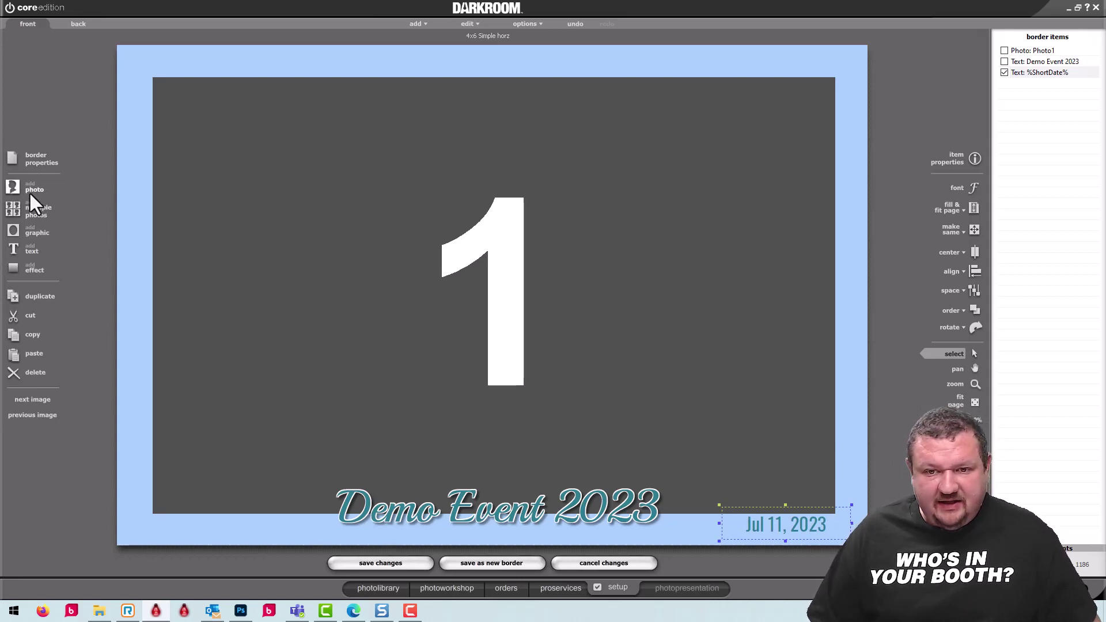
left_click(22, 246)
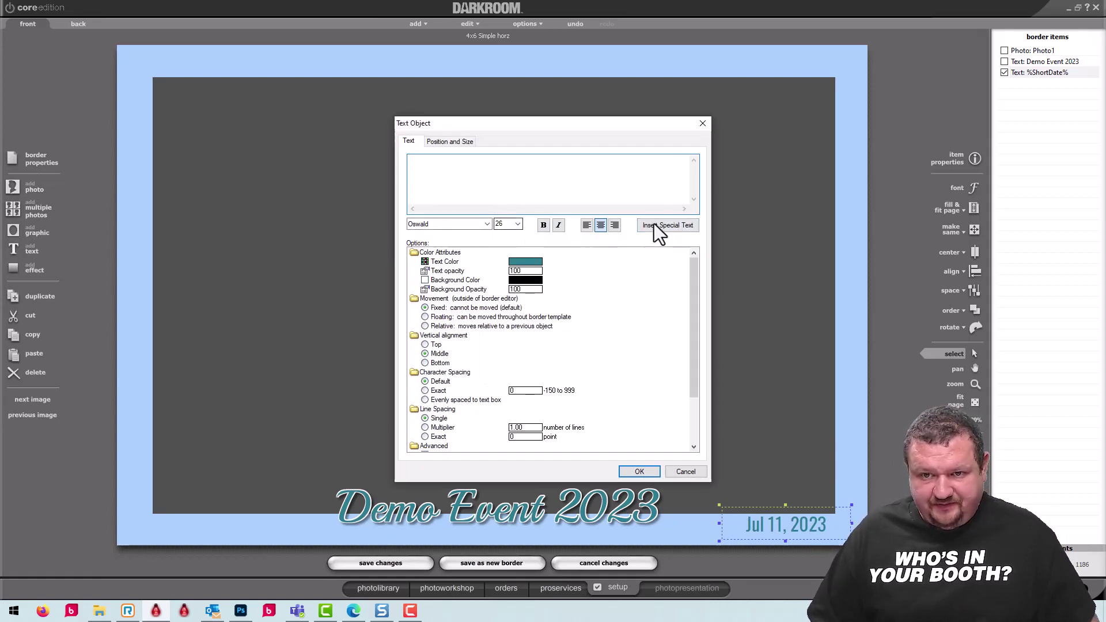
Add a %FilenameShort% text field (File and Path) at font size 10
left_click(668, 224)
mouse_move(685, 254)
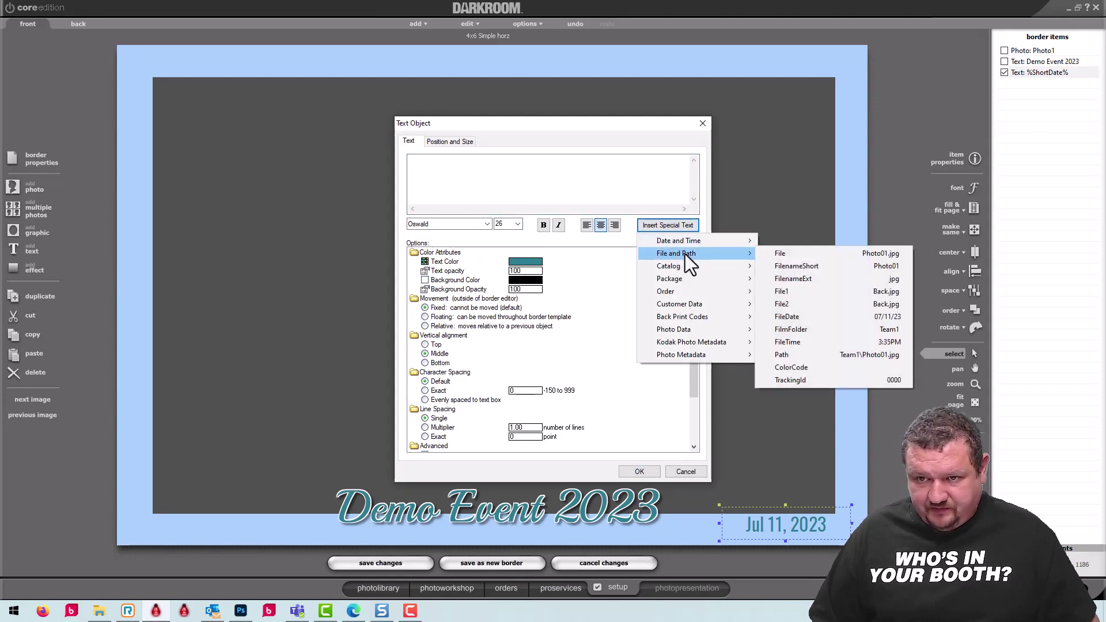
left_click(827, 266)
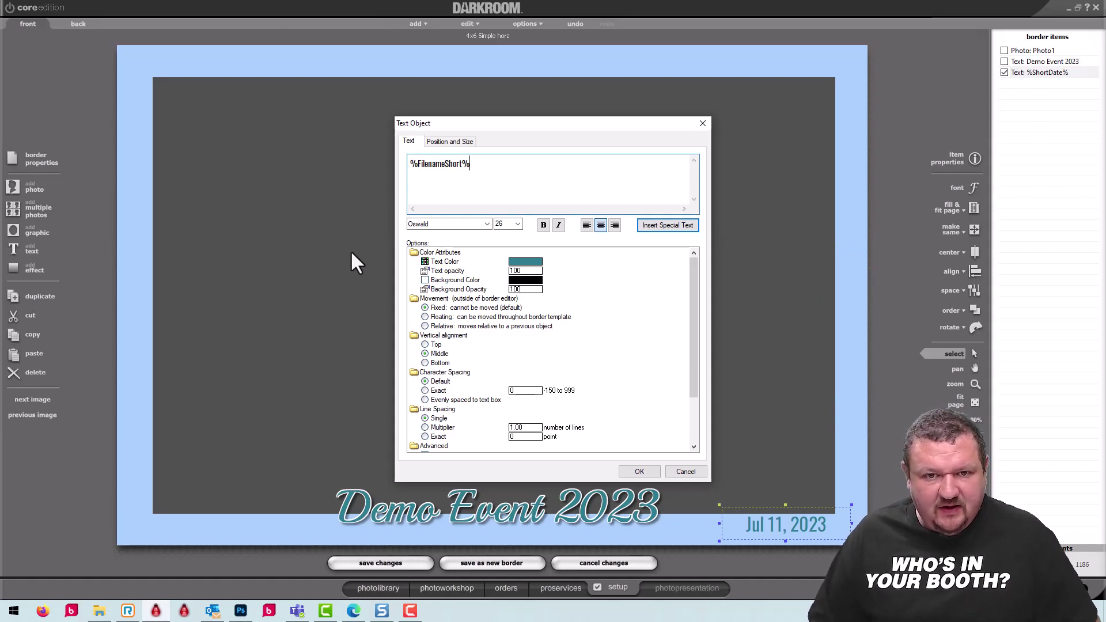
double_click(501, 224)
type("10")
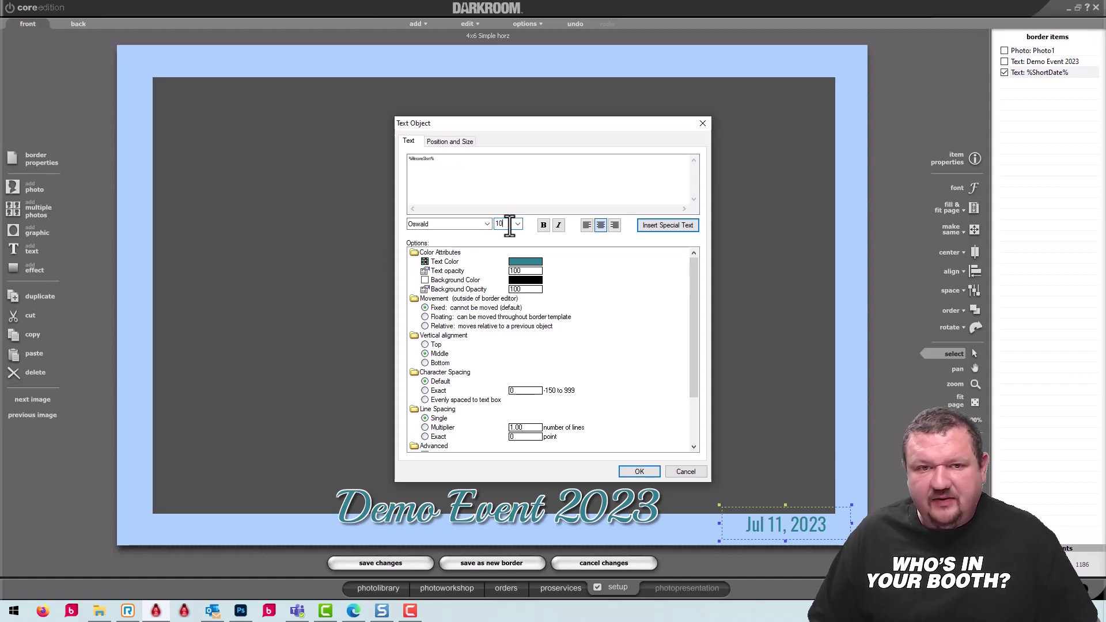
left_click(637, 472)
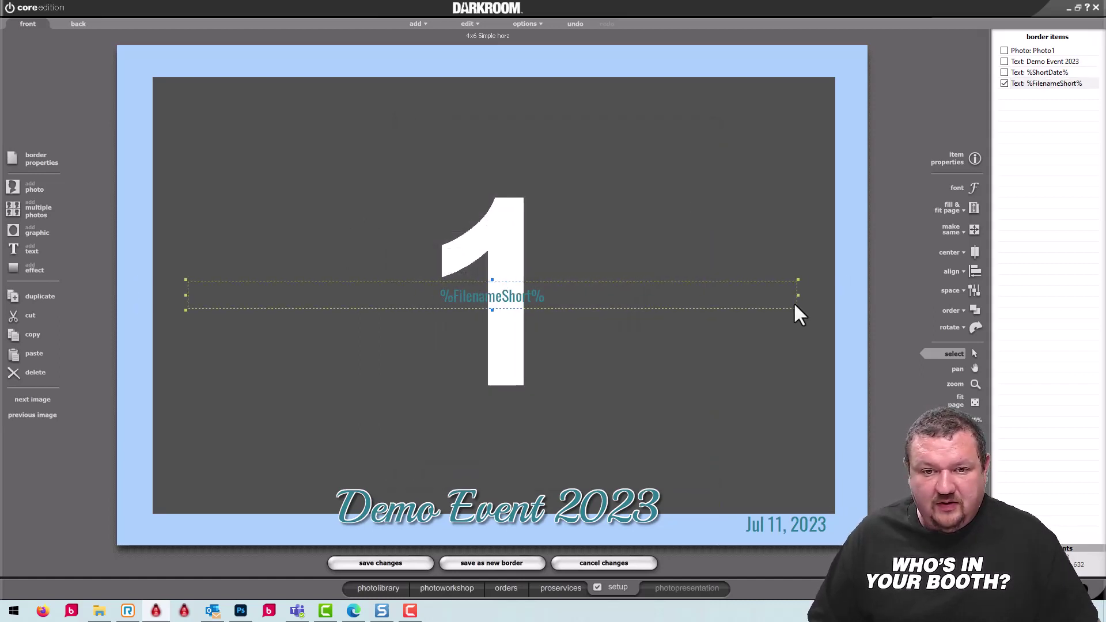
Narrow the file name text, move it bottom-left, and color it black
left_click_drag(798, 297, 330, 309)
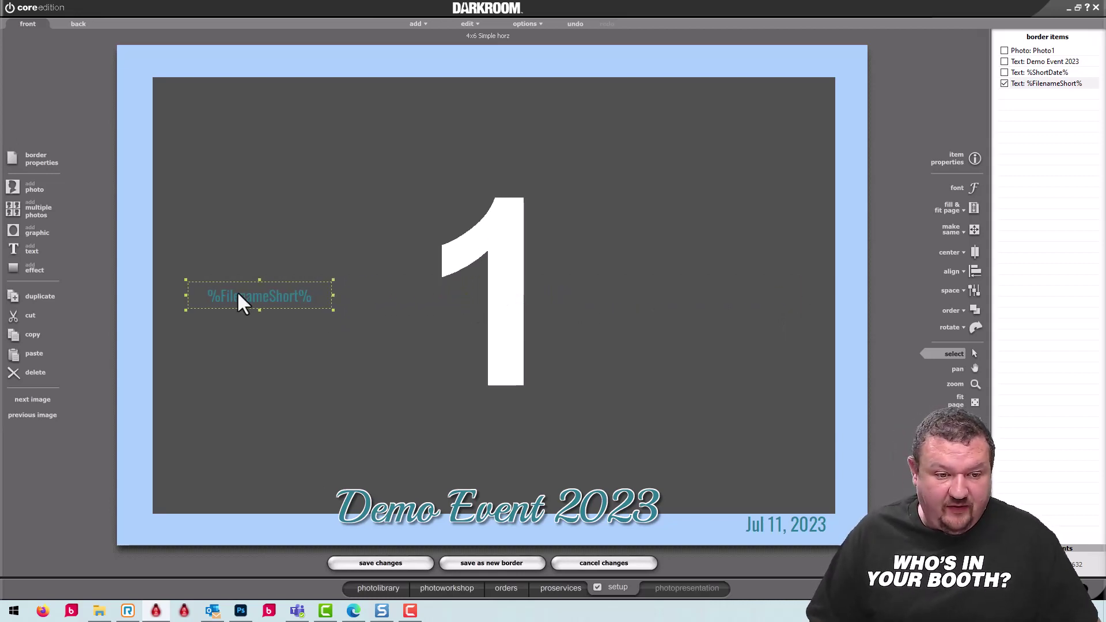
left_click_drag(237, 292, 186, 505)
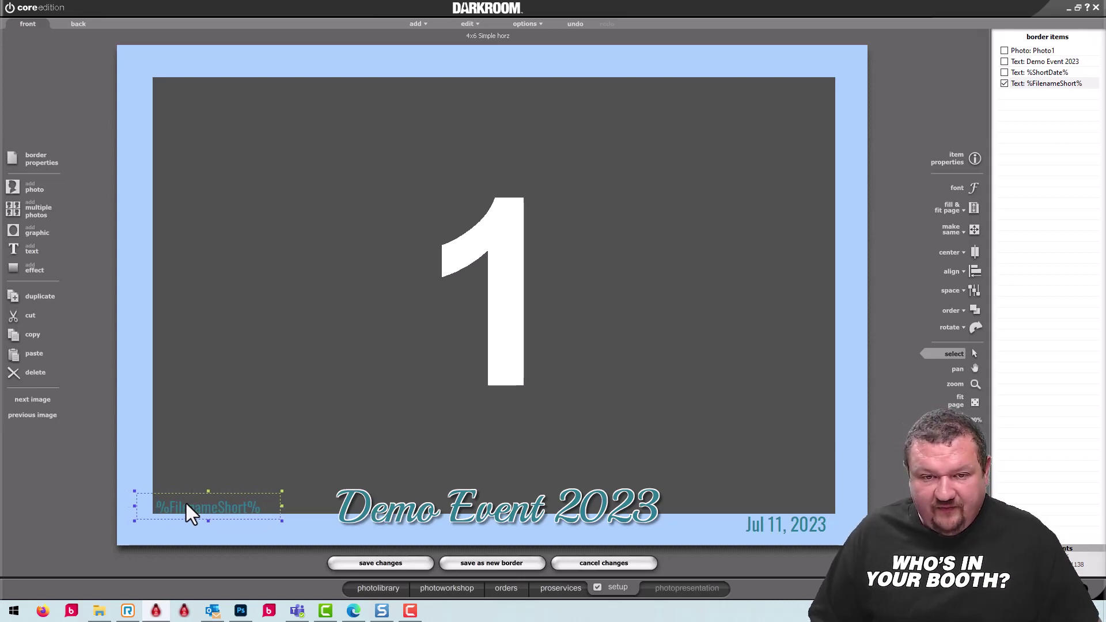
double_click(185, 503)
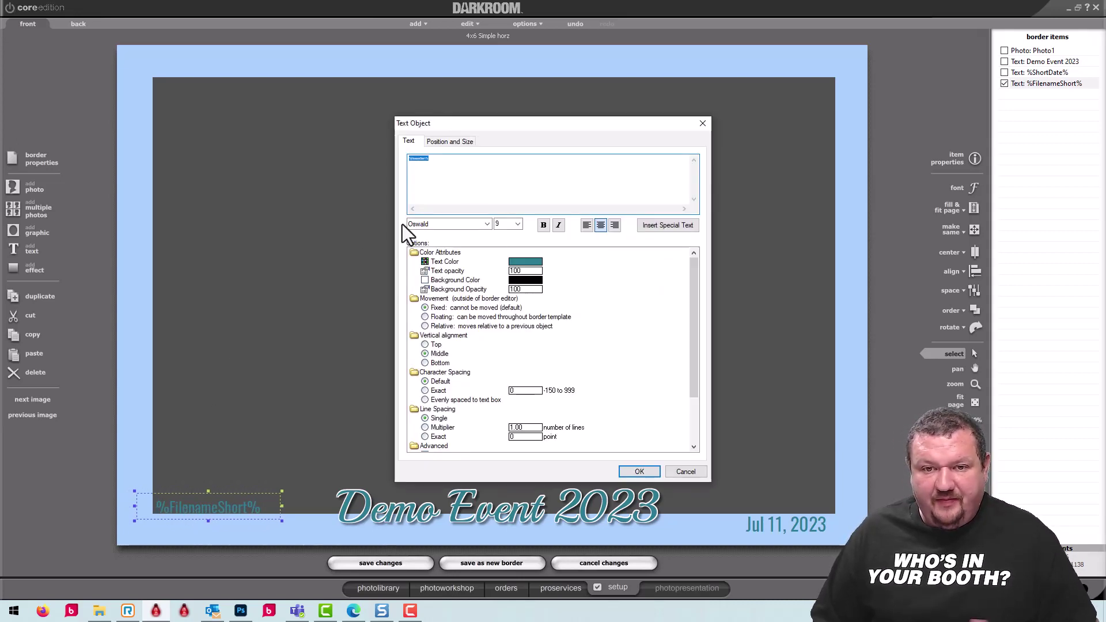
left_click(529, 266)
left_click(523, 267)
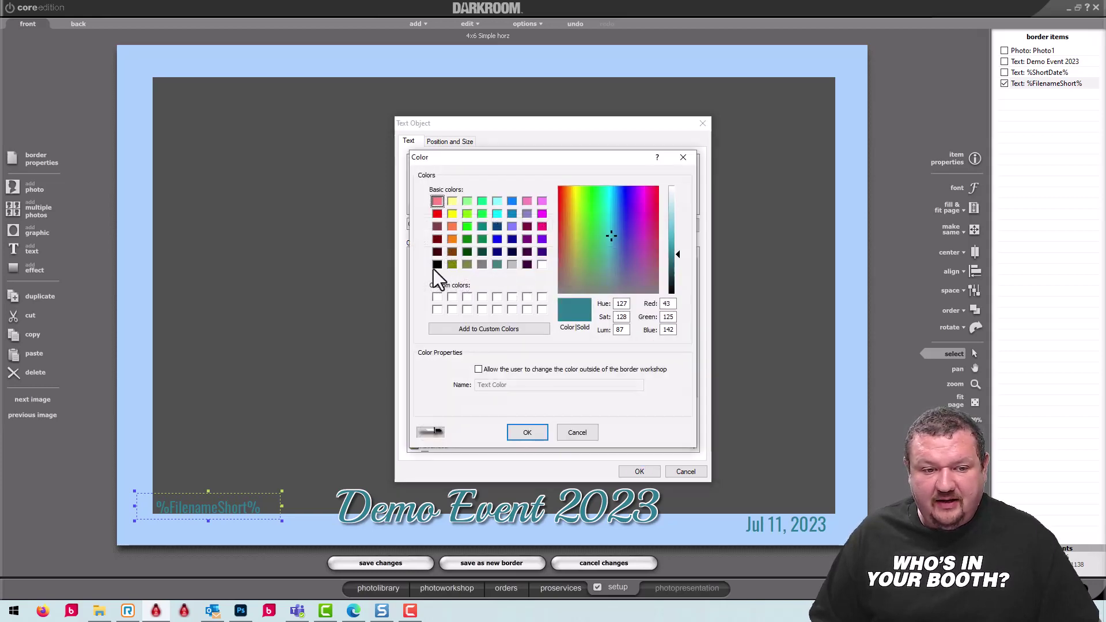
left_click(438, 265)
left_click(527, 433)
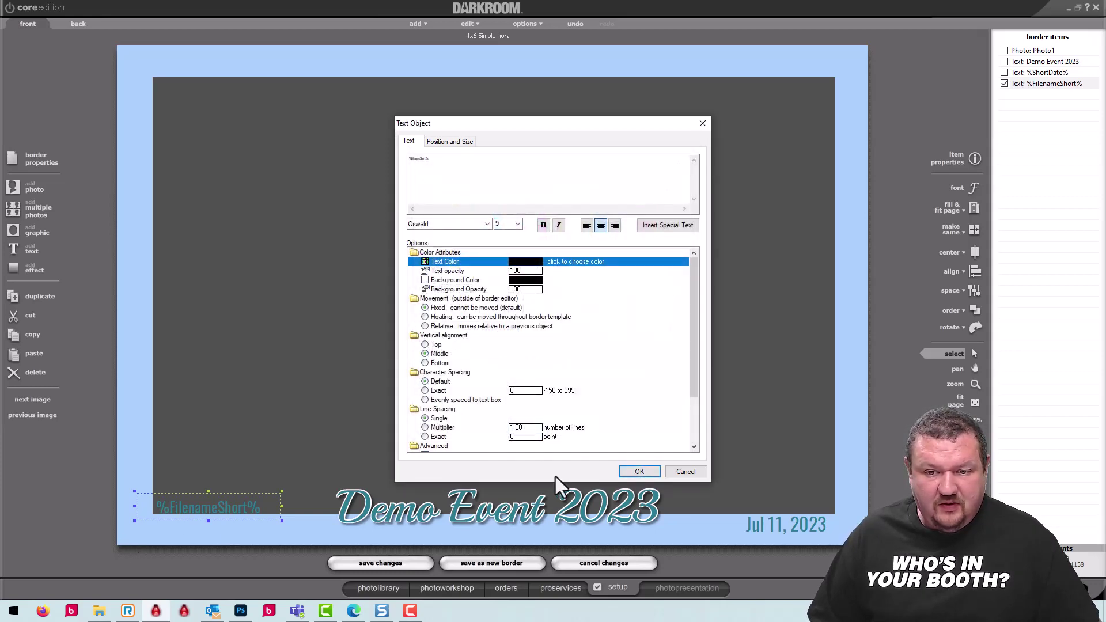
left_click(639, 471)
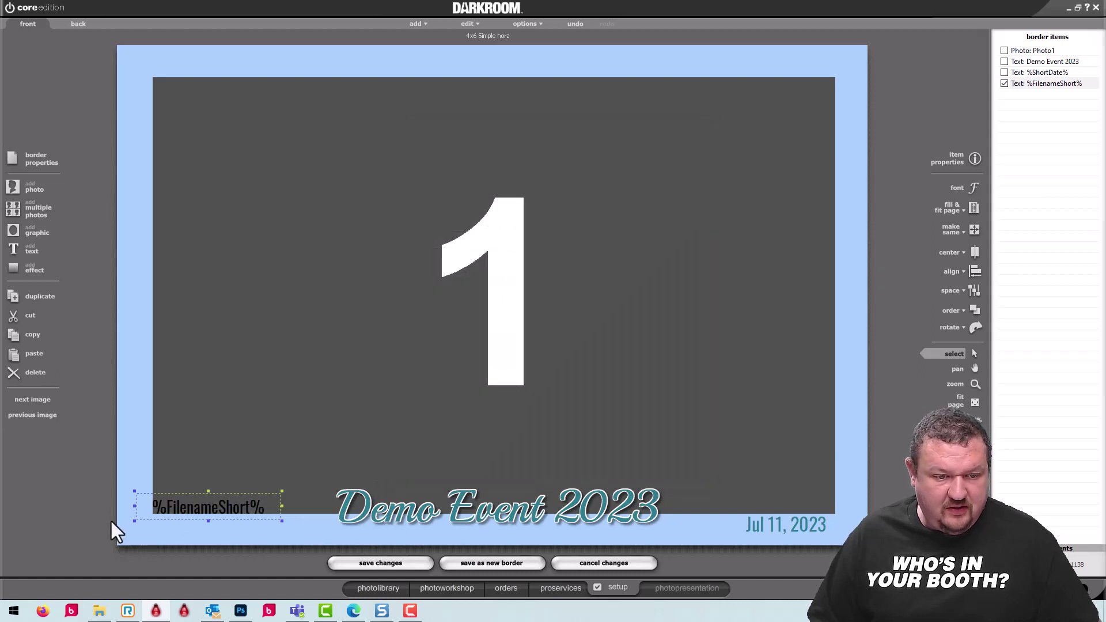
Nudge the file name text slightly left and change its font to Arial
scroll(193, 500, "down", 3)
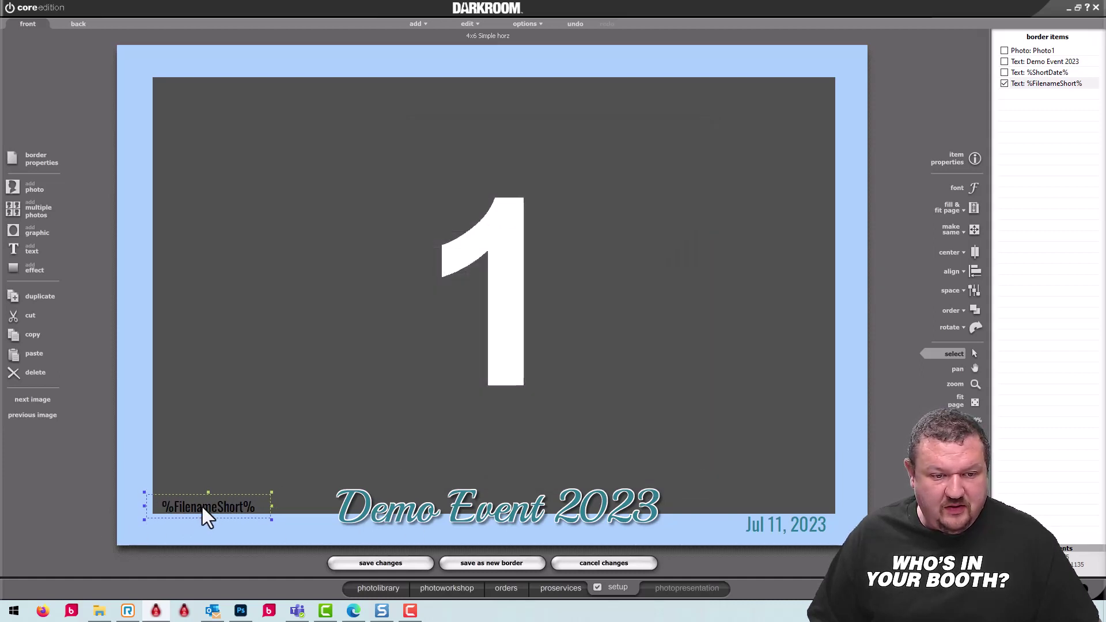
left_click_drag(199, 507, 193, 506)
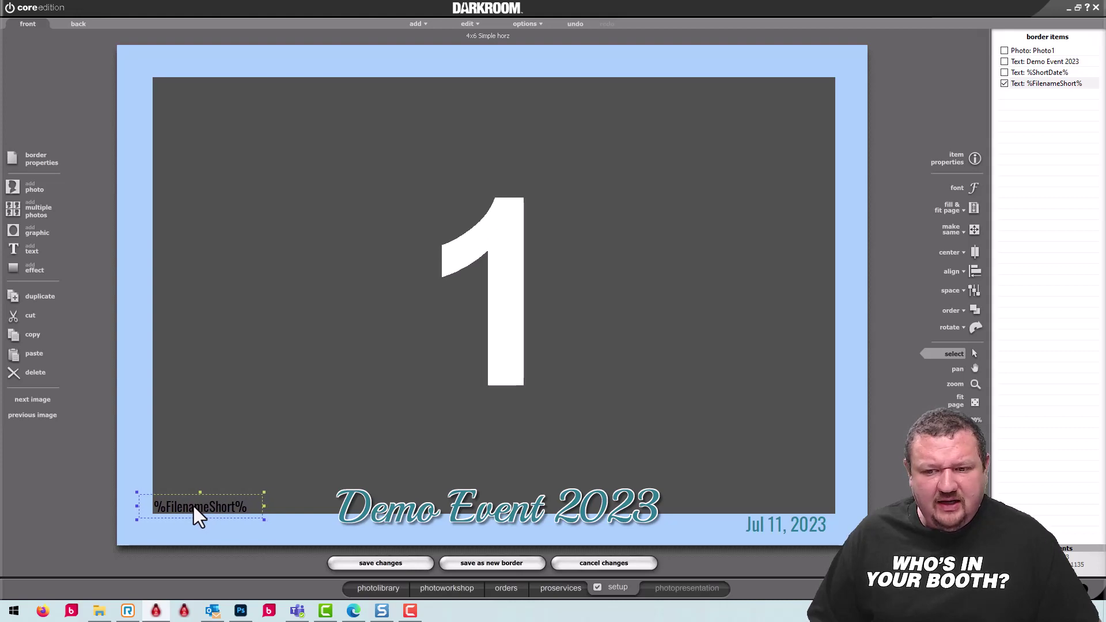
double_click(194, 506)
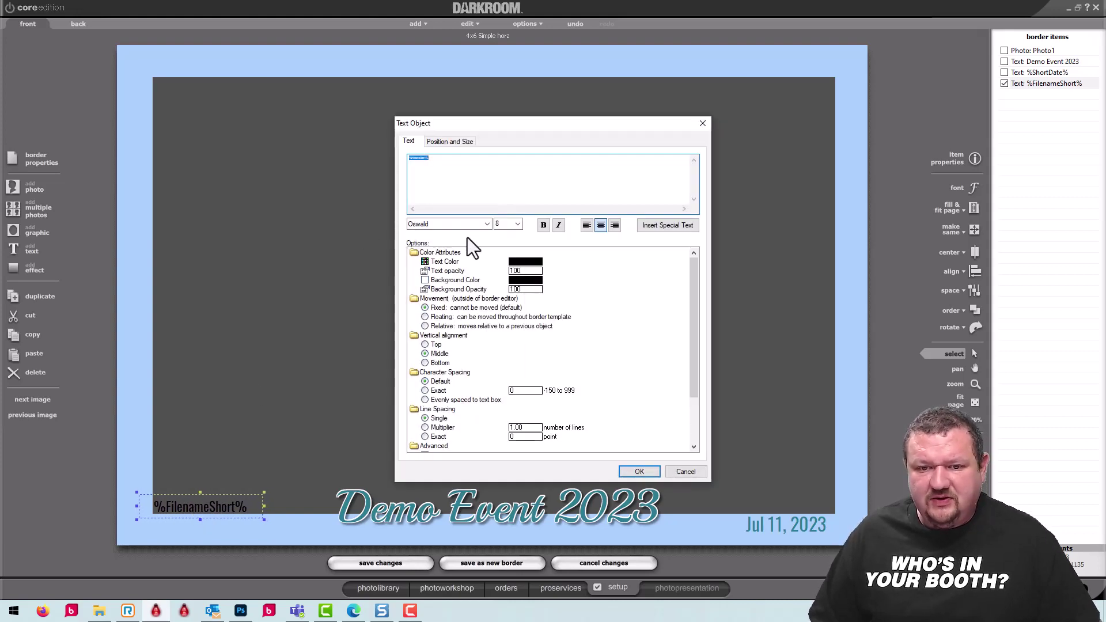
left_click(487, 224)
left_click_drag(594, 423, 611, 243)
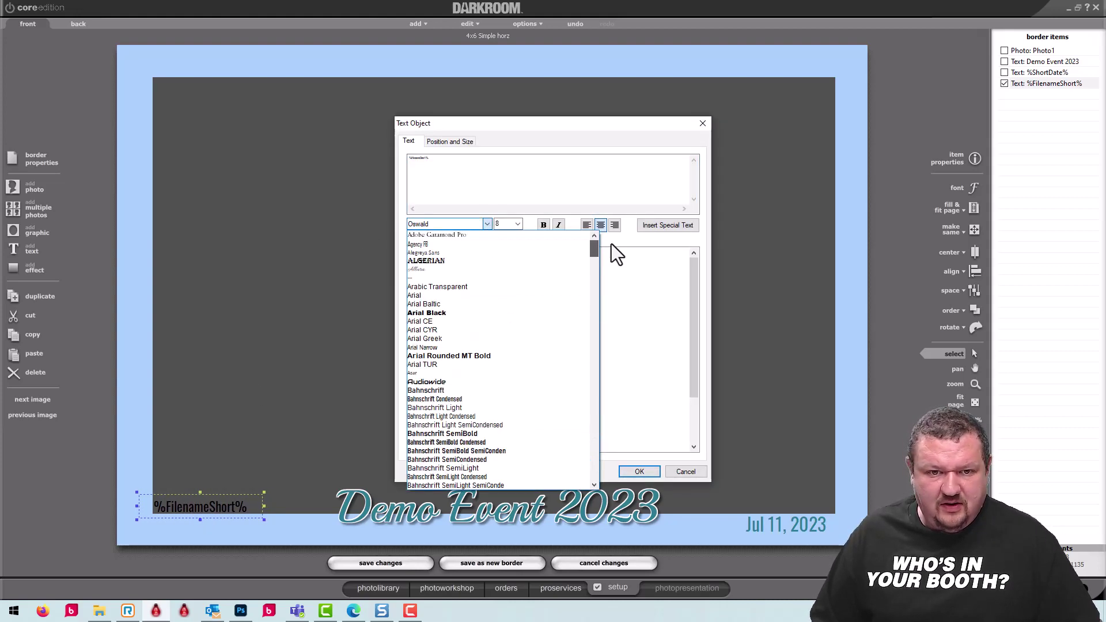
left_click(419, 293)
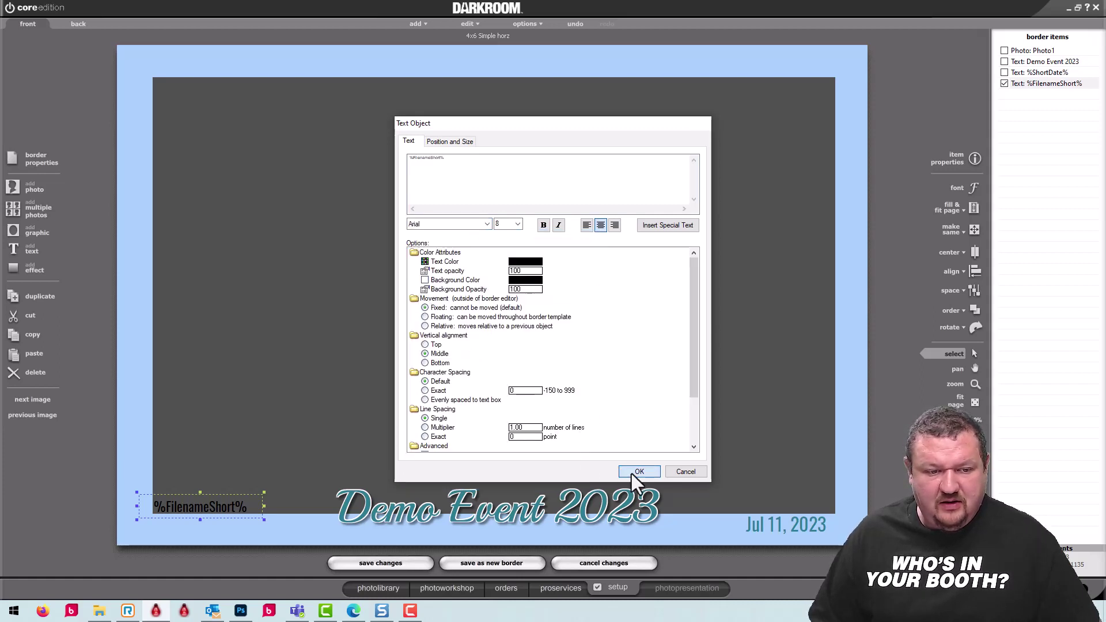
left_click(632, 473)
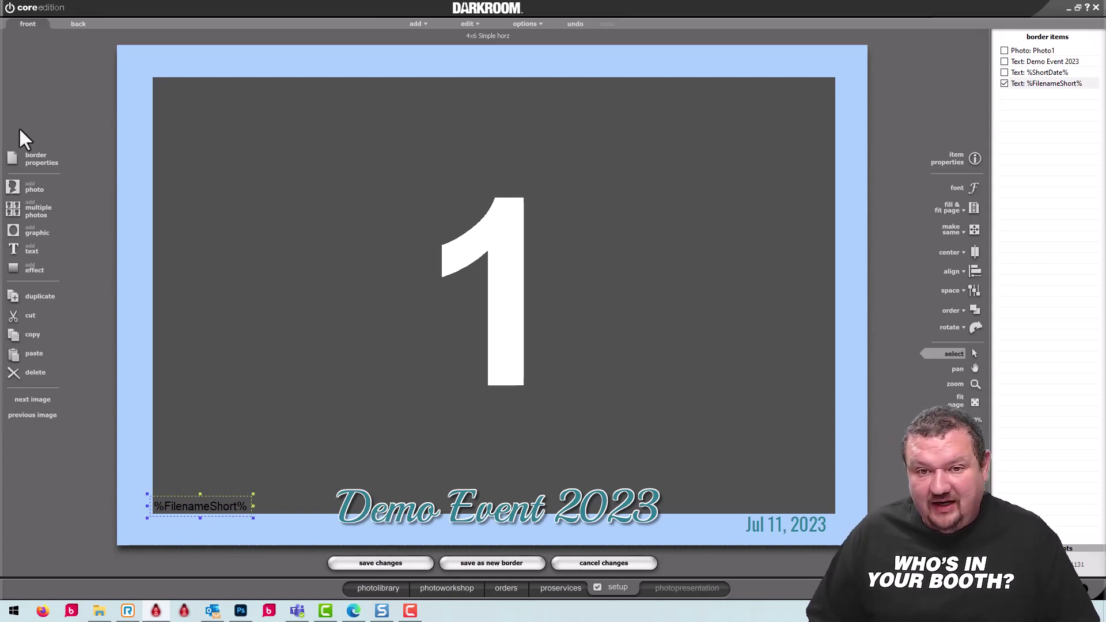
Change the border description to '4x6 Simple with date and file horz' and save it as a new template
left_click(36, 158)
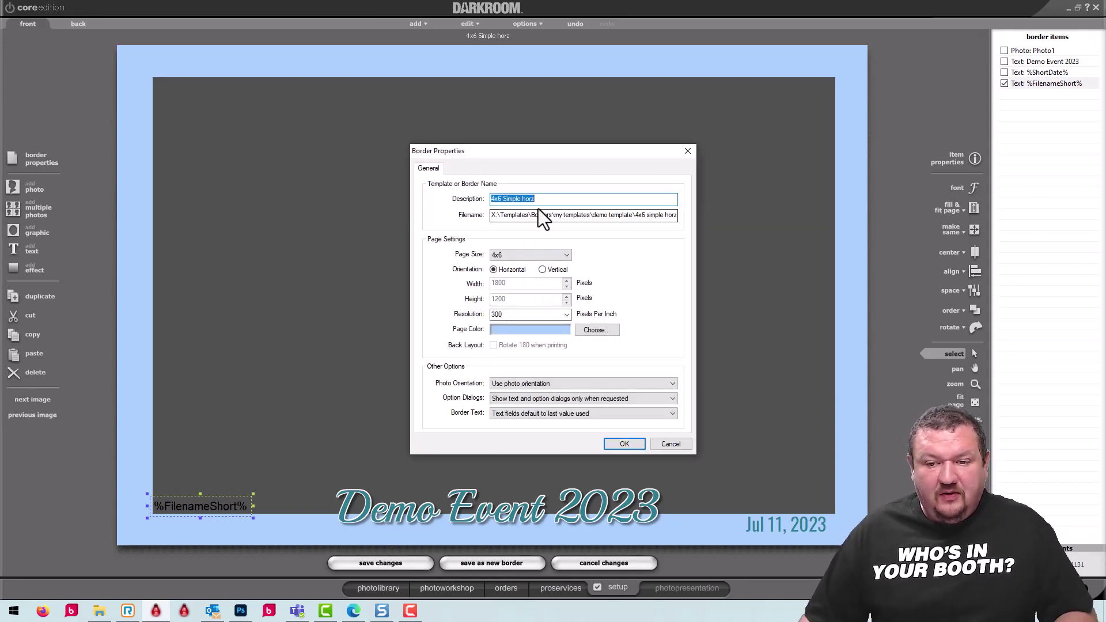
left_click(522, 199)
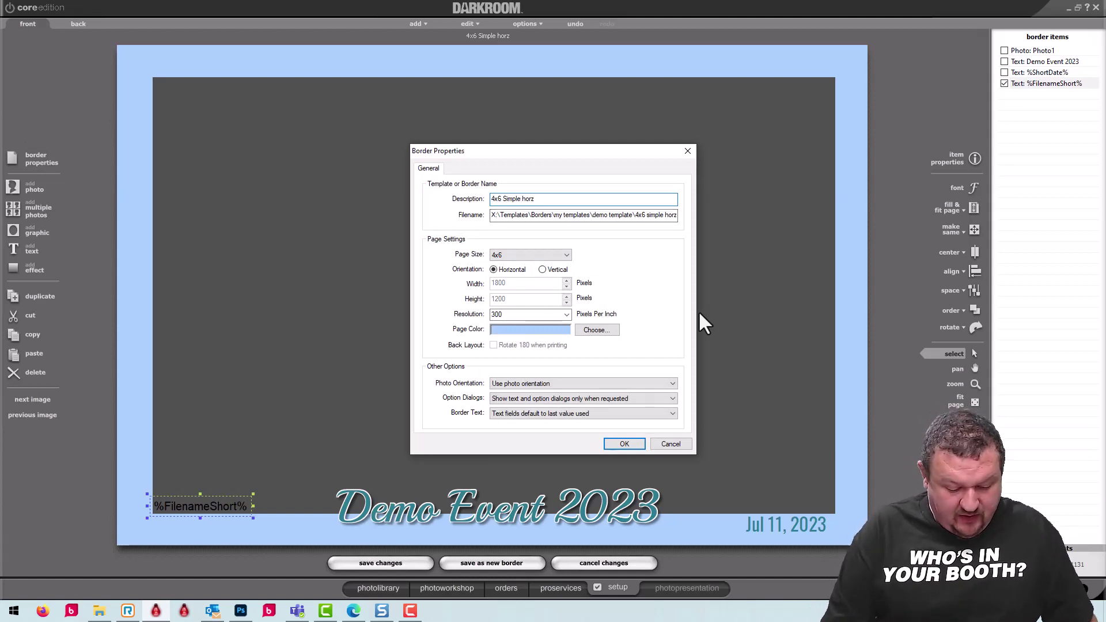
type("with da")
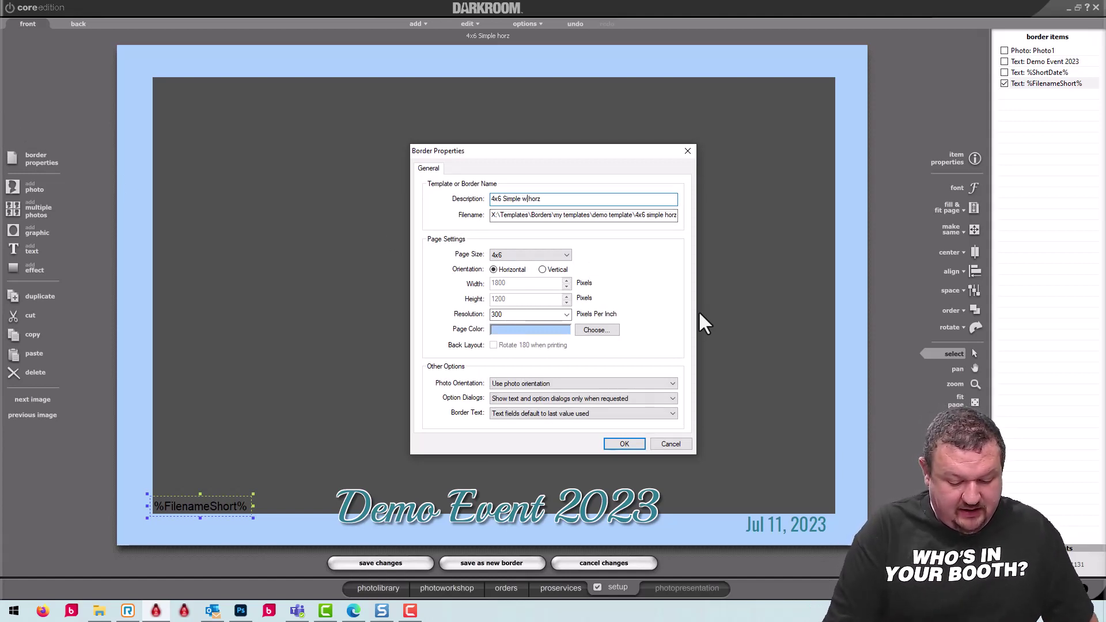
type("te and file")
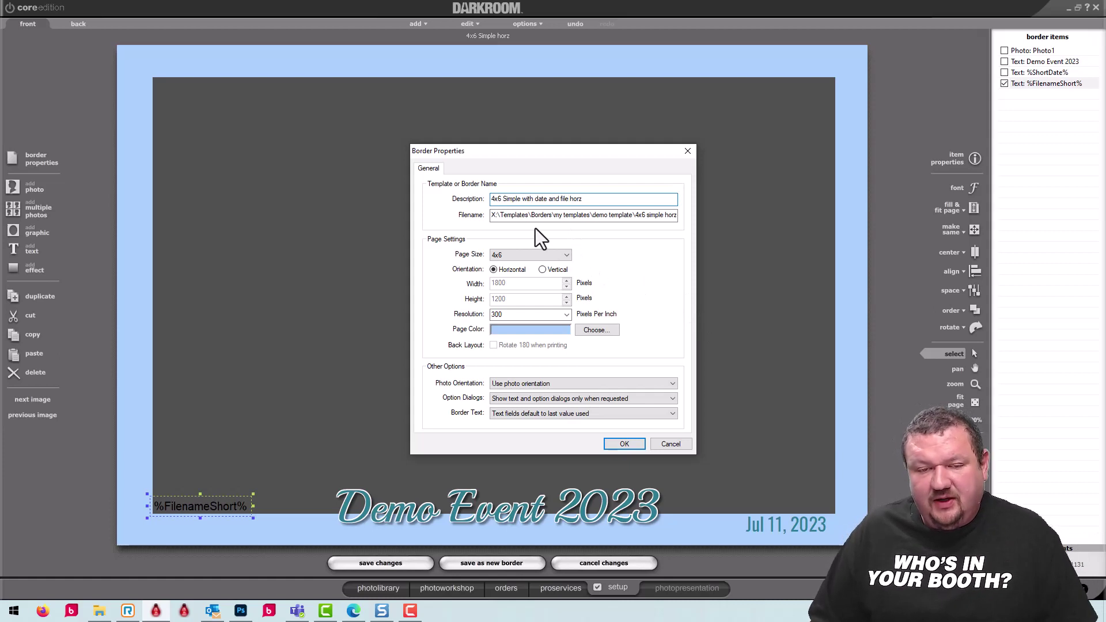
left_click(499, 199)
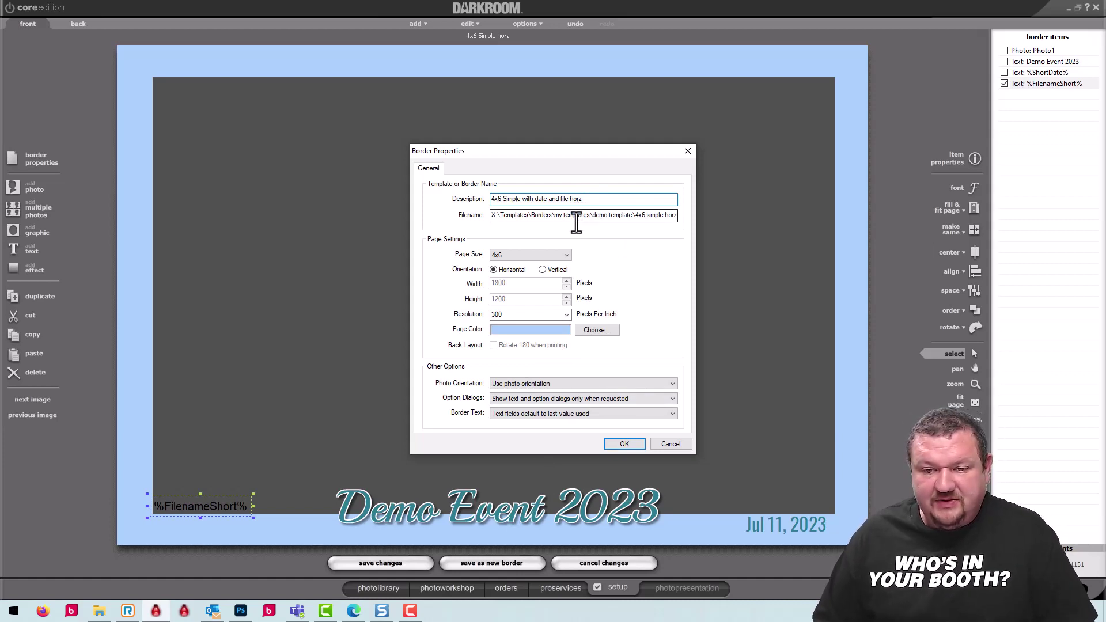
left_click(623, 442)
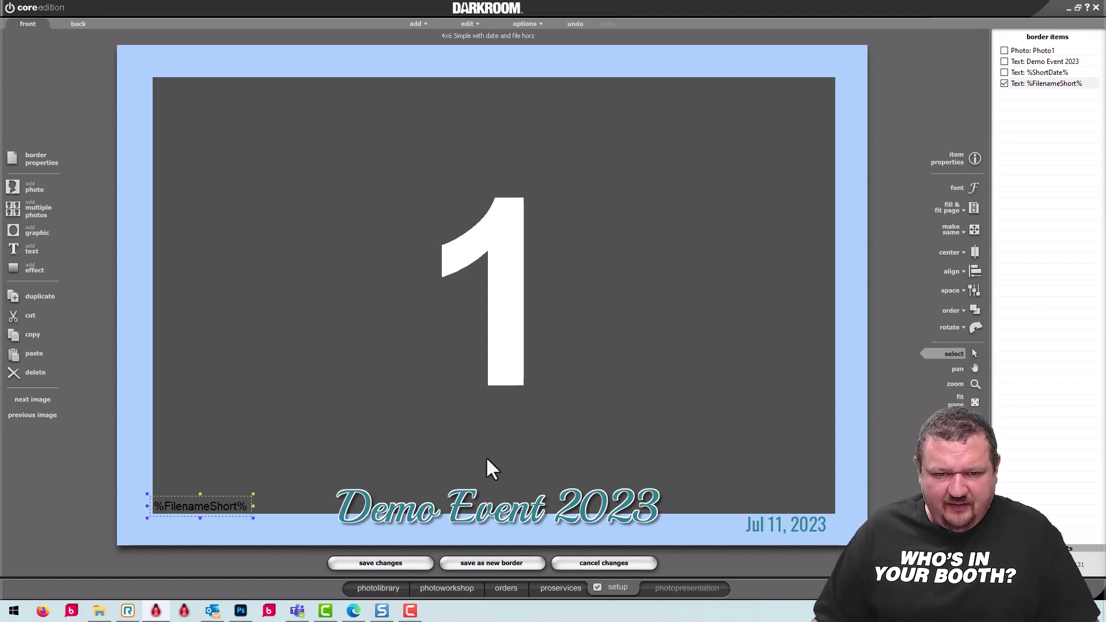
left_click(502, 562)
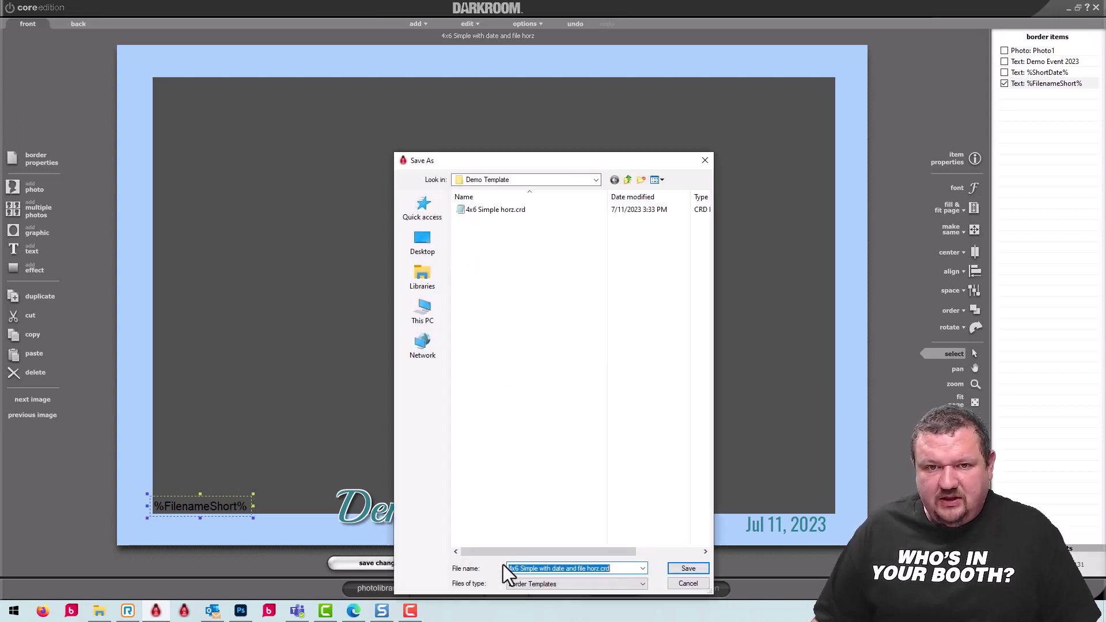
left_click(688, 568)
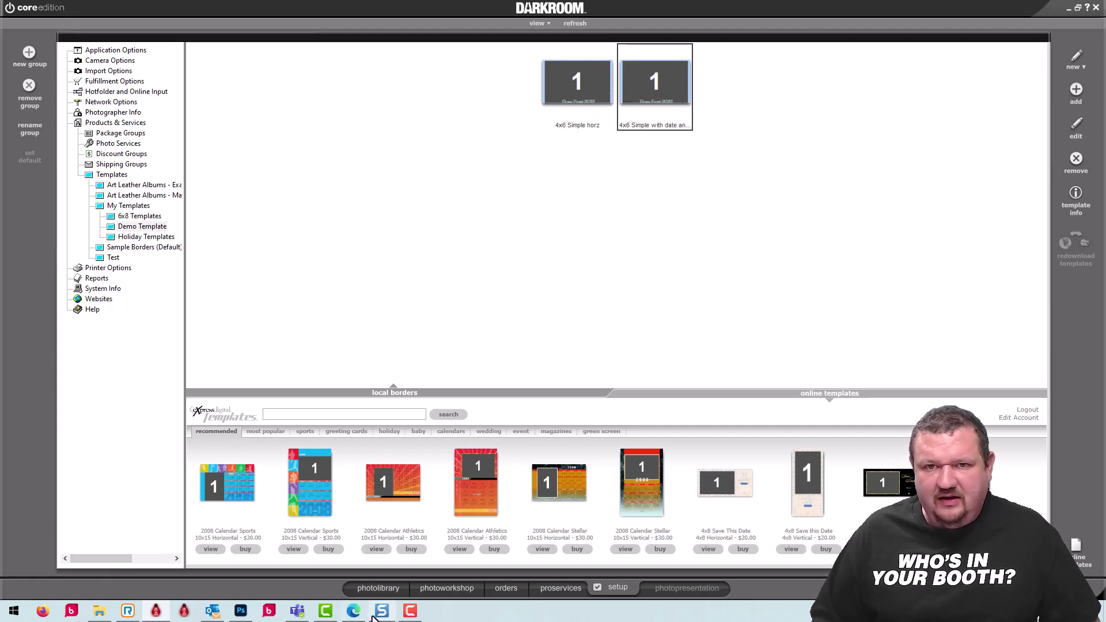
Apply the second 4x6 Simple border from My Templates' Demo Template group to the workshop photo
left_click(439, 590)
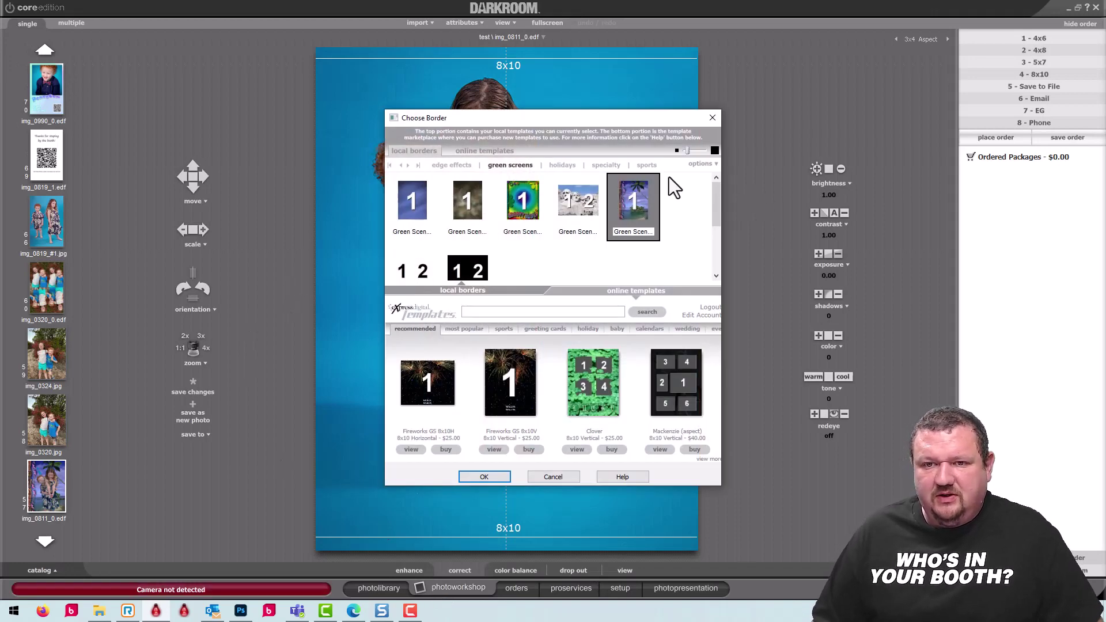
left_click(700, 165)
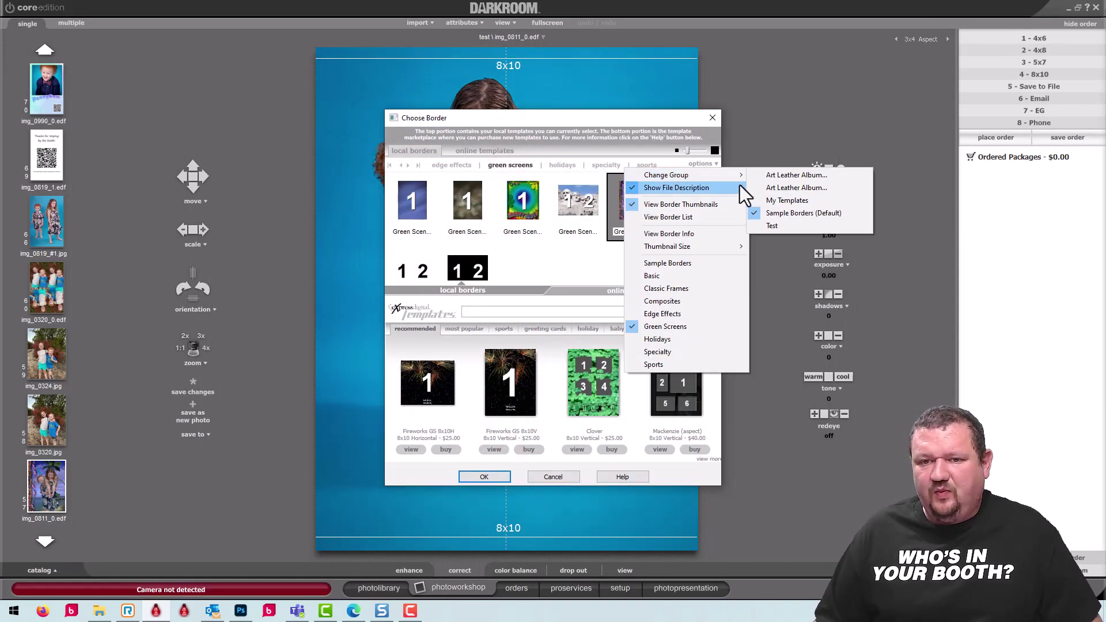
mouse_move(697, 250)
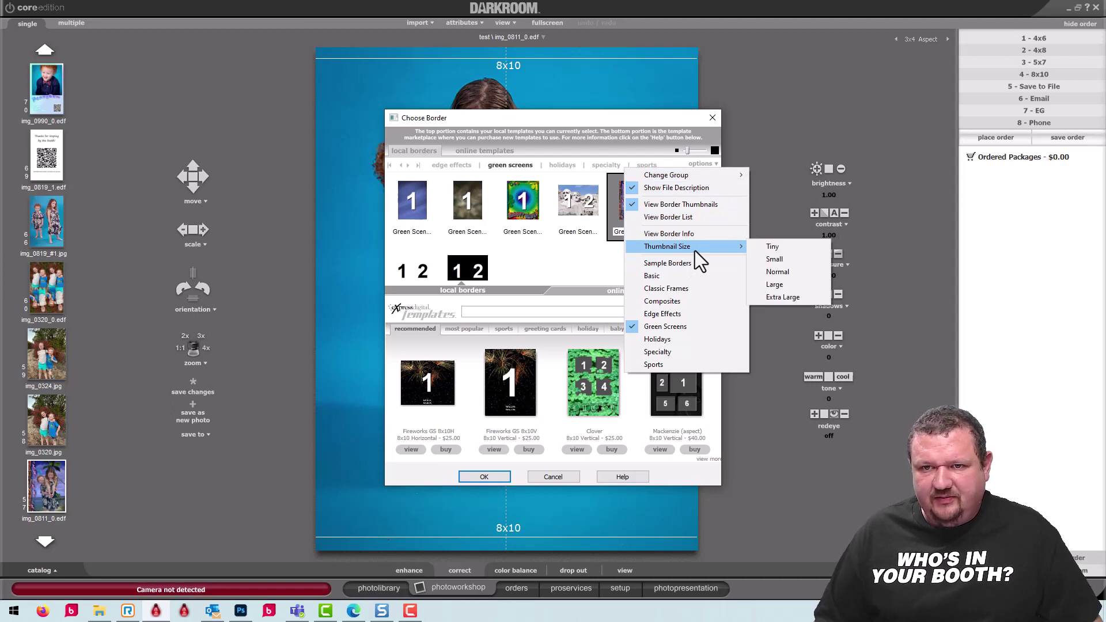
mouse_move(719, 178)
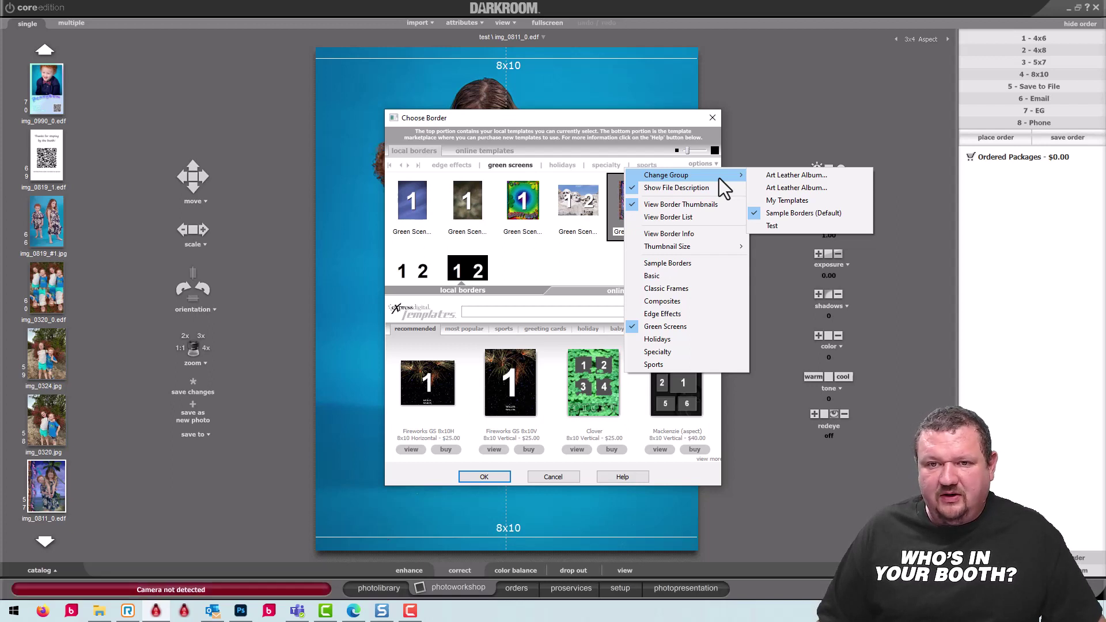
left_click(787, 201)
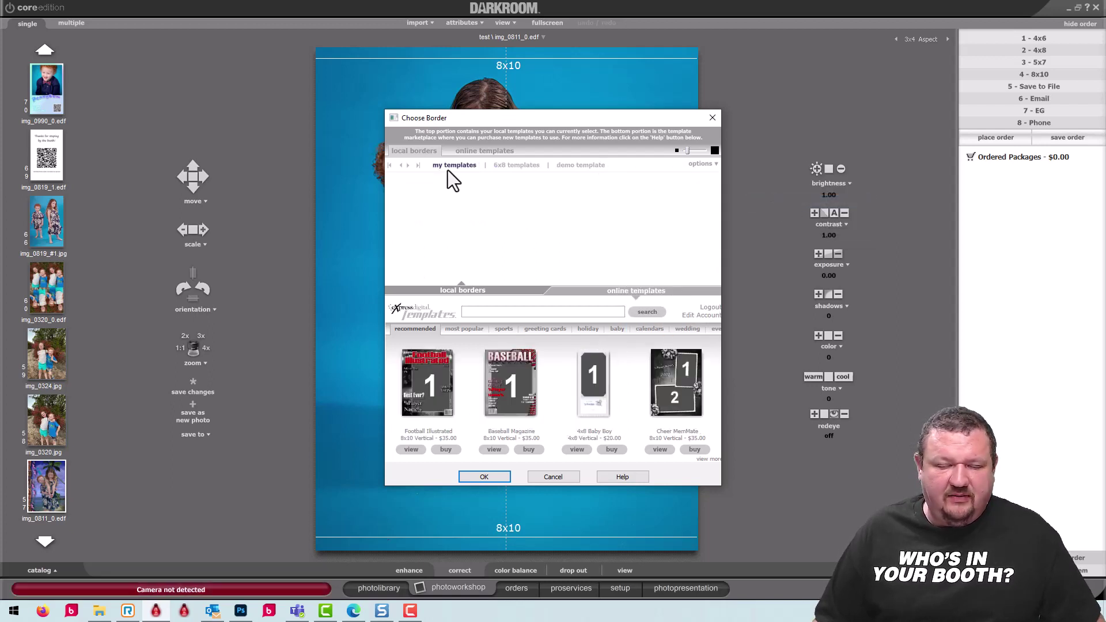
left_click(570, 167)
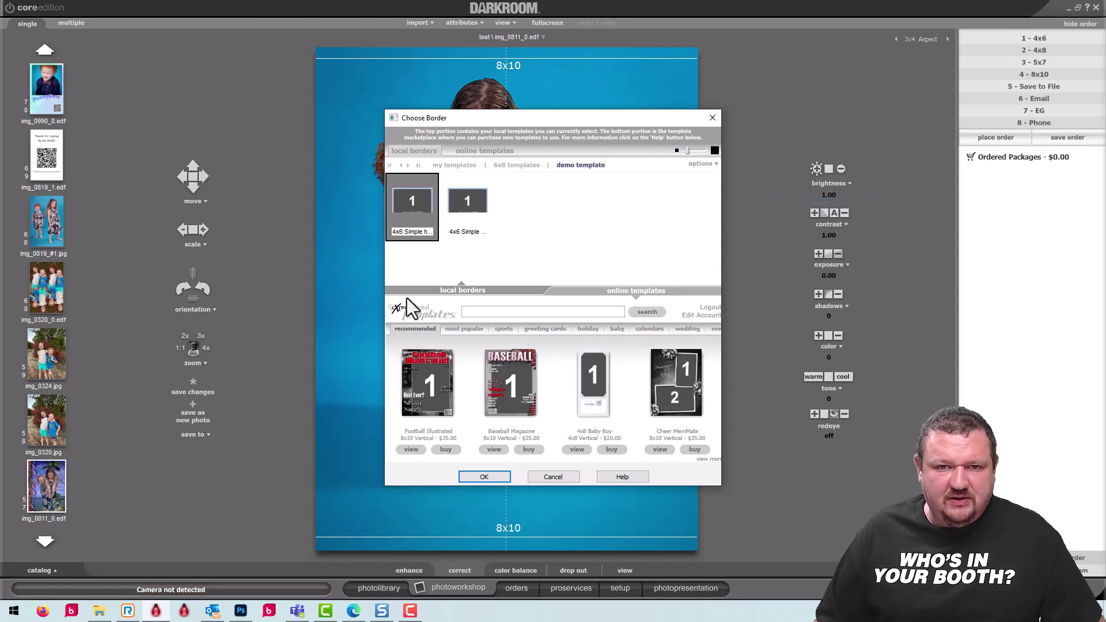
left_click(468, 218)
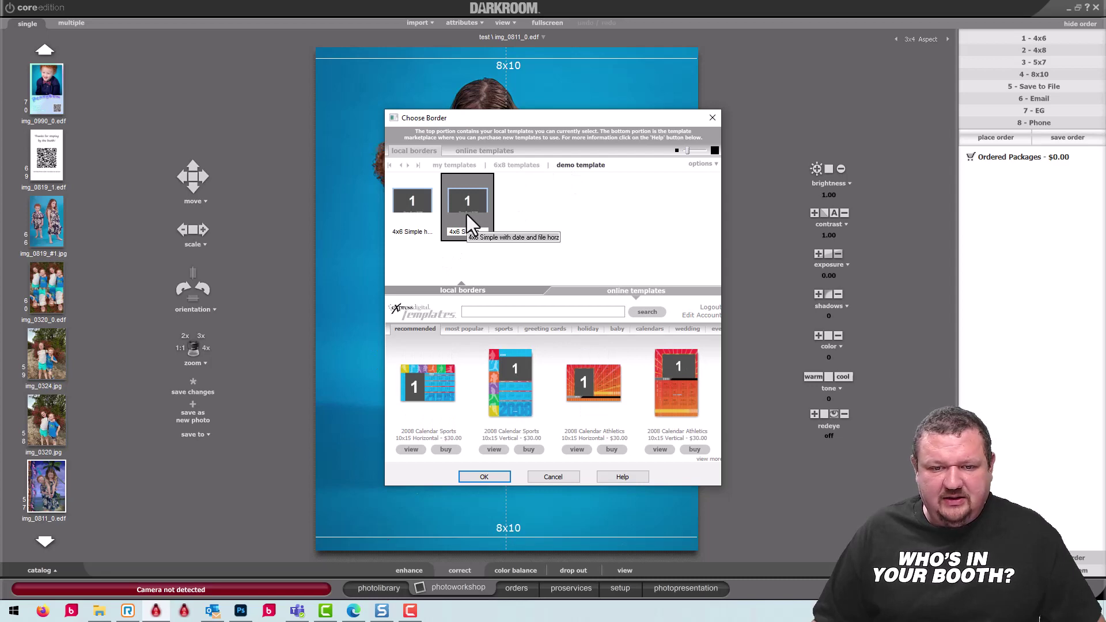
left_click(486, 477)
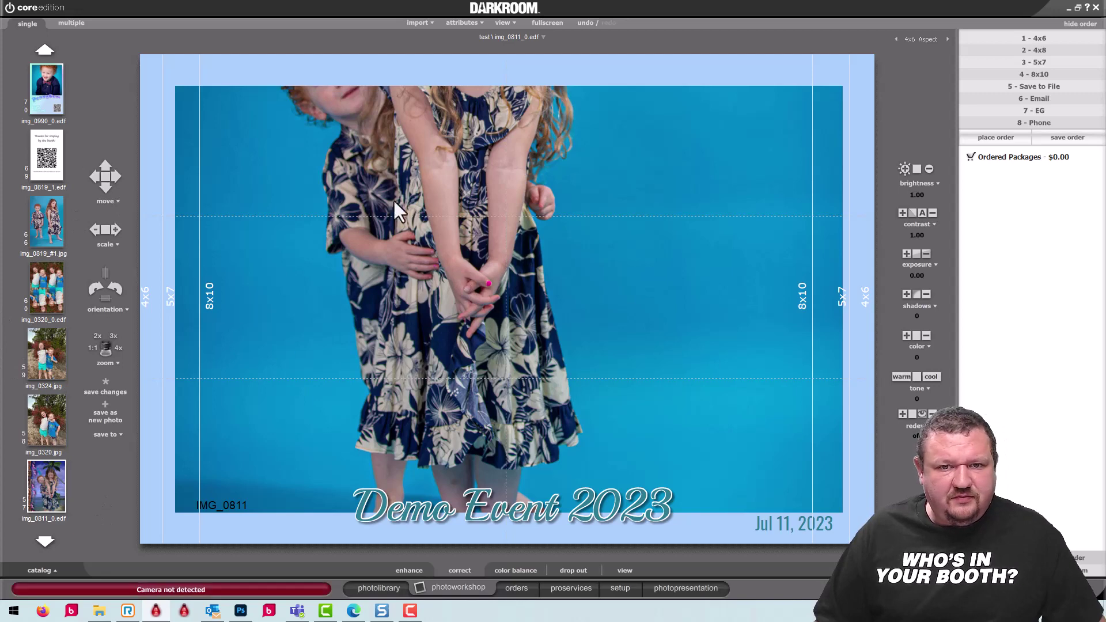
Move the photo down to show the children's faces, then page the catalog strip
left_click_drag(492, 205, 494, 326)
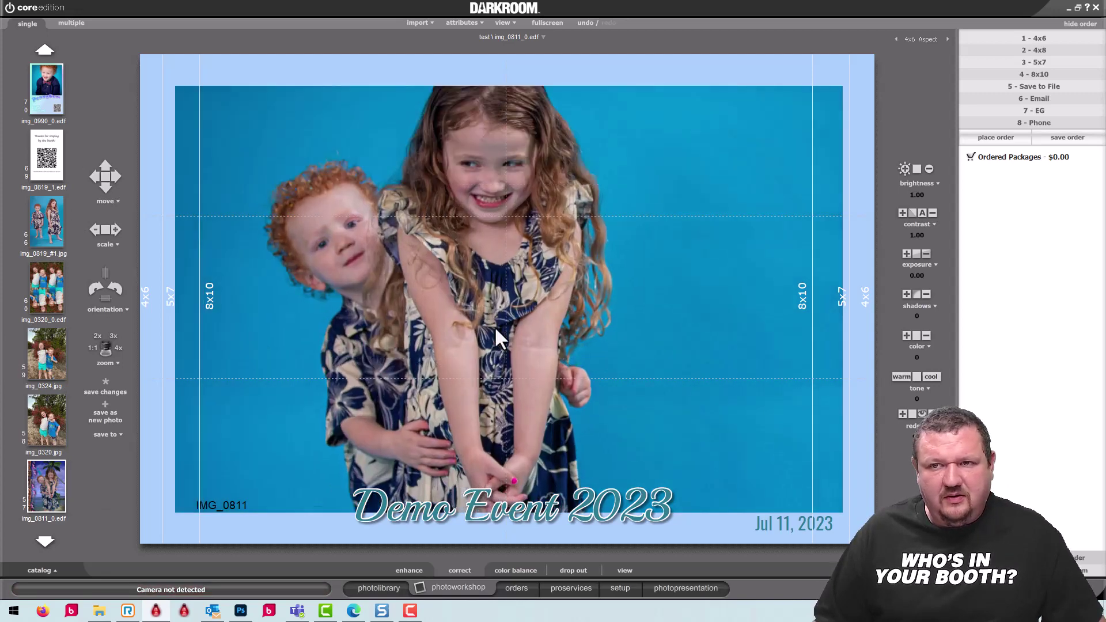
left_click_drag(503, 269, 446, 298)
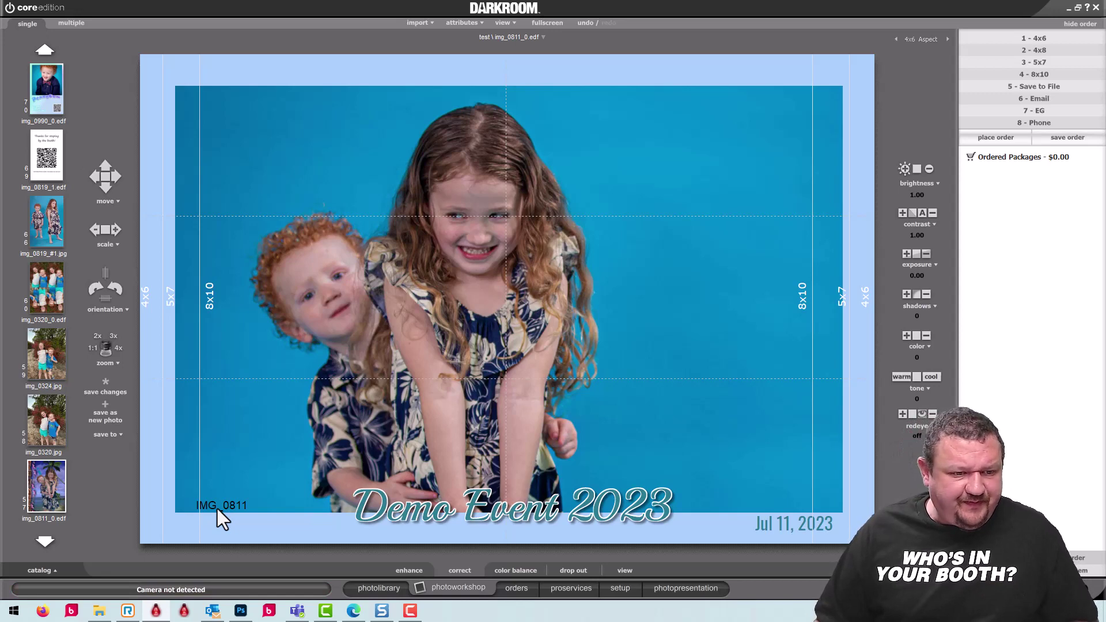
left_click(46, 540)
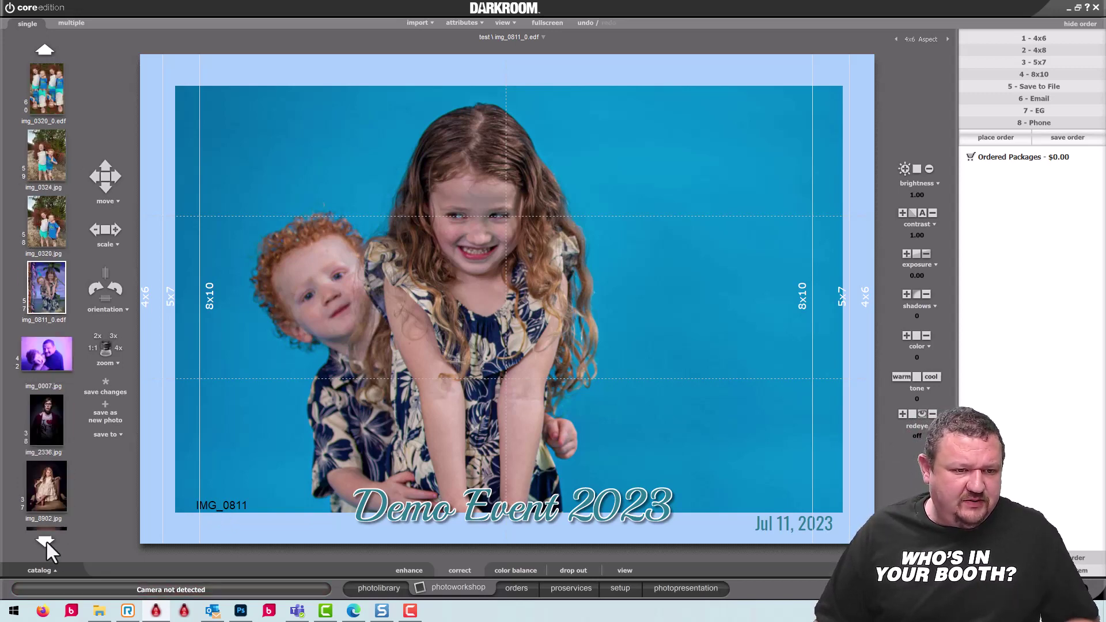
left_click_drag(46, 540, 40, 537)
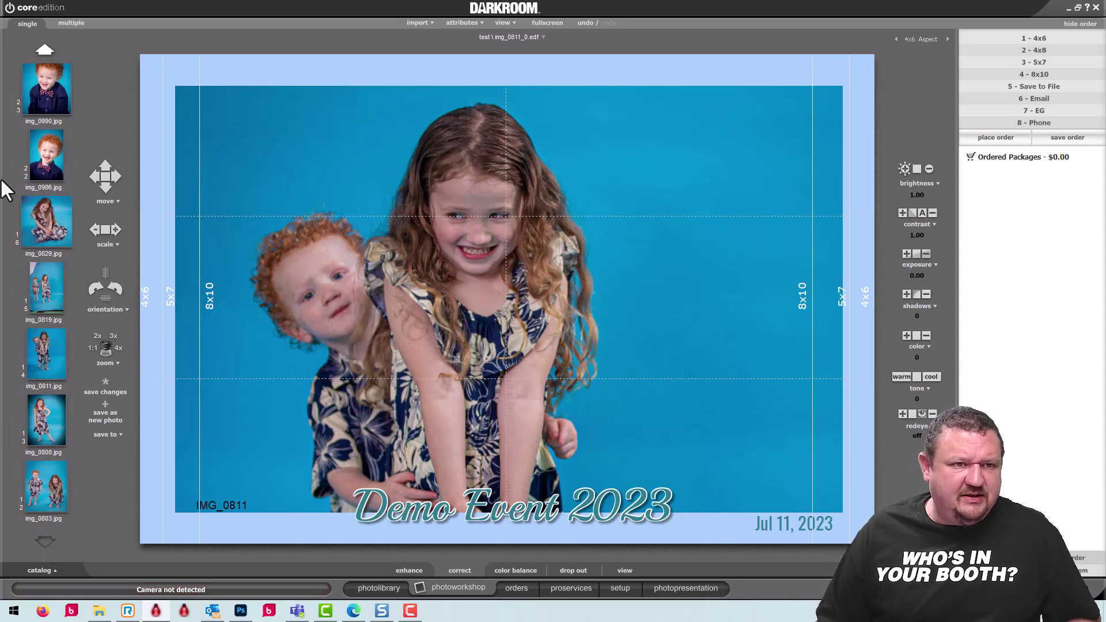
left_click_drag(50, 56, 50, 56)
Load img_6272, shift and zoom it to fill the frame, then return to setup
left_click(46, 111)
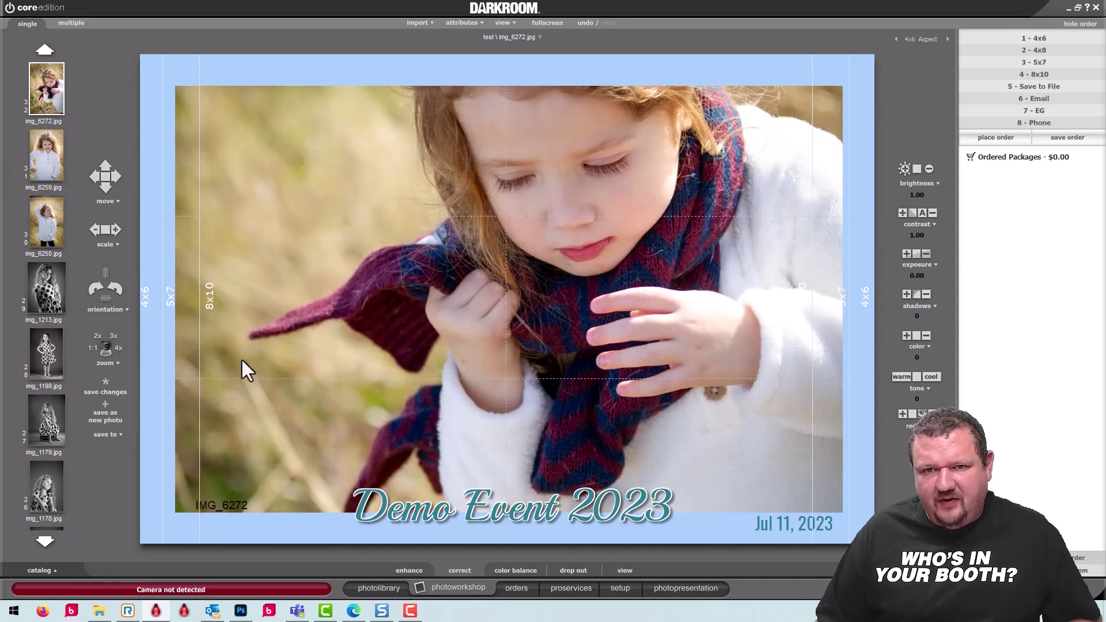
left_click_drag(661, 424, 585, 402)
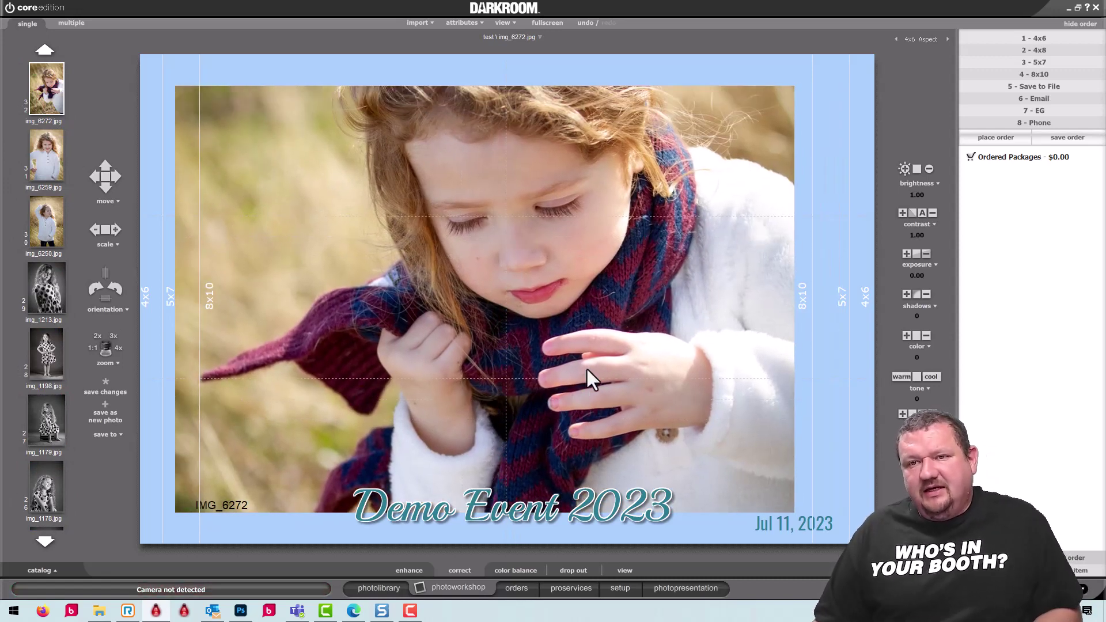
scroll(576, 375, "up", 2)
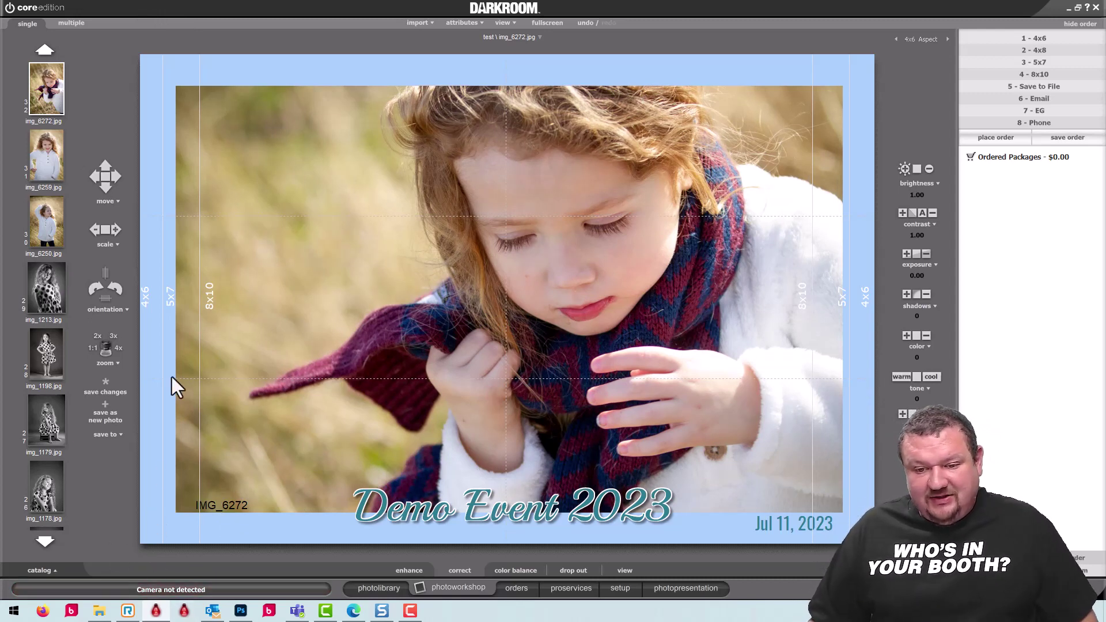
left_click(610, 590)
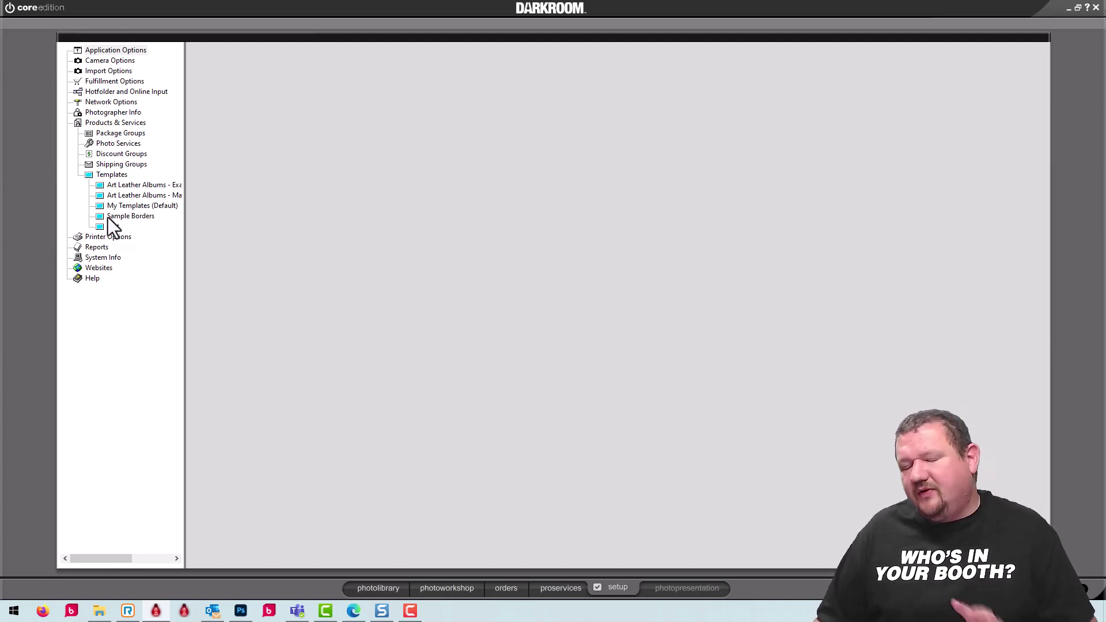
In the Demo Template group, create a new horizontal 4x6 border named '4x6 Golden horz'
left_click(120, 208)
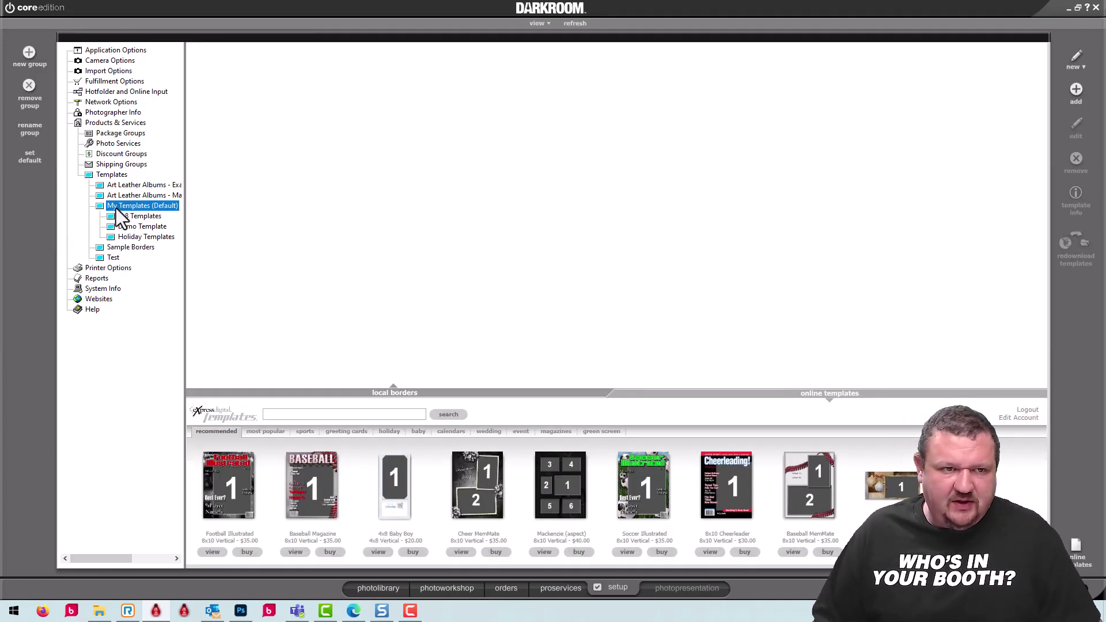
left_click(140, 228)
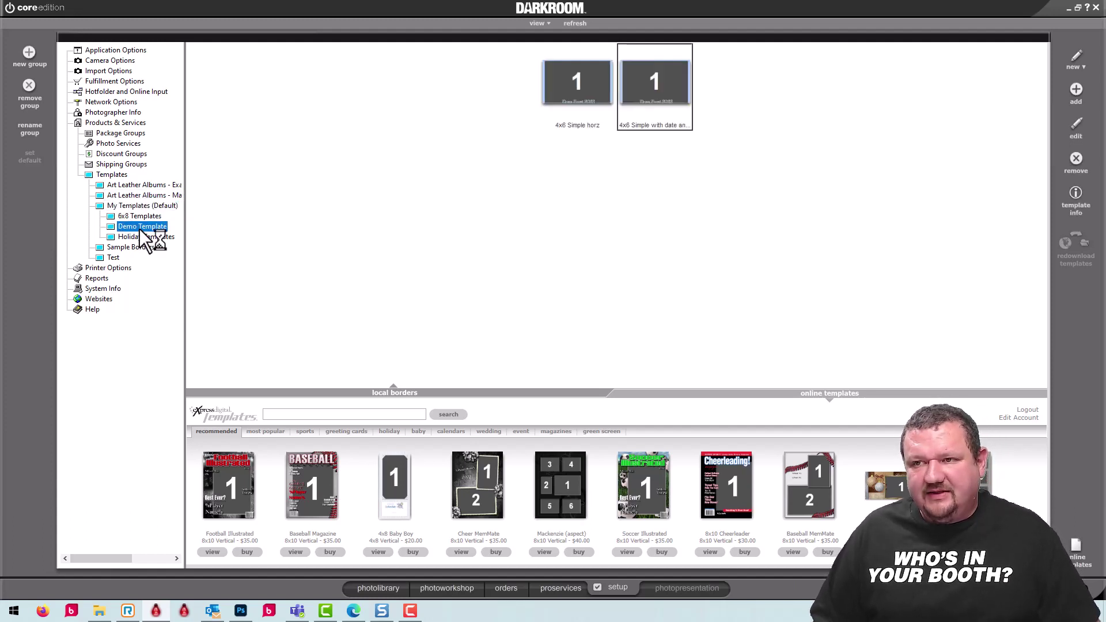
left_click(1062, 60)
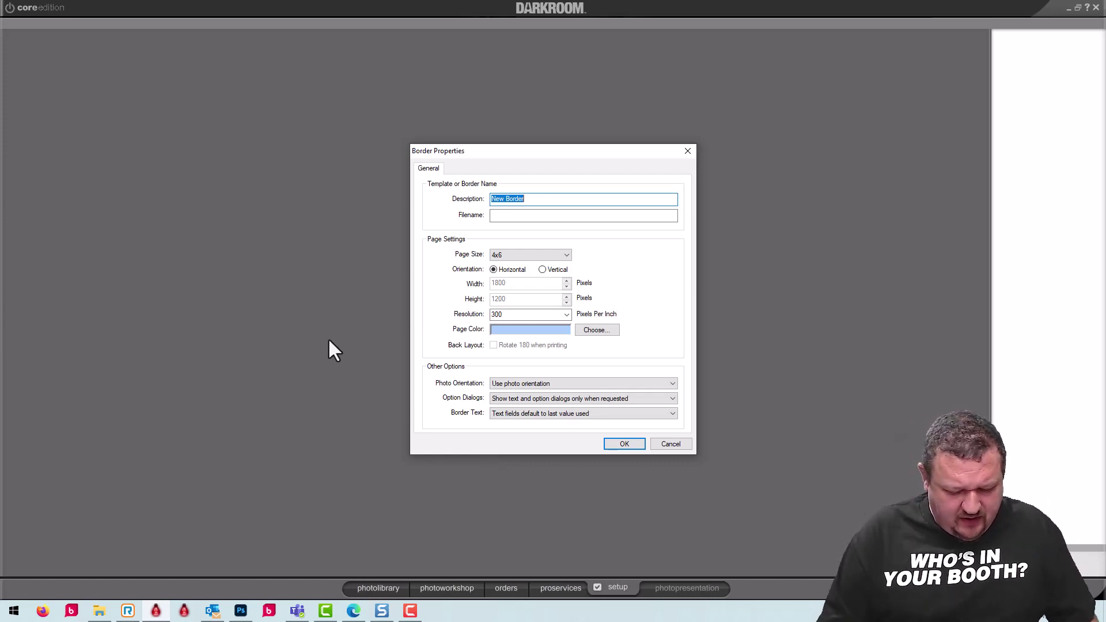
type("Golde")
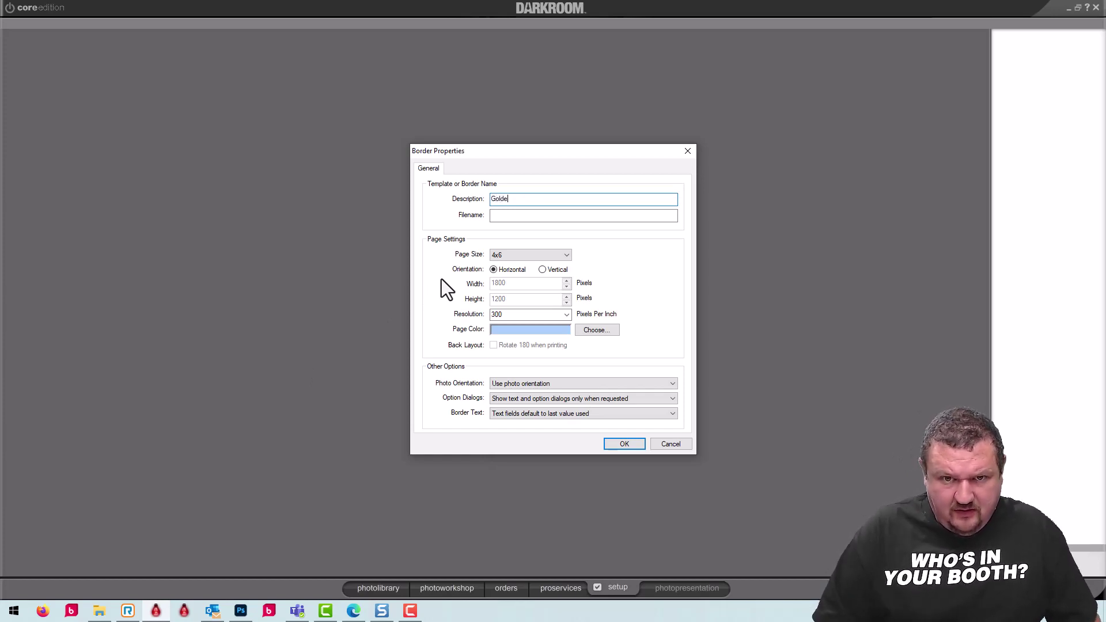
type("rn ")
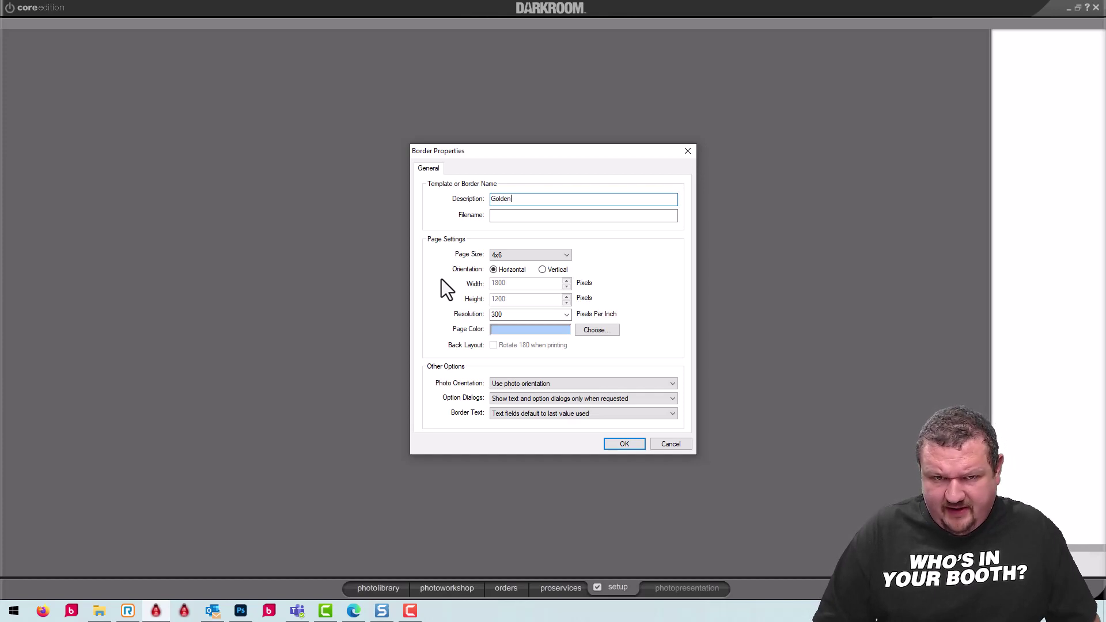
type("4x")
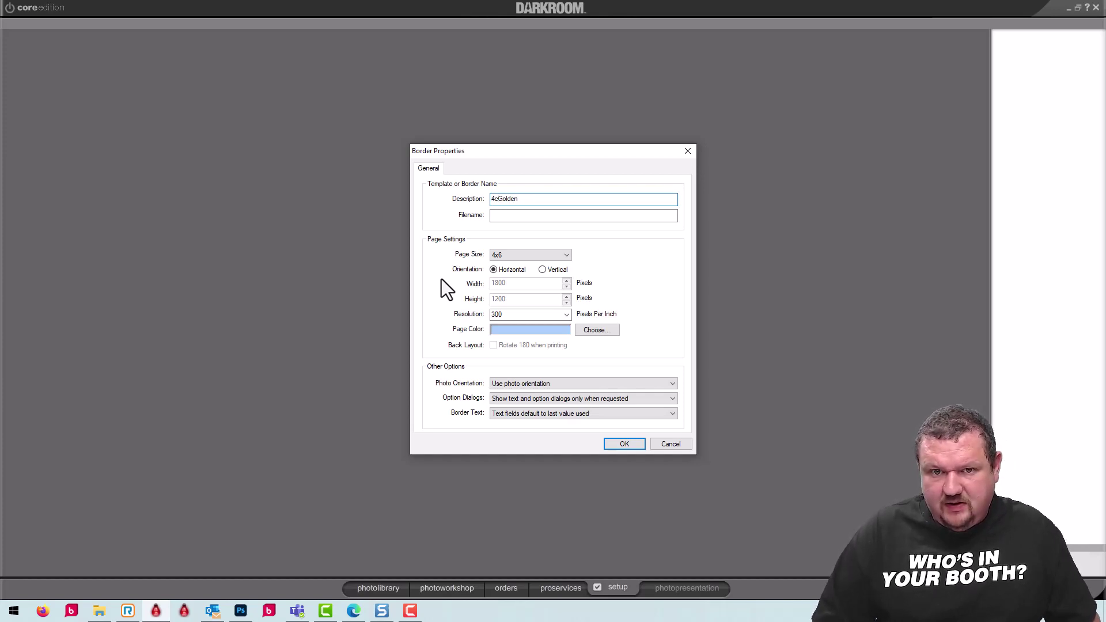
type("6")
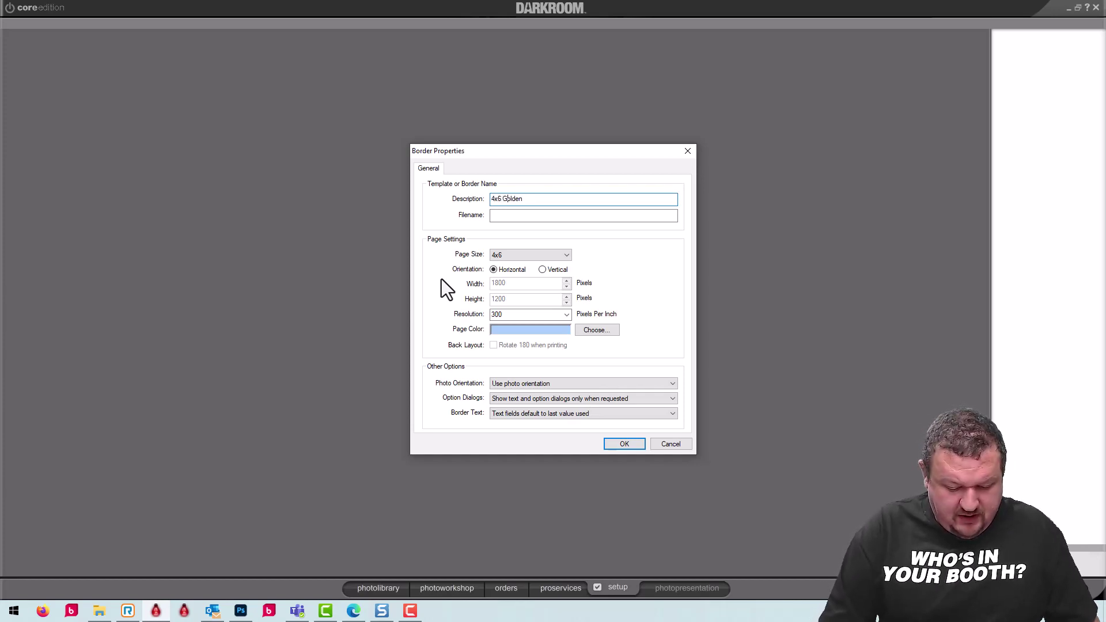
key("End")
type("hor")
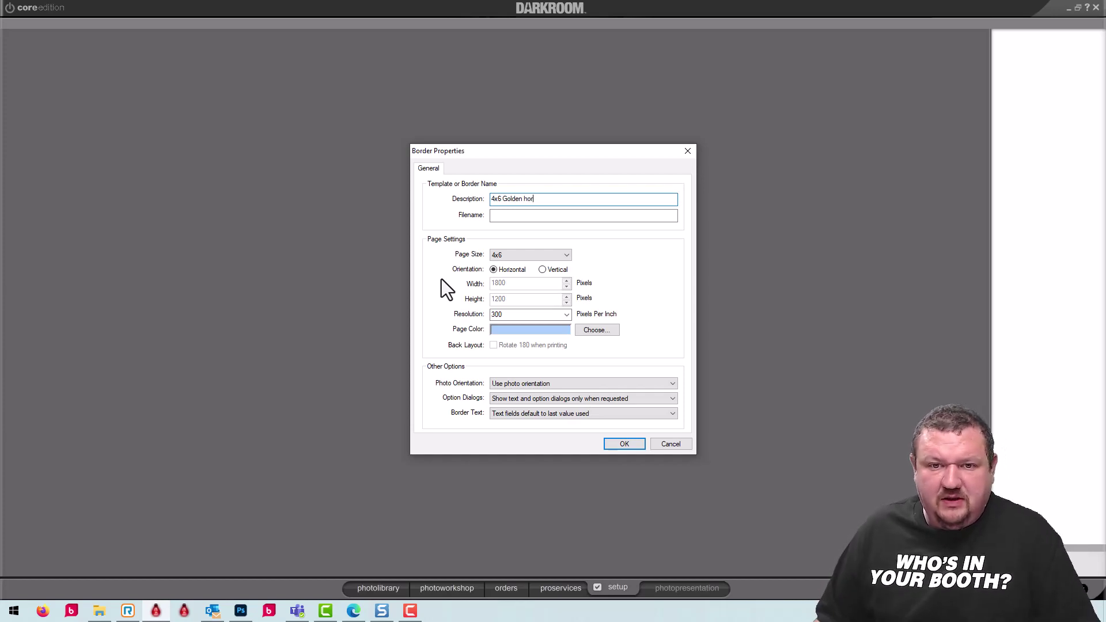
type("z")
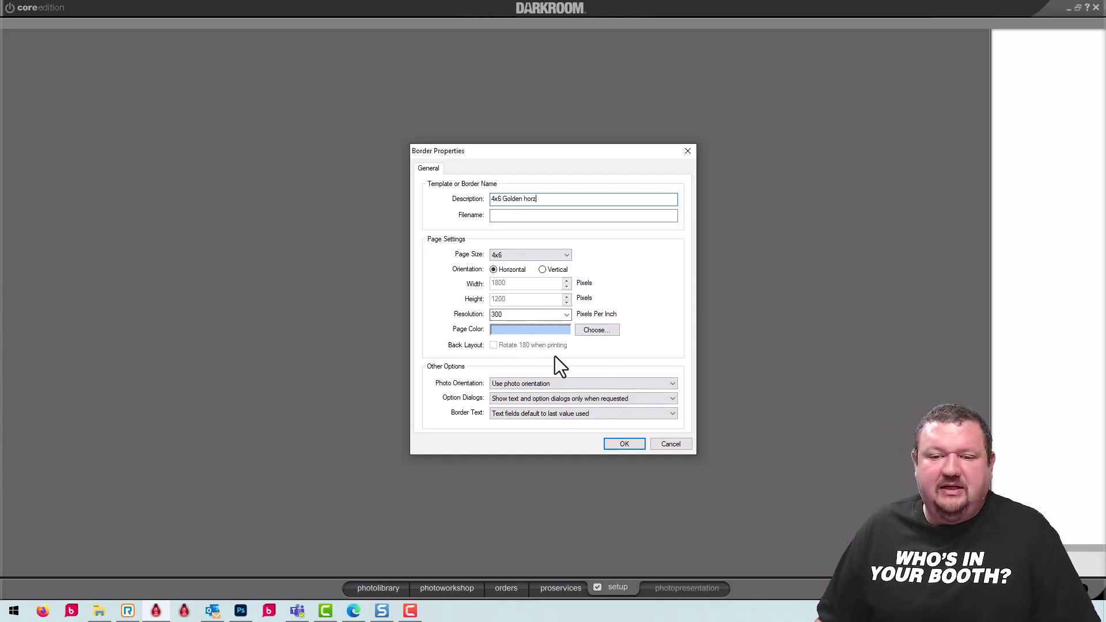
left_click(623, 445)
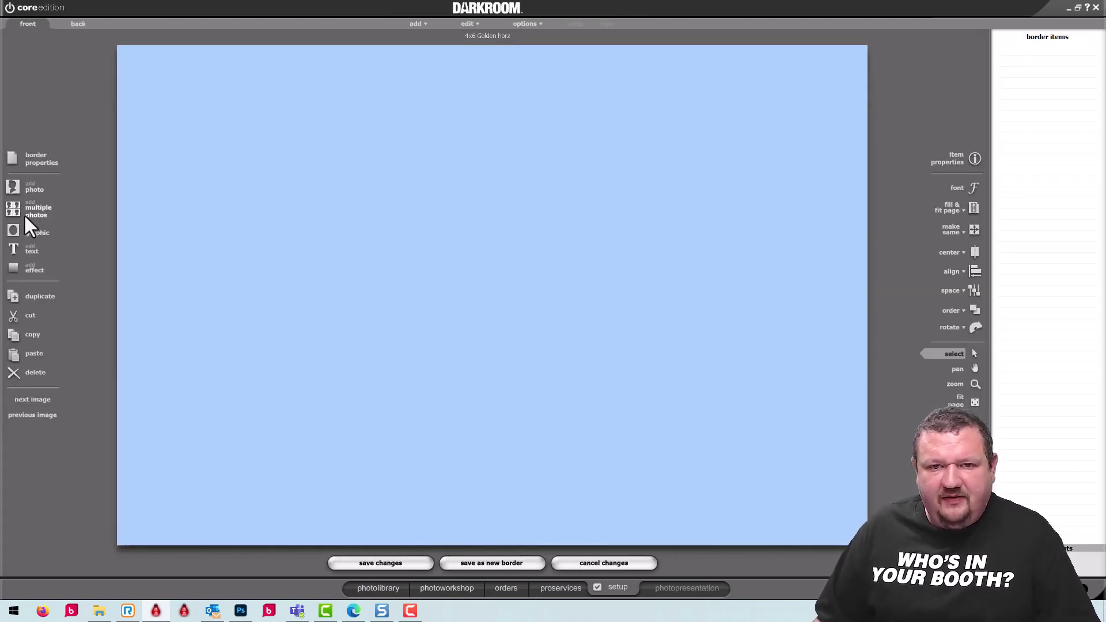
Add a full-canvas photo placeholder, cancel the graphic dialog, and minimize Darkroom
left_click(19, 182)
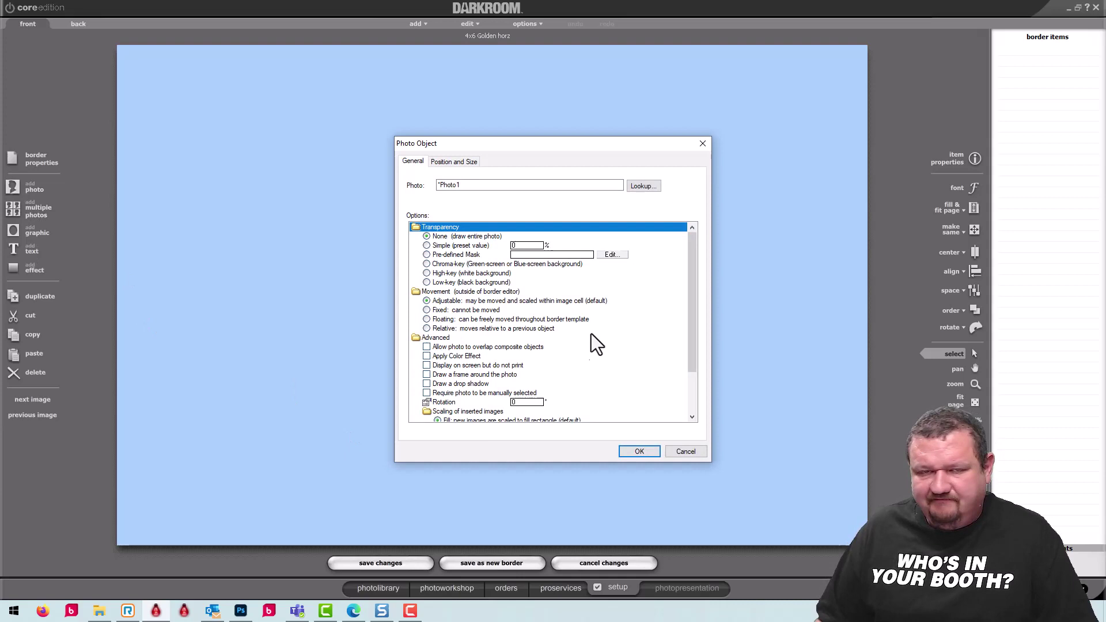
left_click(637, 452)
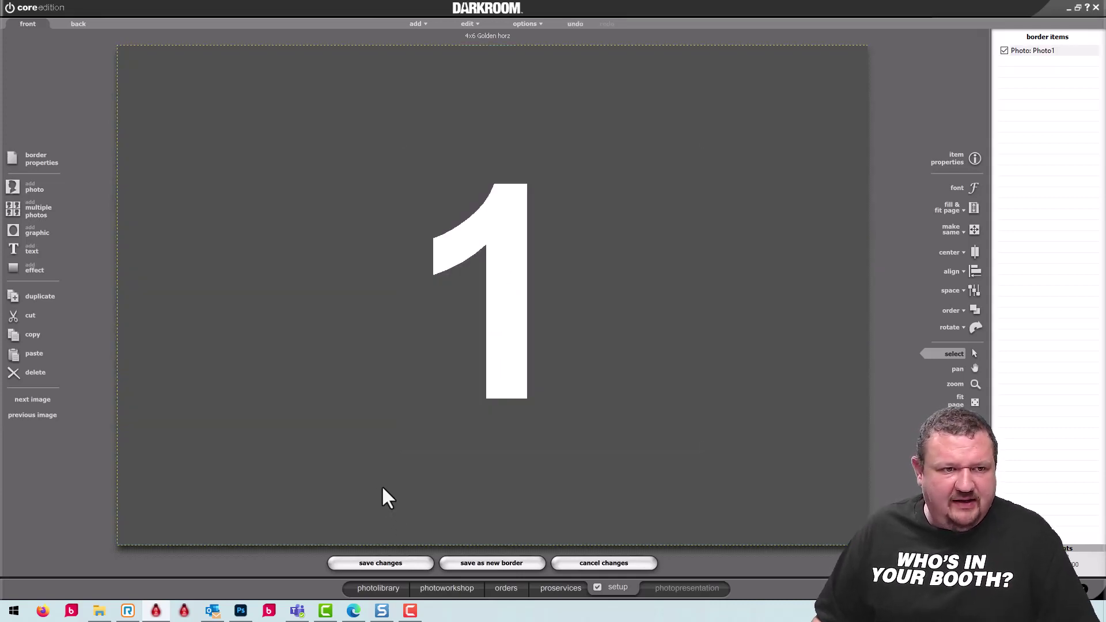
left_click(11, 227)
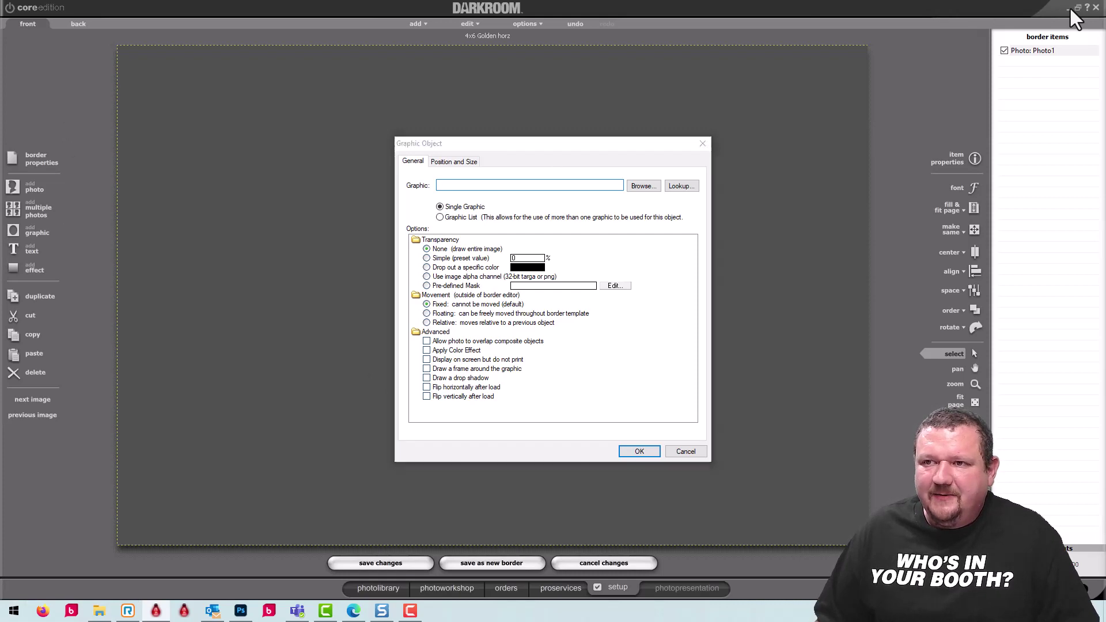
left_click(703, 144)
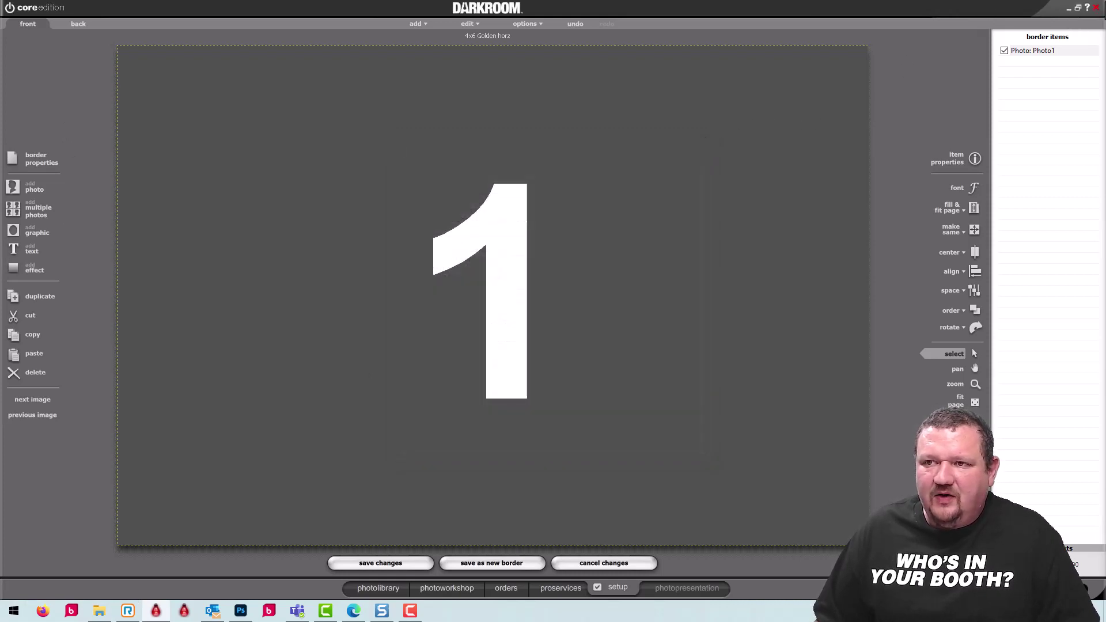
left_click(1067, 9)
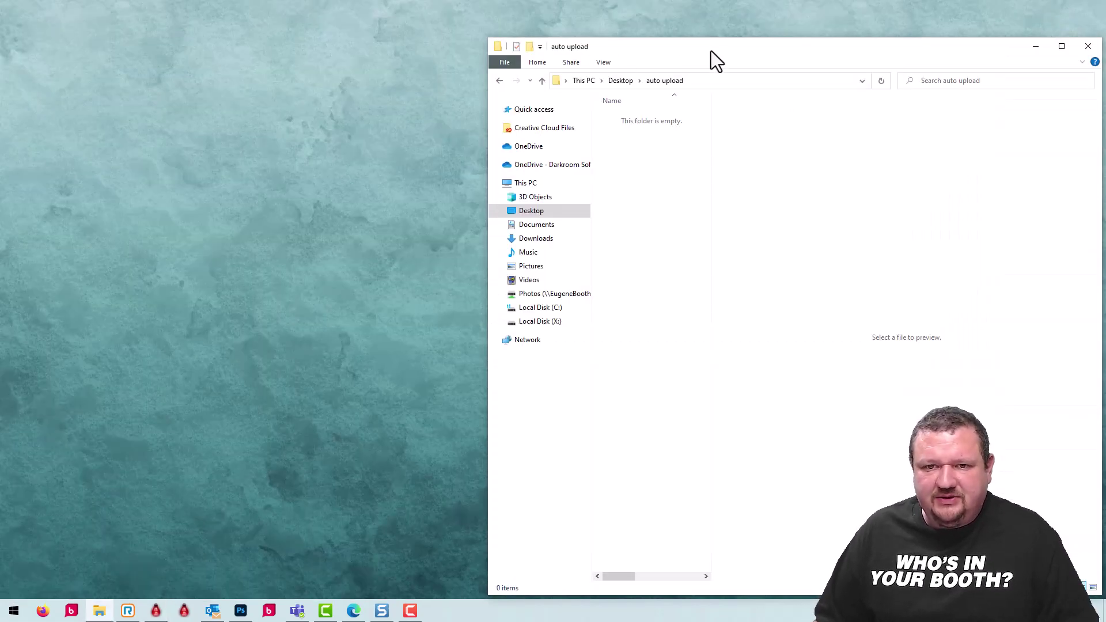
Open X:\Templates\Borders\My Templates\Demo Template and widen its file list
left_click(540, 321)
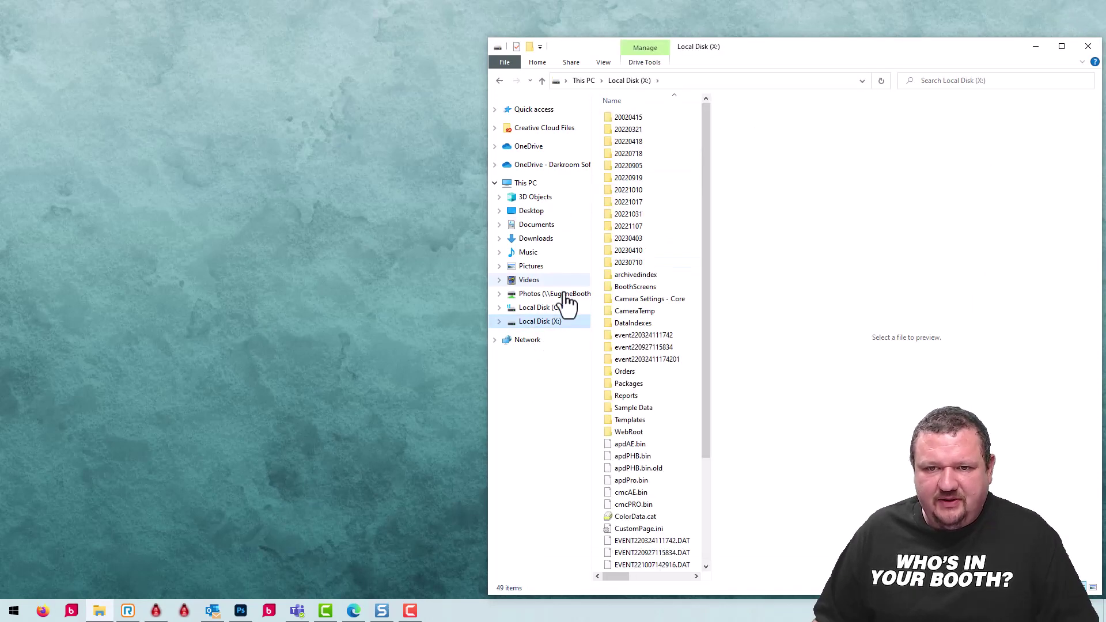
double_click(633, 420)
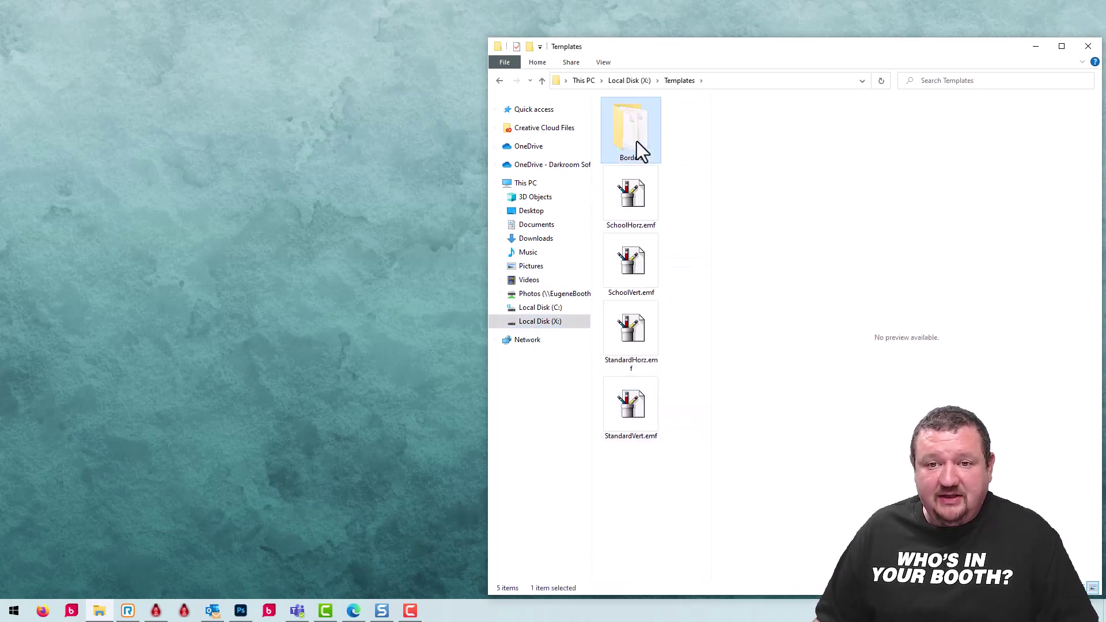
double_click(637, 141)
double_click(637, 141)
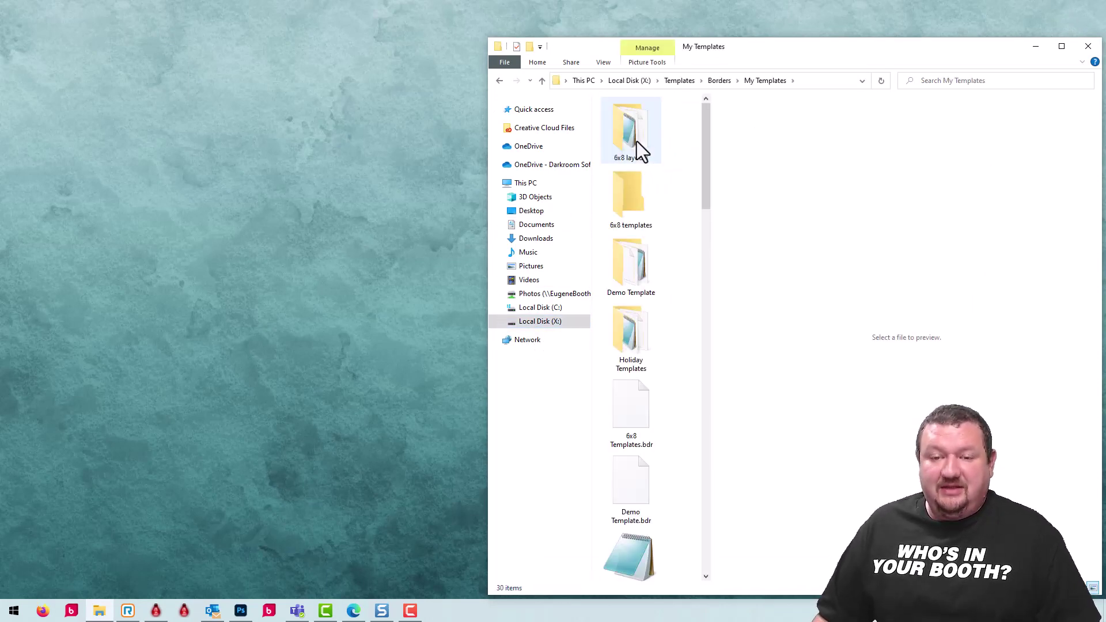
left_click(625, 279)
double_click(625, 277)
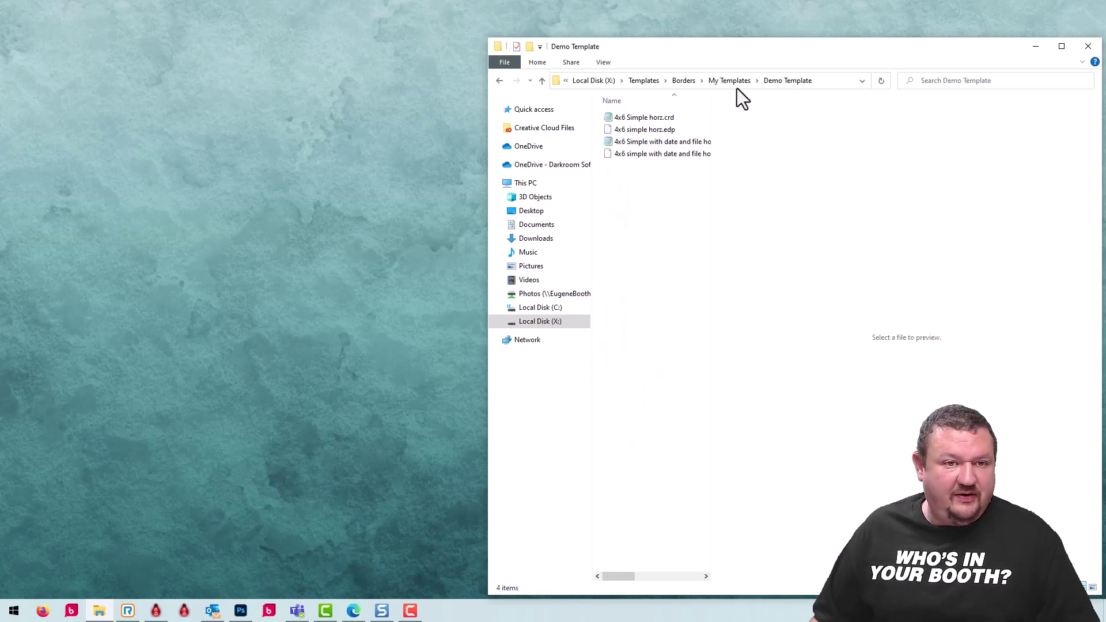
left_click_drag(778, 46, 350, 29)
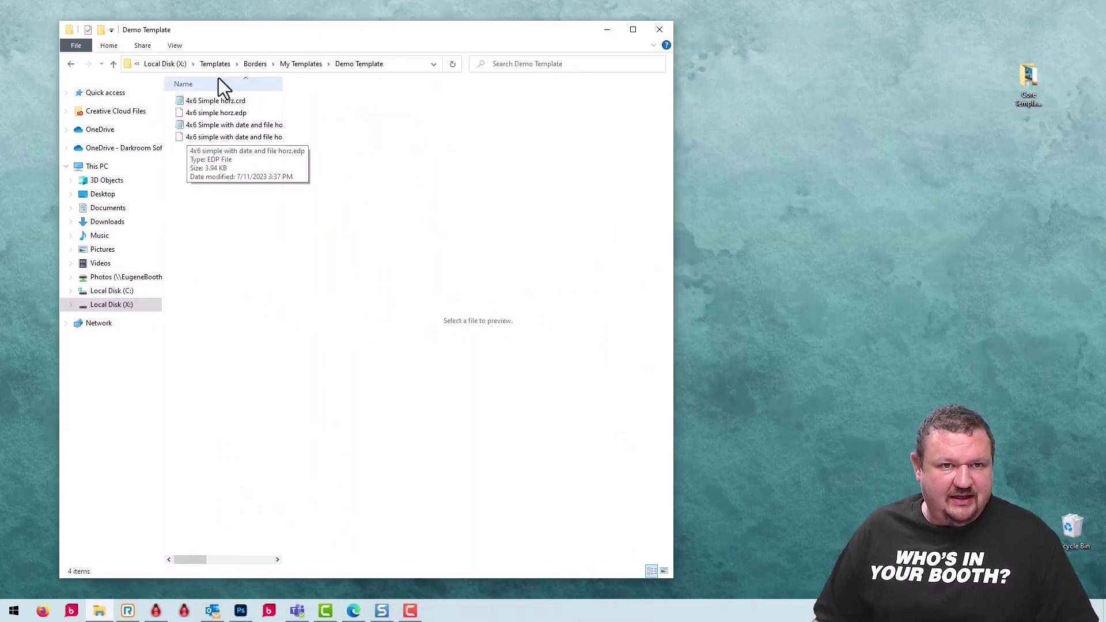
left_click_drag(282, 86, 402, 87)
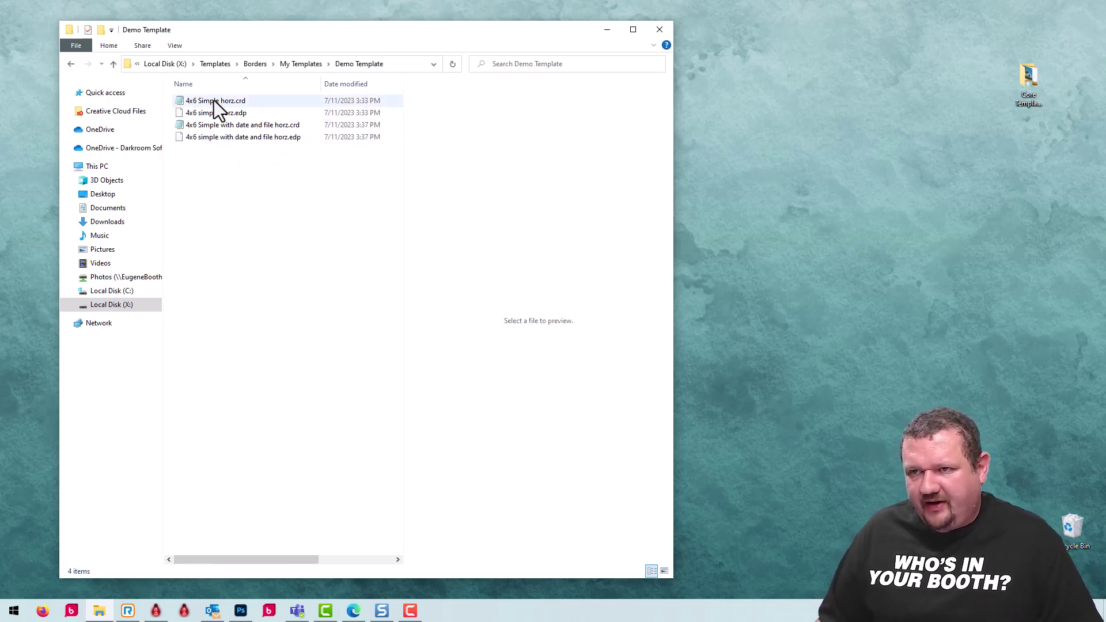
Copy all five images from Core Template Basics into the Demo Template folder
double_click(1025, 75)
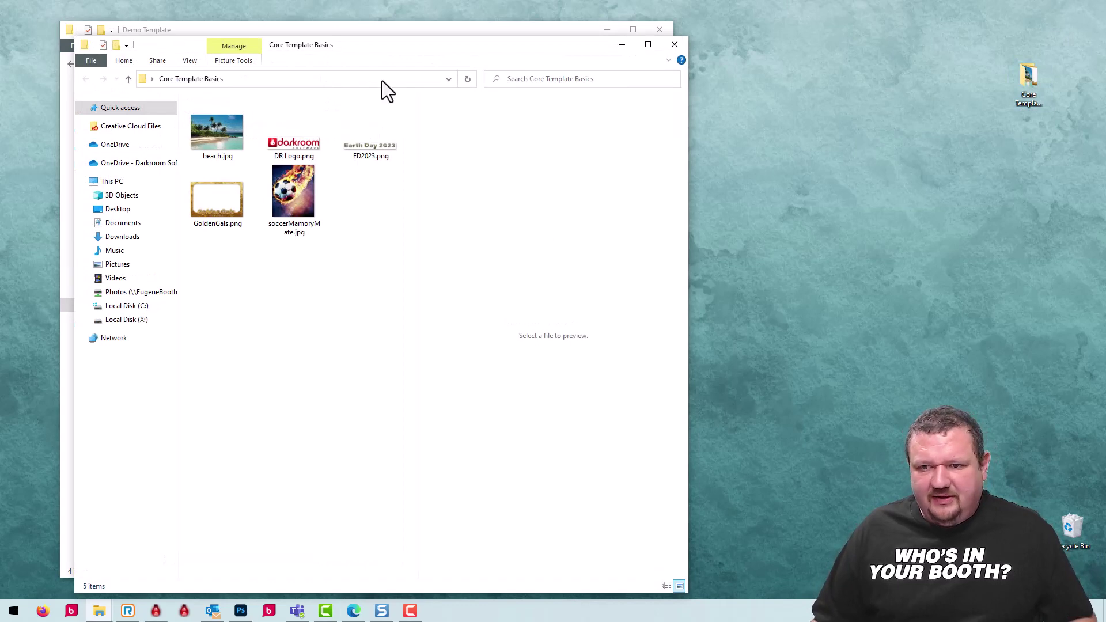
left_click_drag(388, 50, 878, 169)
left_click_drag(881, 389, 684, 188)
left_click_drag(734, 254, 303, 340)
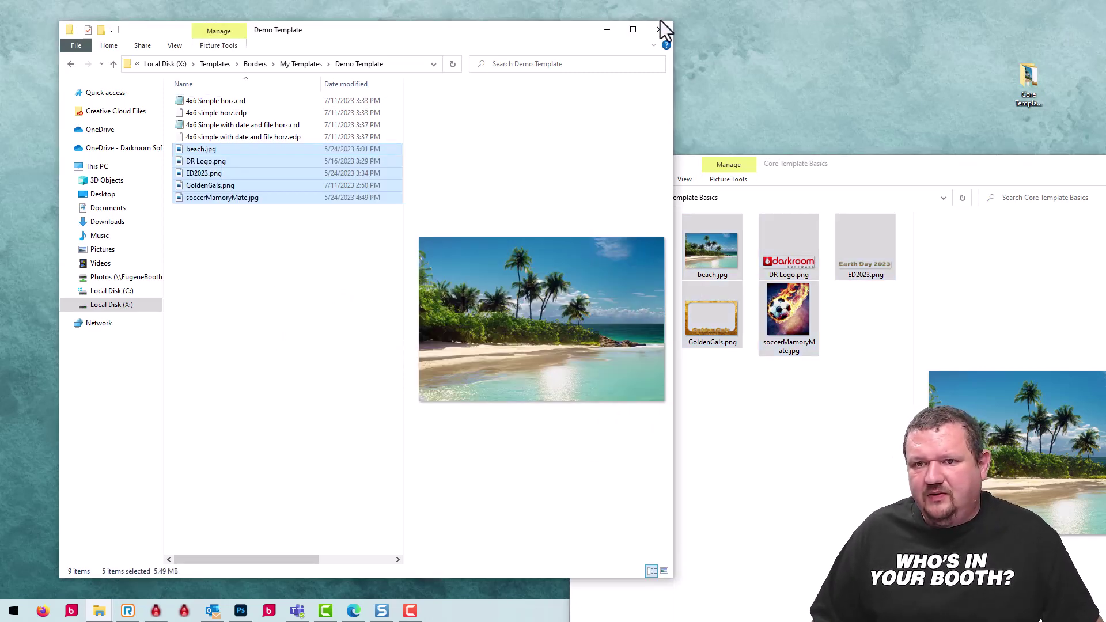
Close Core Template Basics, minimize Demo Template, and return to the Darkroom border editor
left_click_drag(662, 22, 663, 26)
left_click(890, 166)
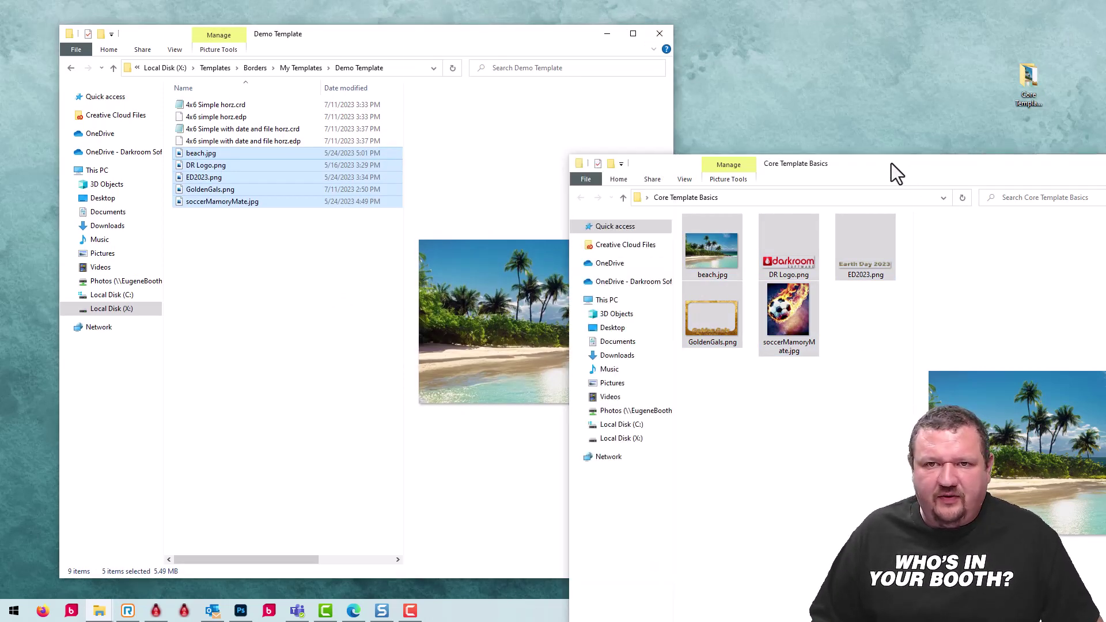
left_click_drag(891, 165, 628, 159)
left_click(905, 160)
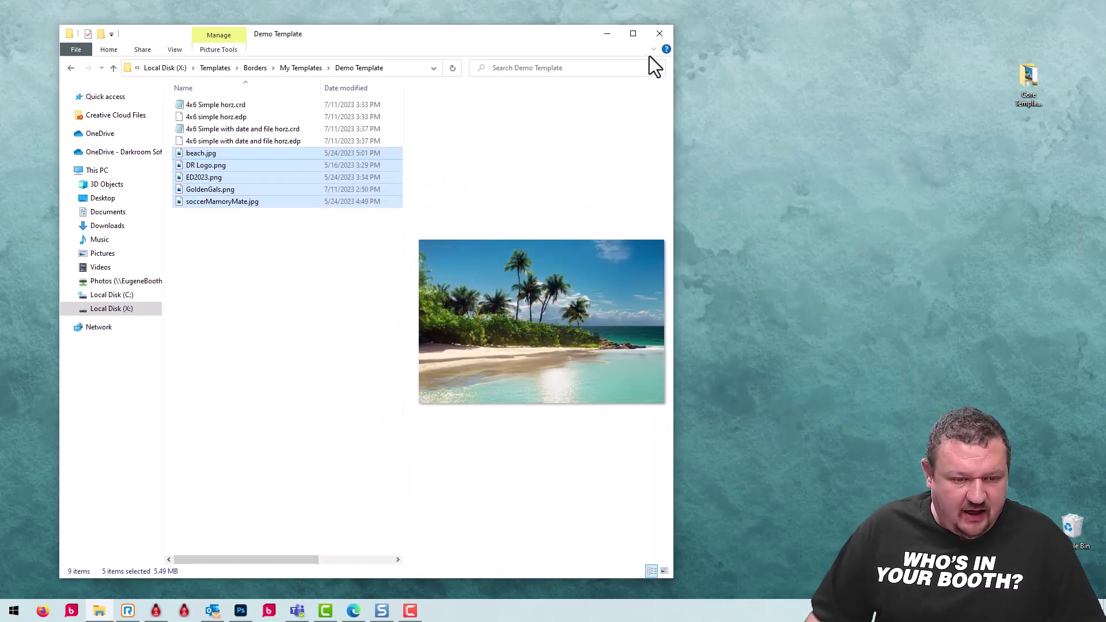
left_click(608, 34)
left_click(155, 611)
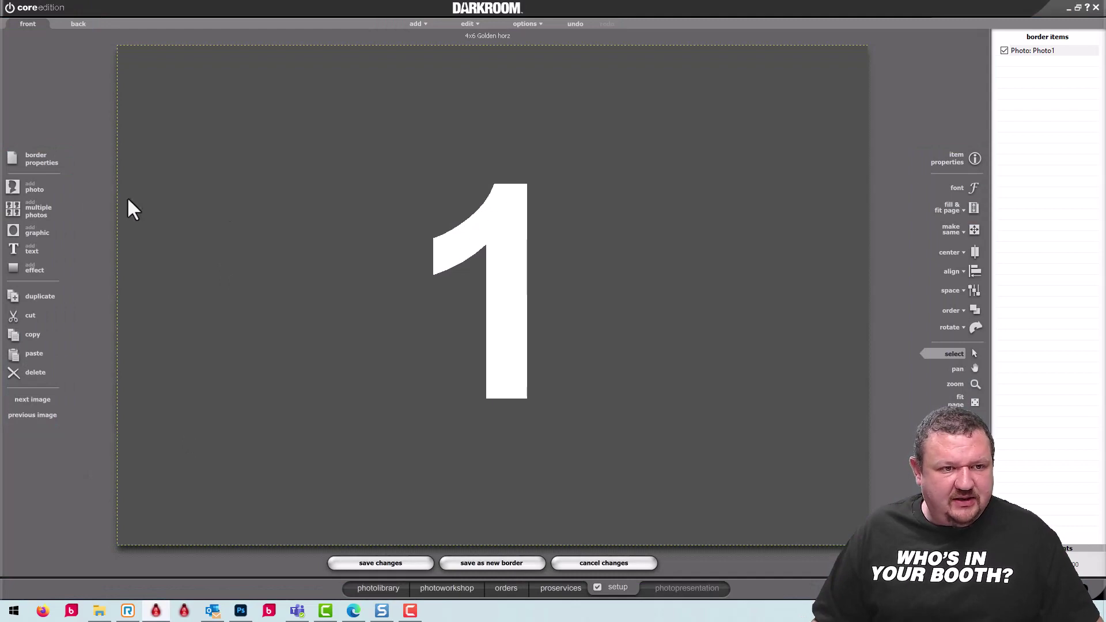
Add GoldenGals.png from the Demo Template folder as a graphic over the whole border
left_click(25, 230)
left_click(649, 186)
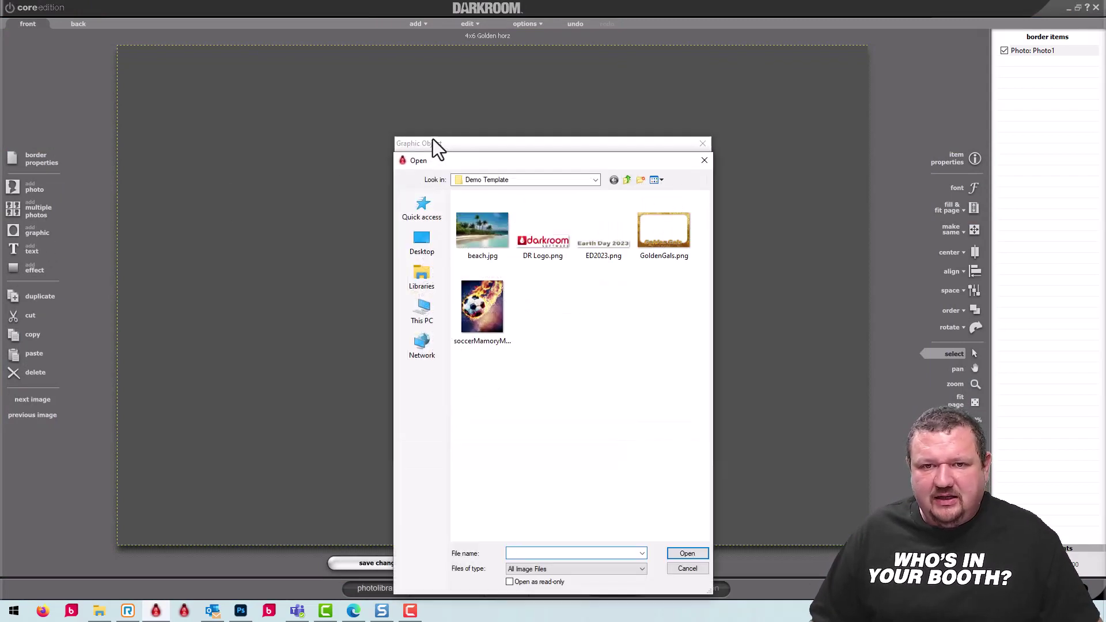
left_click(596, 179)
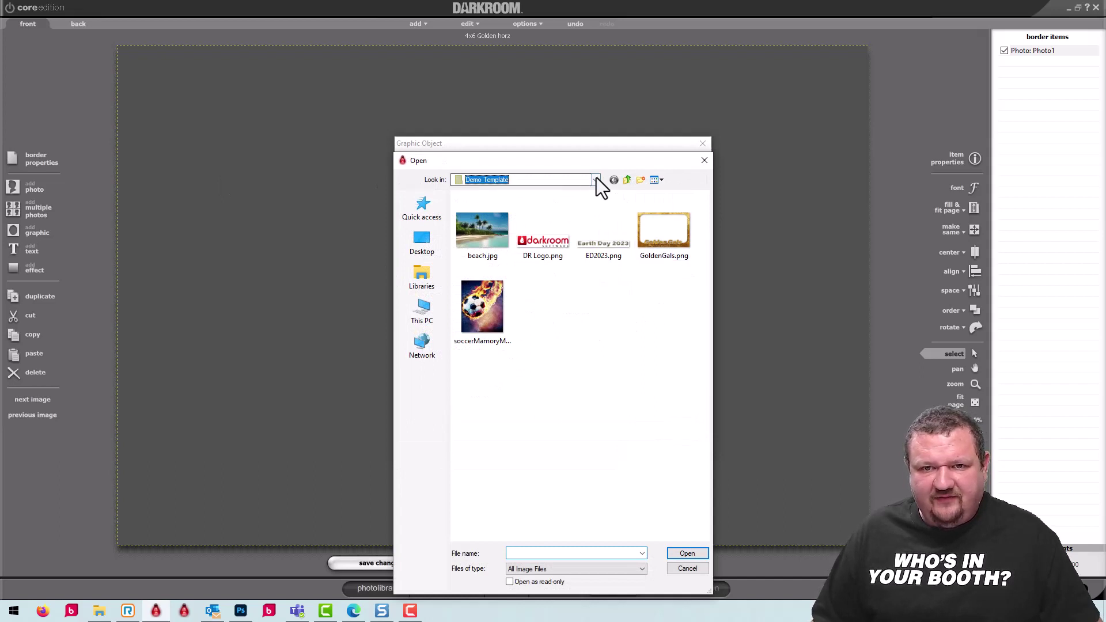
scroll(596, 195, "up", 4)
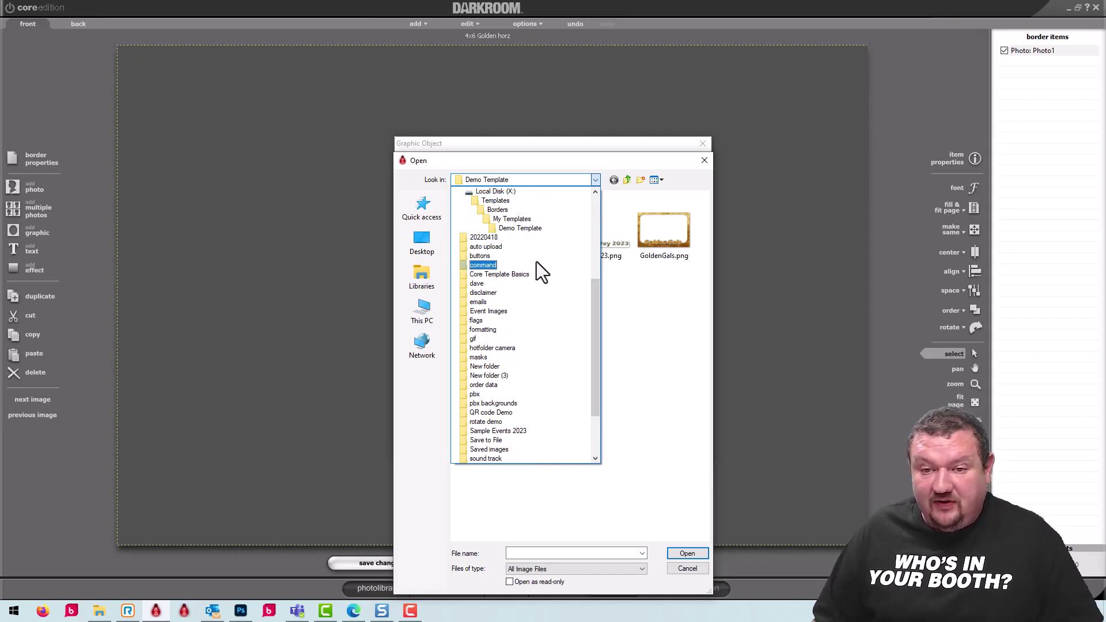
left_click(642, 253)
left_click(666, 250)
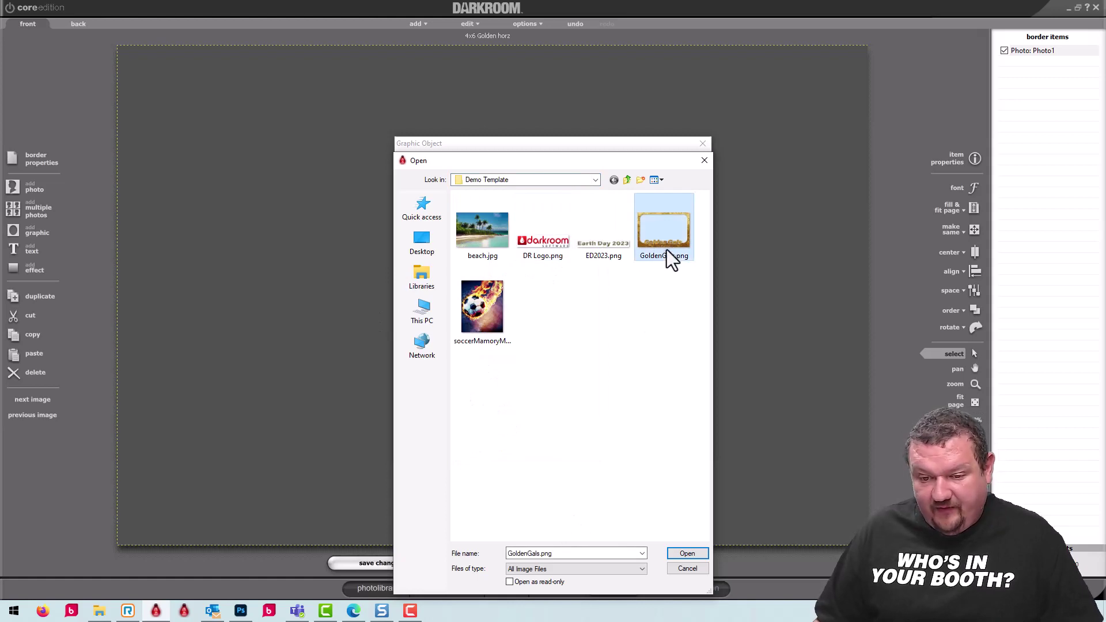
left_click(682, 551)
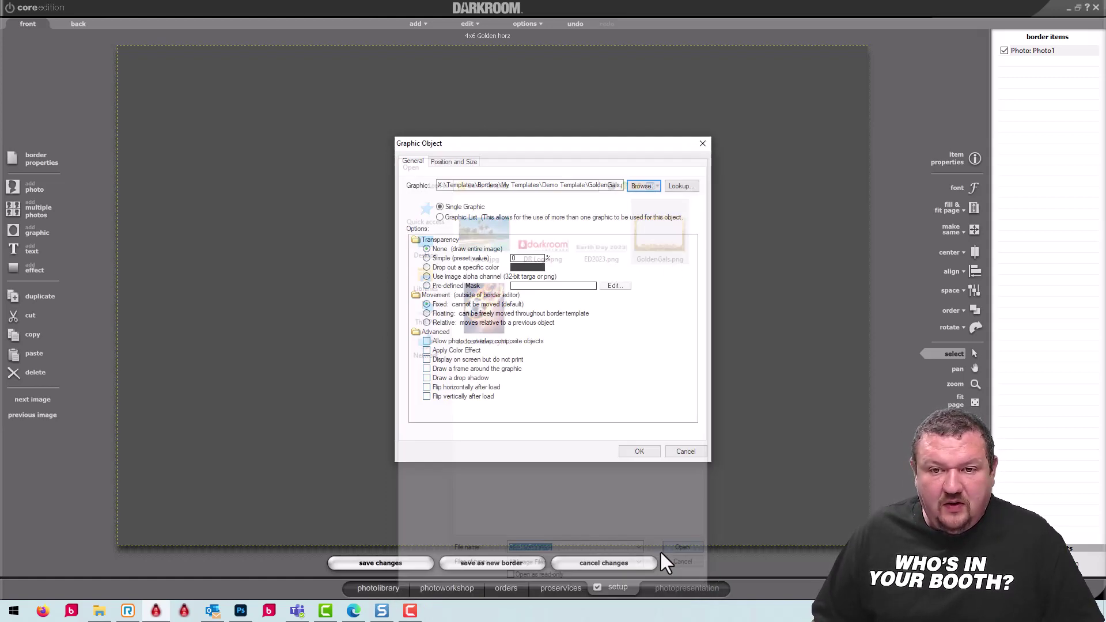
left_click(650, 455)
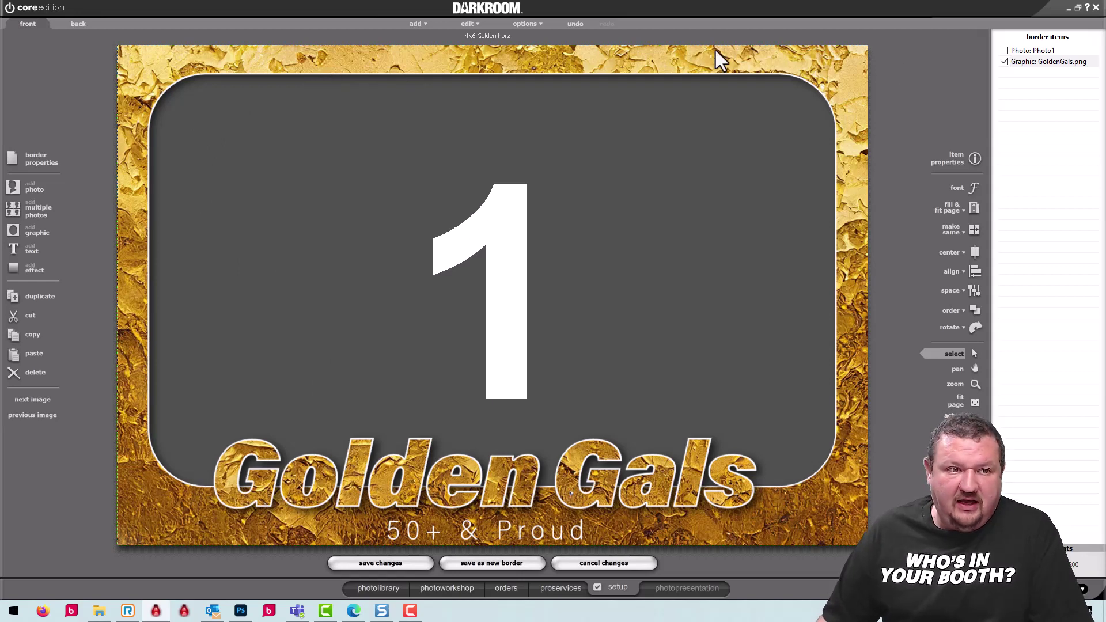
Widen Photo1's left and right edges and raise its bottom above the Golden Gals text
double_click(131, 80)
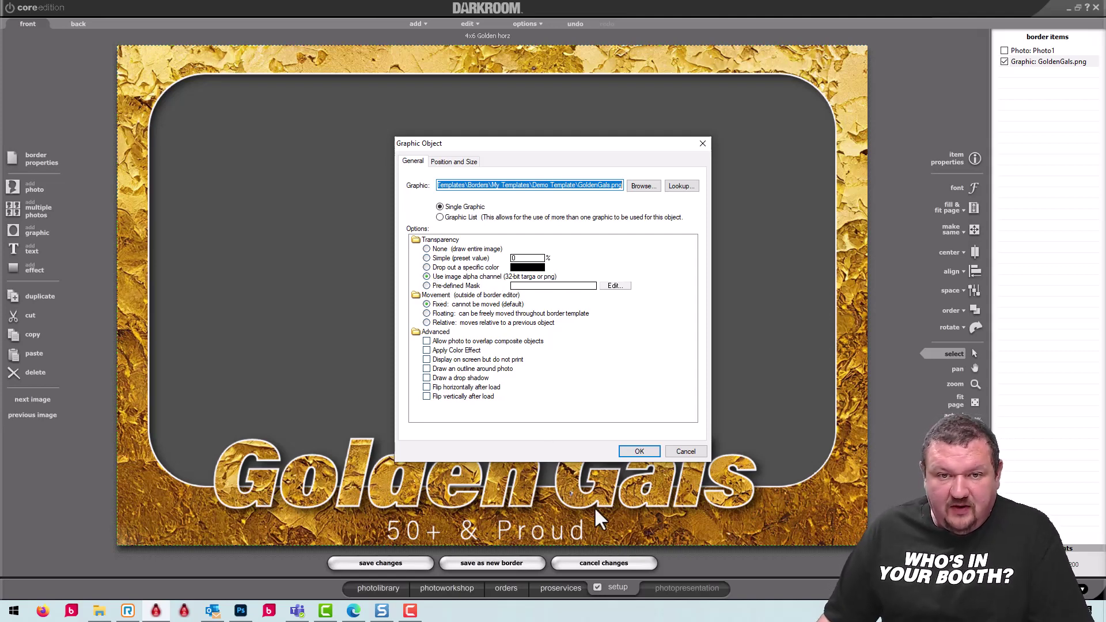
left_click(636, 452)
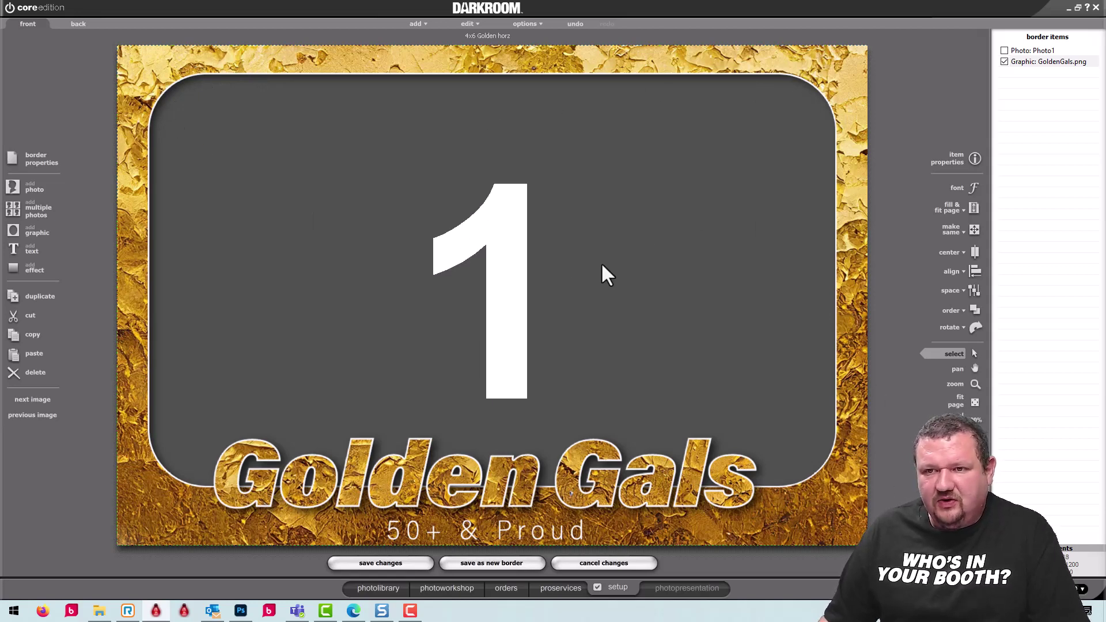
left_click(465, 227)
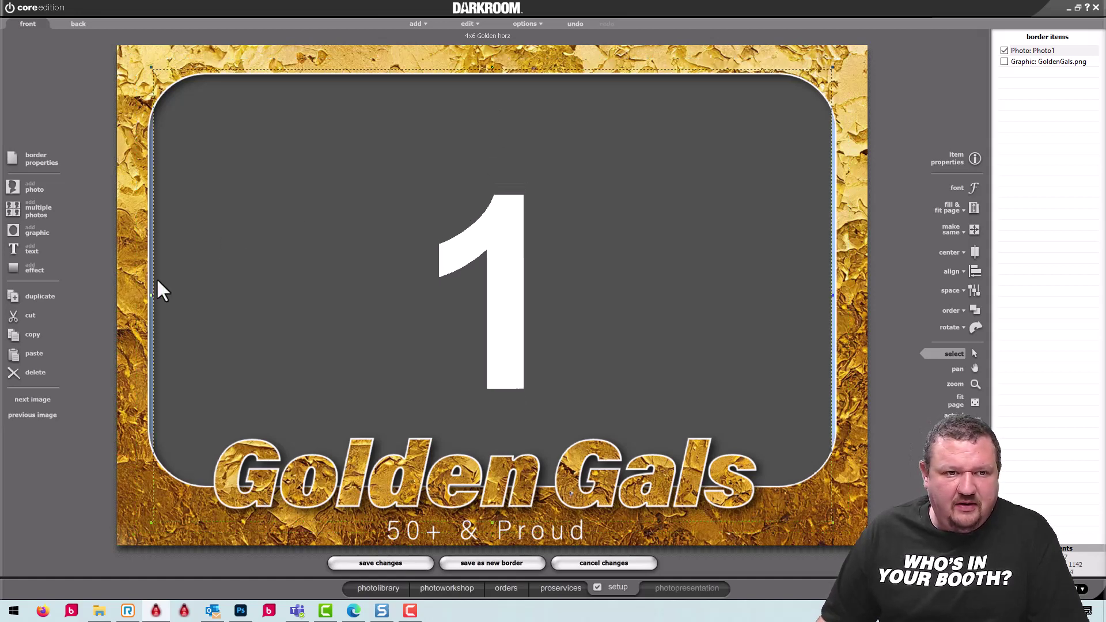
left_click_drag(152, 295, 143, 295)
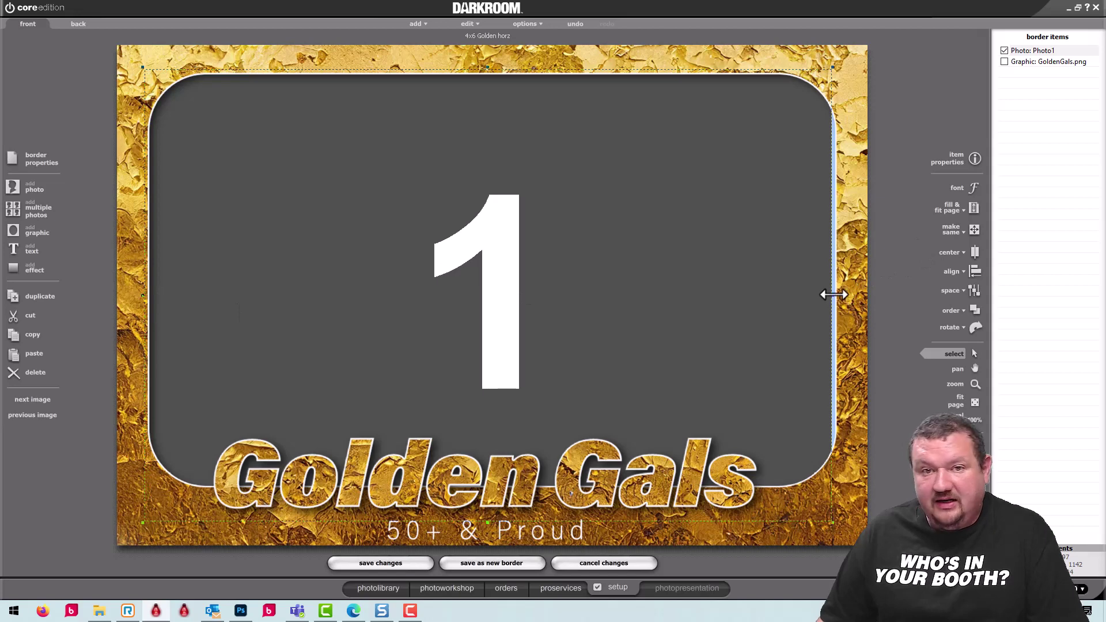
left_click_drag(833, 295, 841, 295)
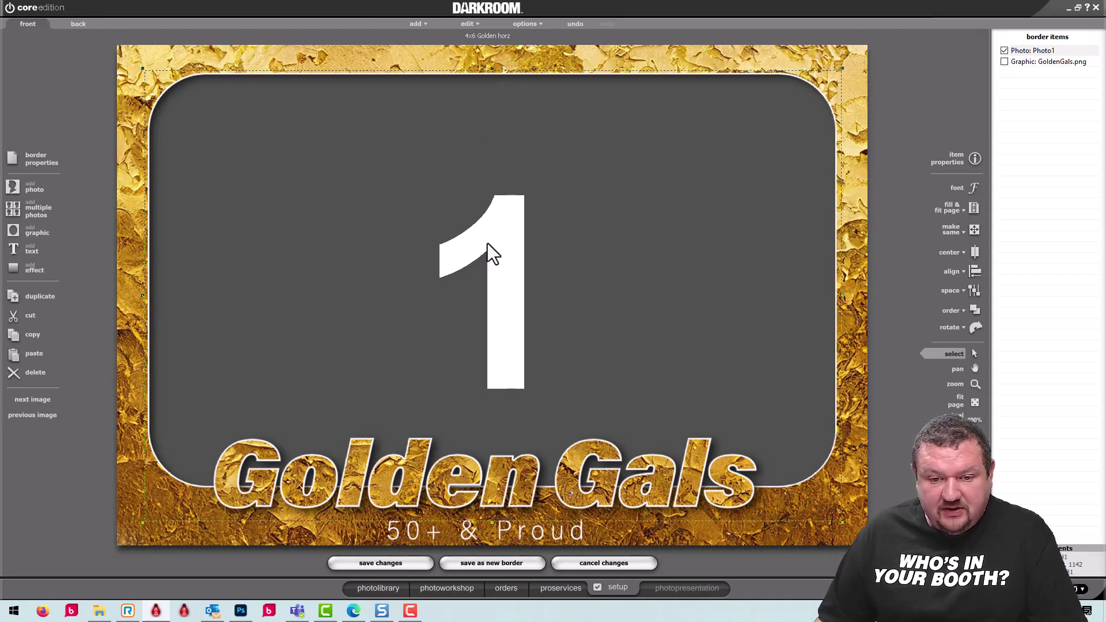
left_click_drag(493, 523, 492, 492)
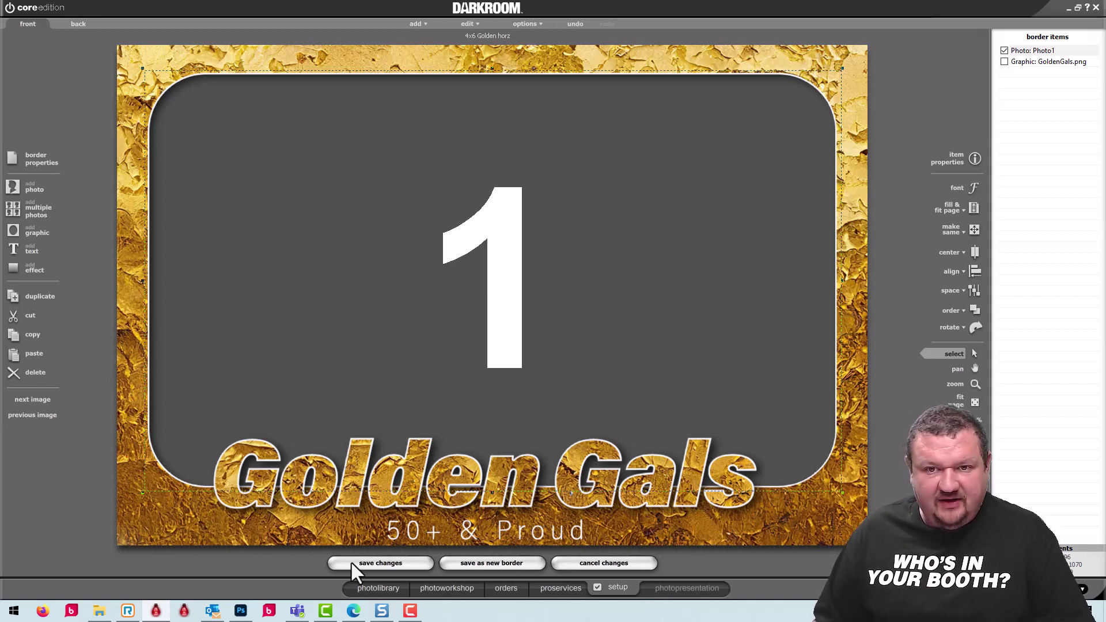
left_click(483, 561)
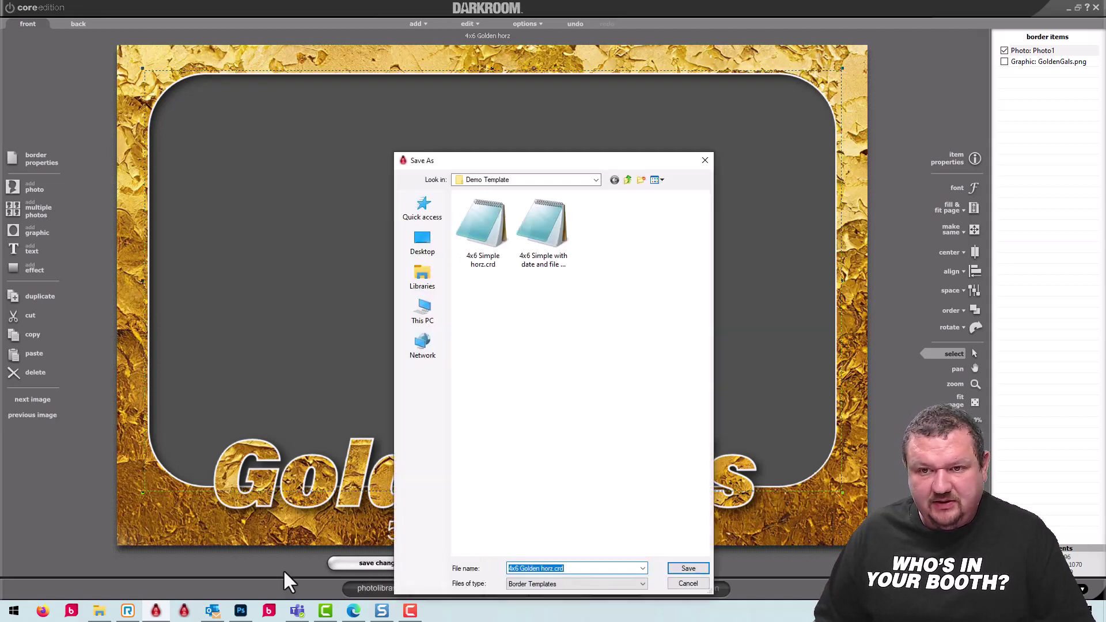
left_click(689, 569)
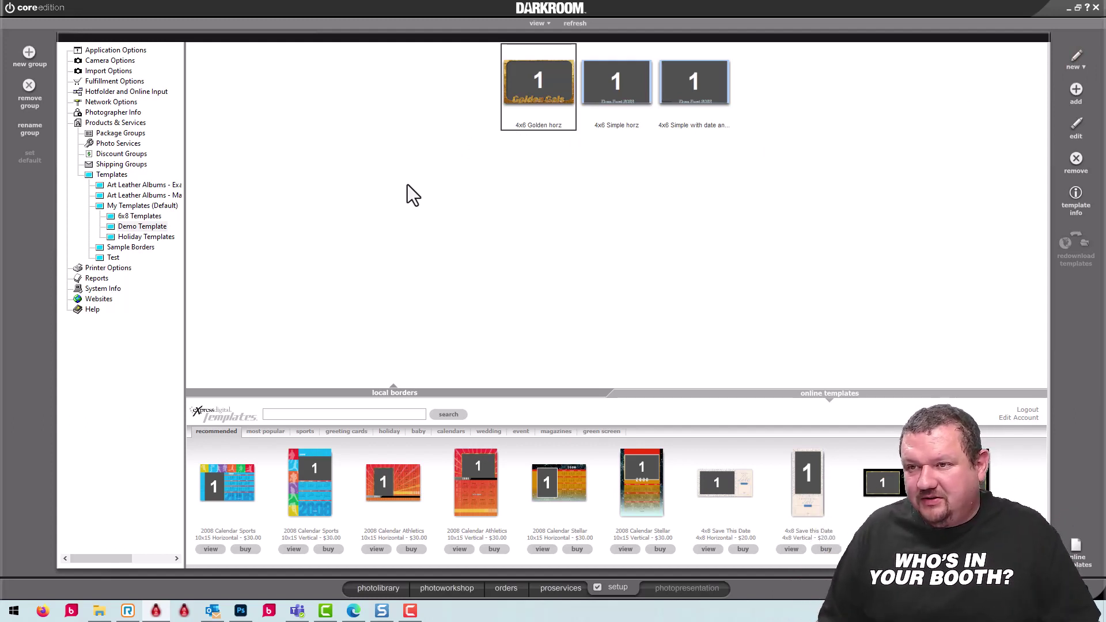
Create a new border described '4x6 with logo horz' with a white page colour
left_click(1076, 62)
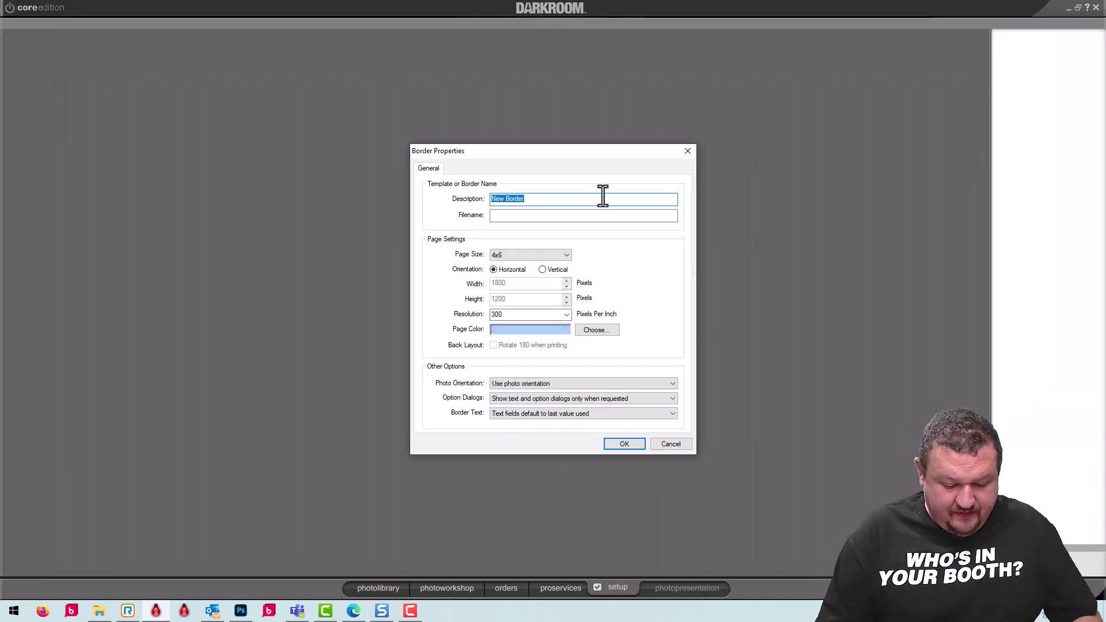
type("4x6")
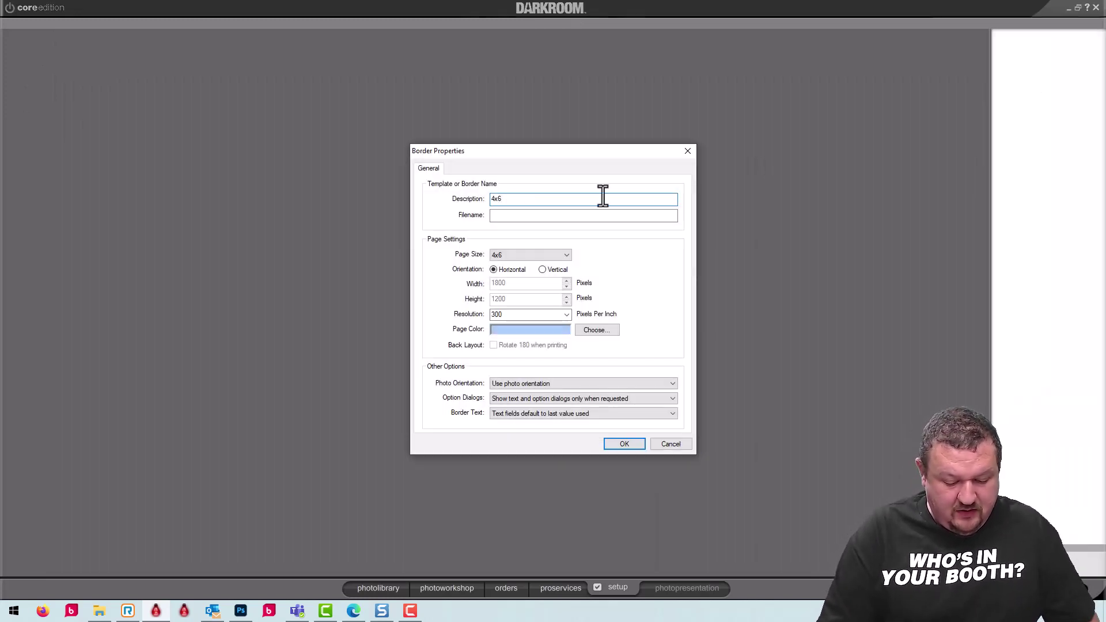
type(" with")
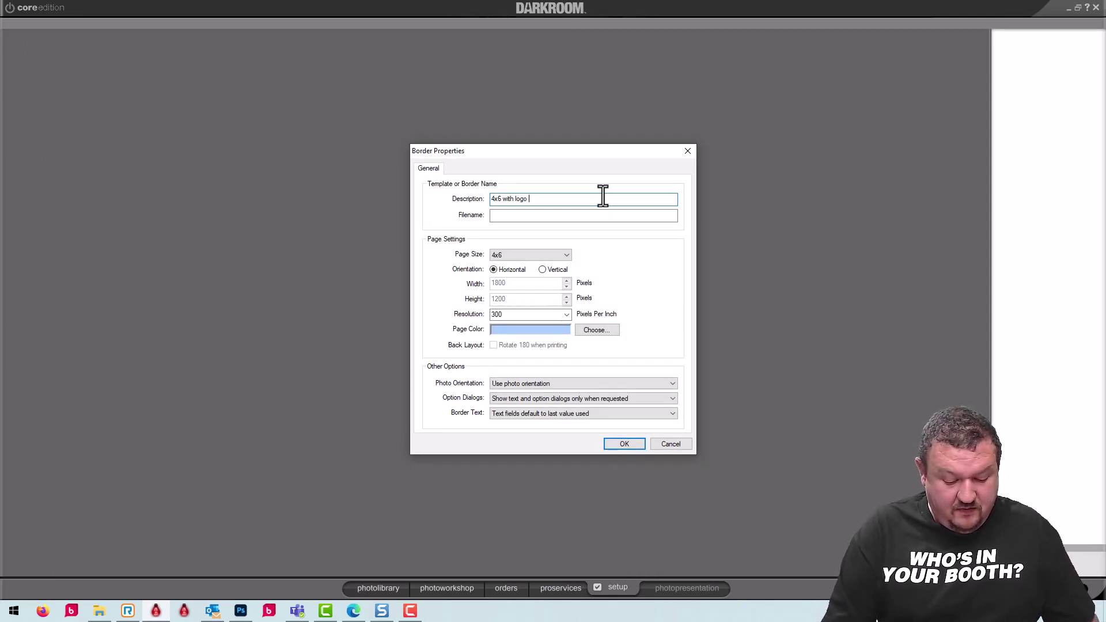
type("logo horz")
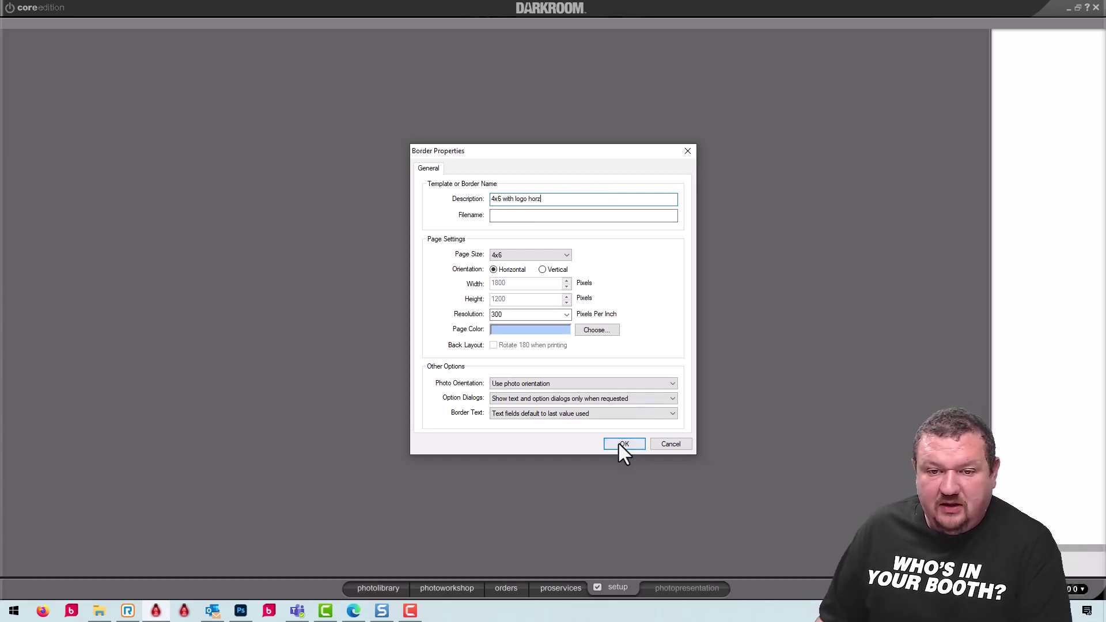
left_click(598, 329)
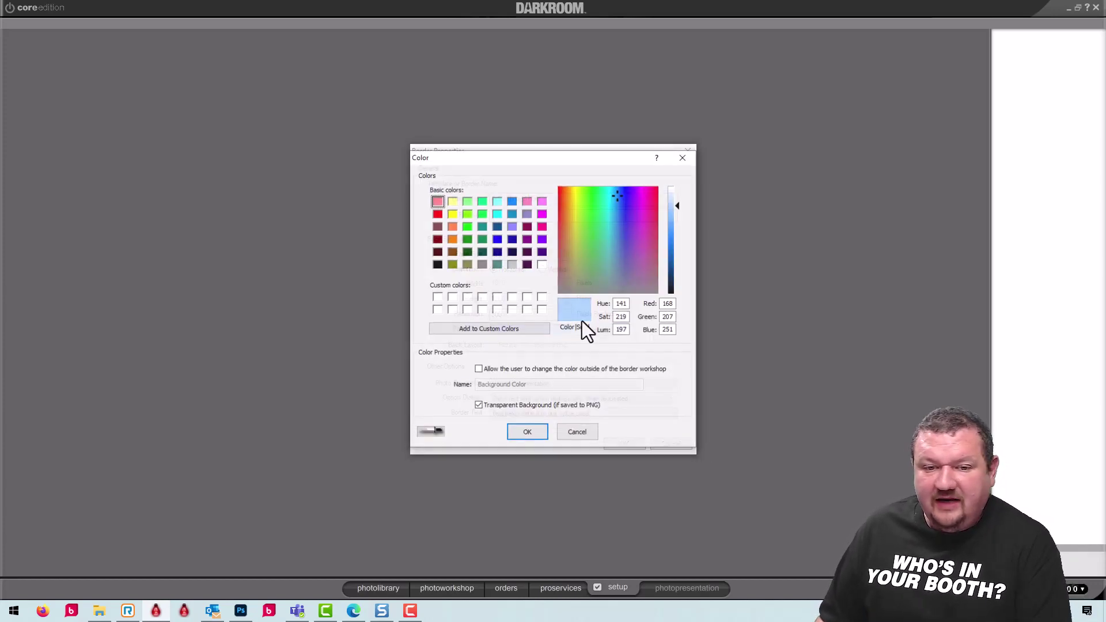
left_click(435, 298)
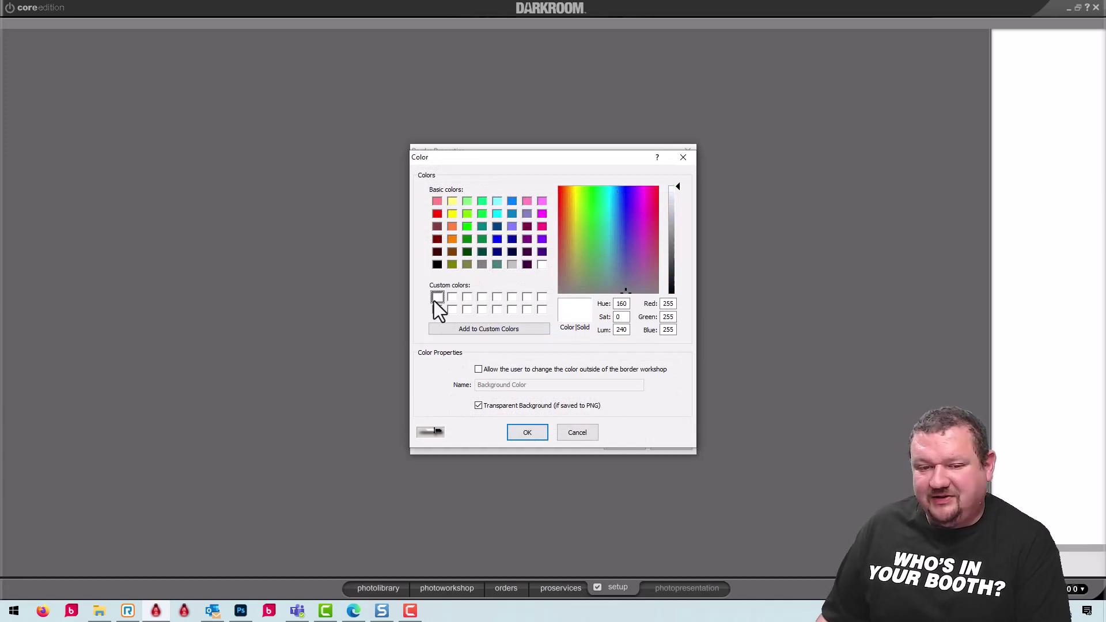
left_click(525, 435)
left_click(611, 445)
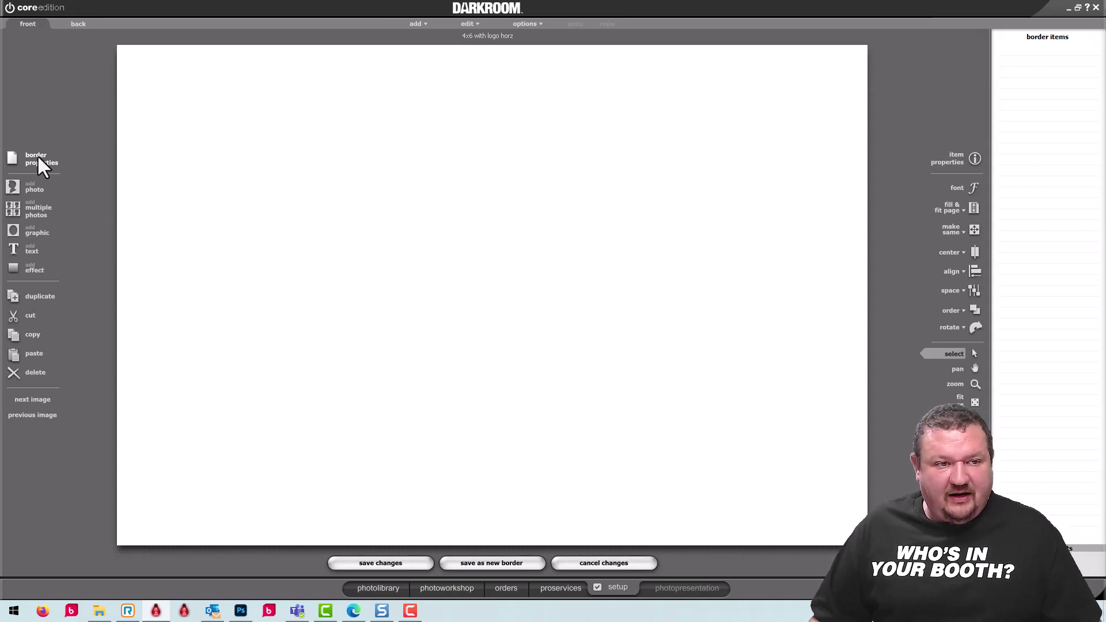
Add a full-page photo placeholder and the DR Logo.png graphic to the border
left_click(27, 190)
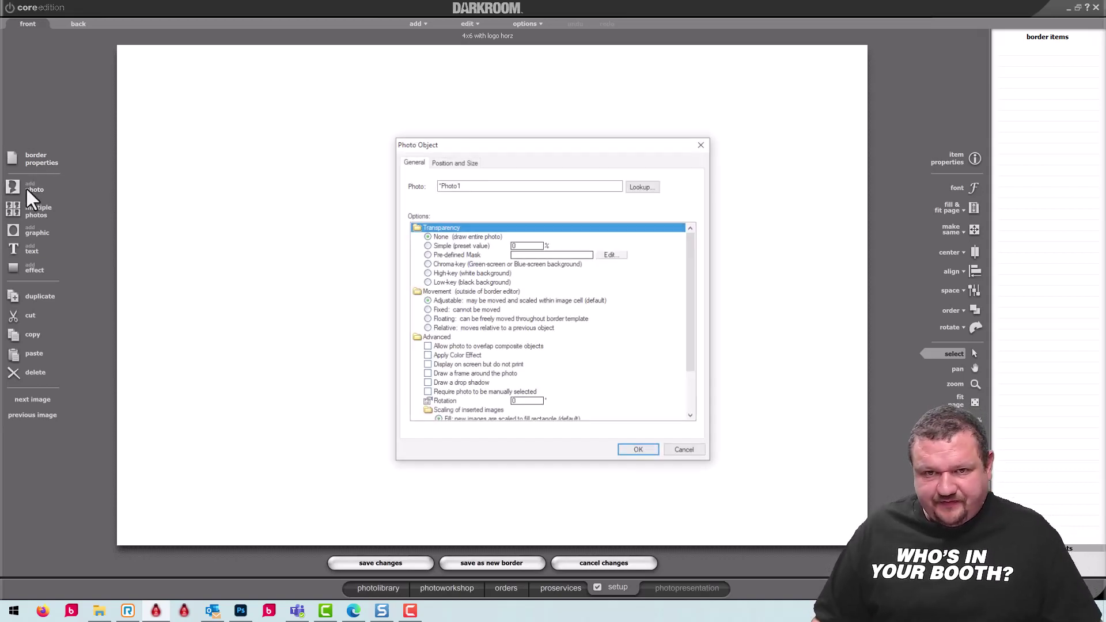
left_click(630, 454)
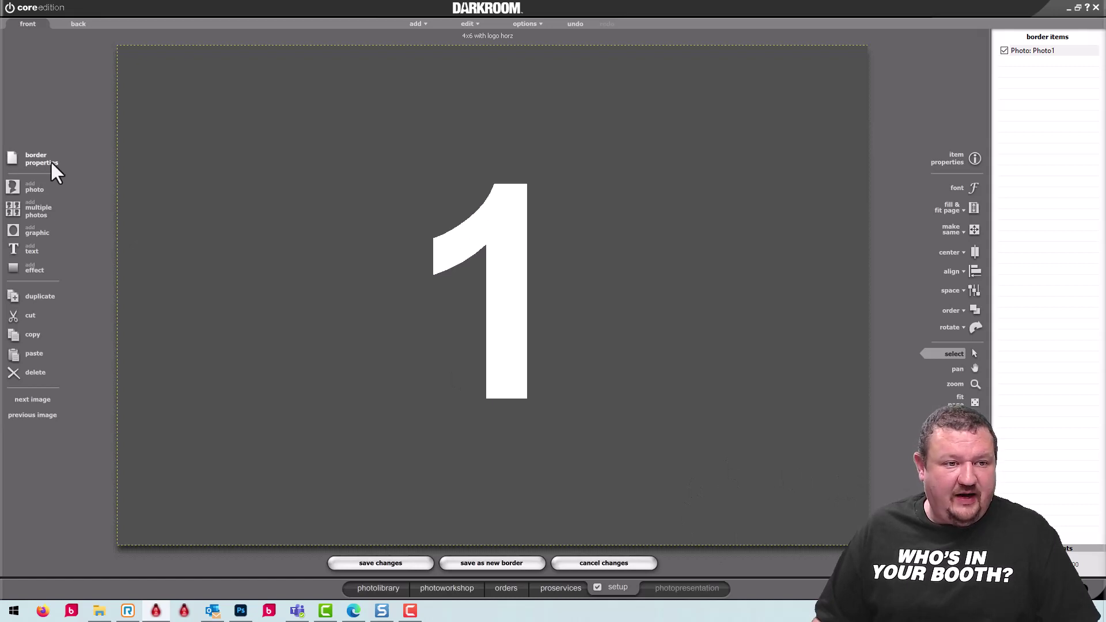
left_click(24, 229)
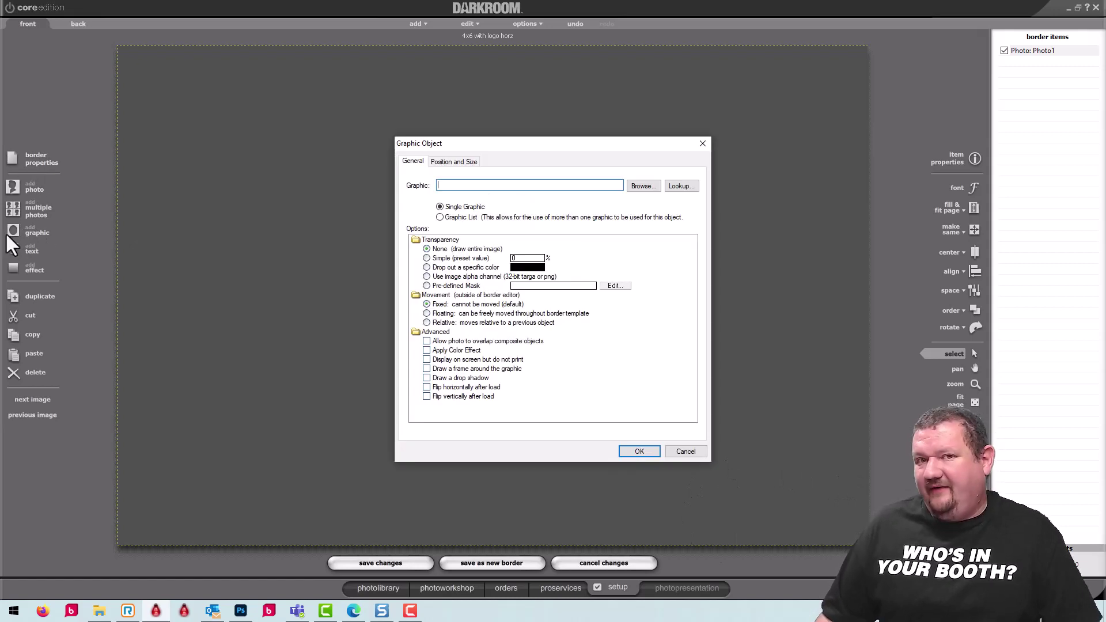
left_click(647, 189)
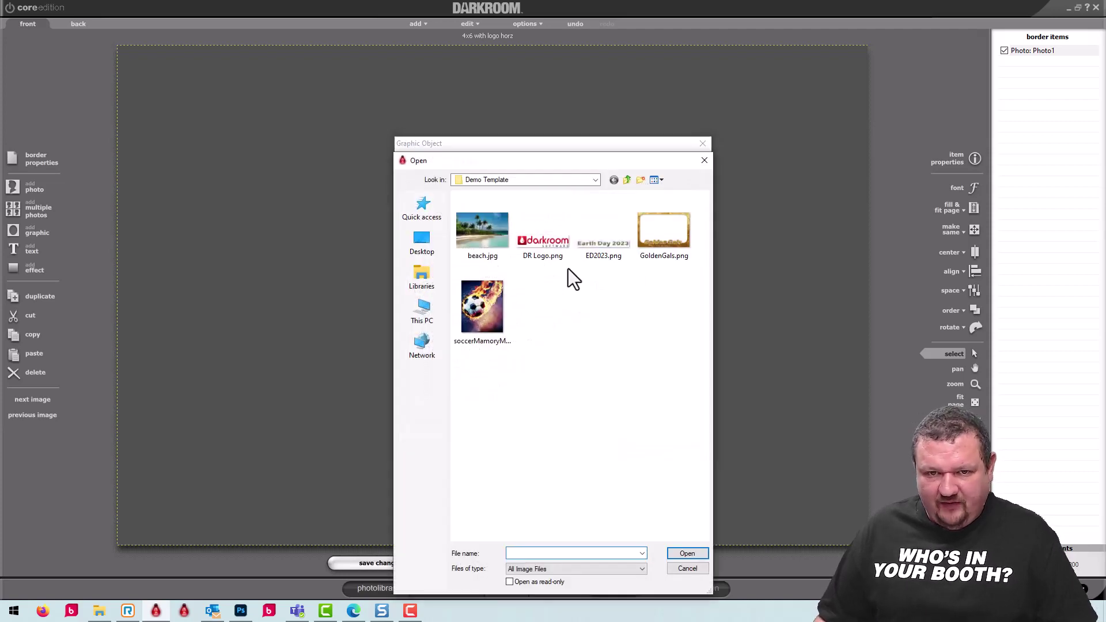
left_click(538, 239)
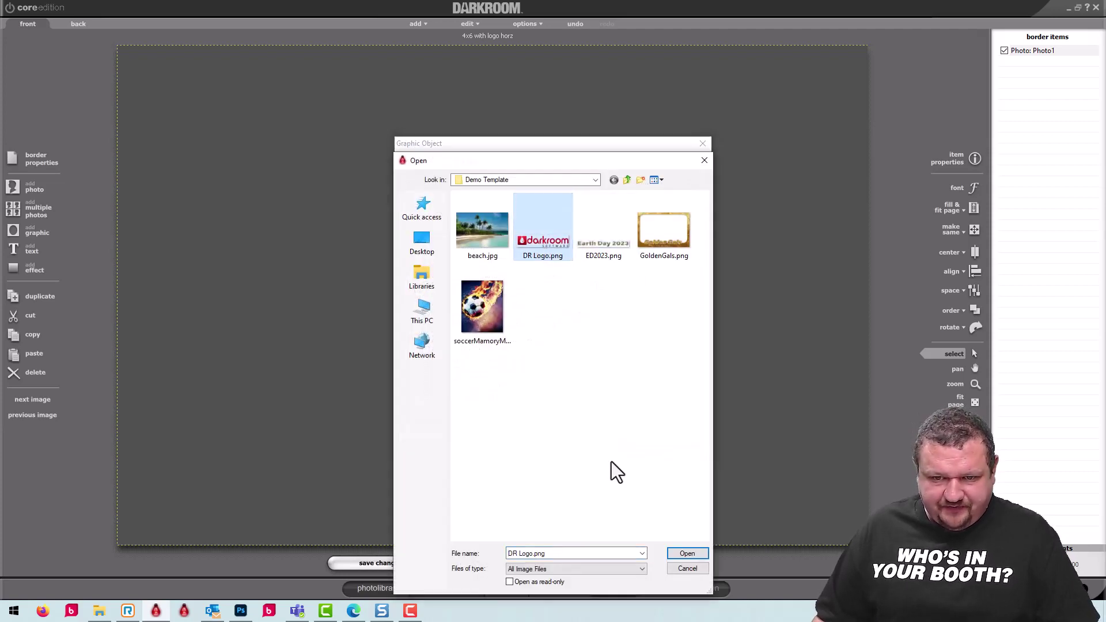
left_click(687, 553)
left_click(636, 446)
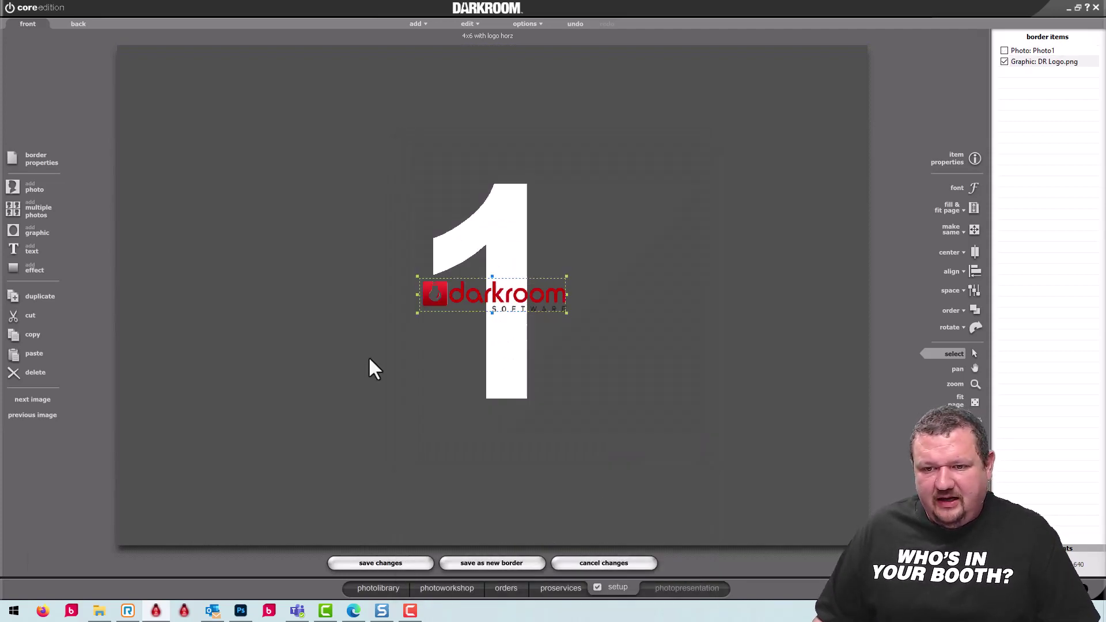
Position the DR logo at the bottom centre of the page
left_click_drag(547, 297, 835, 514)
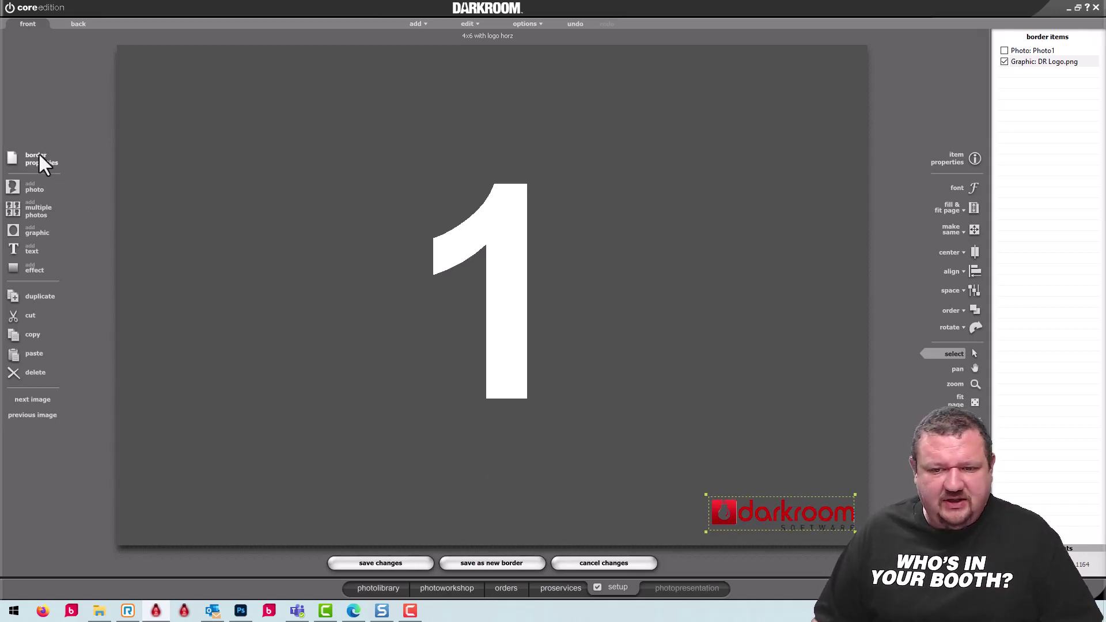
left_click_drag(816, 517, 476, 485)
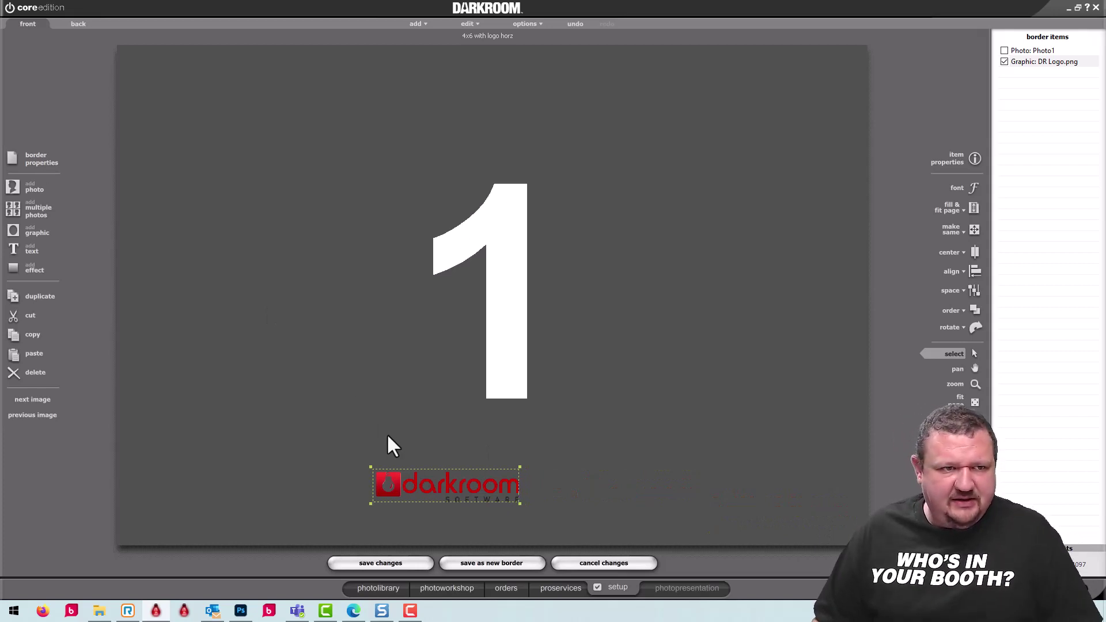
left_click(38, 162)
Rename the border to '5x7 with logo vert' and set its orientation to vertical
left_click(562, 198)
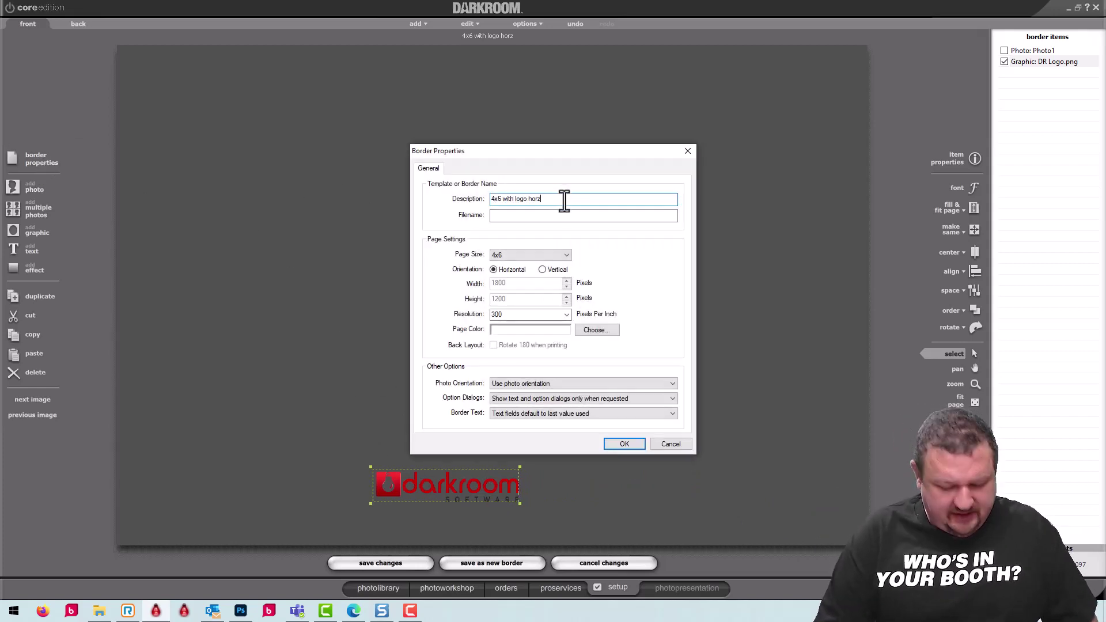
key("BackSpace")
key("BackSpace")
key("BackSpace")
key("BackSpace")
key("BackSpace")
type("vert")
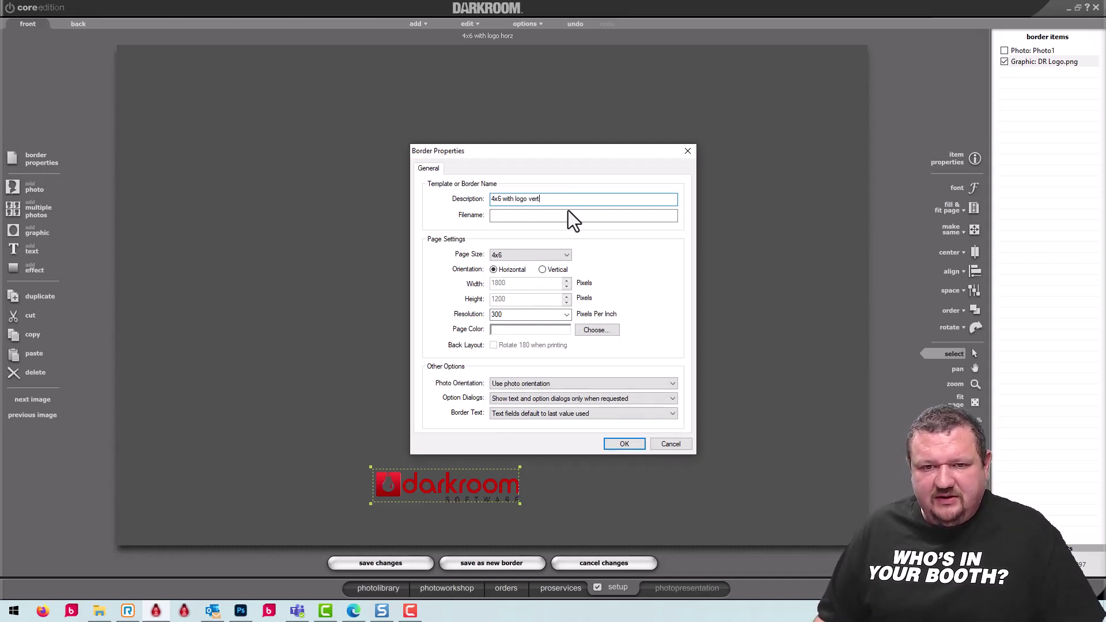
left_click(542, 269)
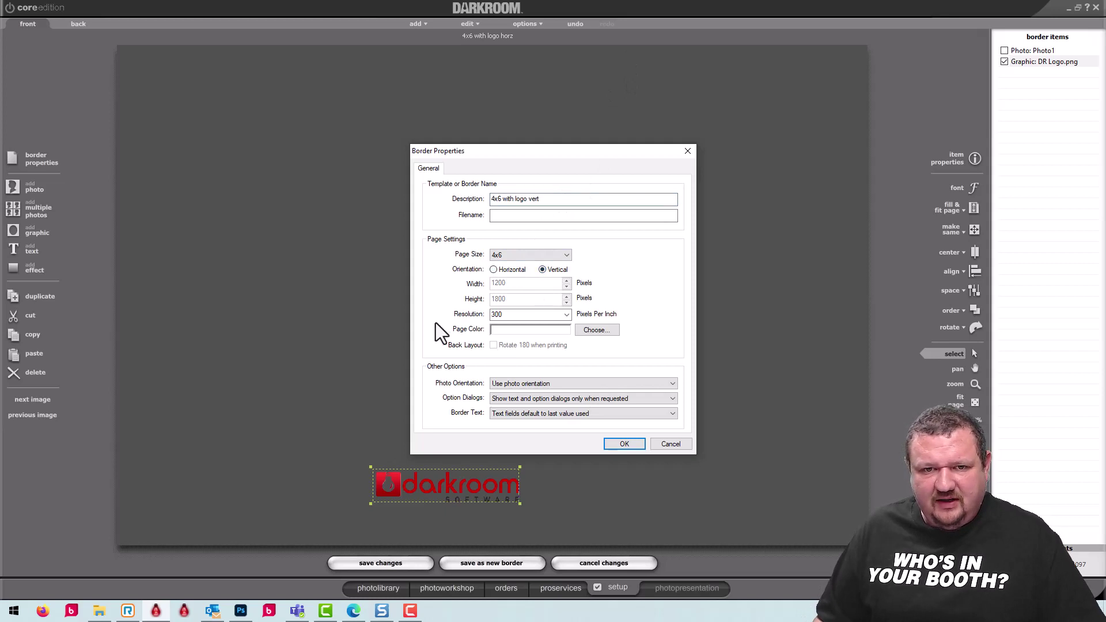
double_click(498, 199)
type("5x7")
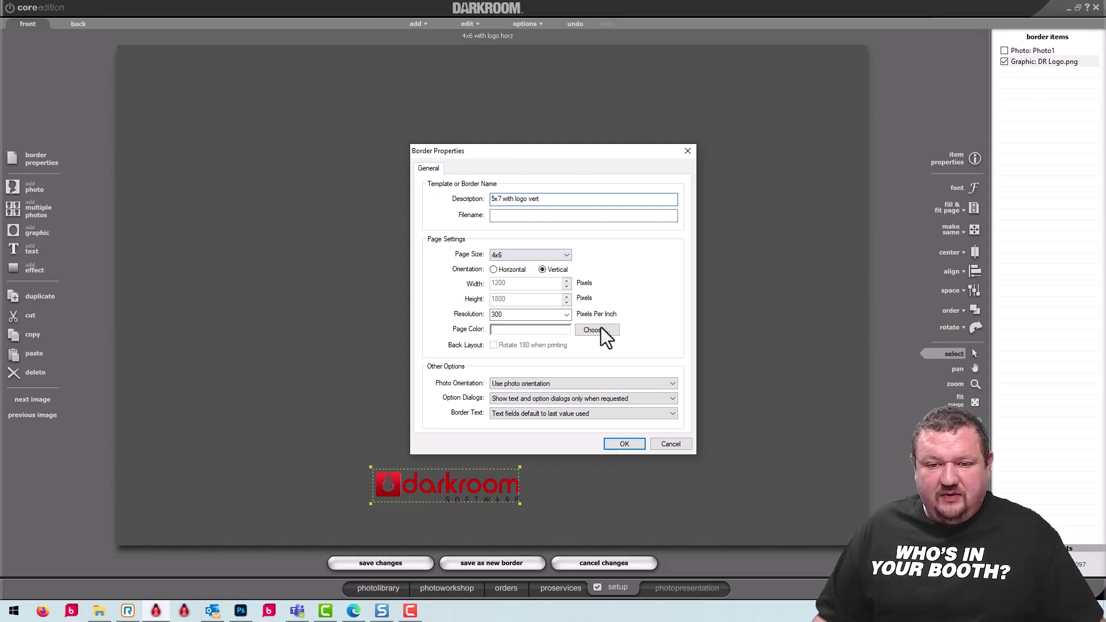
left_click(625, 445)
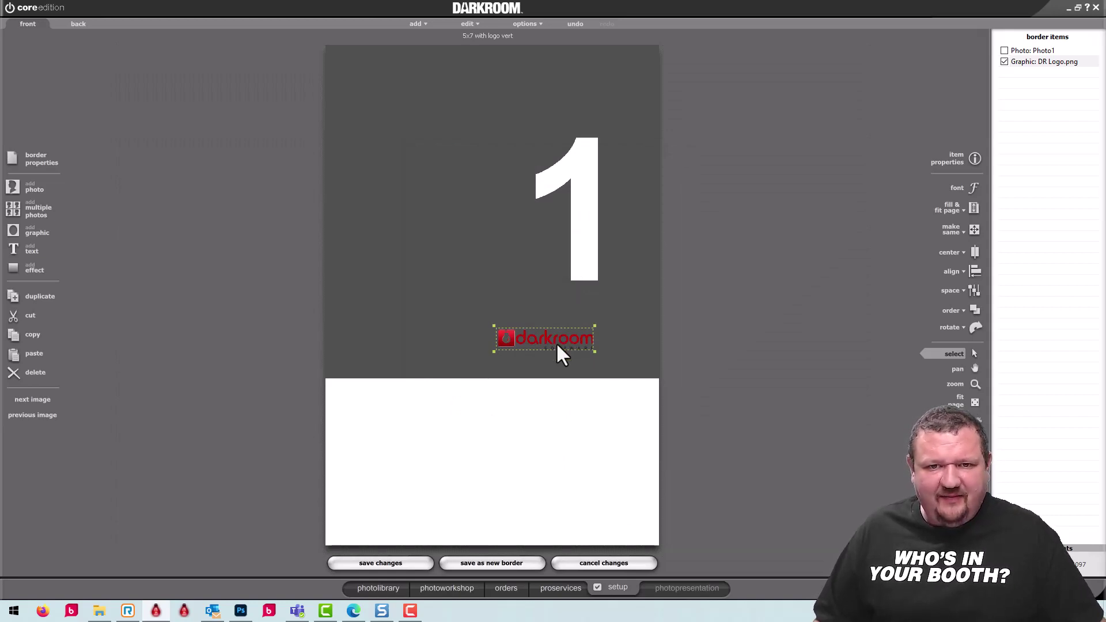
Change the border's page size to 5x7
left_click(38, 163)
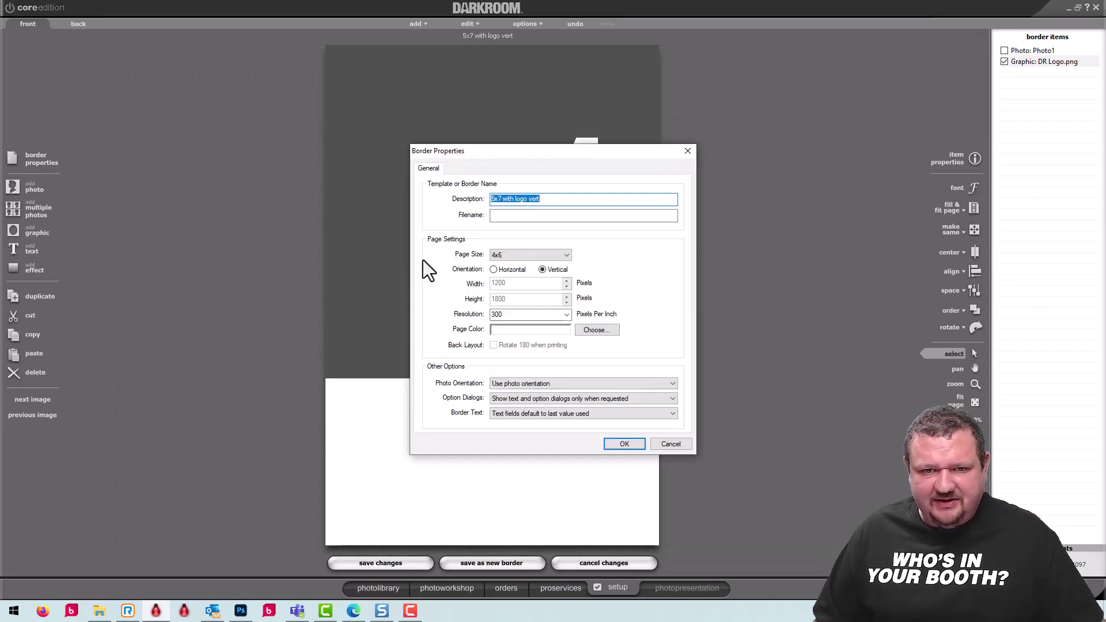
left_click(510, 254)
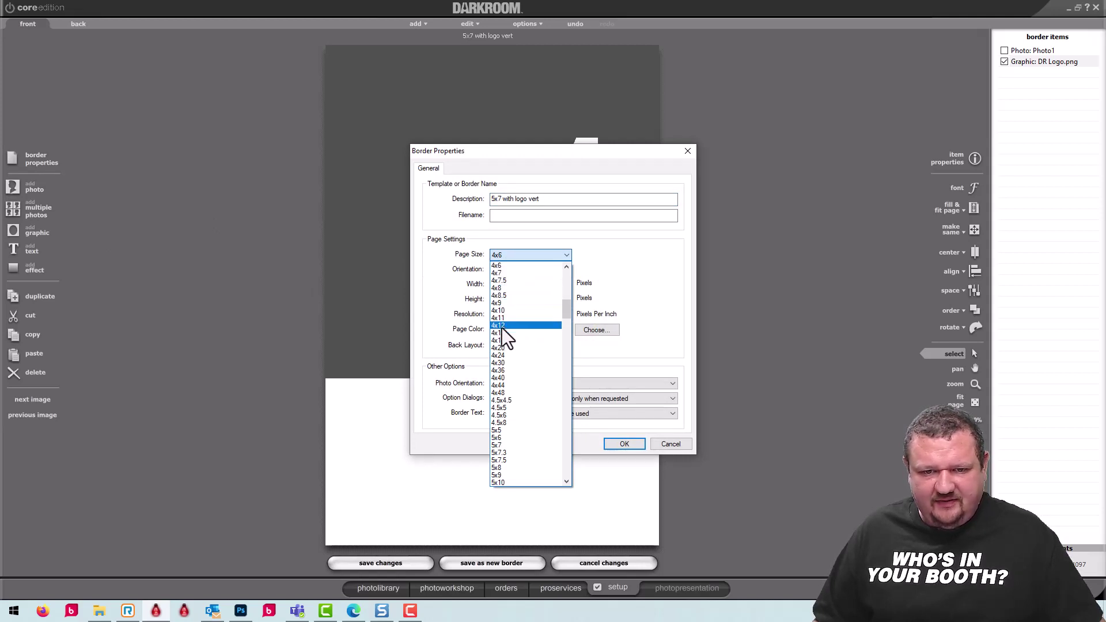
left_click(494, 446)
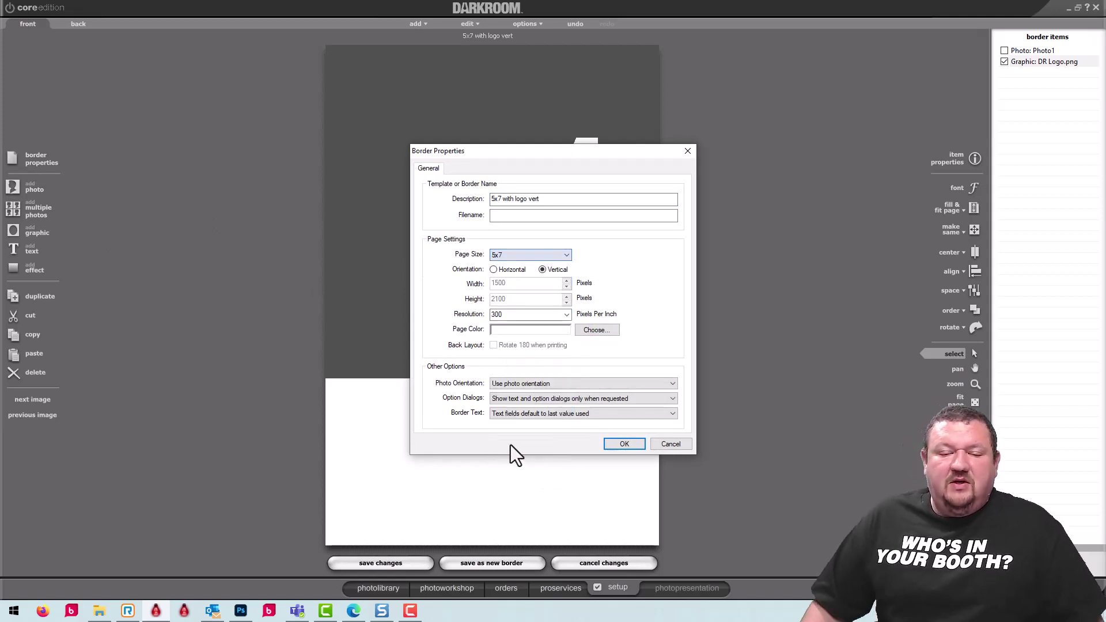
left_click(624, 444)
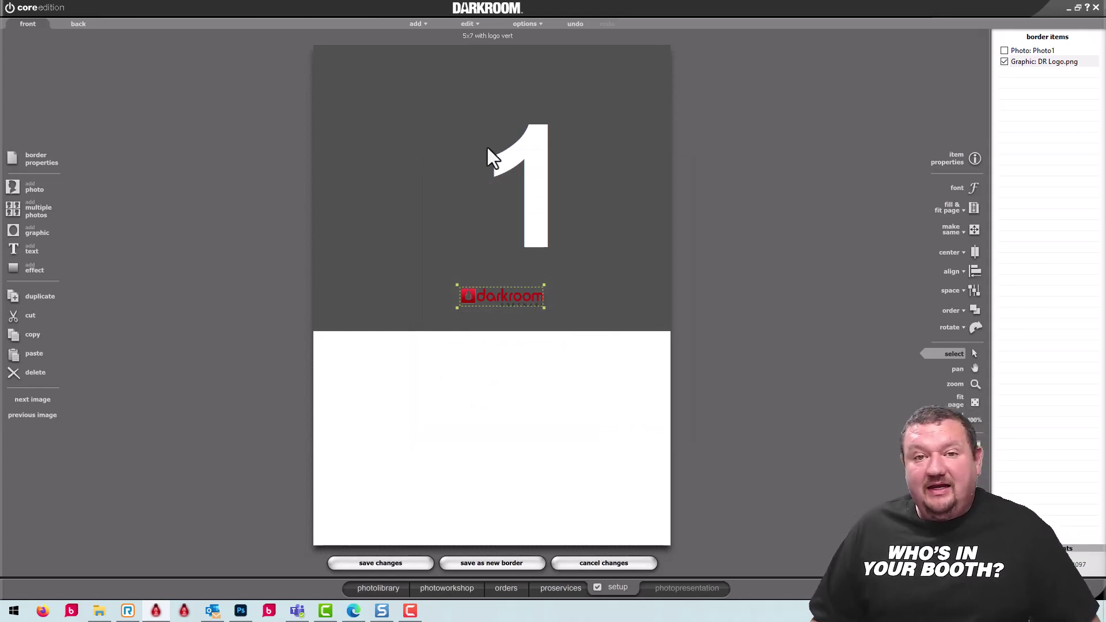
left_click(539, 130)
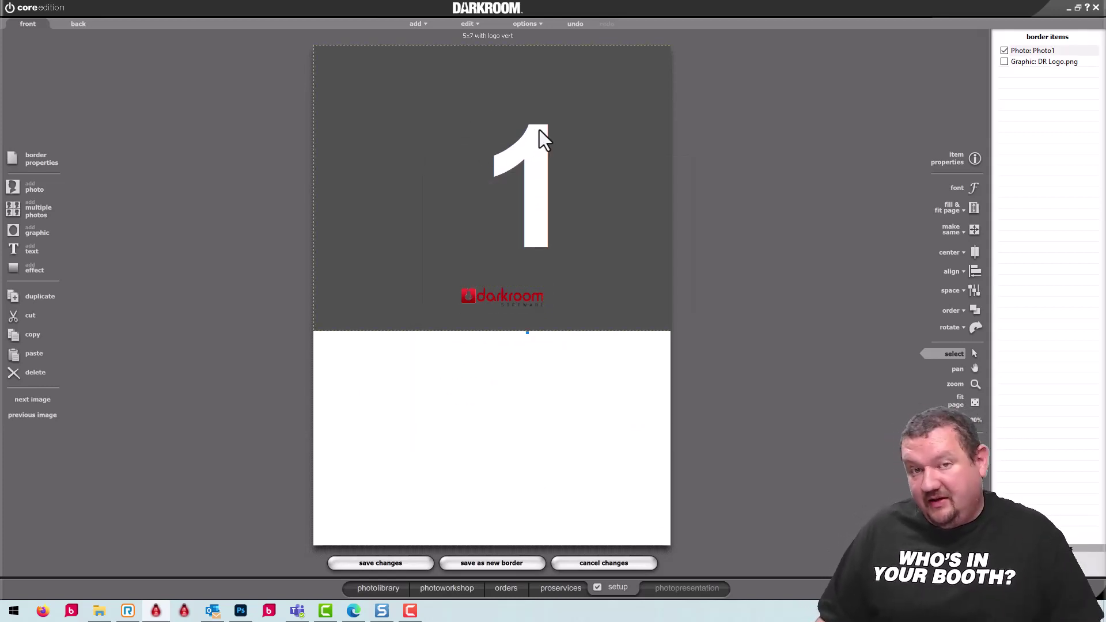
Set the photo placeholder to Fill Entire Page
right_click(539, 130)
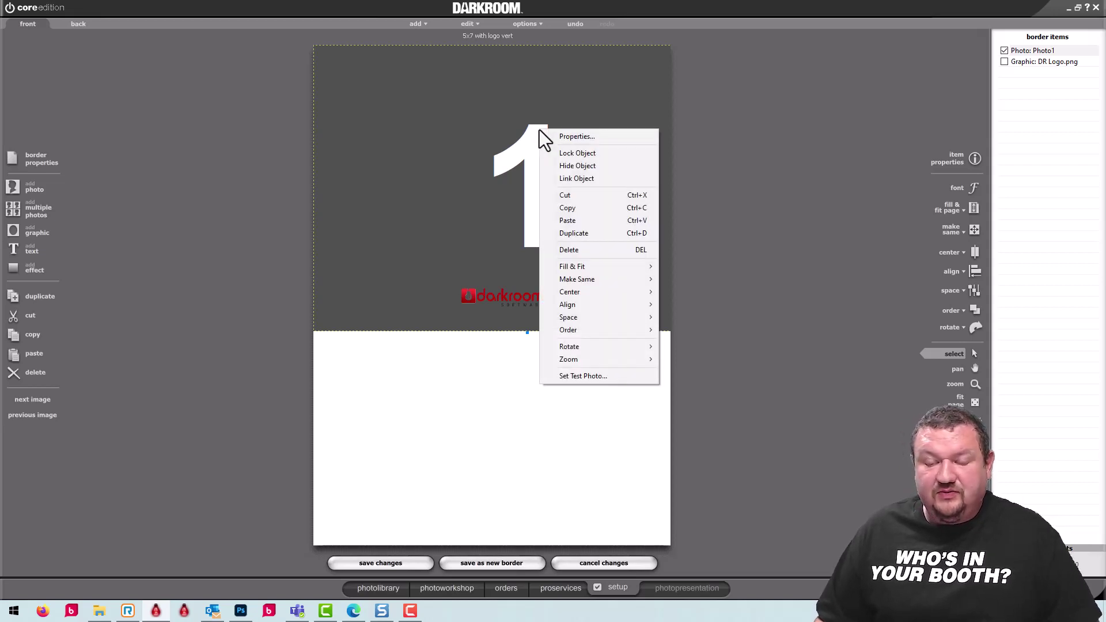
mouse_move(607, 266)
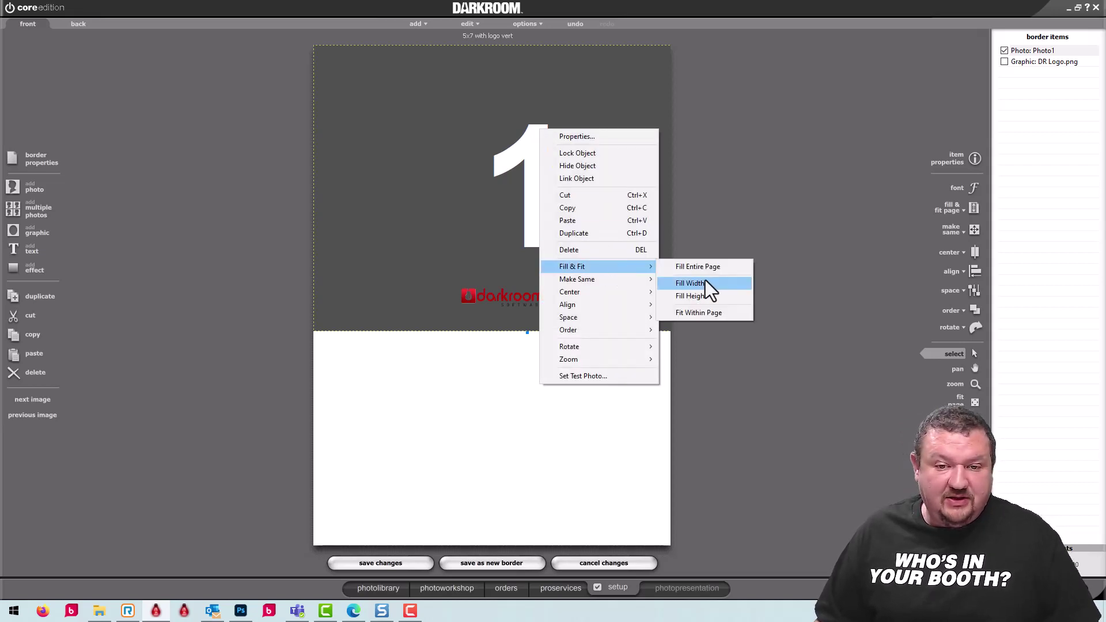
left_click(714, 265)
Move the DR Logo graphic to the bottom-right corner of the page
left_click(505, 307)
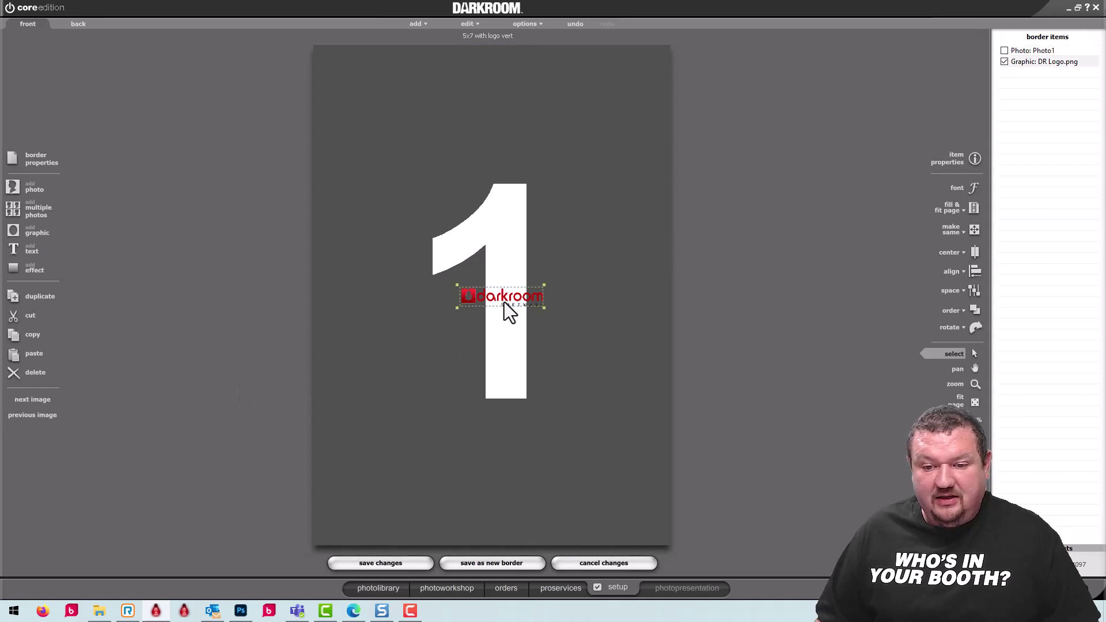
left_click_drag(515, 314, 619, 528)
scroll(623, 524, "up", 4)
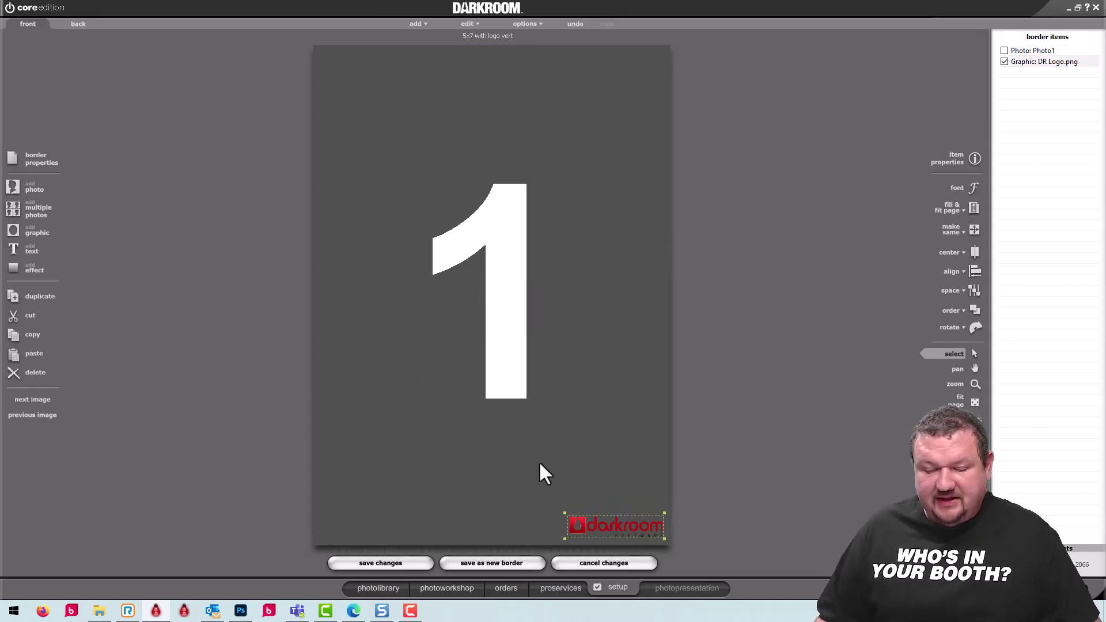
Reapply Fill Entire Page so the photo covers the whole 5x7 page
left_click(508, 279)
scroll(508, 279, "up", 3)
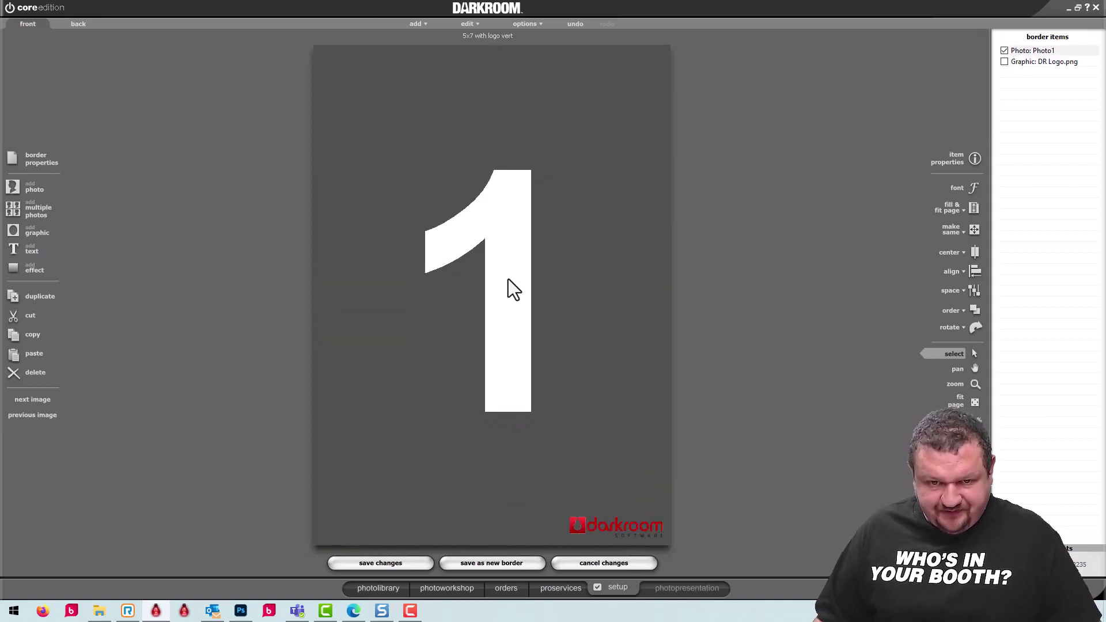
right_click(508, 278)
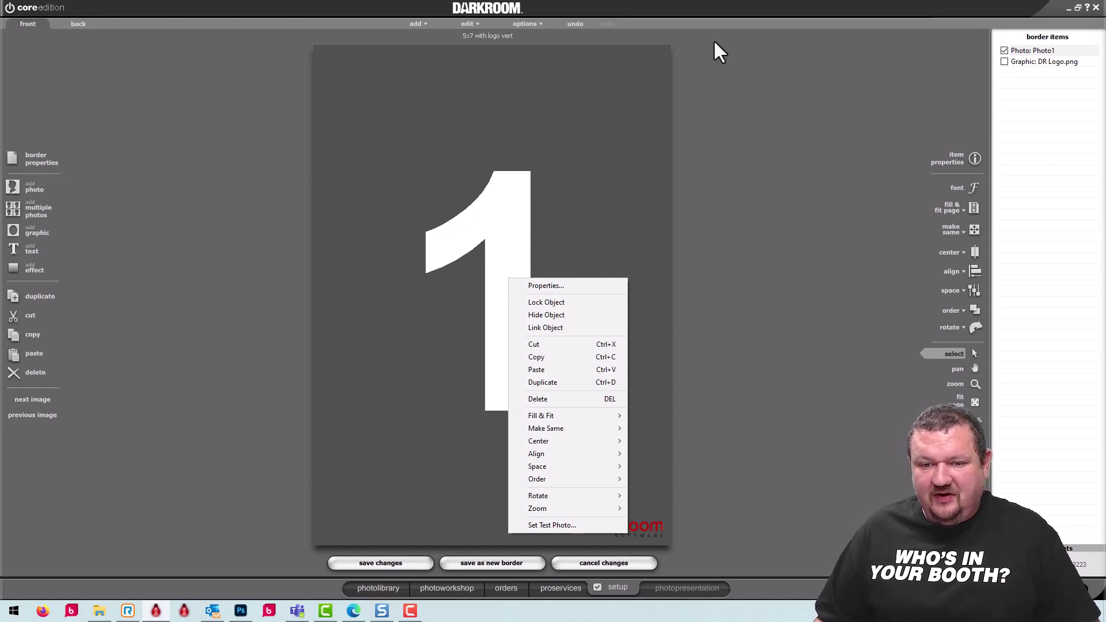
mouse_move(579, 412)
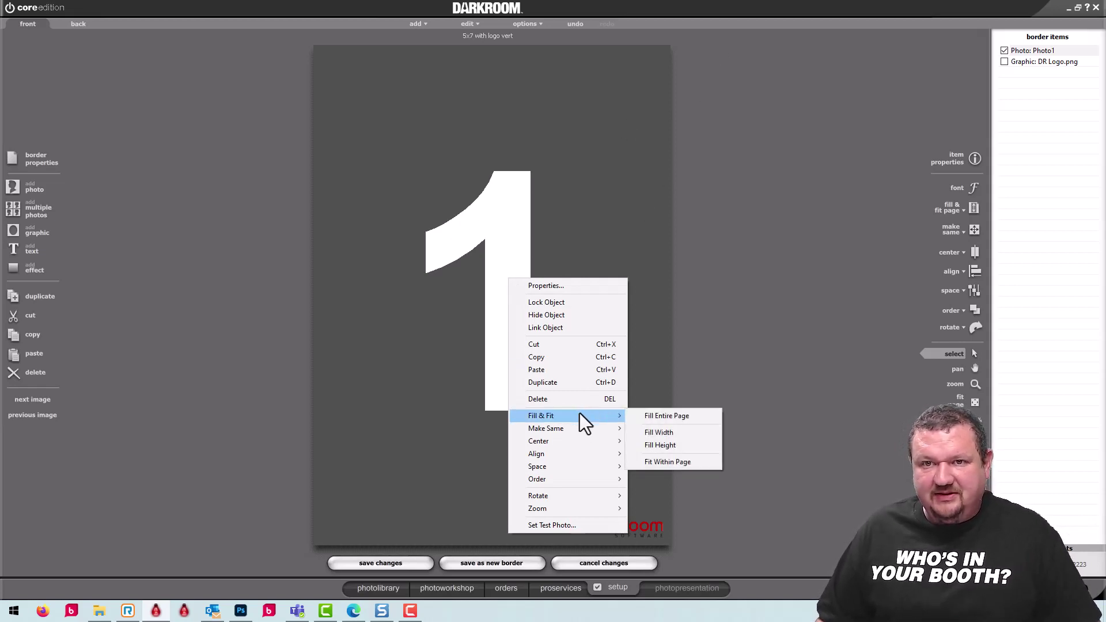
left_click(671, 415)
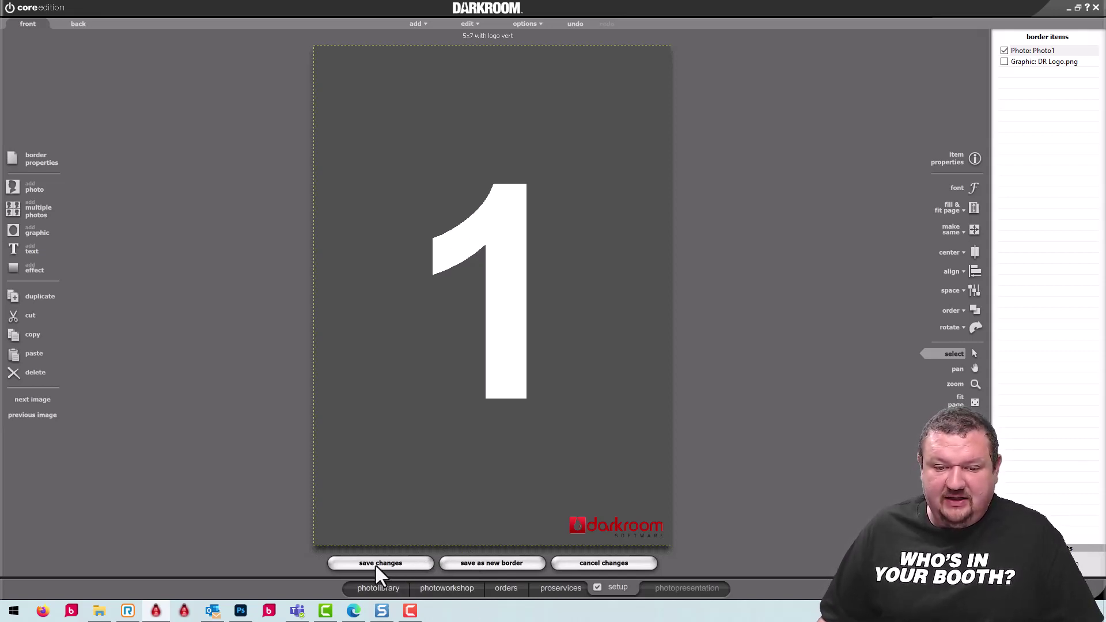
Save the 5x7 vertical template under its existing file name and begin a new border
left_click(469, 561)
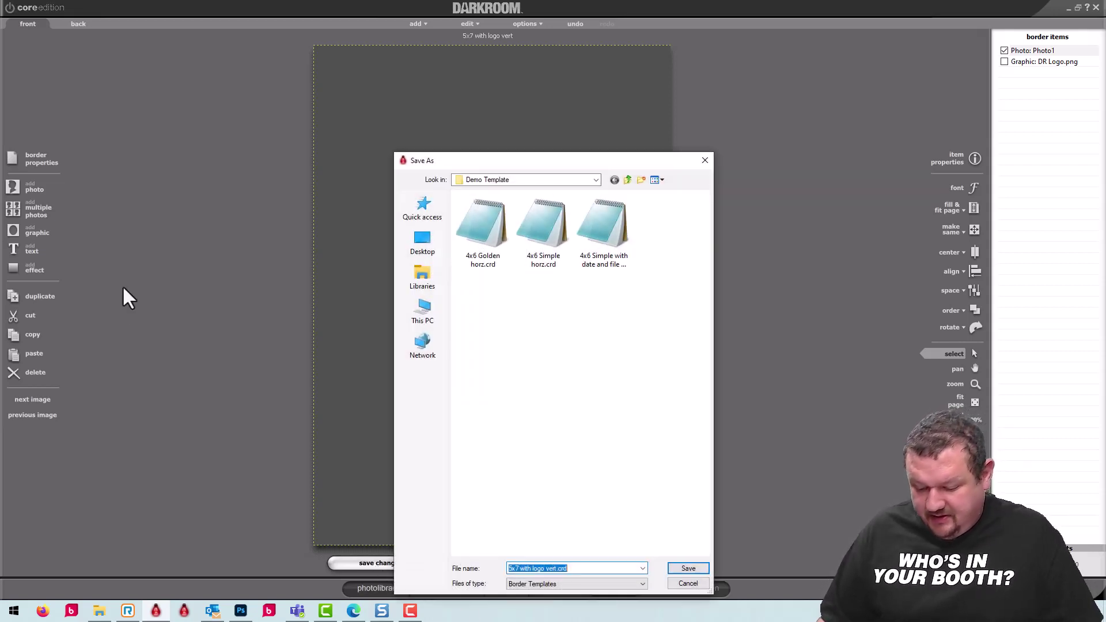
left_click(689, 569)
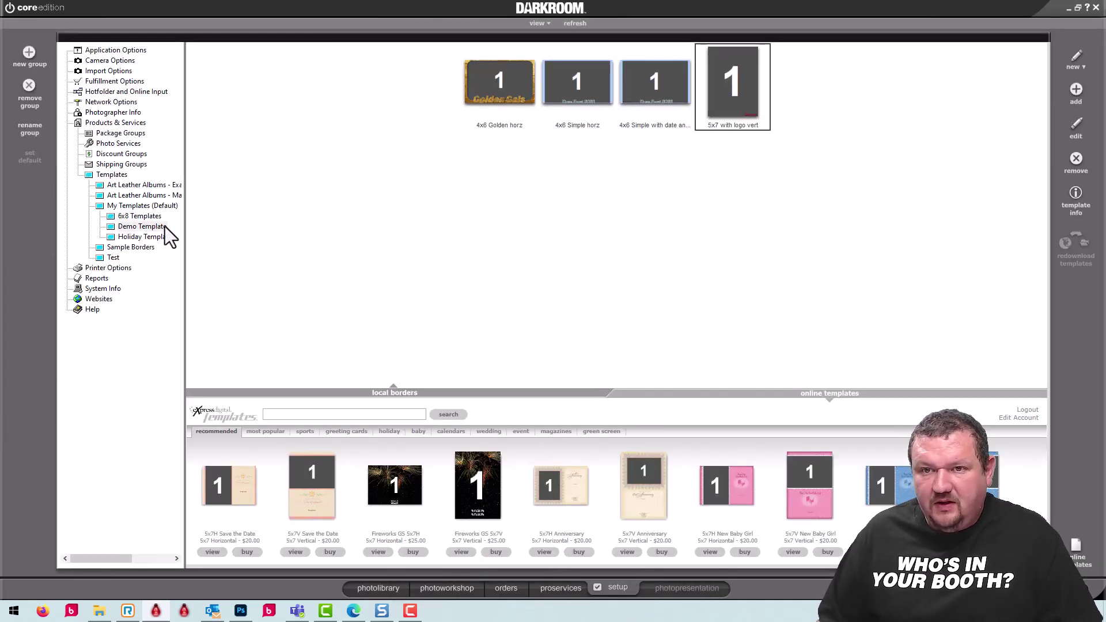
left_click(1082, 65)
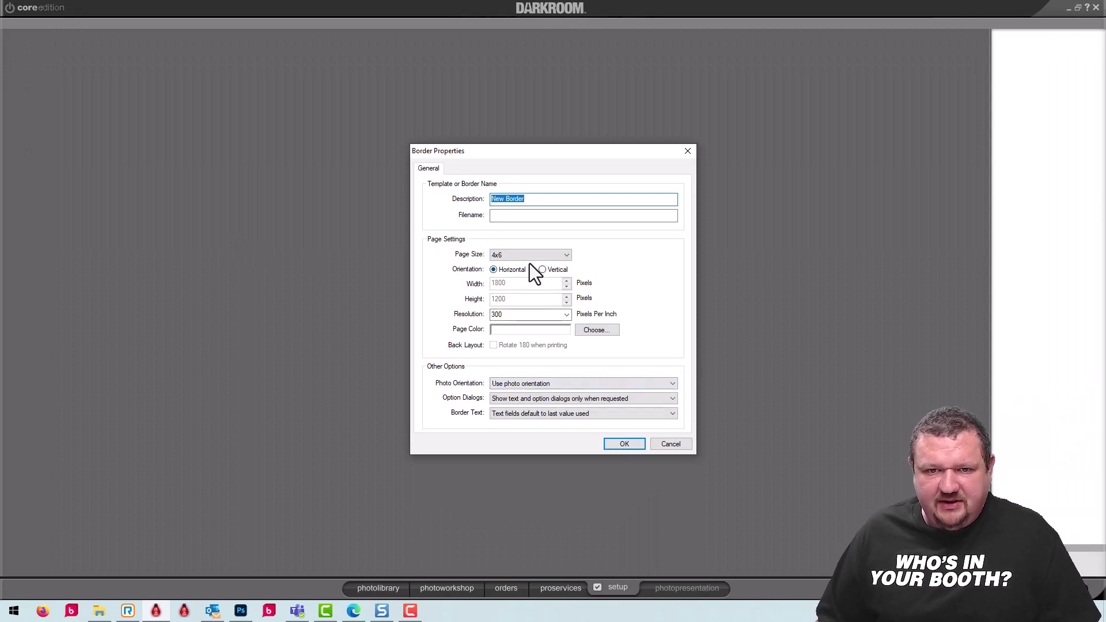
Give the new border the description '4x6 event name horz' and horizontal orientation
left_click(542, 270)
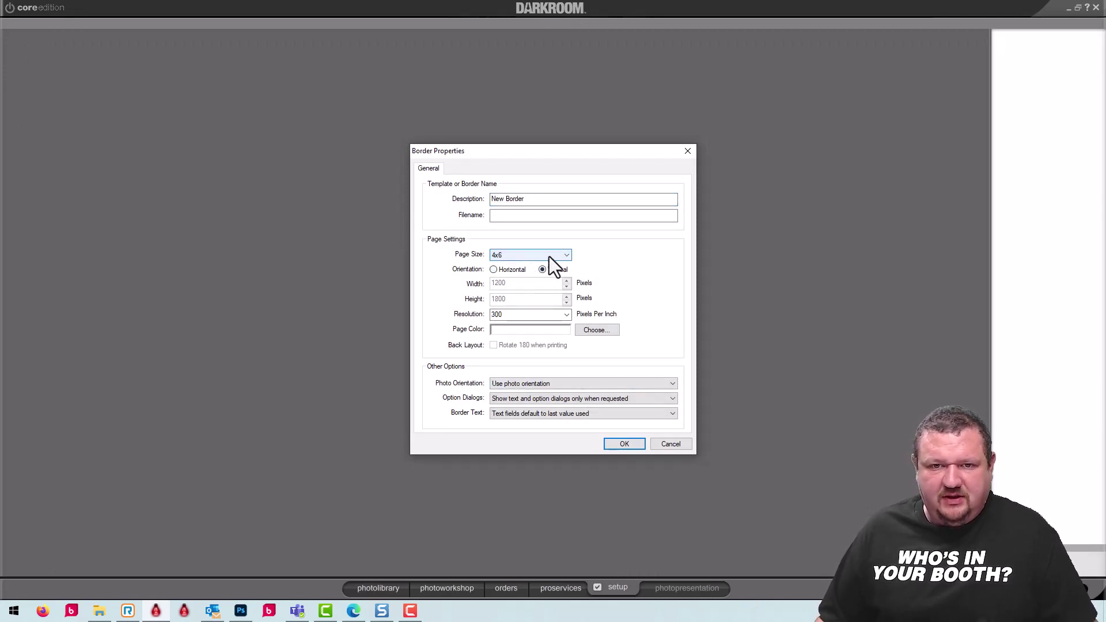
left_click(539, 202)
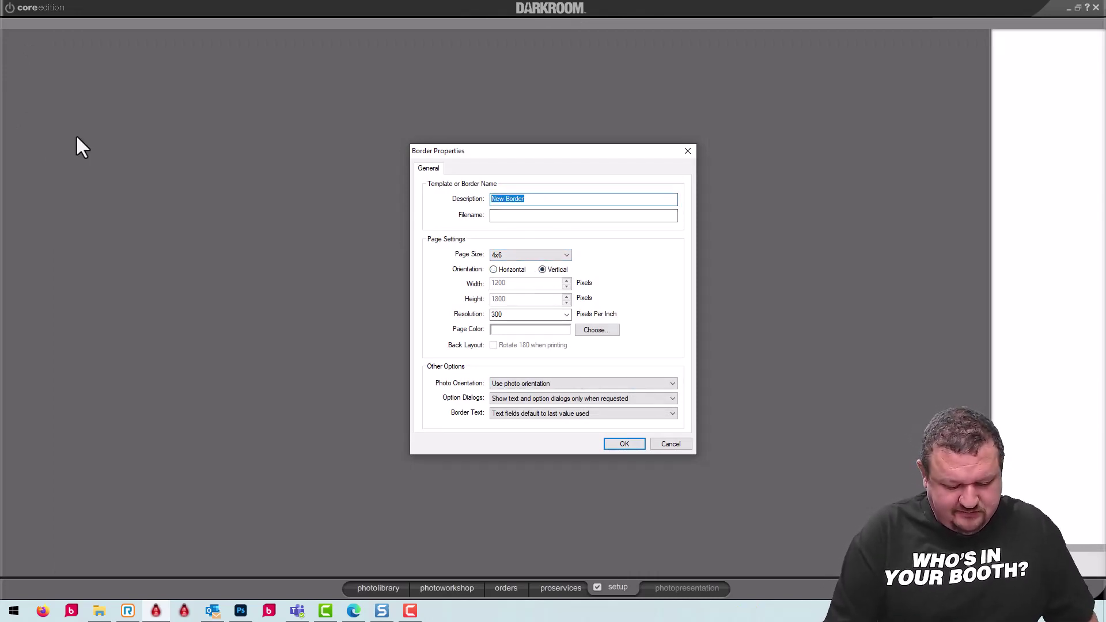
type("add event")
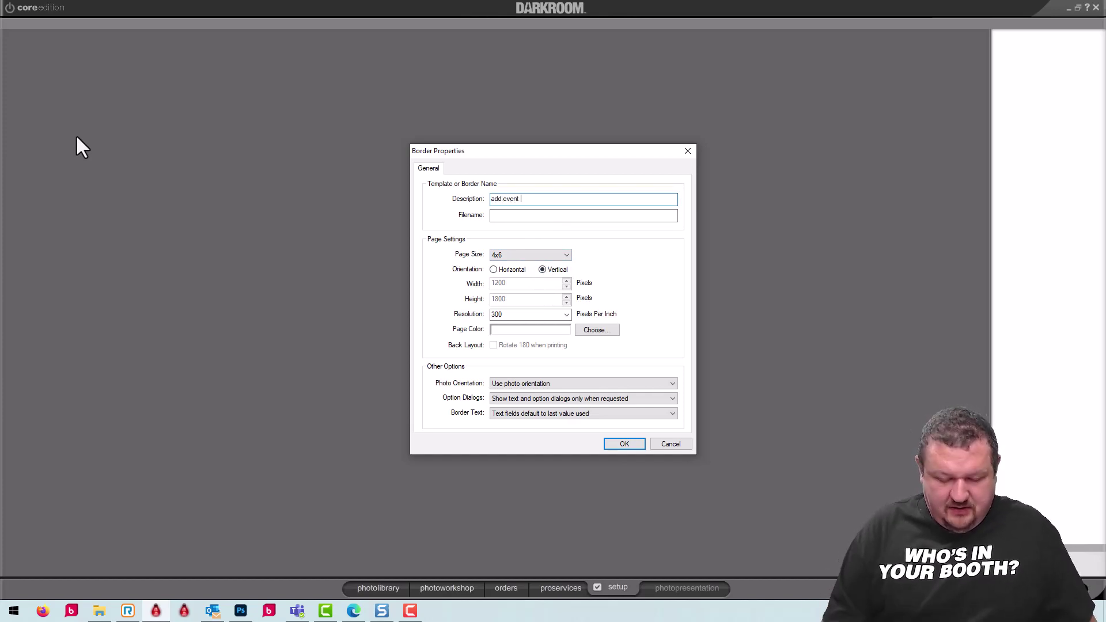
type(" name")
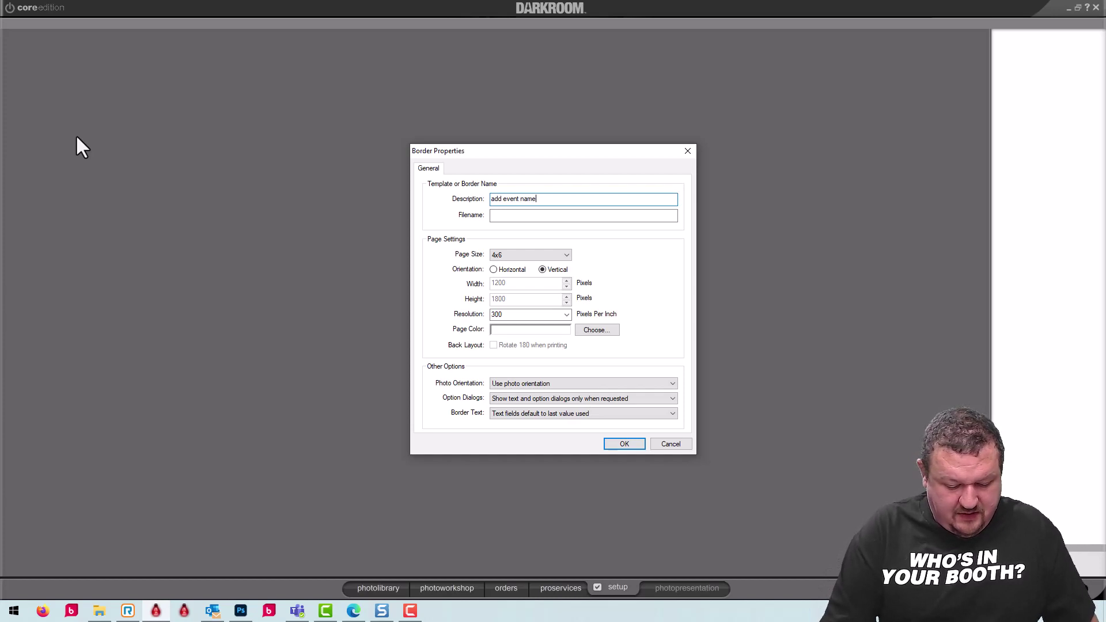
type(" horz")
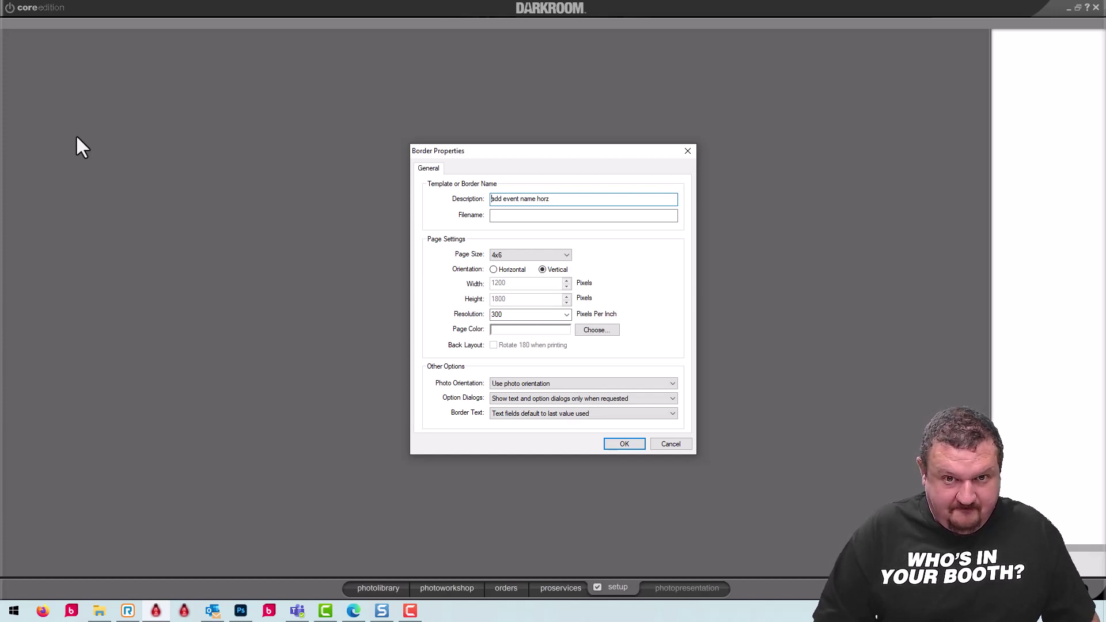
key("Home")
type("4x6")
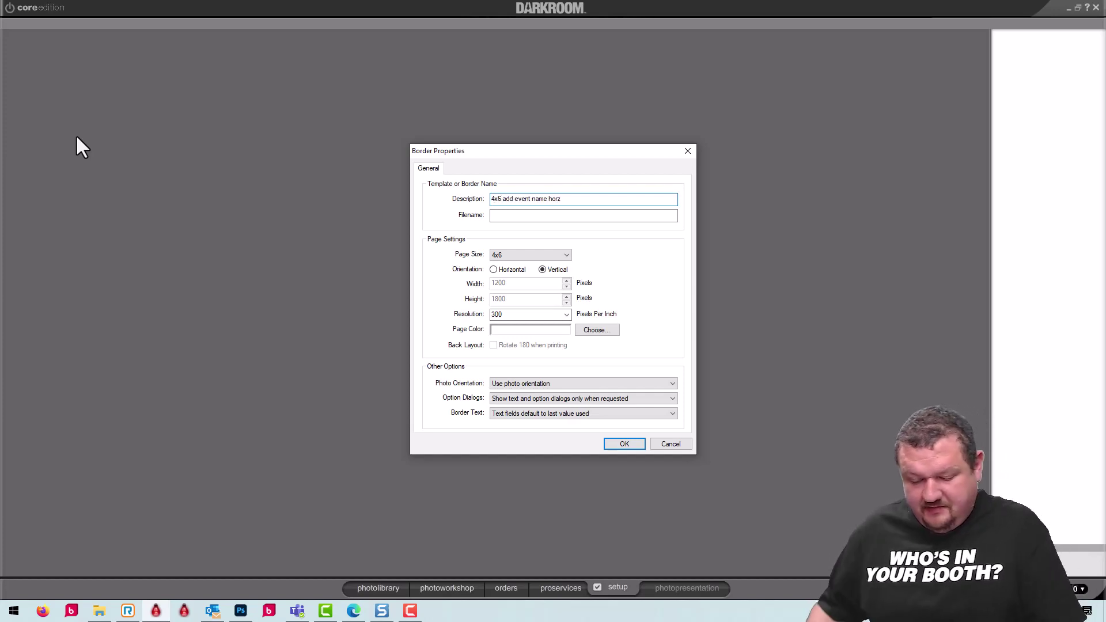
key("shift+Right")
key("shift+Right")
key("shift+Right")
key("Delete")
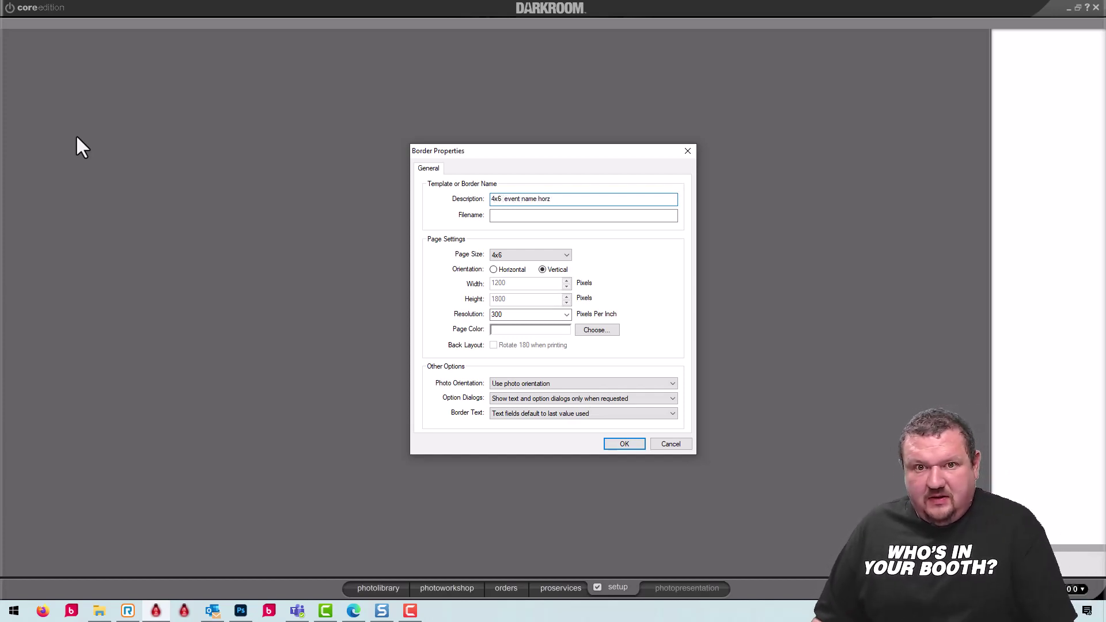
key("BackSpace")
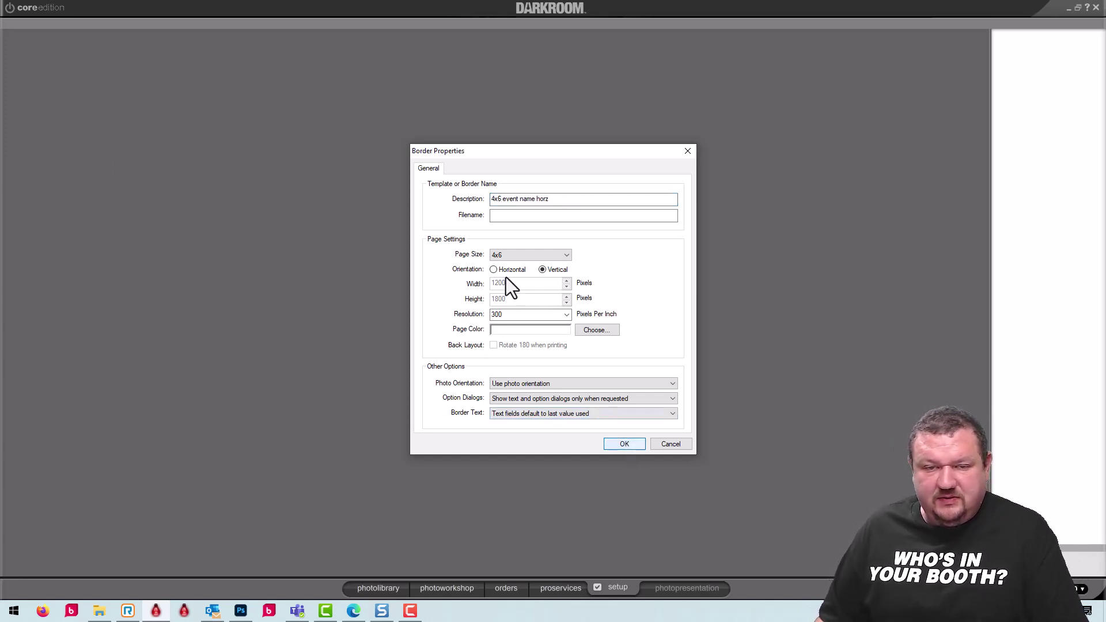
left_click(505, 272)
Confirm the new border's settings and add a photo placeholder to it
left_click(624, 444)
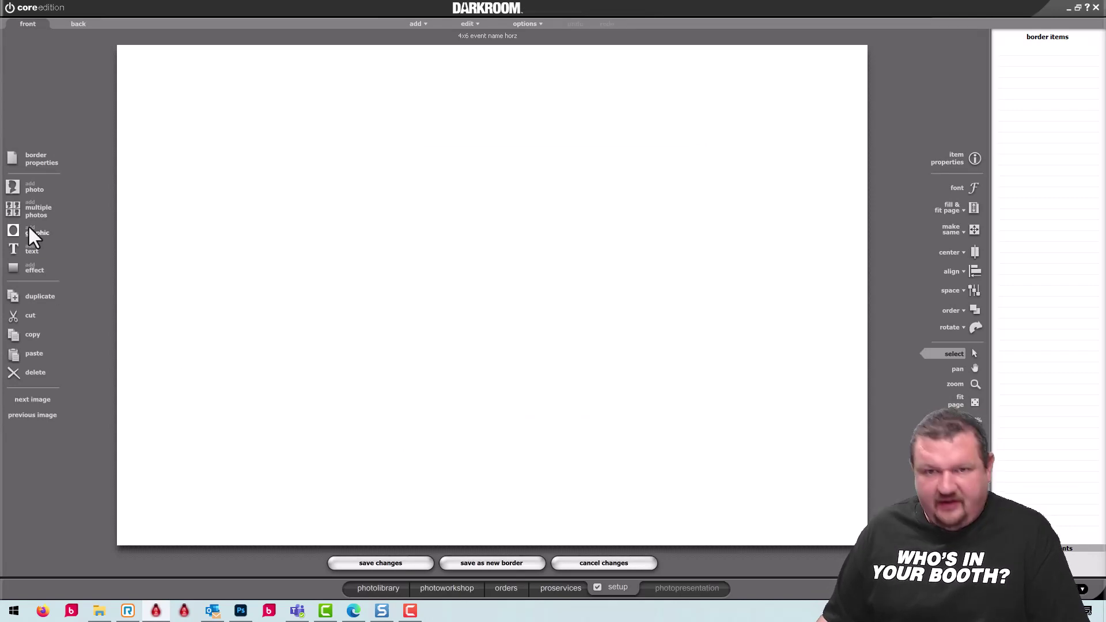
left_click(12, 187)
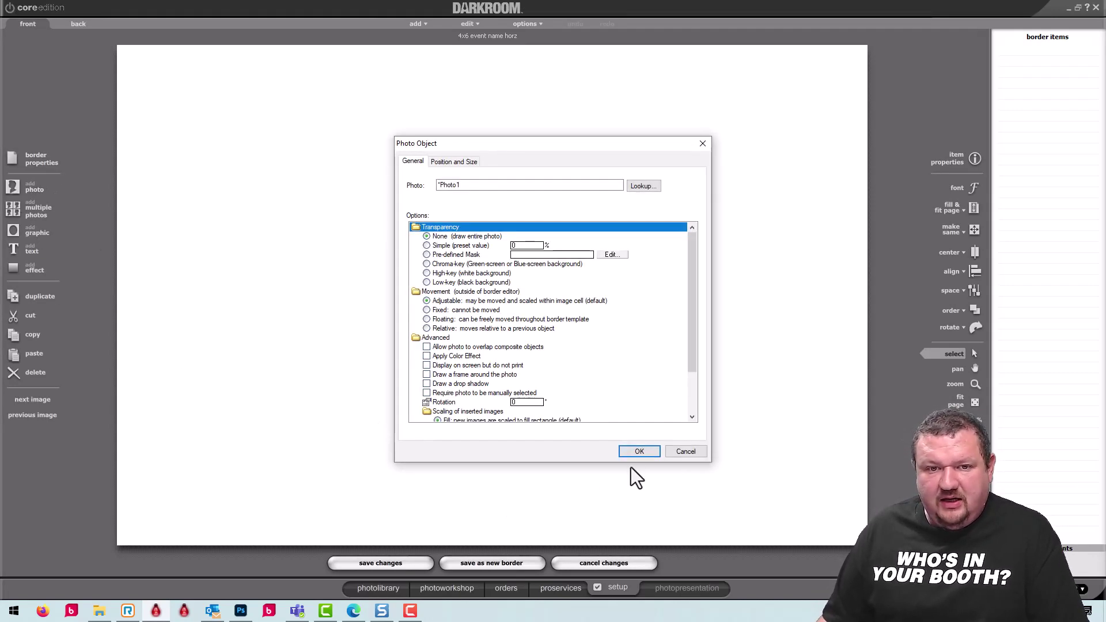
left_click(639, 452)
left_click(640, 451)
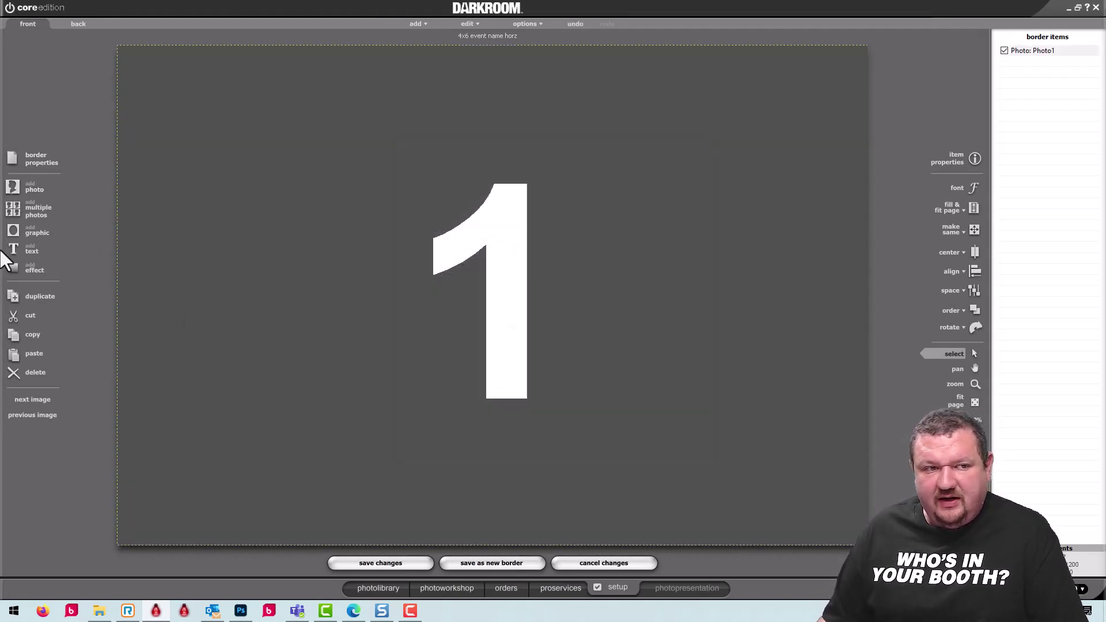
Add the ED2023.png Earth Day graphic and move it near the bottom of the page
left_click(29, 232)
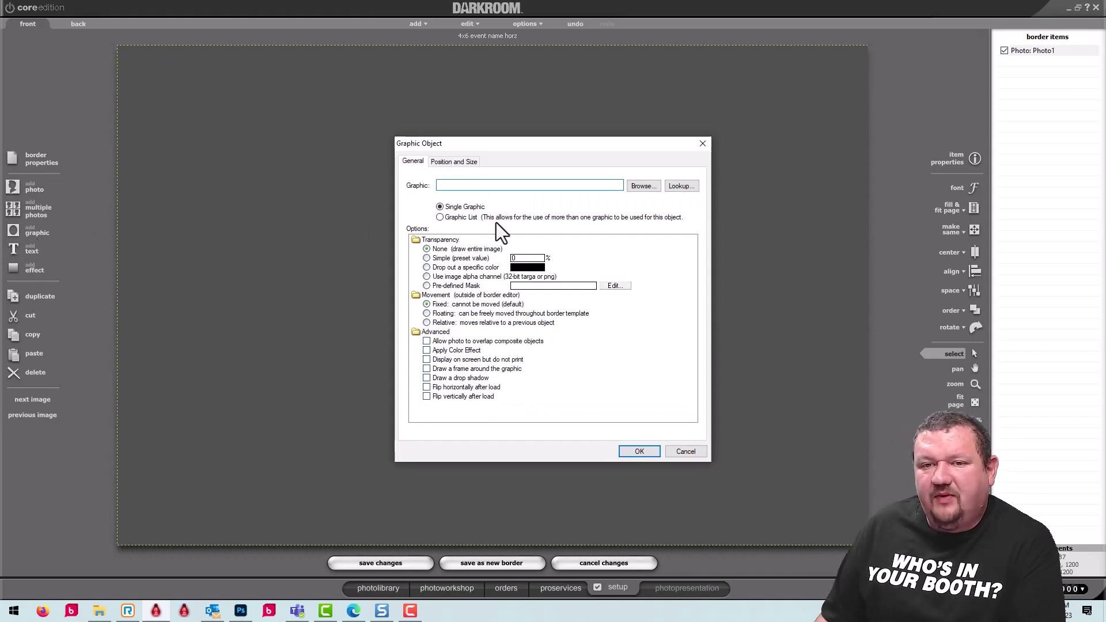
left_click(643, 185)
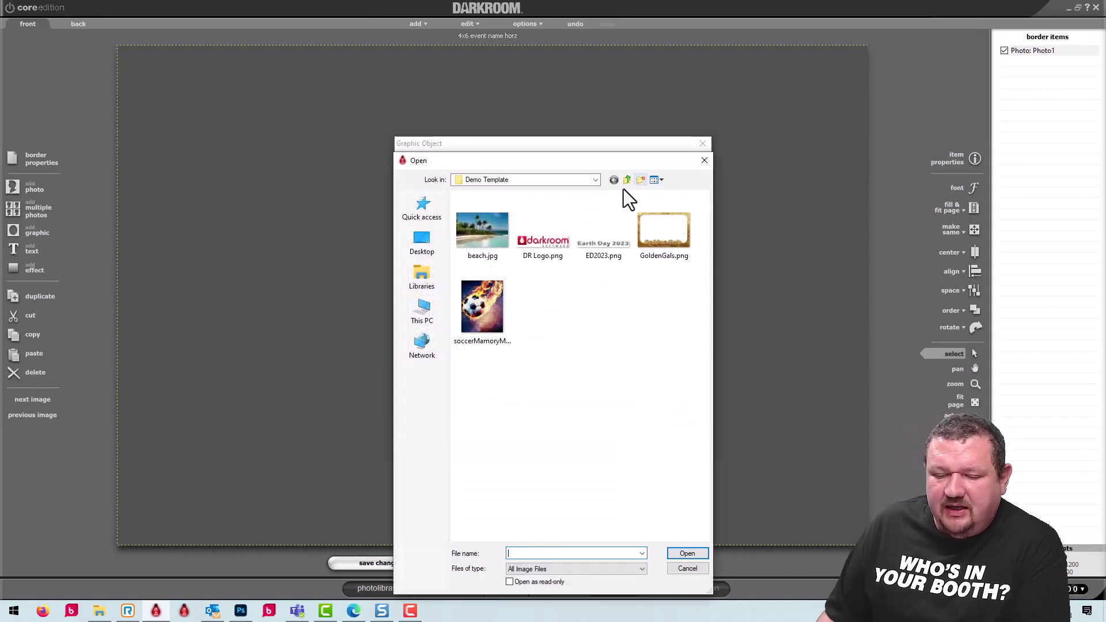
left_click(600, 242)
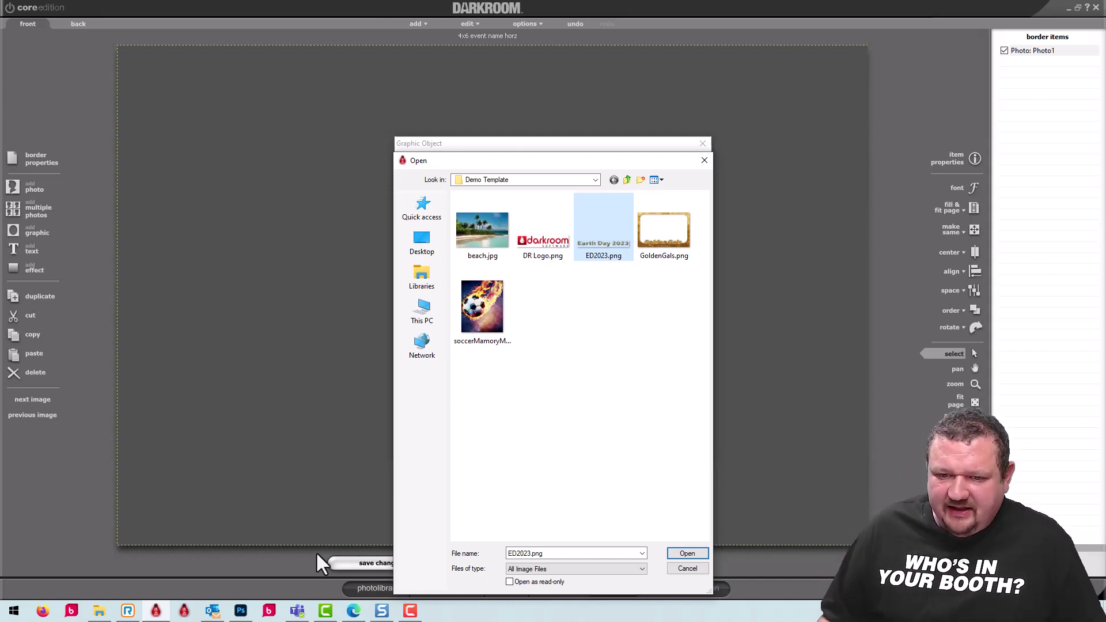
left_click(690, 556)
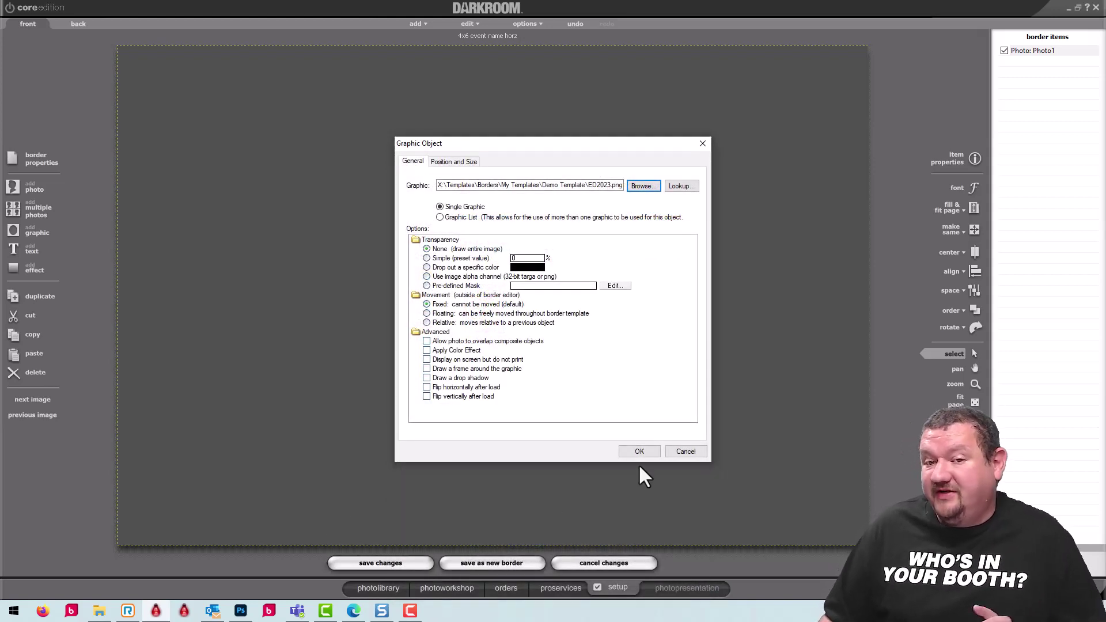
left_click(640, 451)
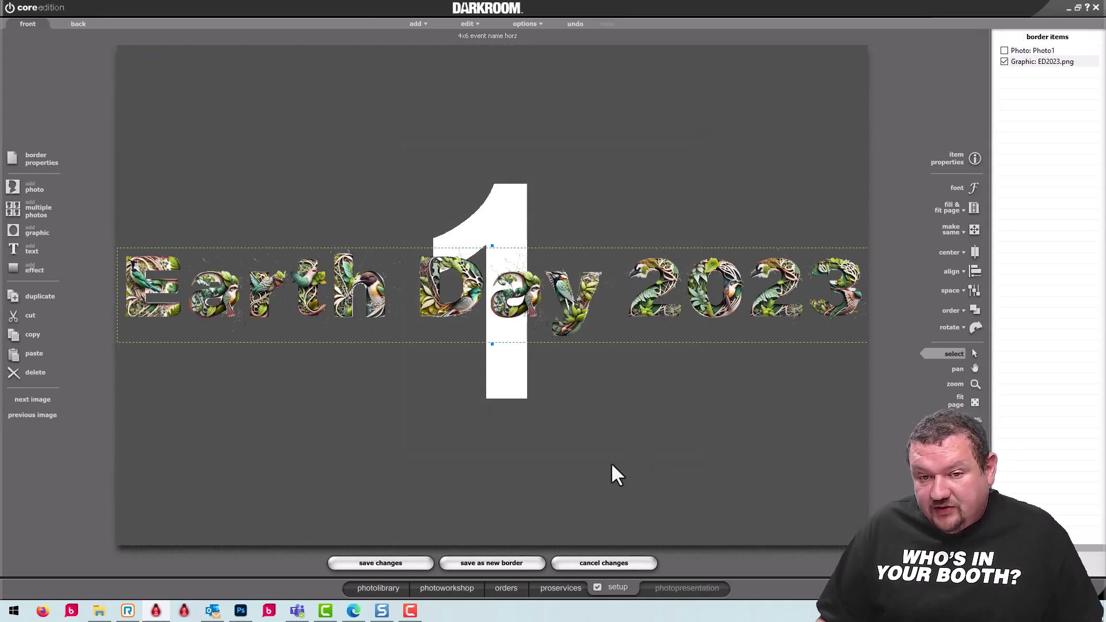
left_click_drag(559, 285, 554, 486)
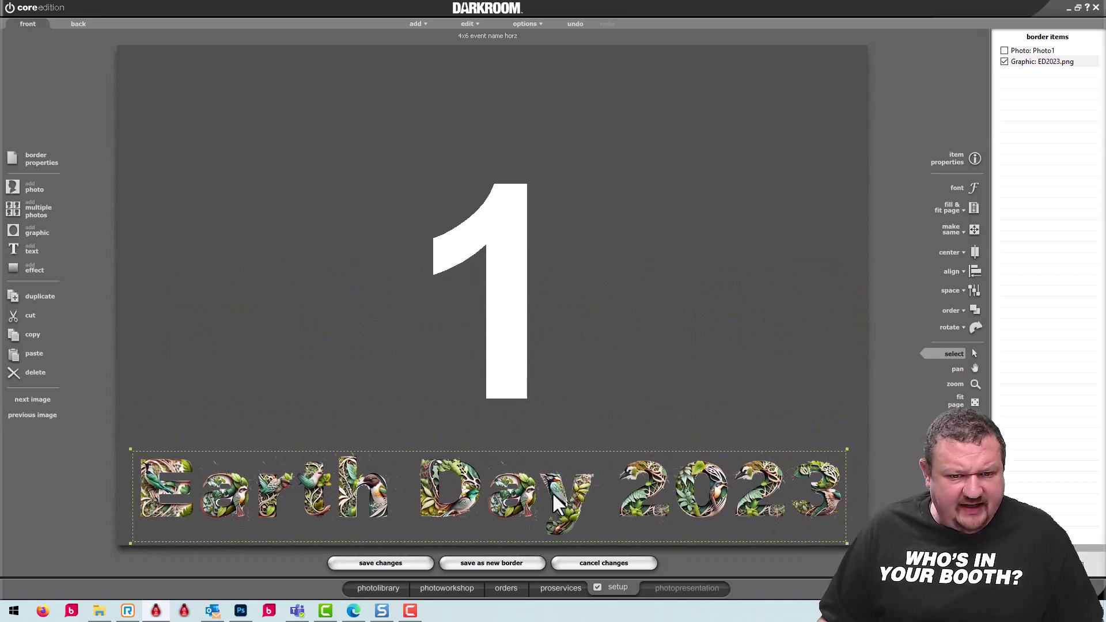
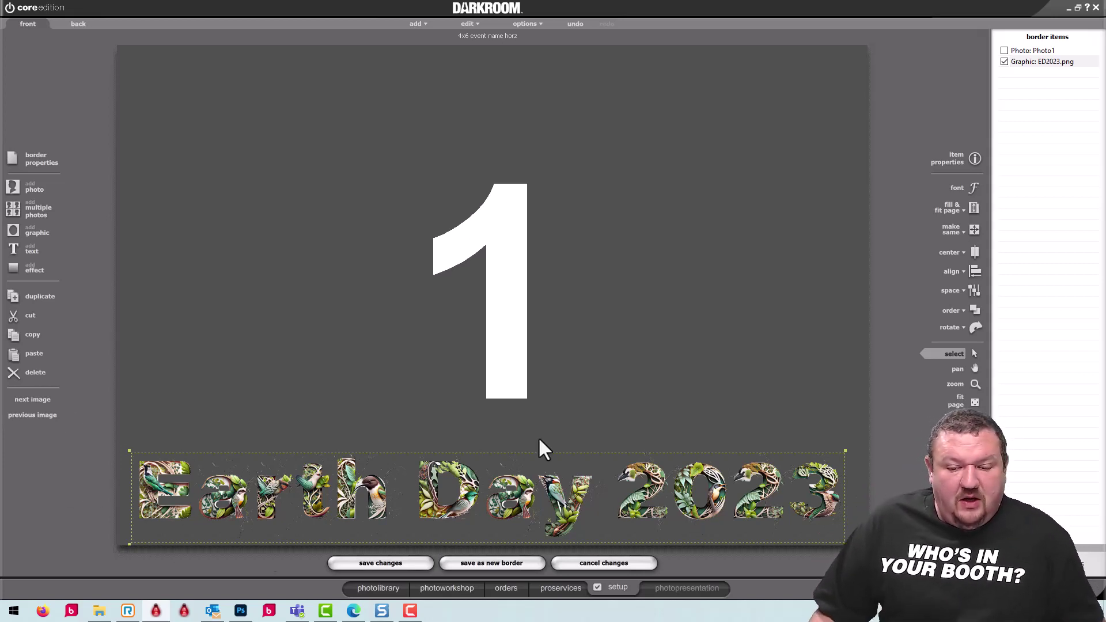
Save the Earth Day border as a new template named 4x6 event name horz.crd, then switch windows
left_click(476, 564)
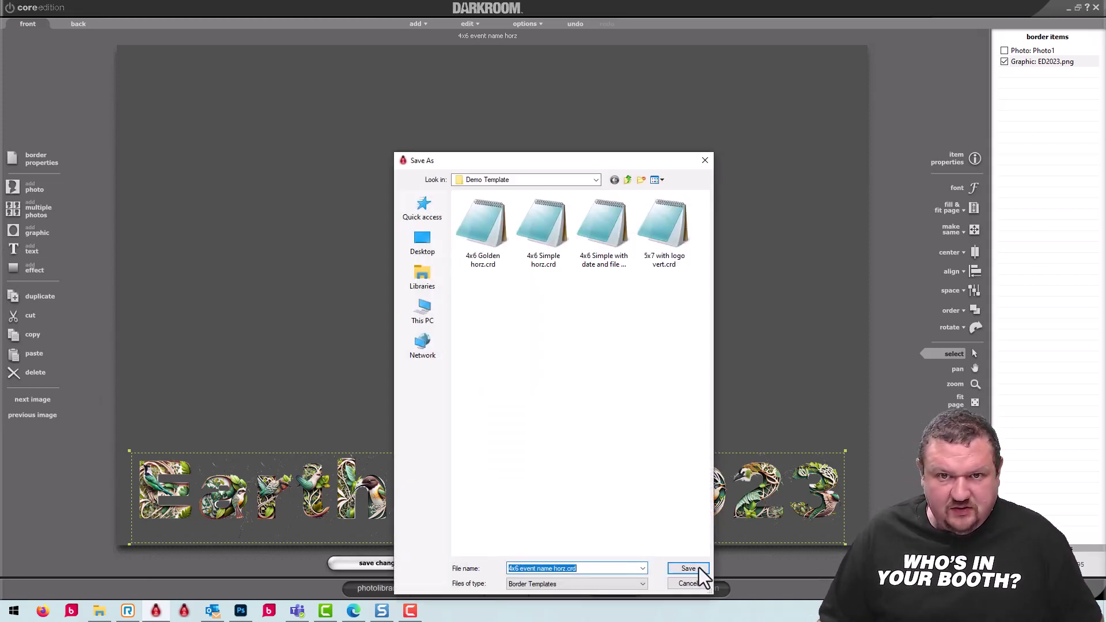
left_click(699, 568)
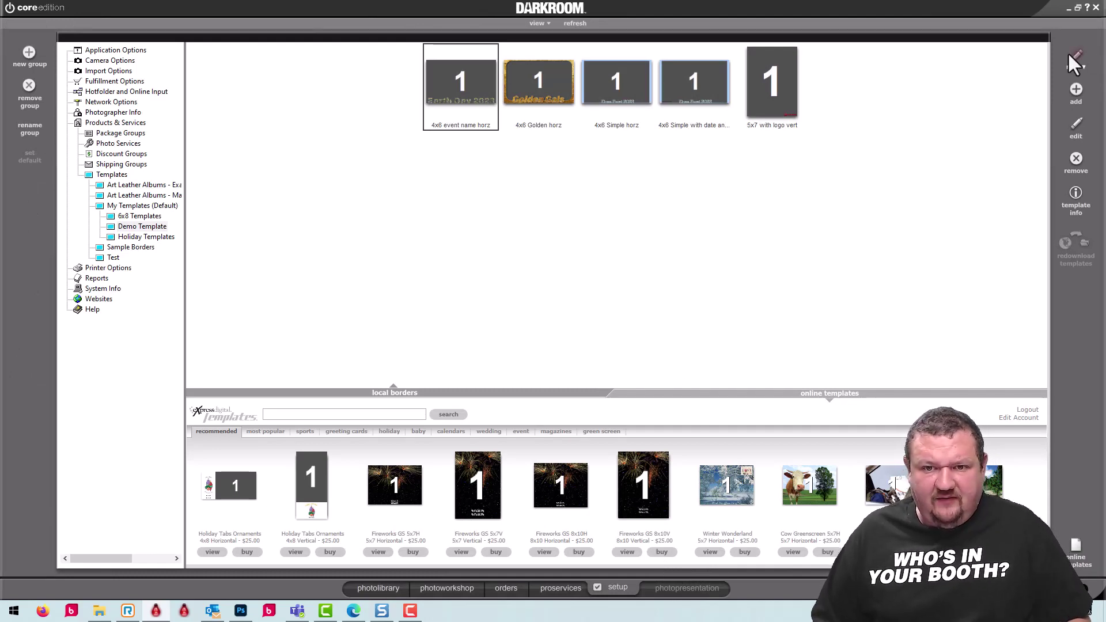
key("alt+Tab")
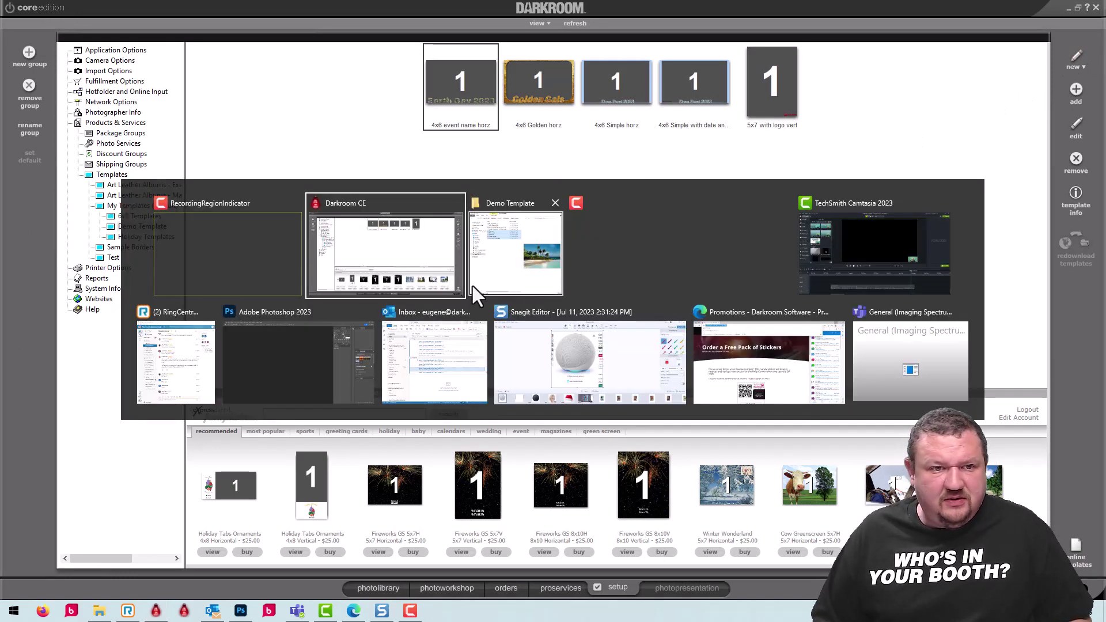
left_click(516, 253)
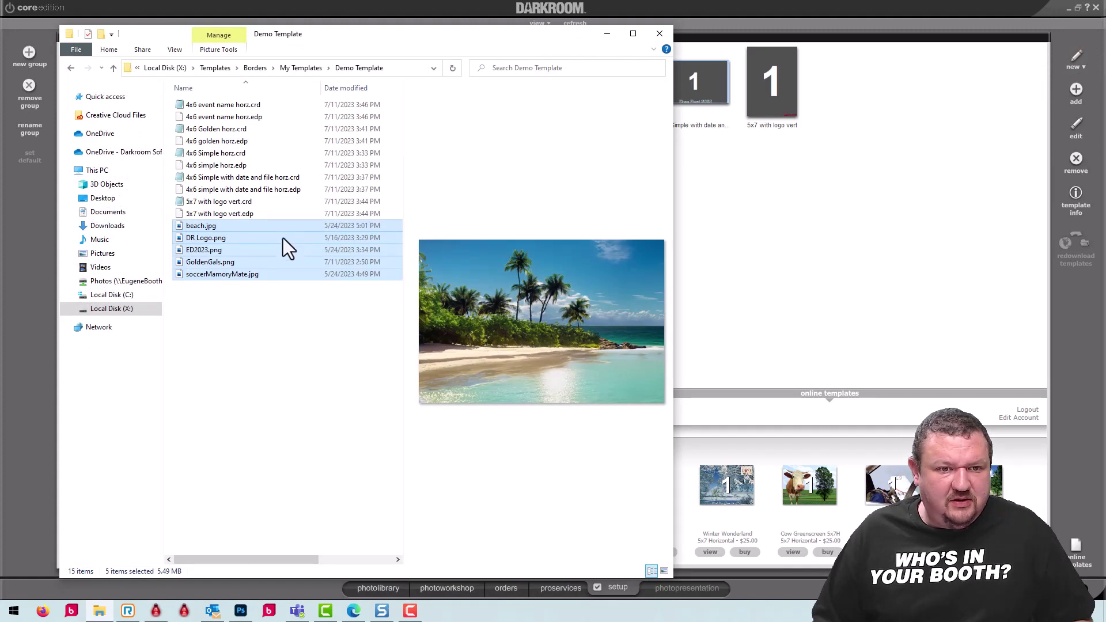
left_click(236, 240)
left_click(223, 252)
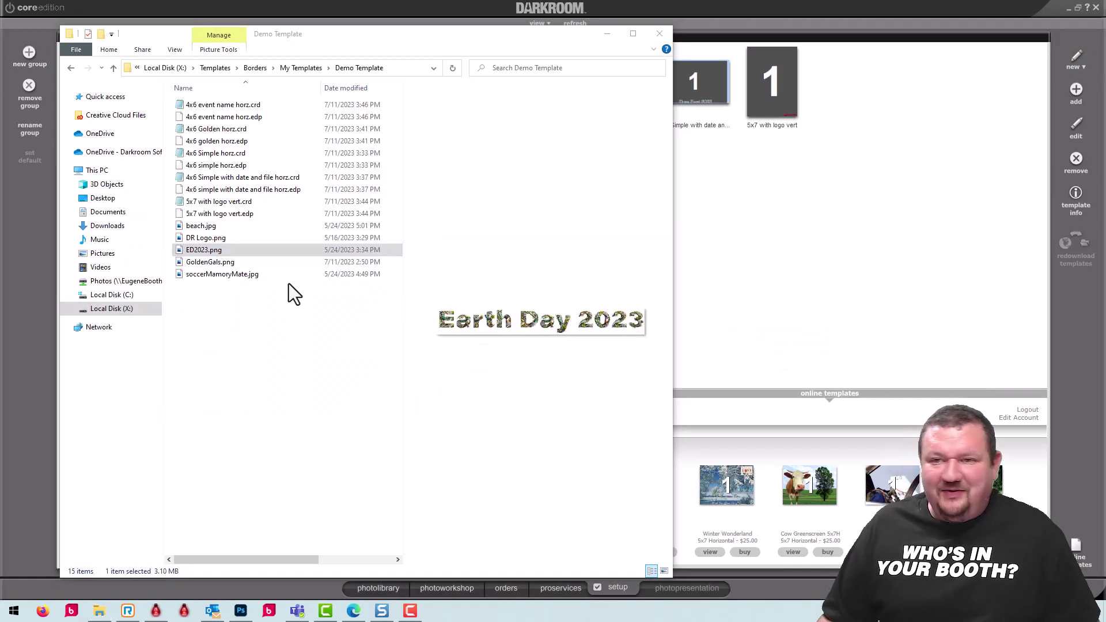
left_click(793, 5)
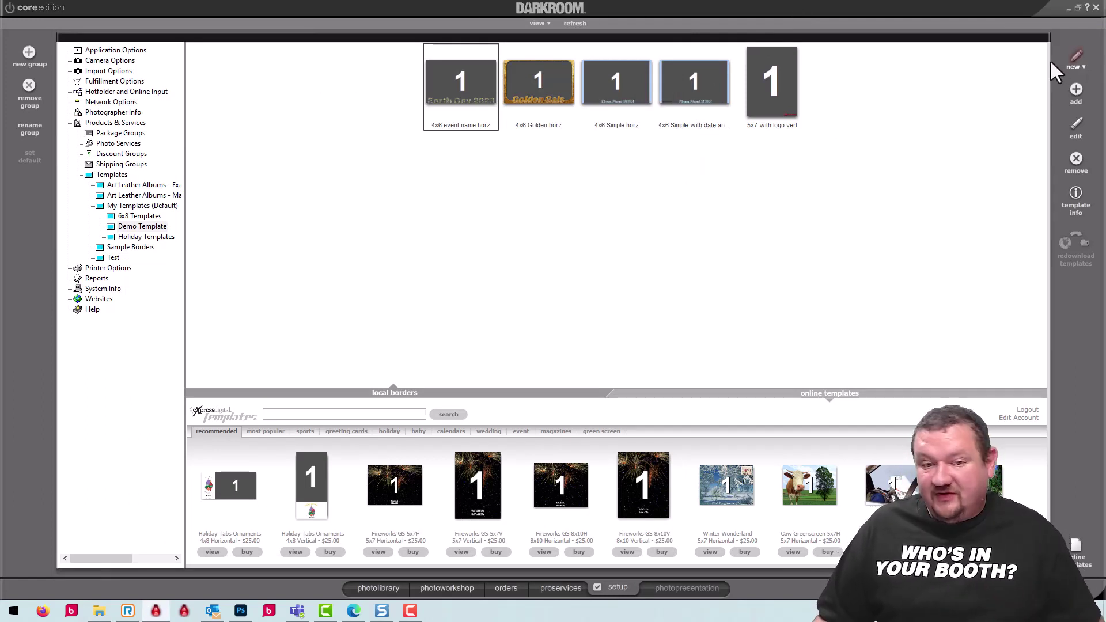
Create a new default border and set its description to '4x6 GS1 horz'
left_click(1063, 61)
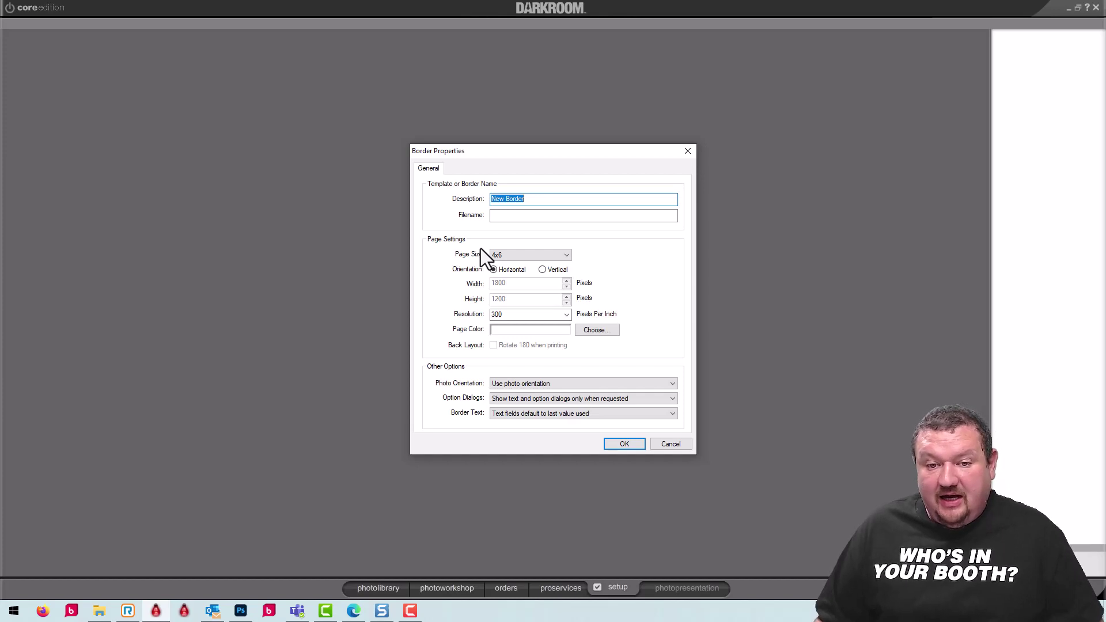
left_click(614, 448)
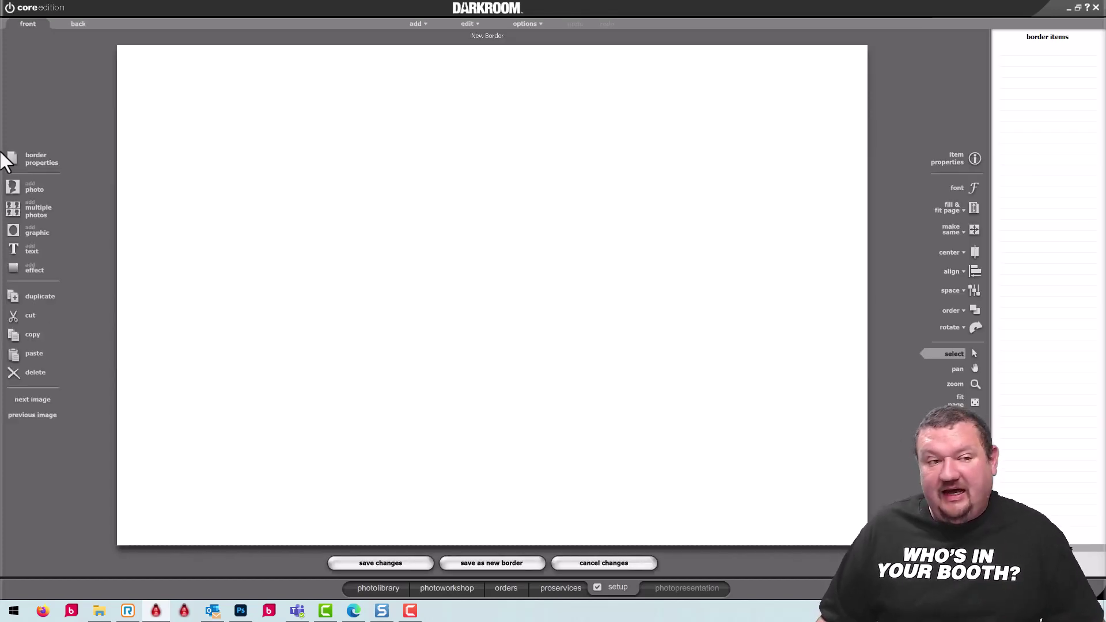
left_click(42, 154)
type("4x6 Gho")
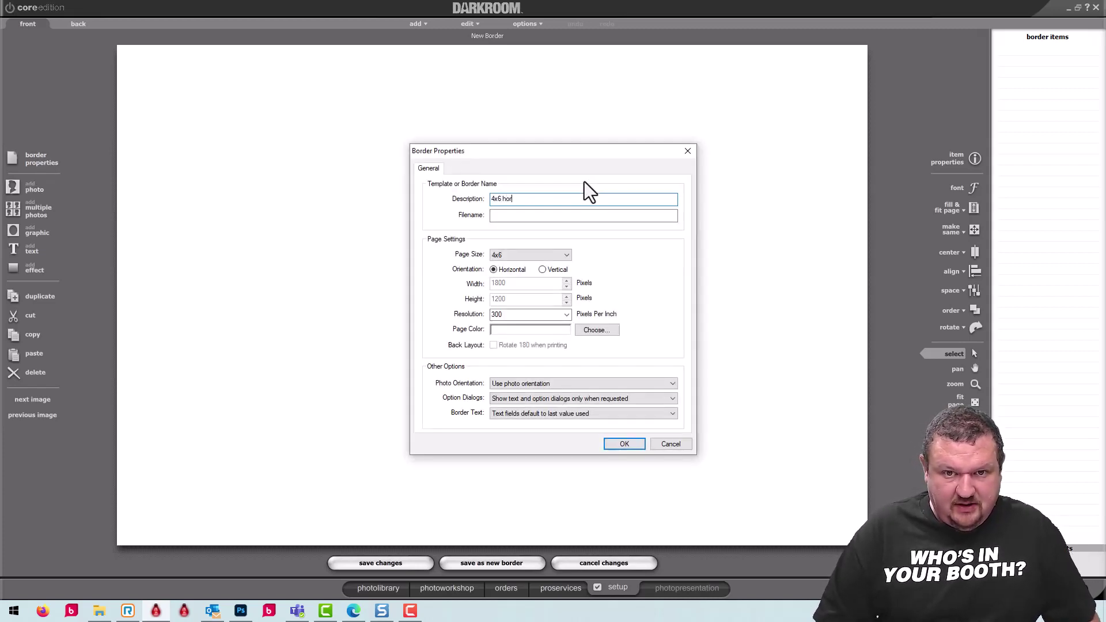
type("rz")
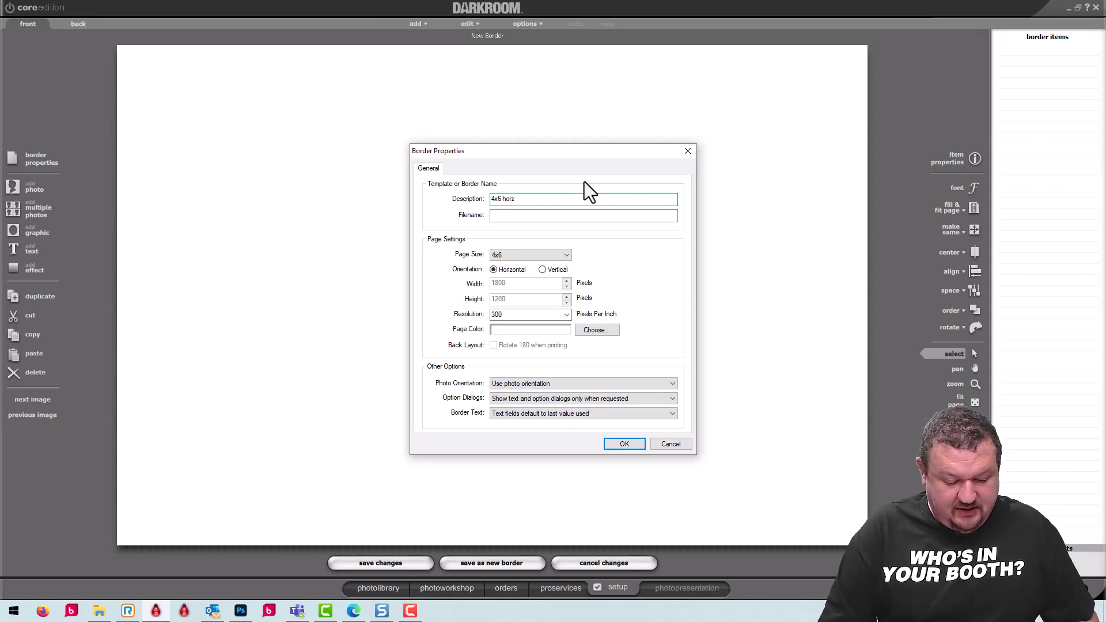
key("Left")
key("Left")
key("Left")
key("Left")
type("GS1")
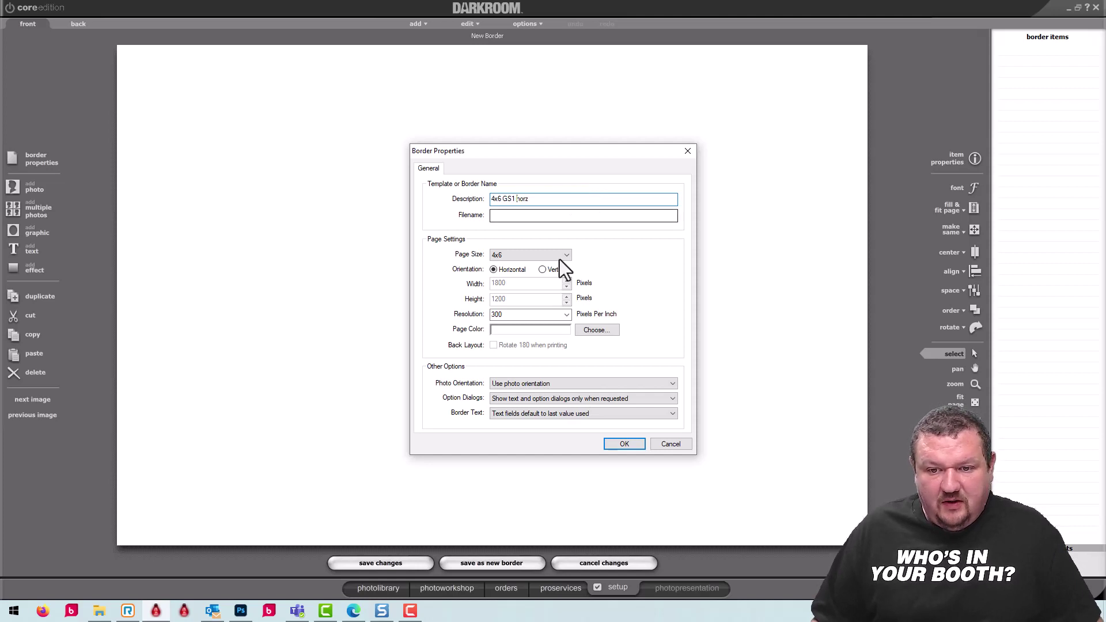
left_click(623, 444)
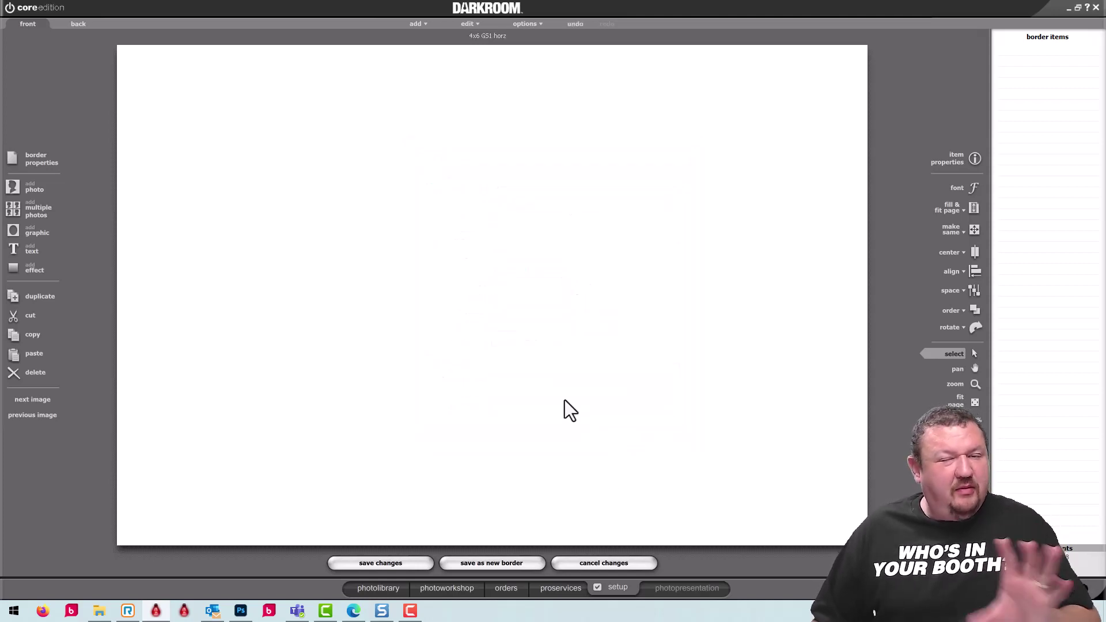
Check the border properties without changes and cancel a started photo spot
left_click(46, 163)
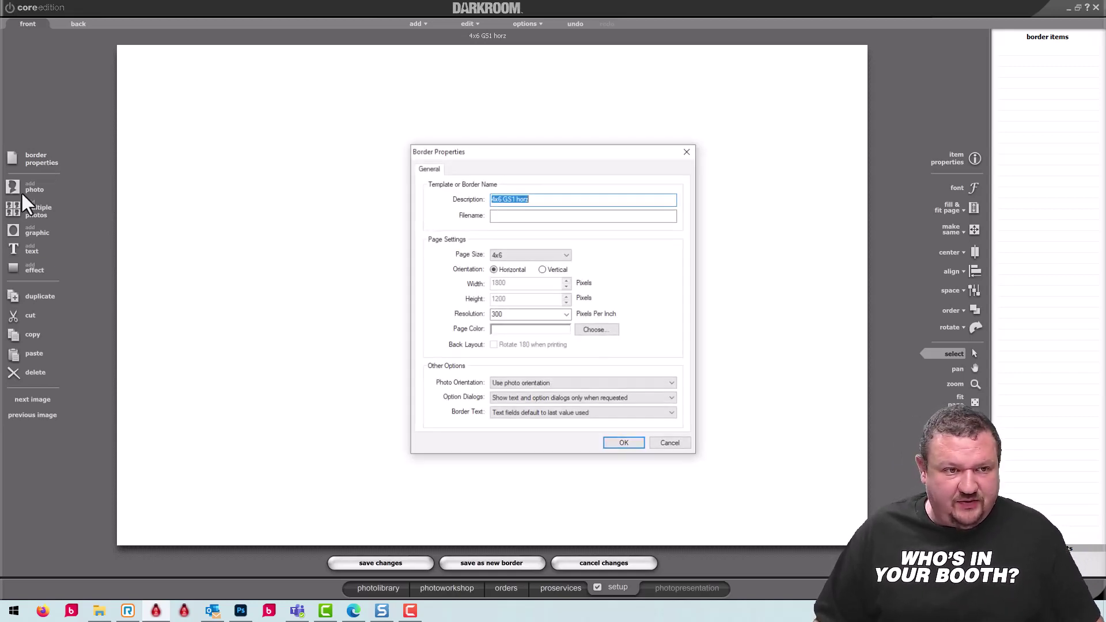
left_click(622, 446)
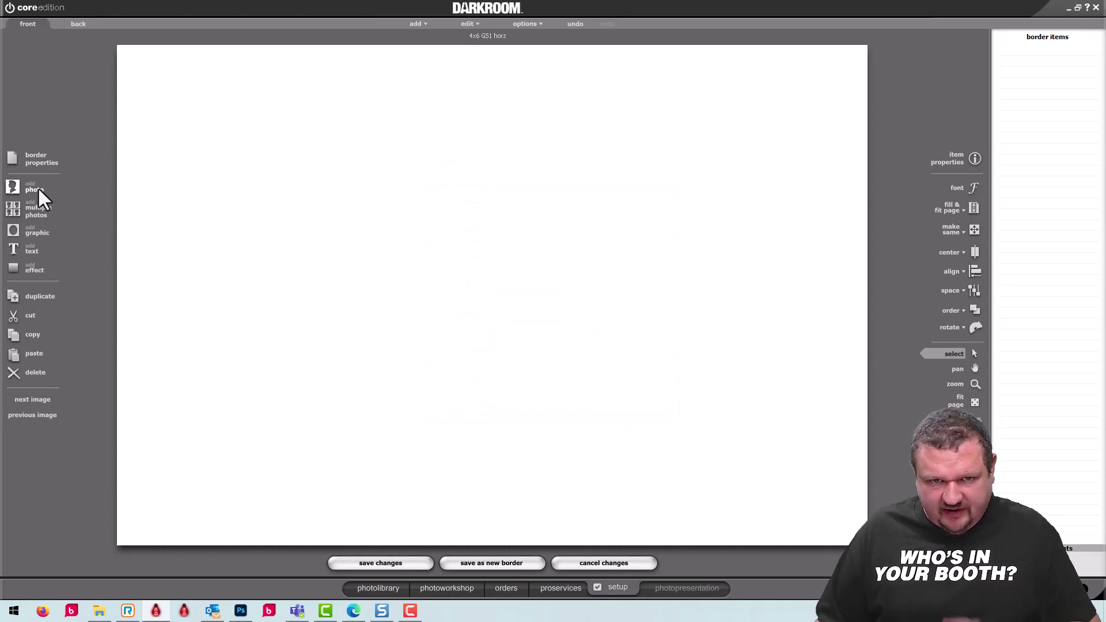
left_click(35, 189)
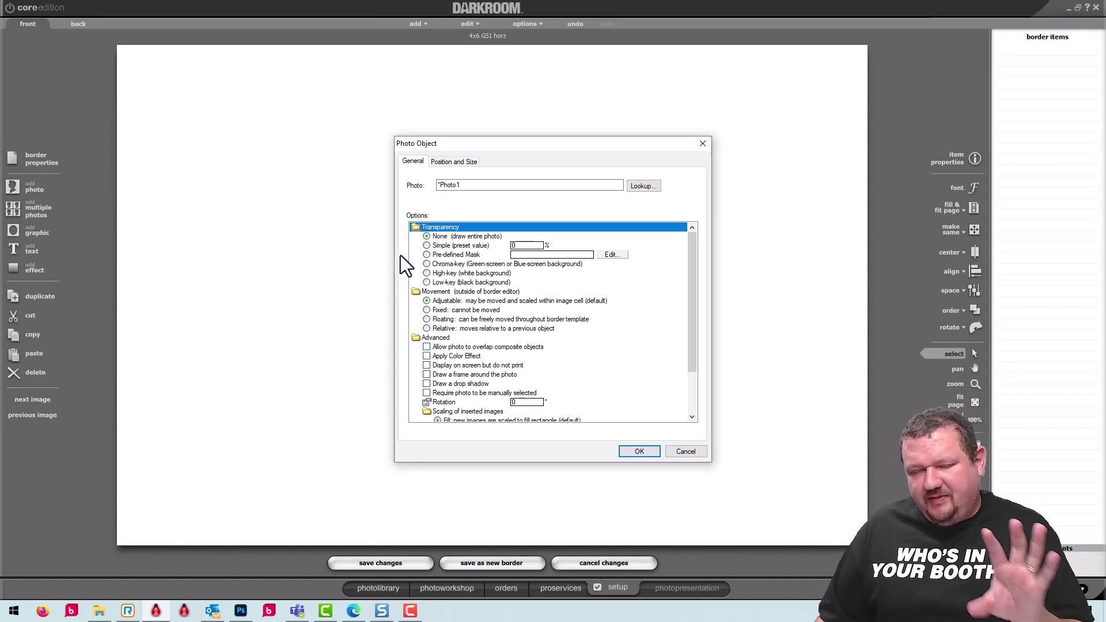
left_click(703, 454)
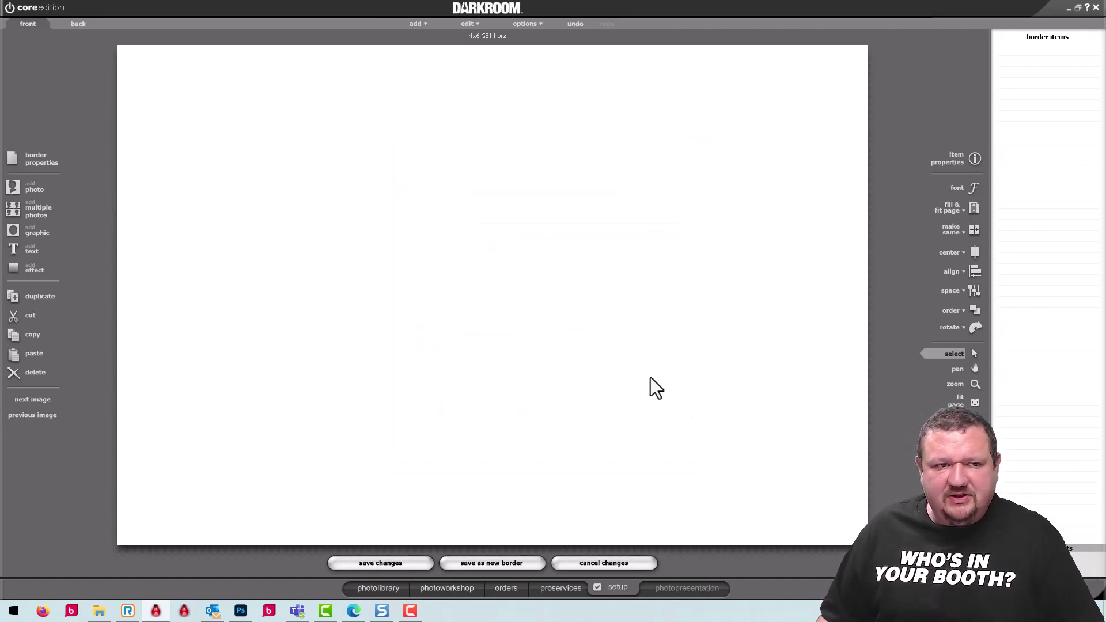
Add beach.jpg as a graphic and stretch it to fill the whole page
left_click(32, 231)
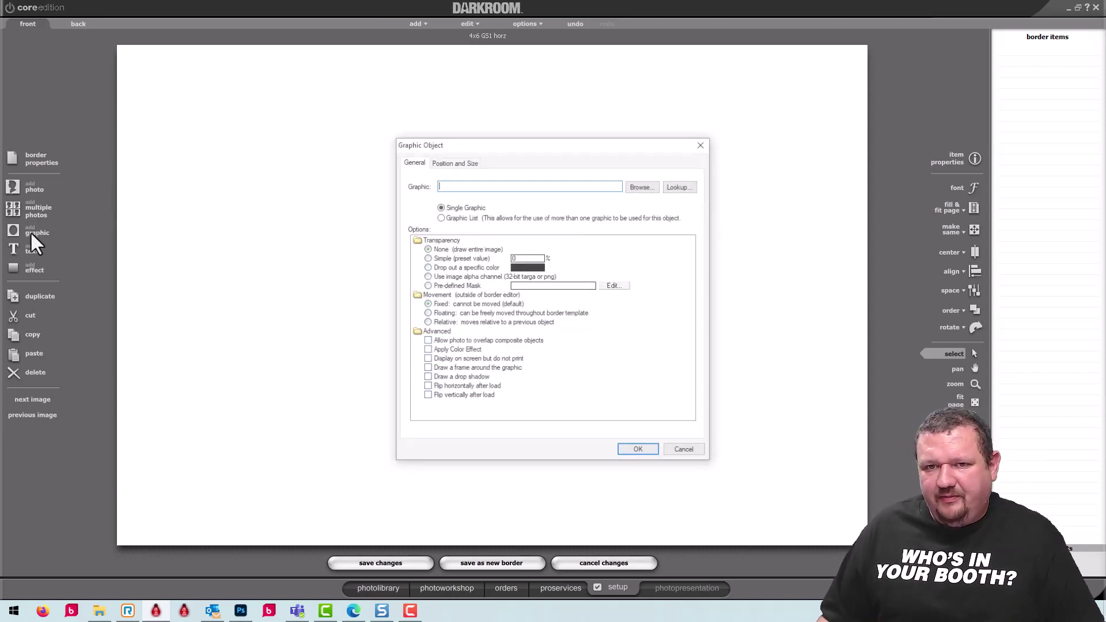
left_click(645, 185)
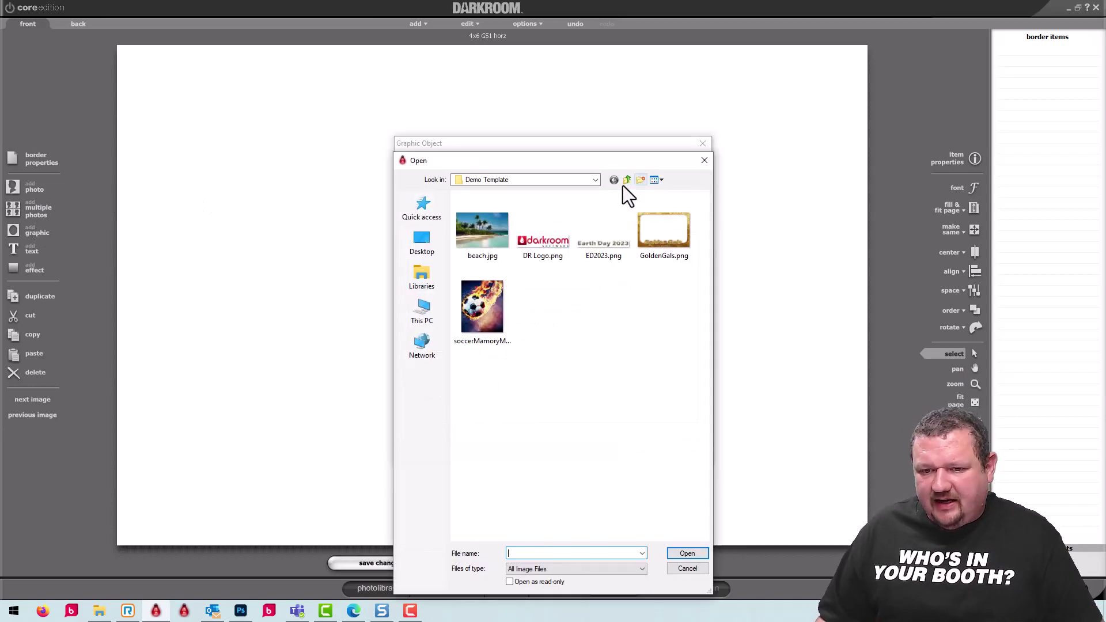
left_click(495, 219)
left_click(687, 553)
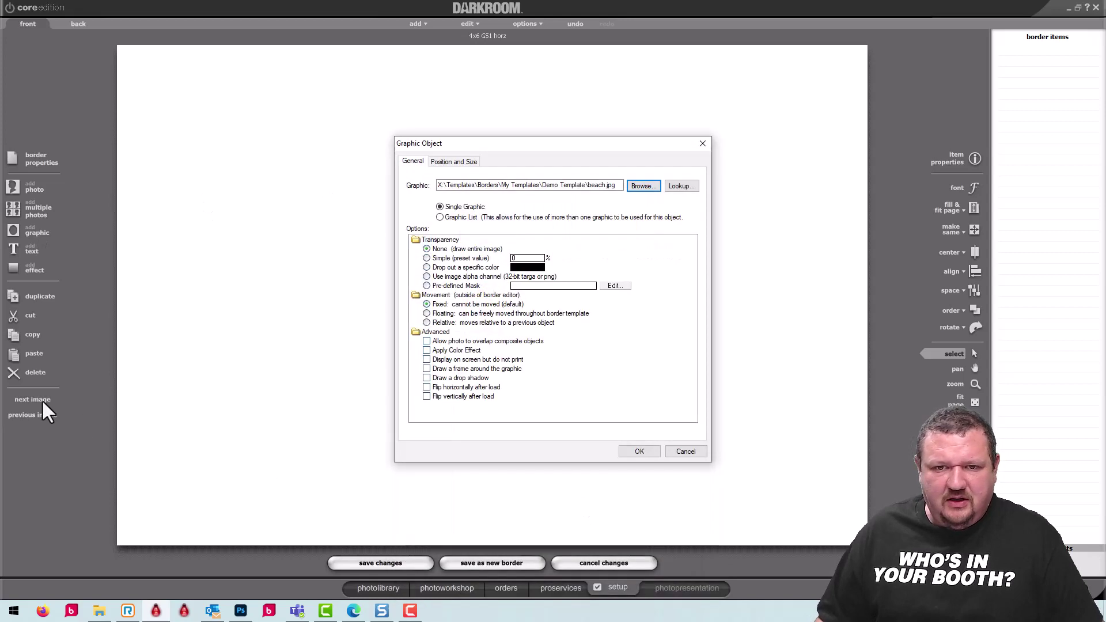
left_click(640, 451)
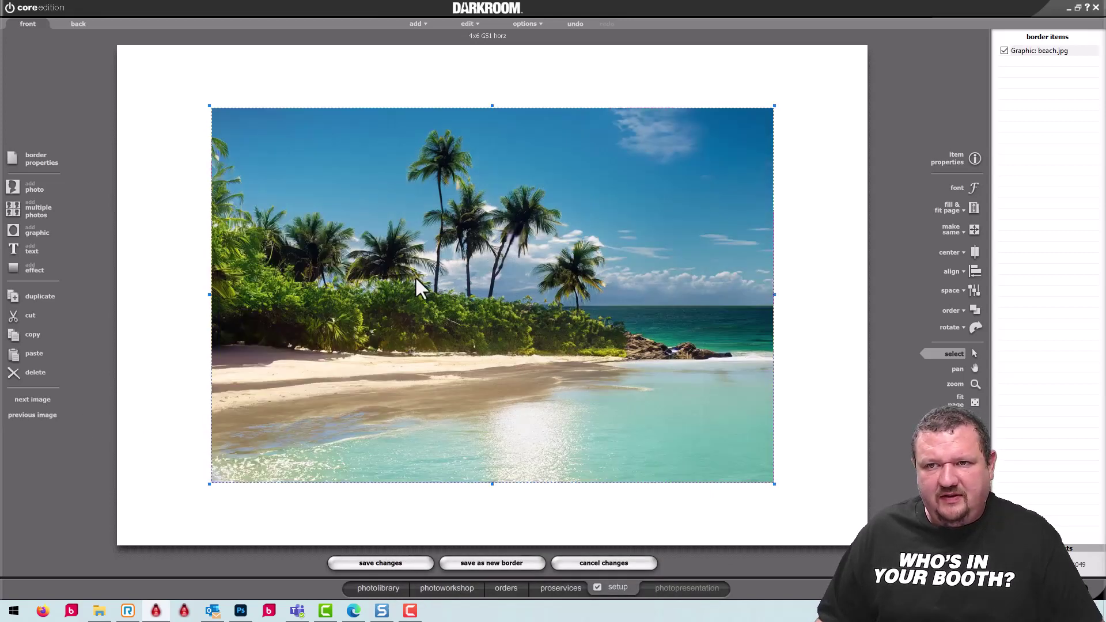
key("f")
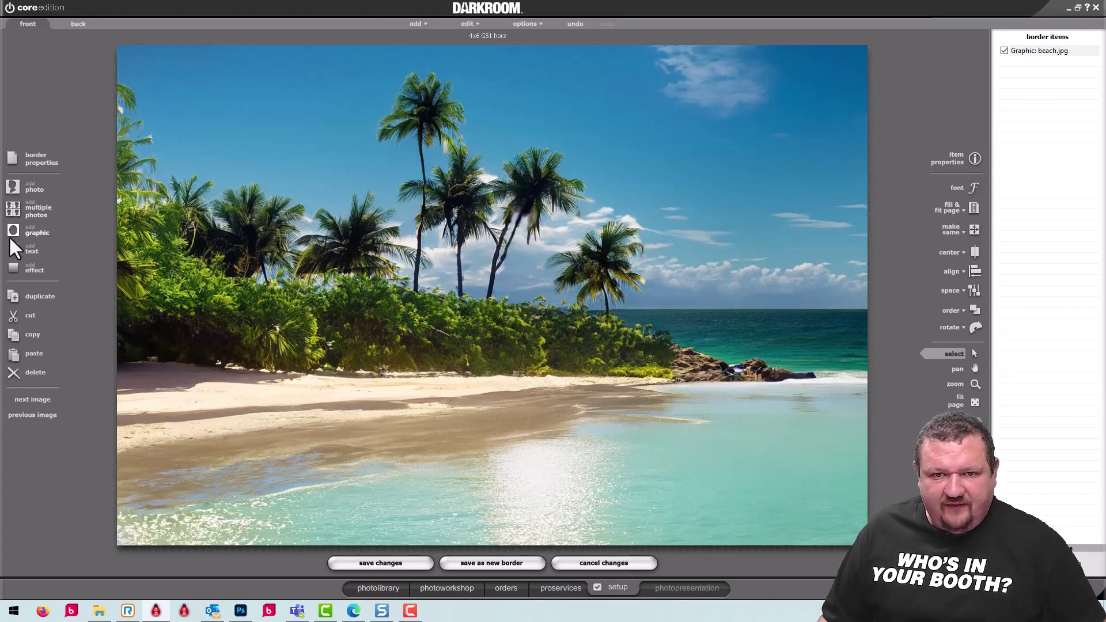
Add a chroma-key transparency photo spot over the beach and save as 4x6 GS1 horz.crd
left_click(13, 183)
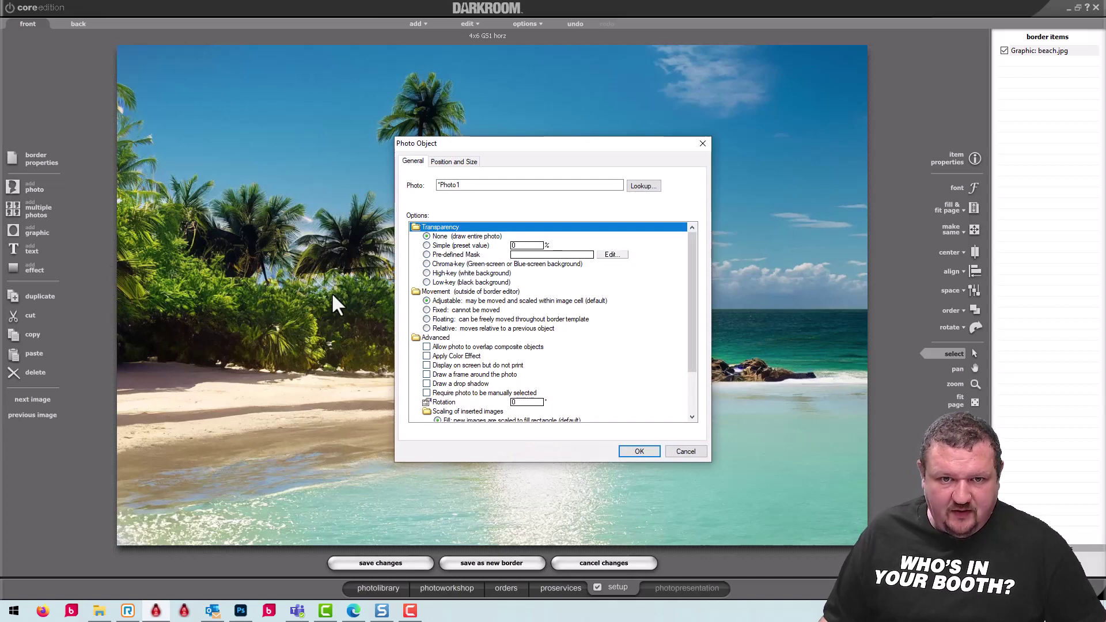
left_click(427, 264)
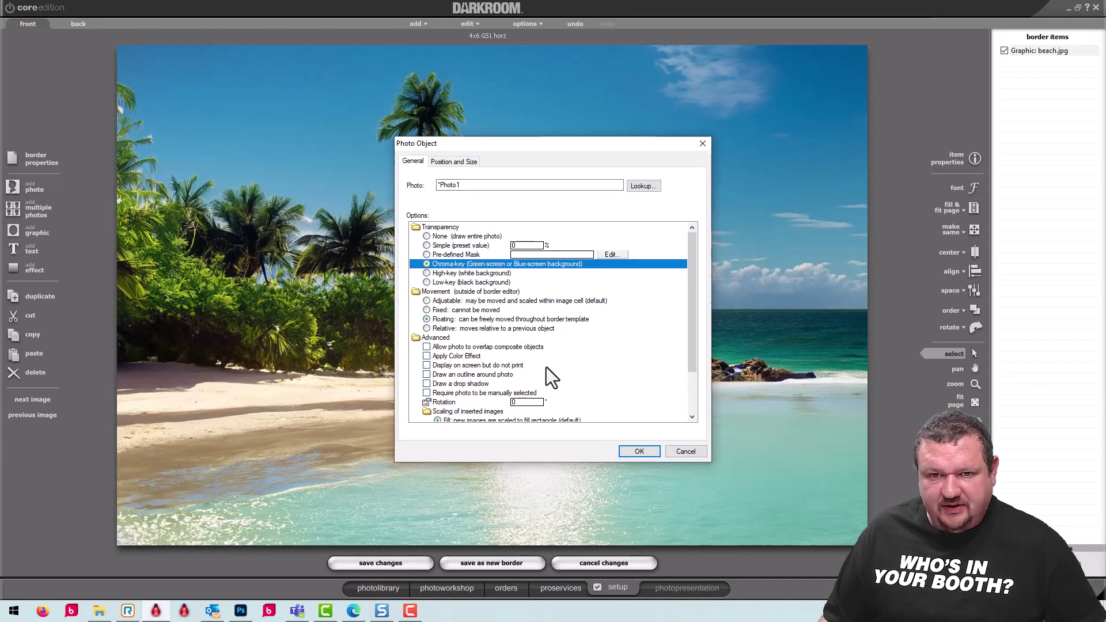
left_click(640, 451)
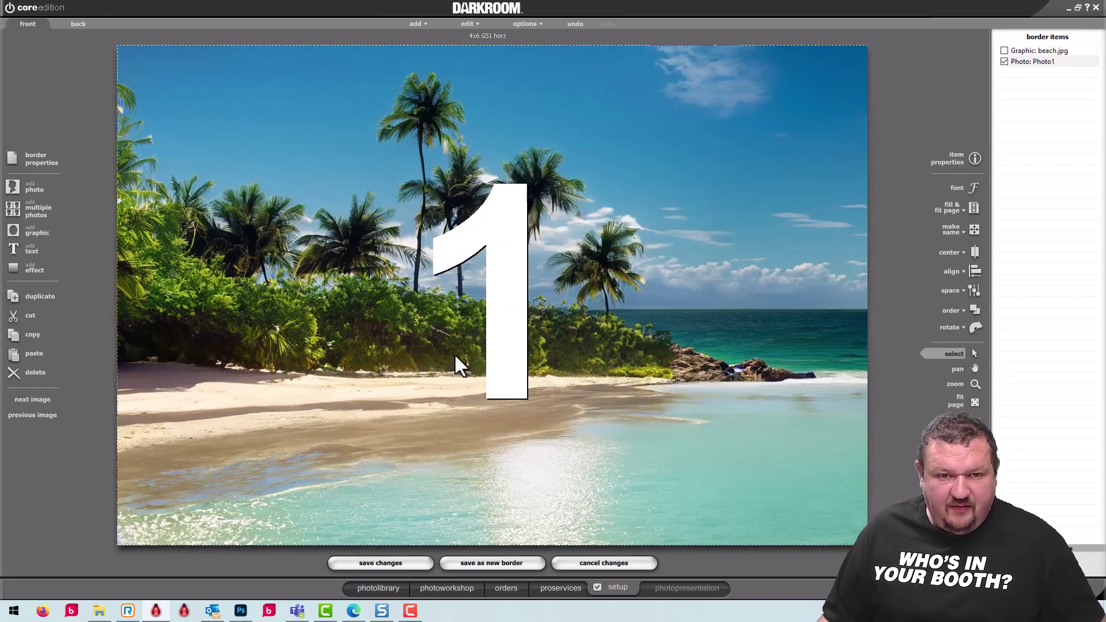
left_click(516, 565)
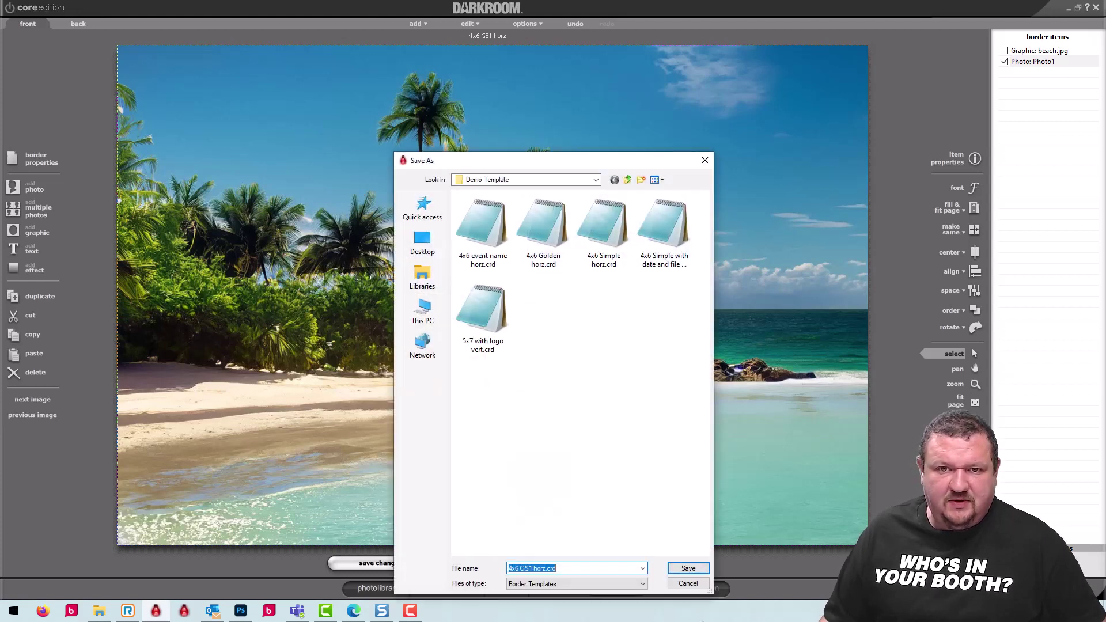
left_click(686, 568)
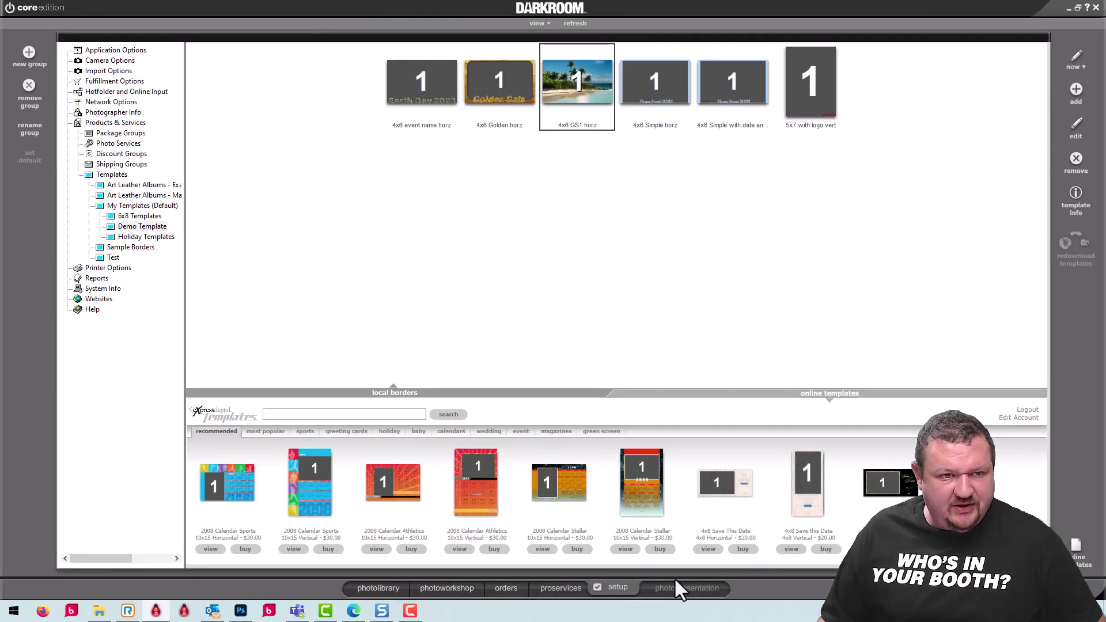
Open the Tiki Beach green-screen sample, move the tiki strip around, then discard the edits
left_click(127, 247)
left_click(137, 268)
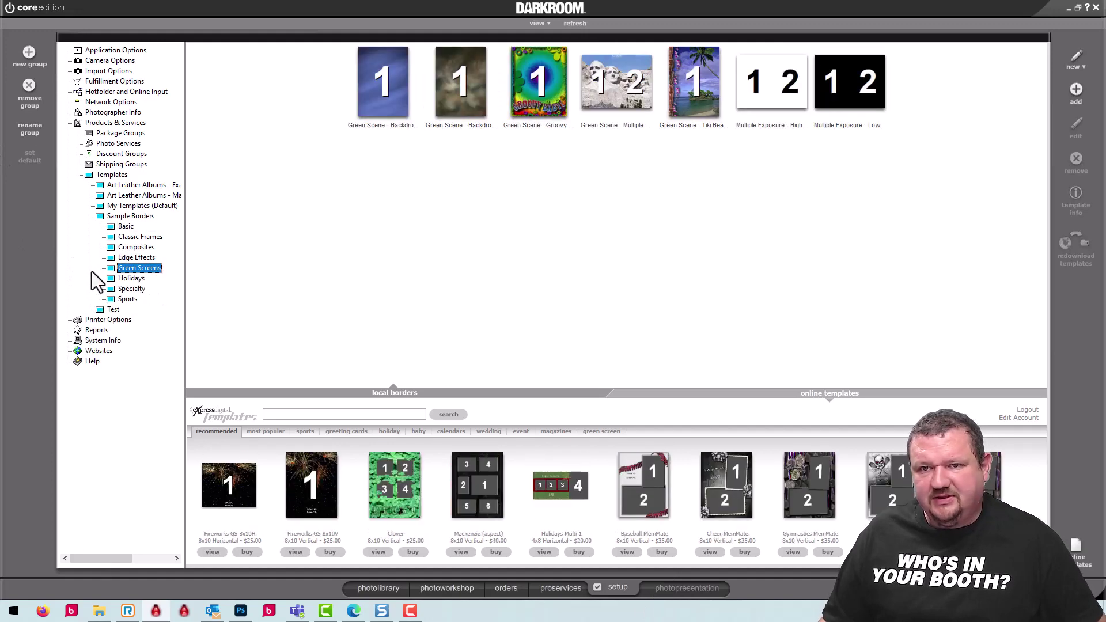
left_click(688, 92)
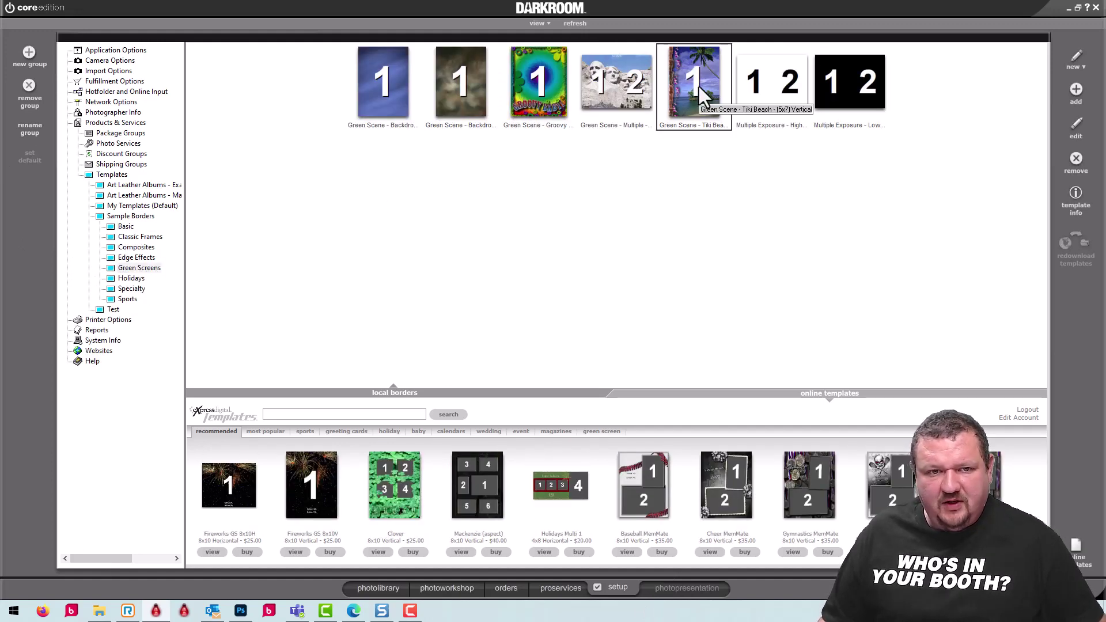
double_click(703, 97)
left_click_drag(322, 194, 350, 295)
left_click_drag(406, 201, 334, 65)
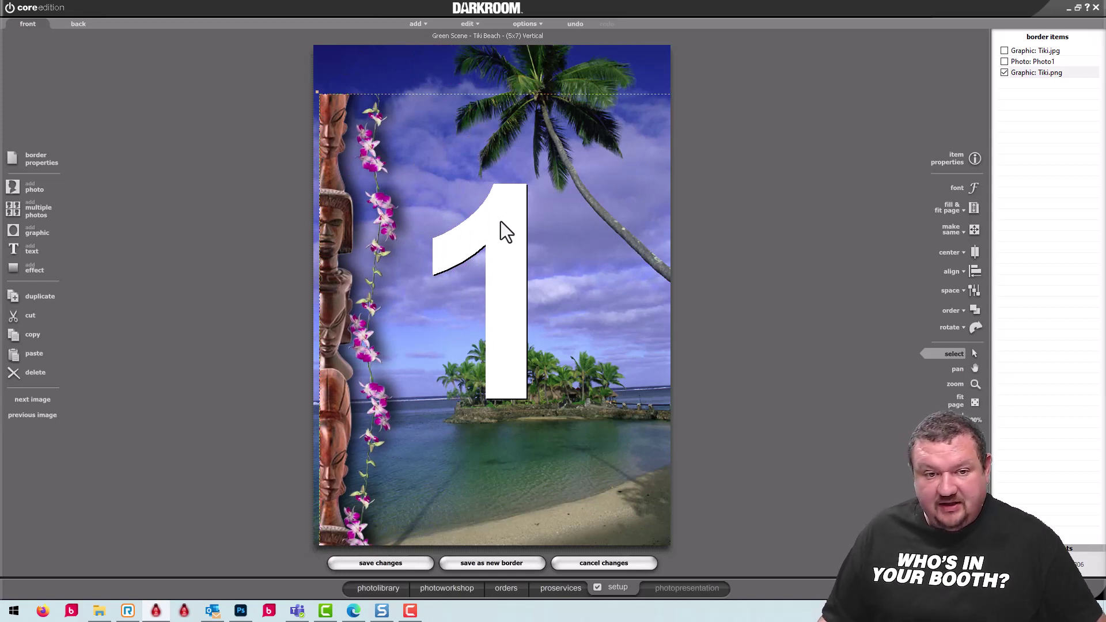
left_click_drag(358, 277, 314, 278)
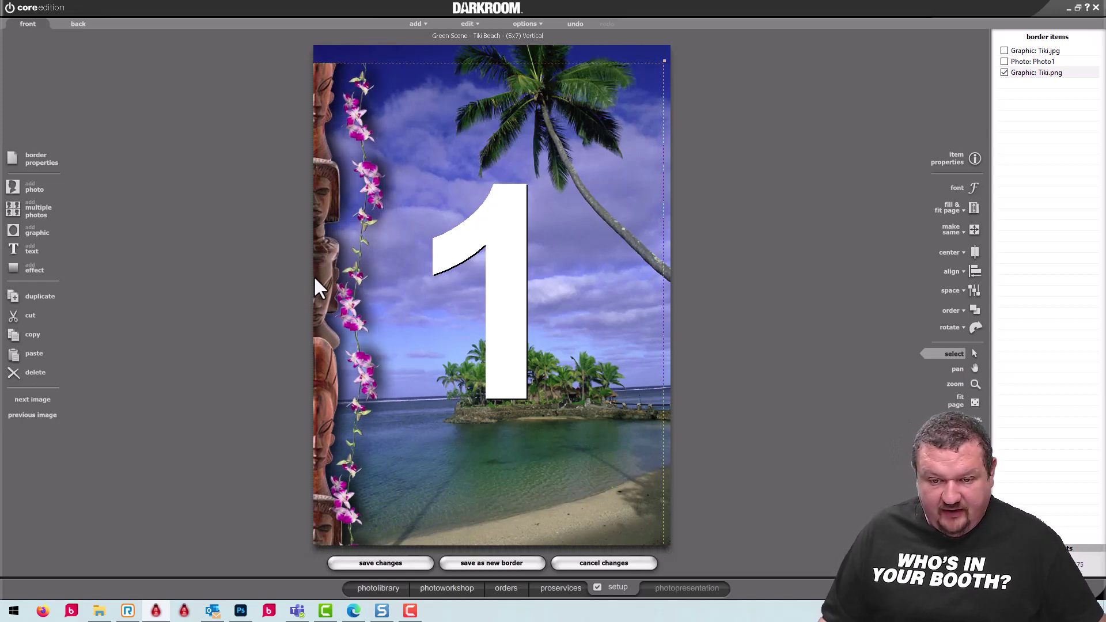
left_click(589, 564)
Open the Groovy template, close it without saving, and go to the photo workshop
left_click(552, 104)
double_click(552, 104)
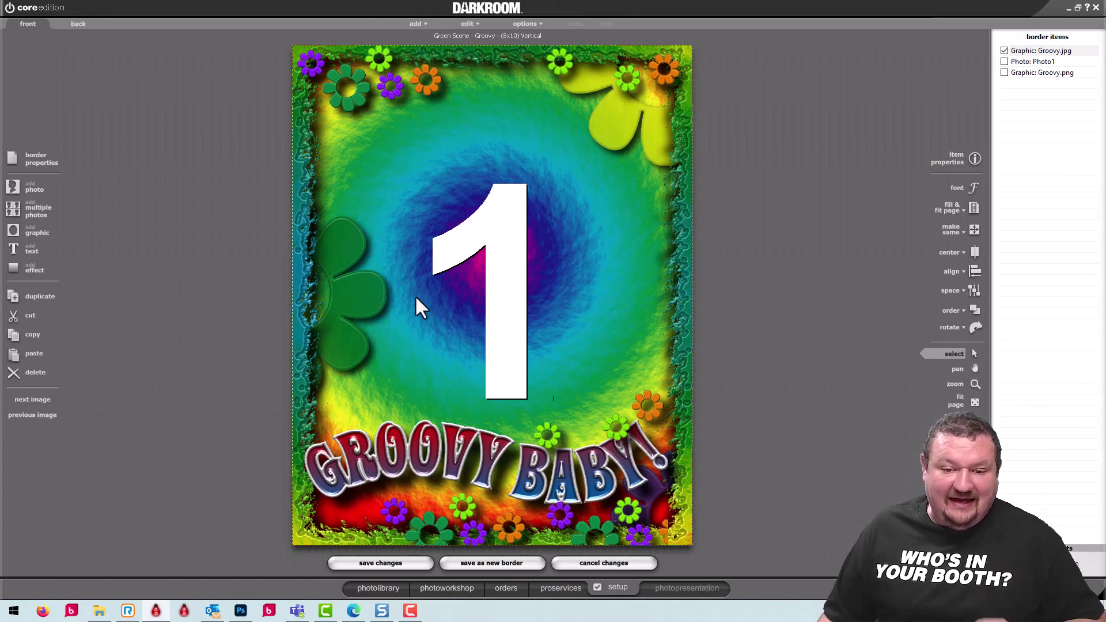
left_click(627, 563)
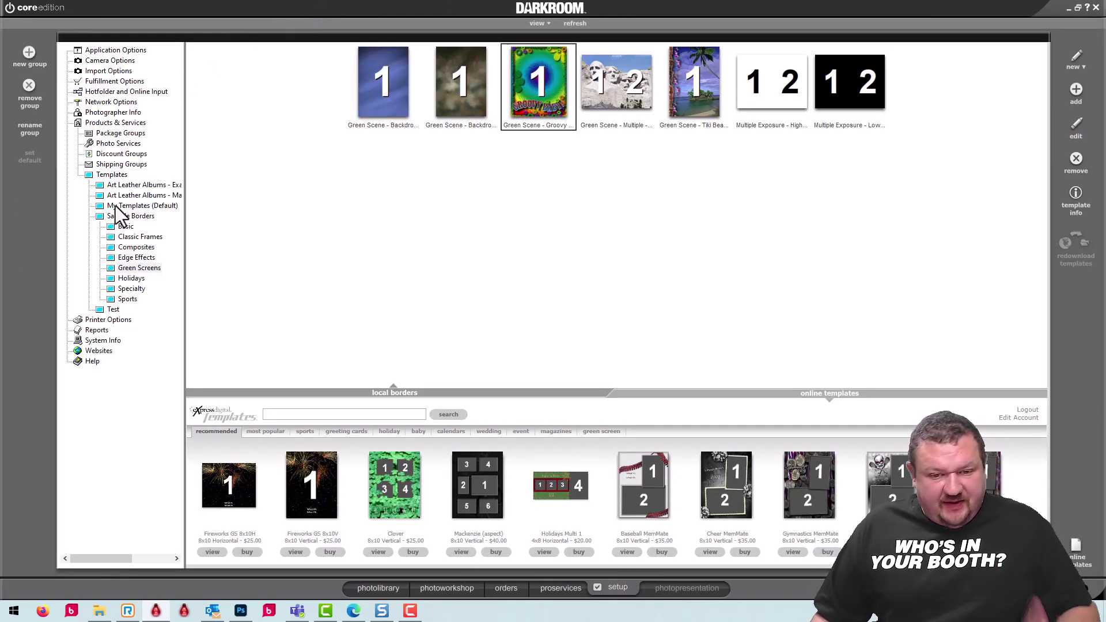
left_click(443, 593)
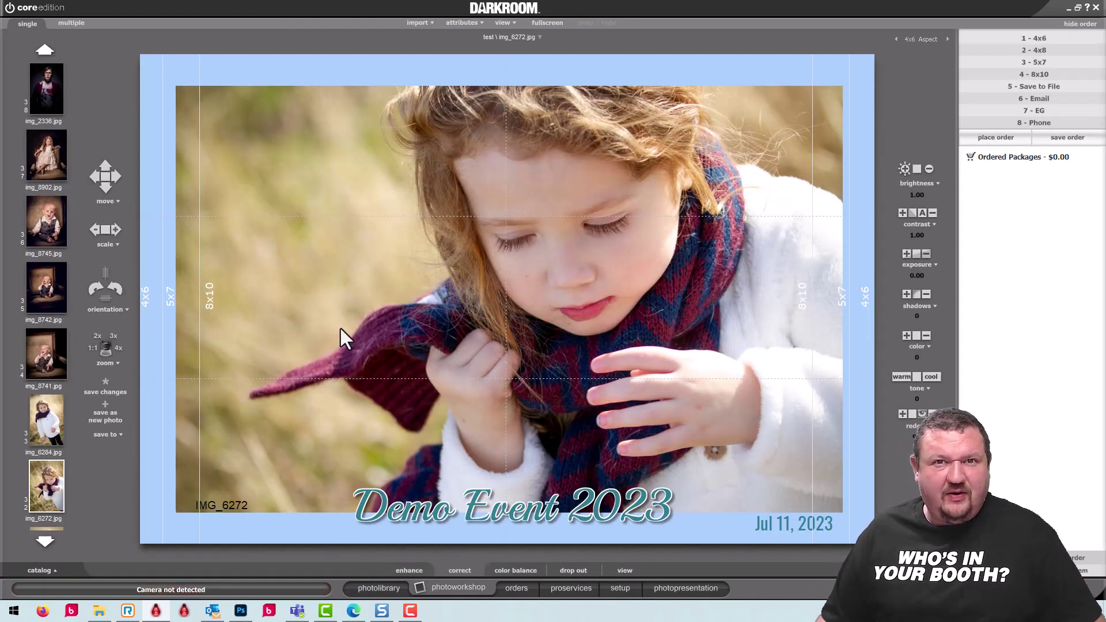
Apply the 4x6 event name horz Earth Day 2023 border to img_6272.jpg, then go to the photo library
left_click(340, 326)
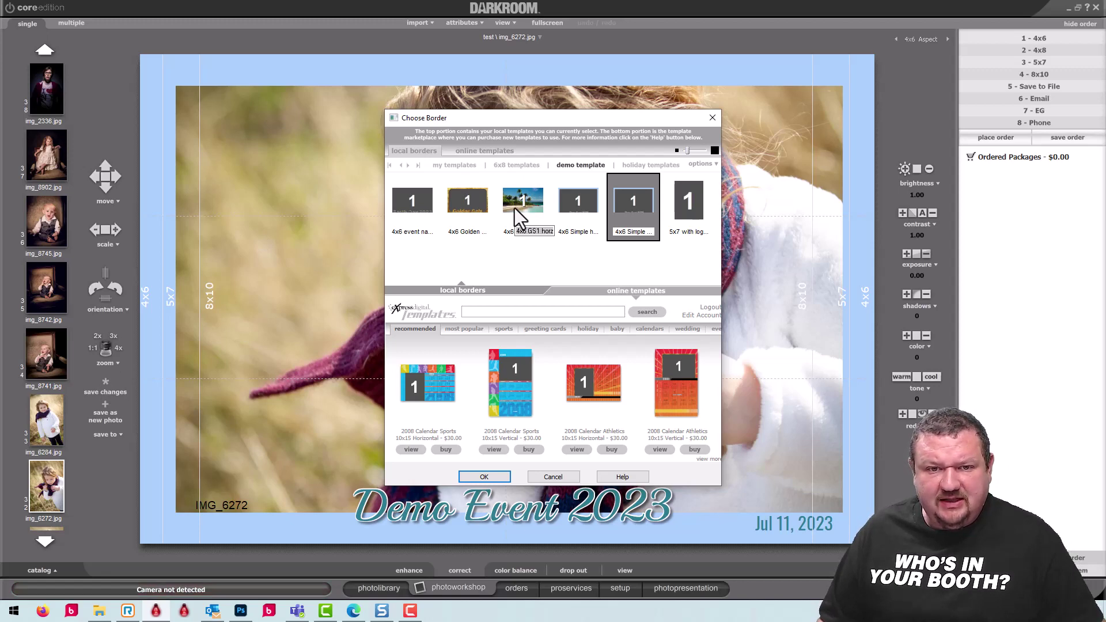
left_click(410, 233)
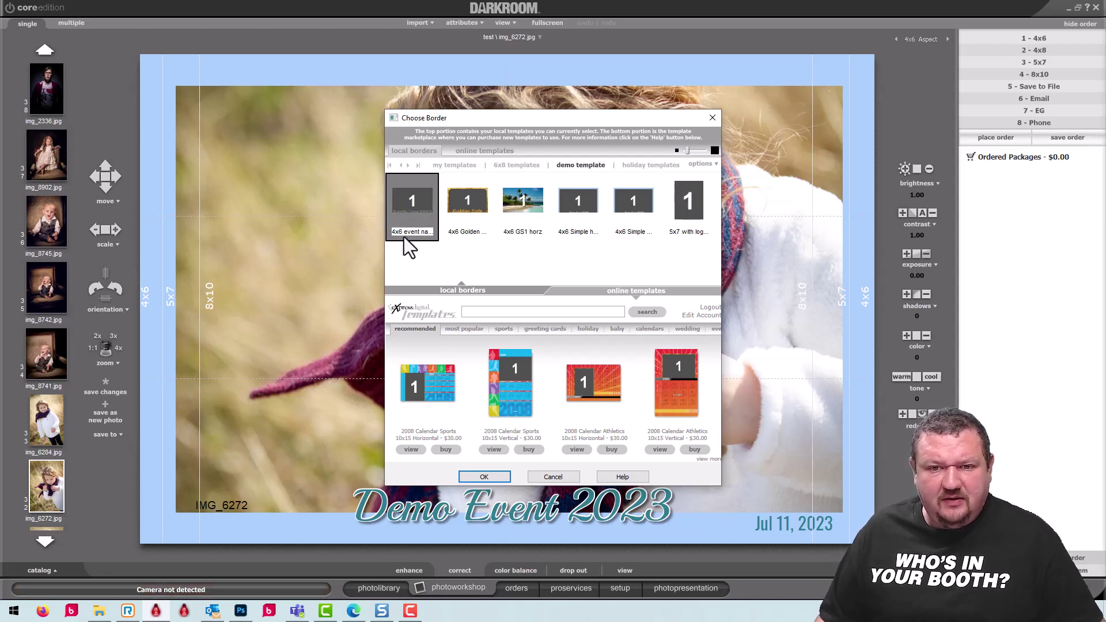
left_click(474, 478)
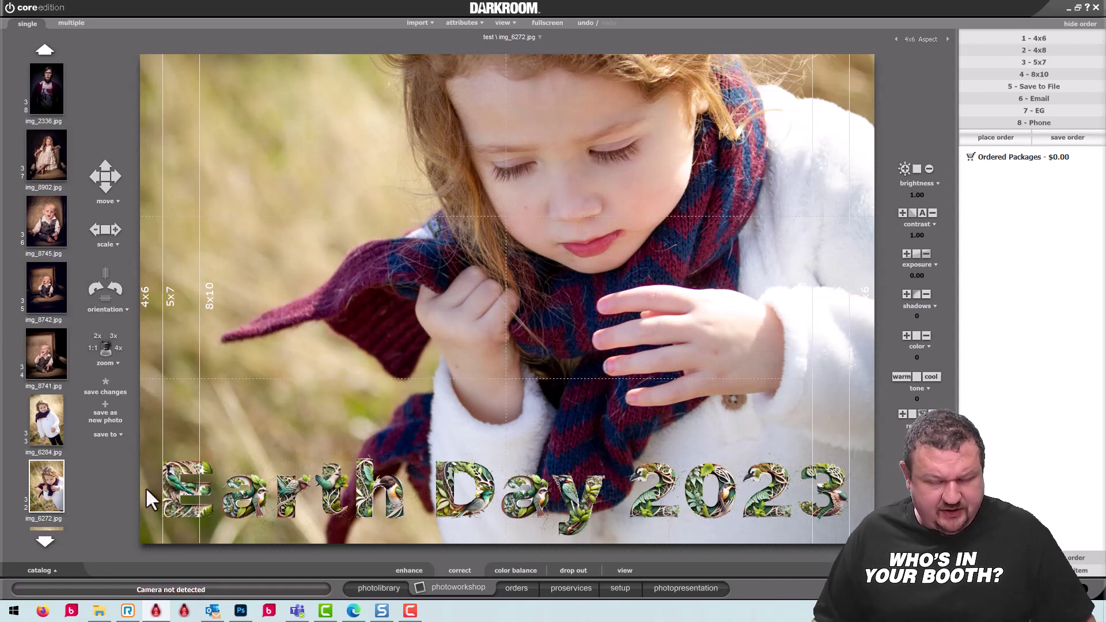
left_click(369, 588)
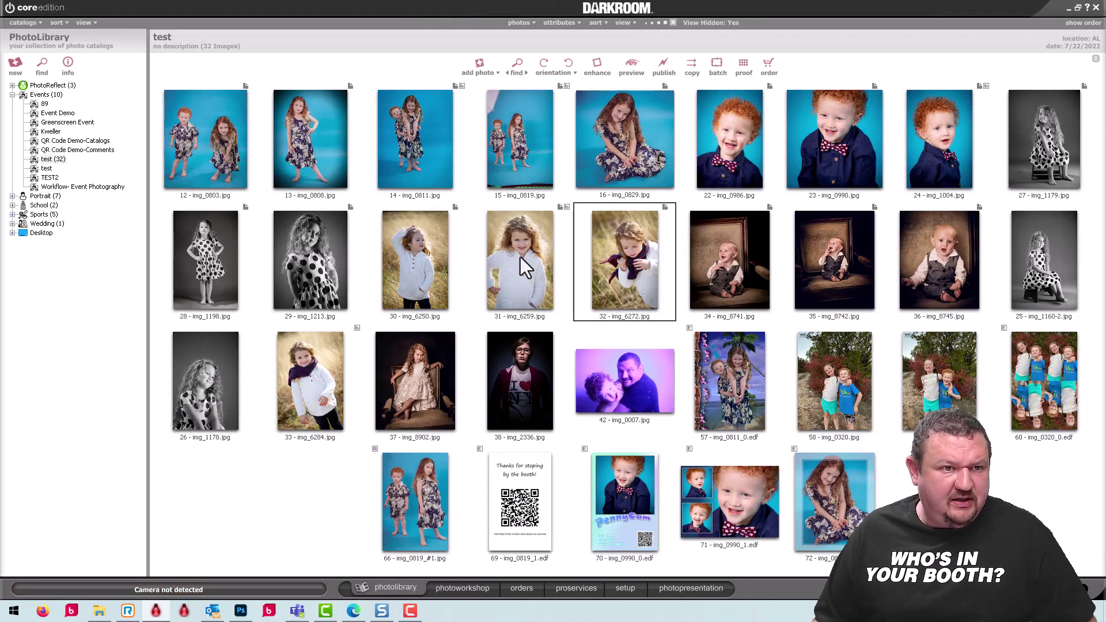
Open Greenscreen Event > Kweller > QR Code Demo-Comments and load img_5802 in the workshop
left_click(49, 123)
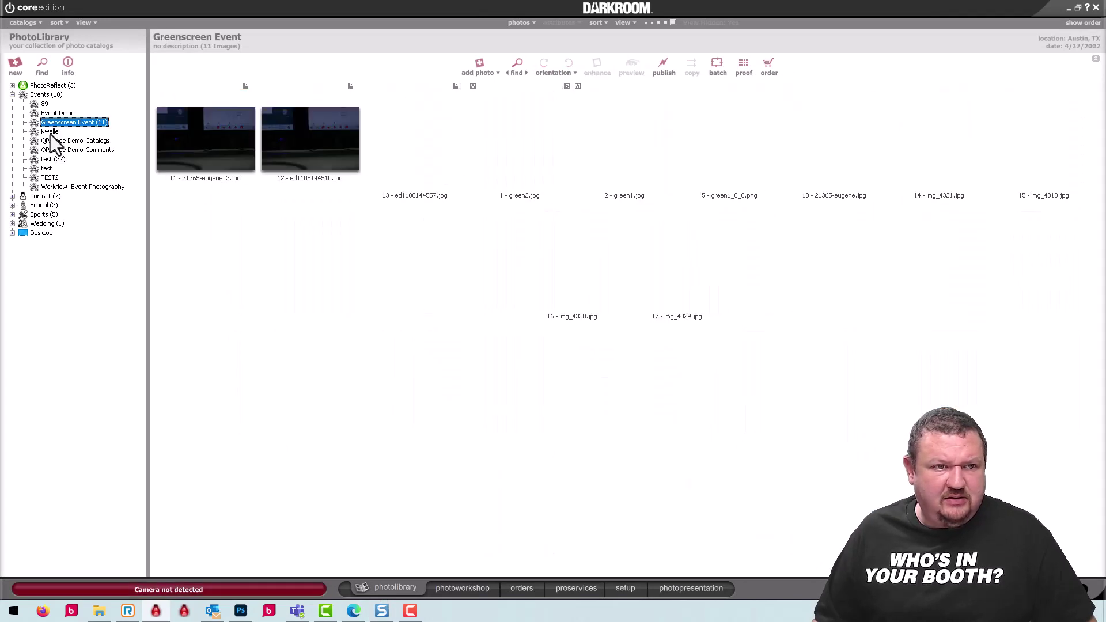
left_click(50, 132)
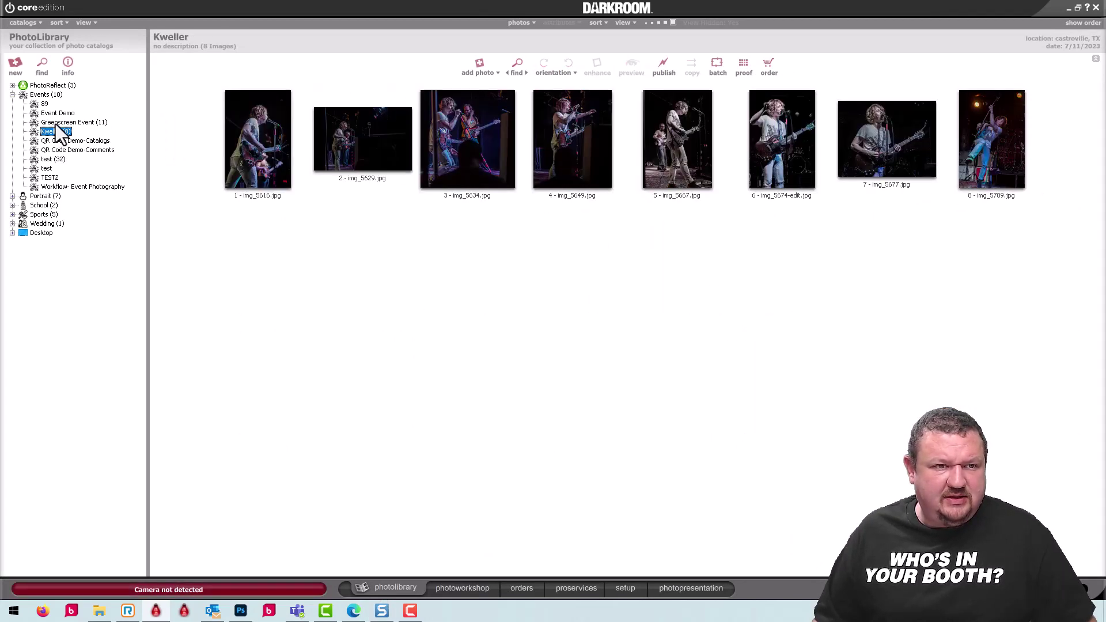
left_click(55, 151)
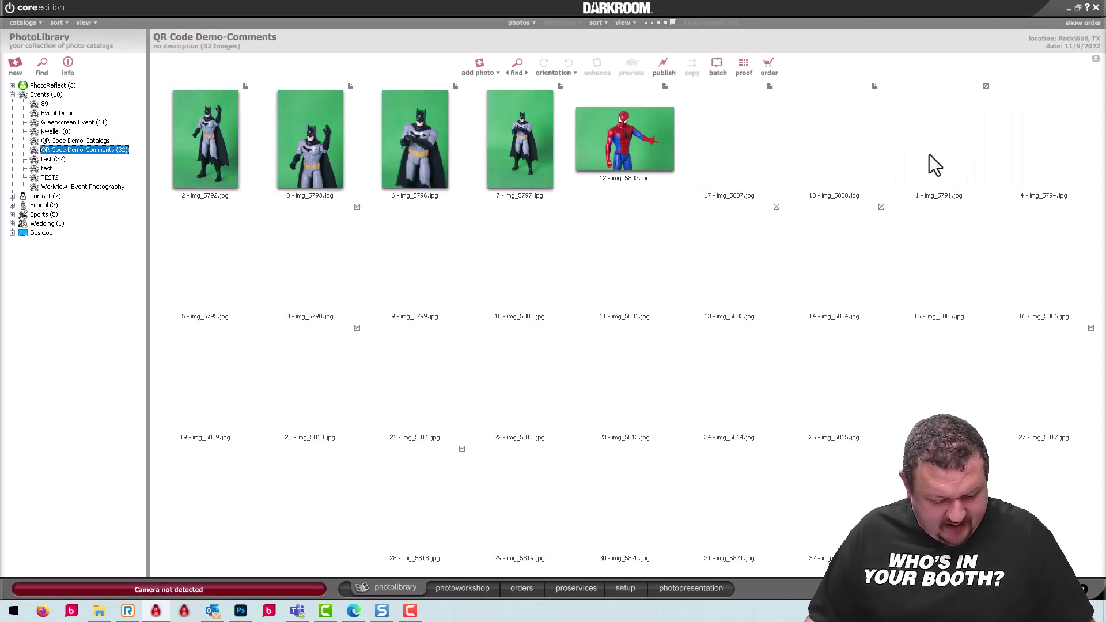
left_click(643, 144)
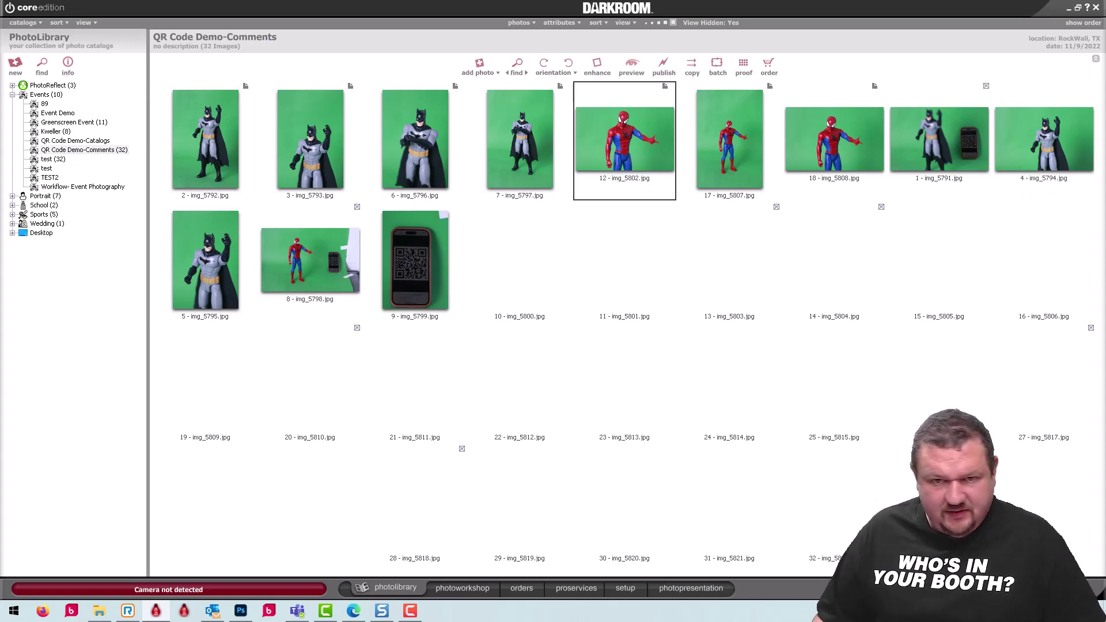
left_click(447, 590)
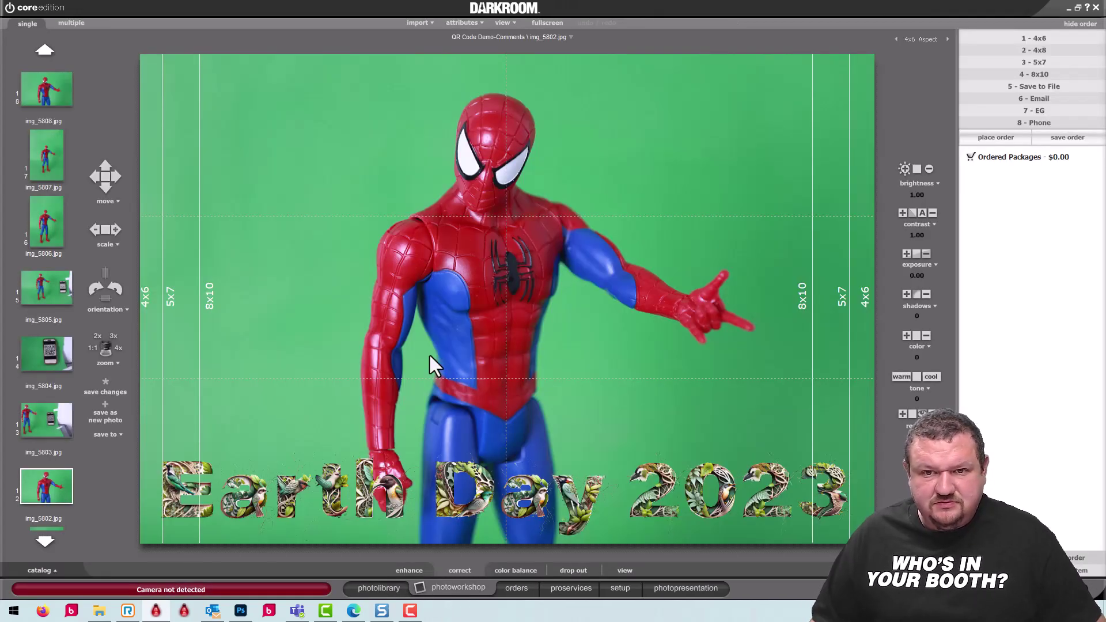
Apply the 4x6 GS1 horz beach border to the photo
left_click(430, 353)
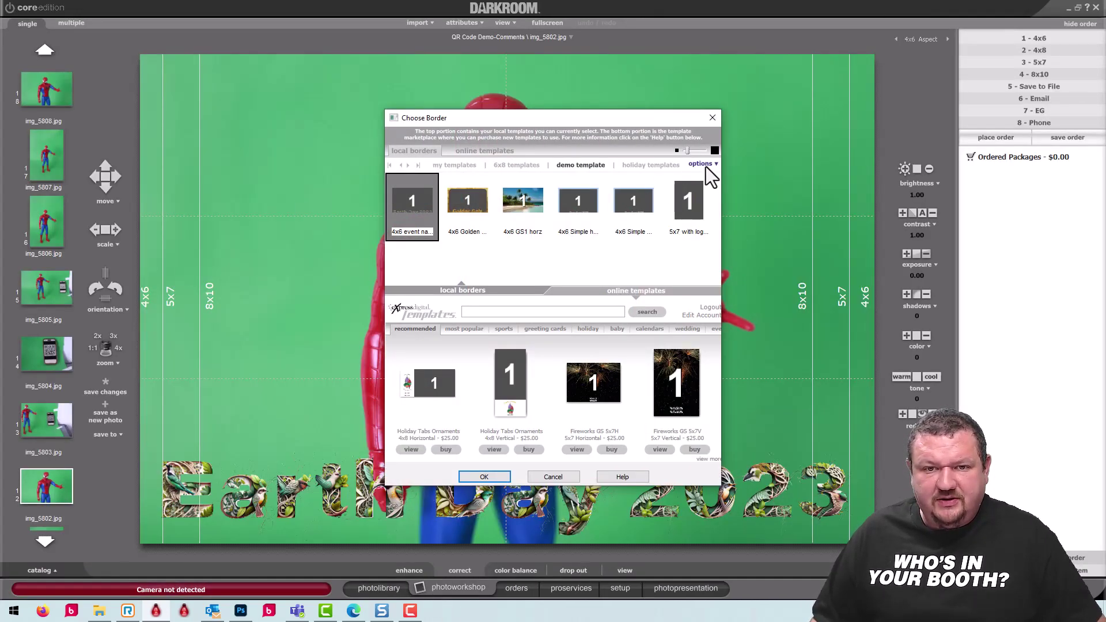
left_click(515, 204)
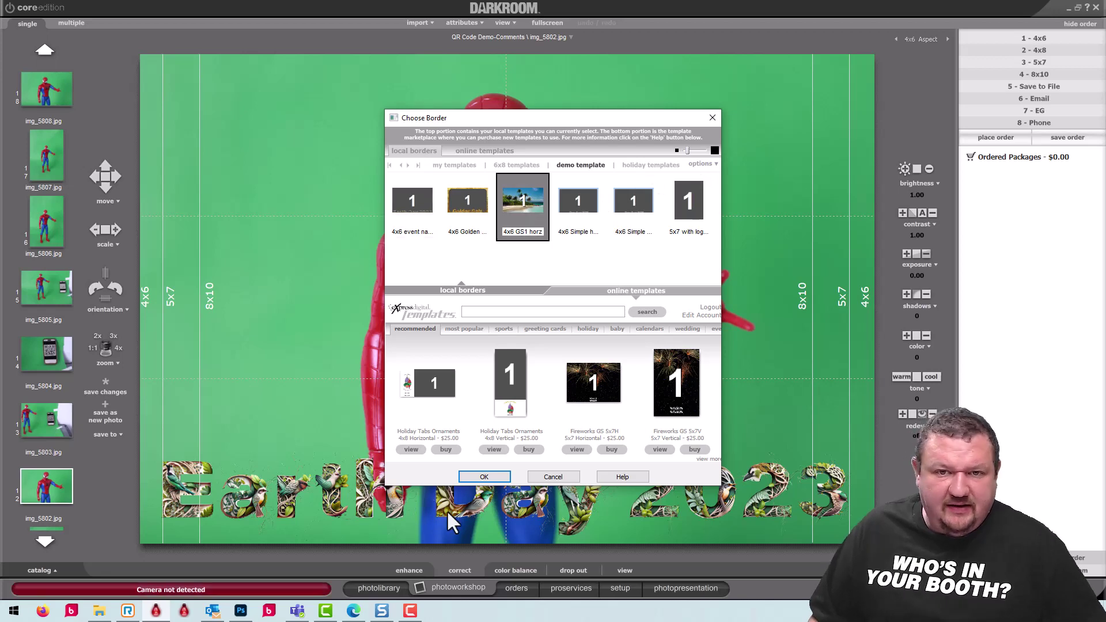
left_click(484, 477)
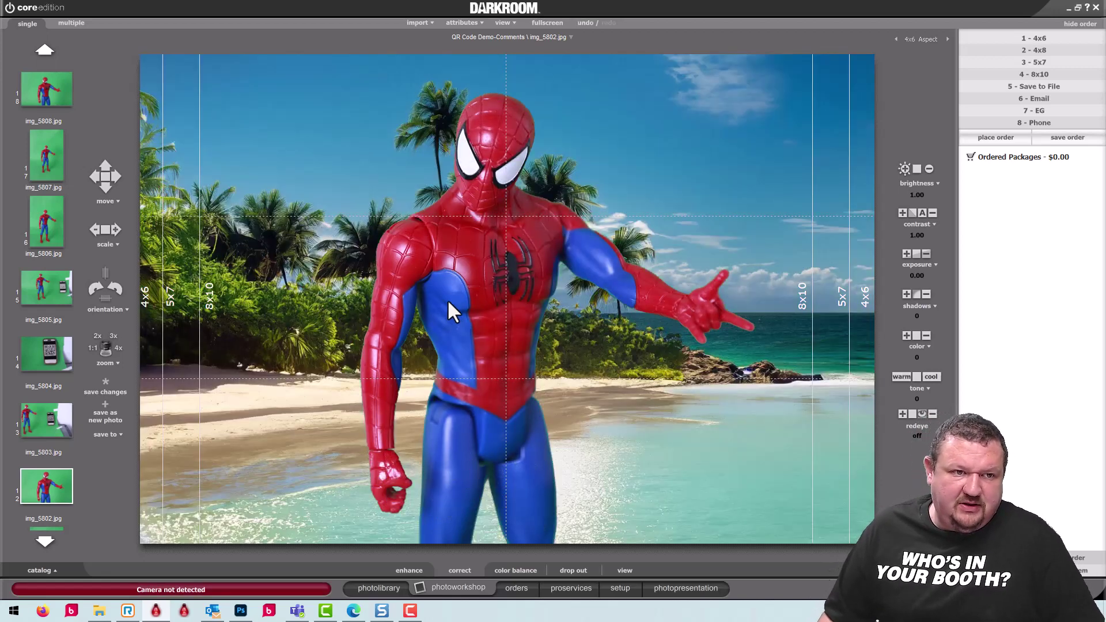
Switch to img_5806, scale Spider-Man down and drag him left onto the sand
left_click(52, 224)
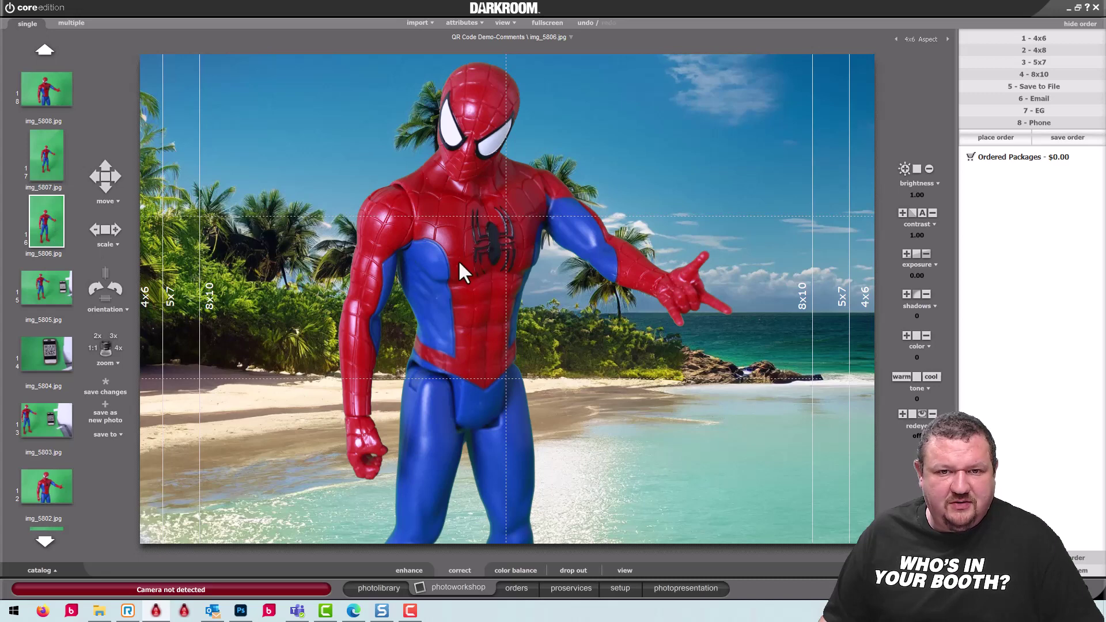
scroll(458, 260, "down", 2)
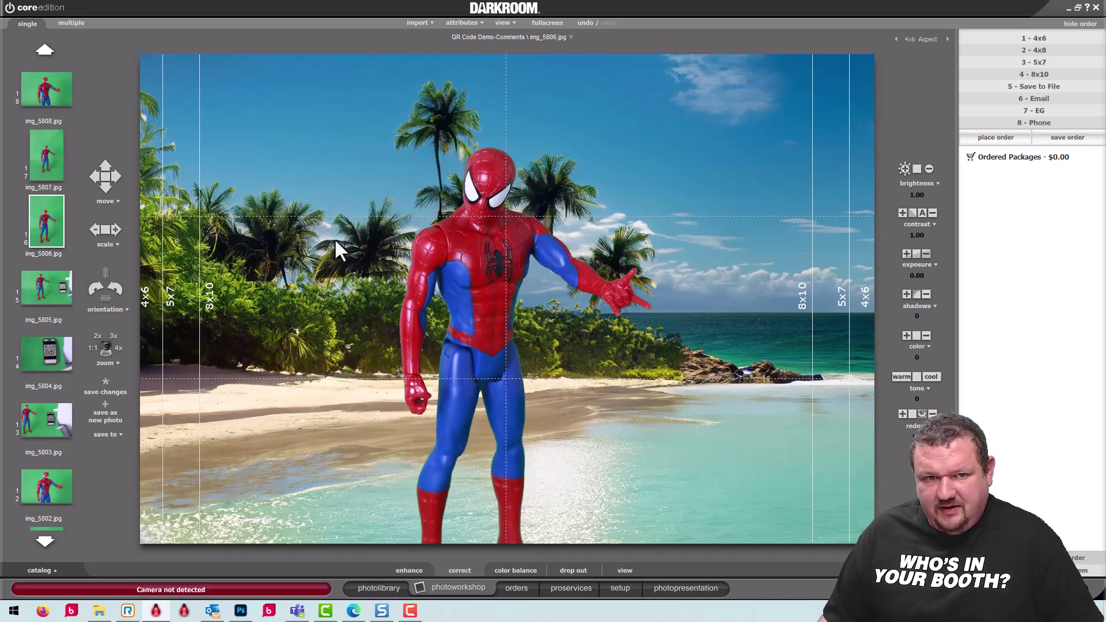
scroll(326, 288, "down", 2)
left_click_drag(356, 270, 315, 311)
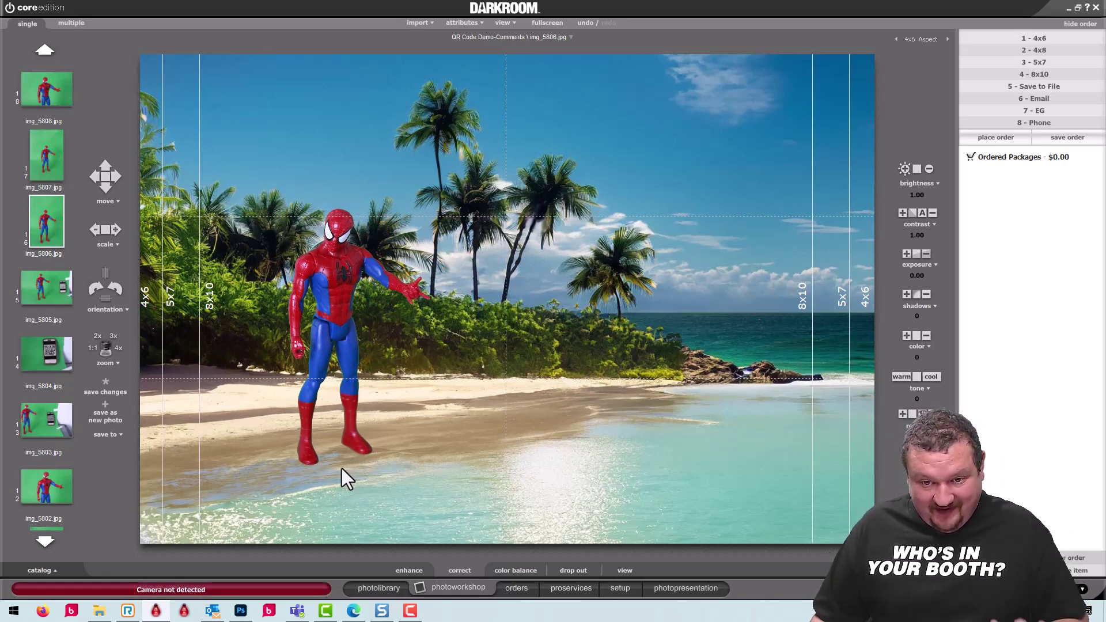
In setup Templates, expand My Templates (Default) and show the Demo Template group
left_click(620, 588)
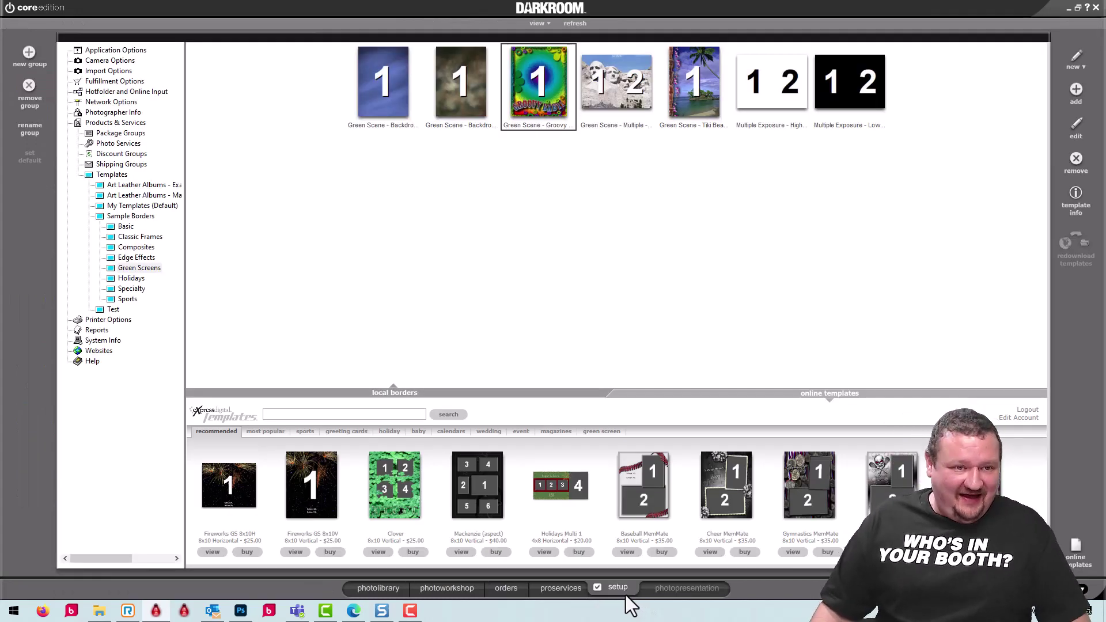
left_click(99, 174)
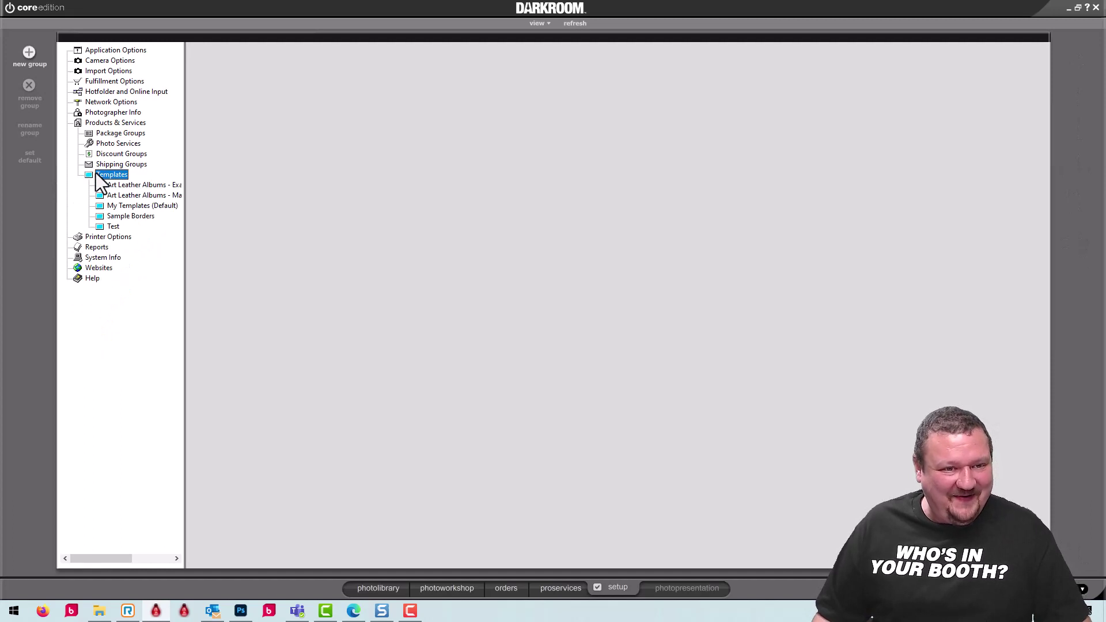
left_click(136, 206)
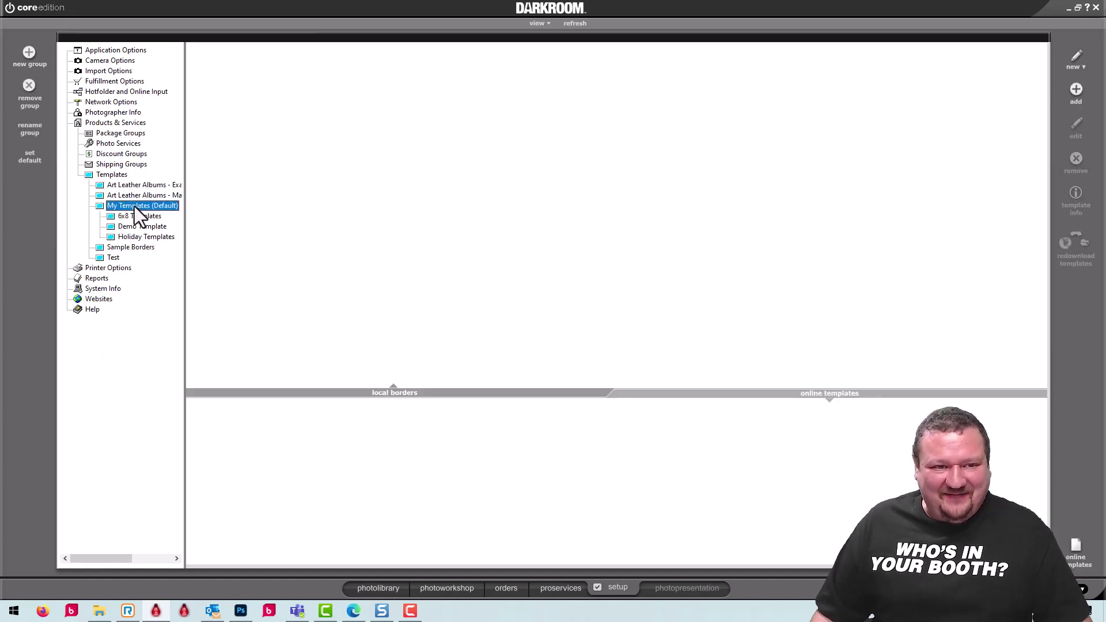
left_click(122, 228)
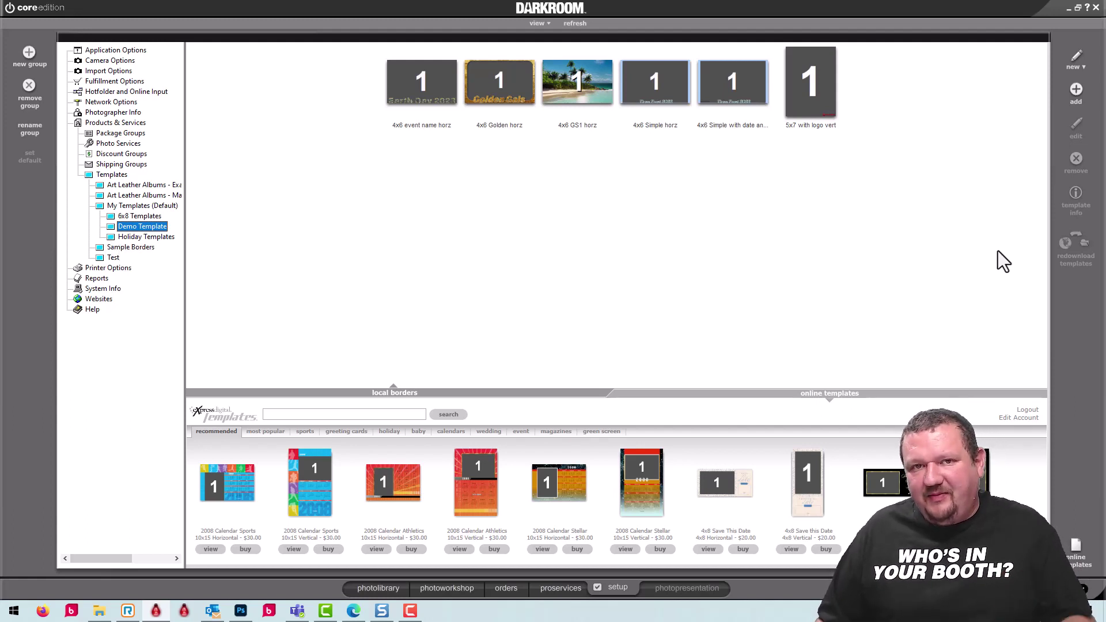
Create a new 8x10 vertical border described as '8x10 MM demo' at 300 pixels per inch
left_click(1077, 60)
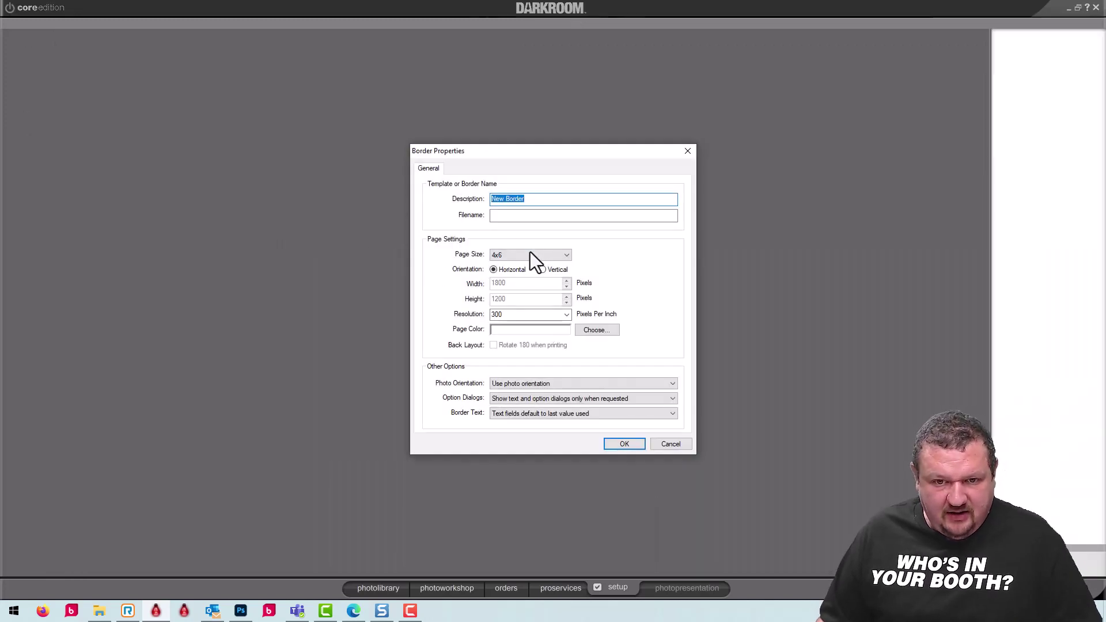
left_click(530, 255)
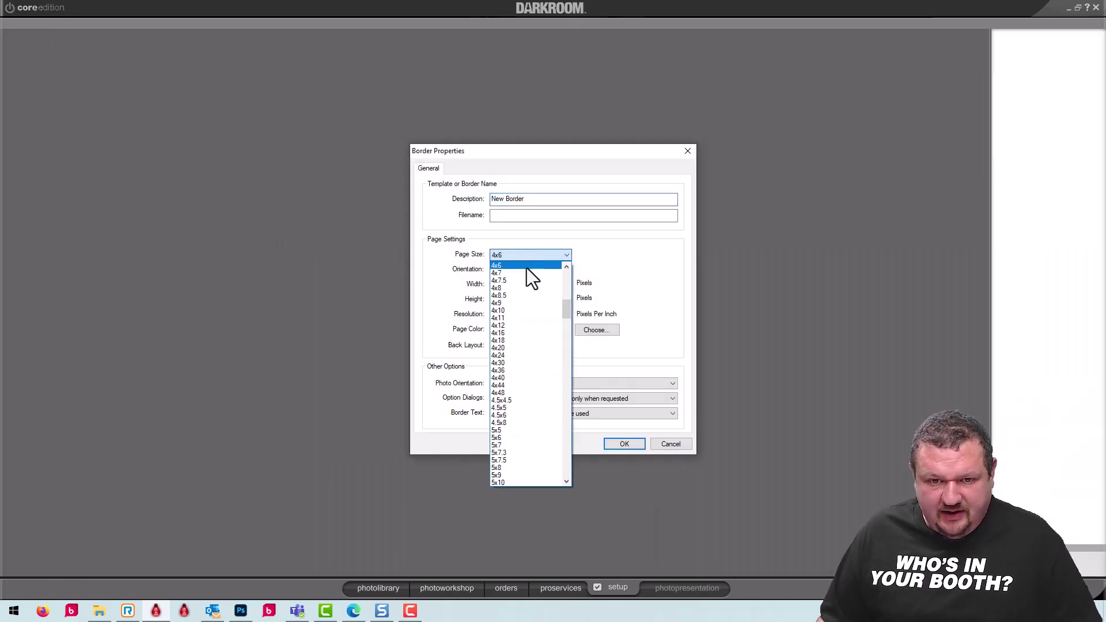
scroll(509, 347, "down", 3)
scroll(507, 442, "down", 15)
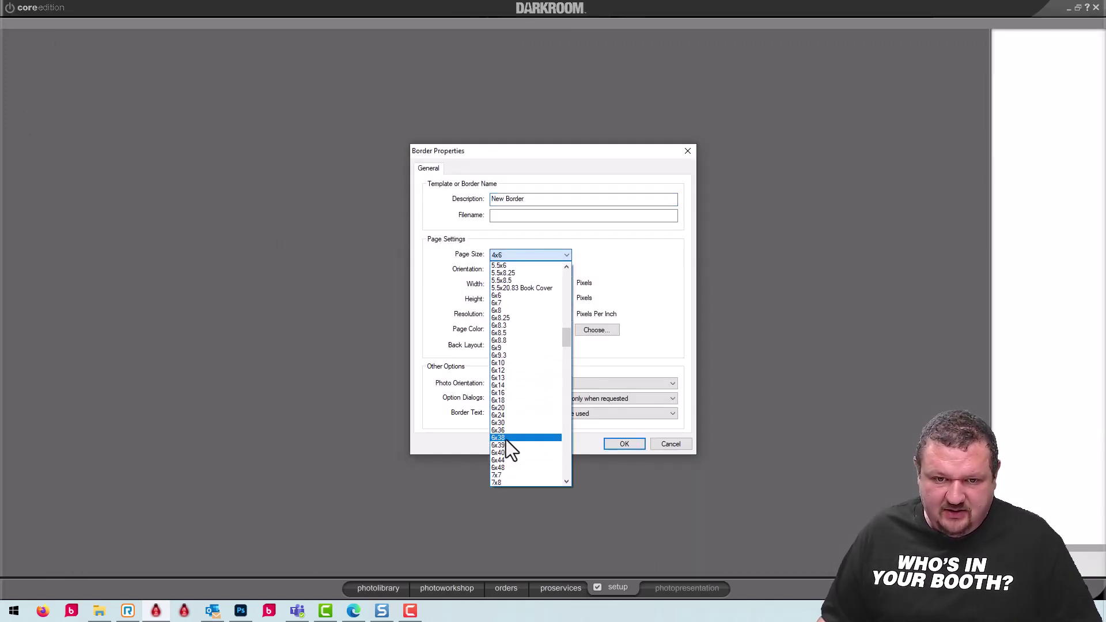
scroll(506, 440, "down", 4)
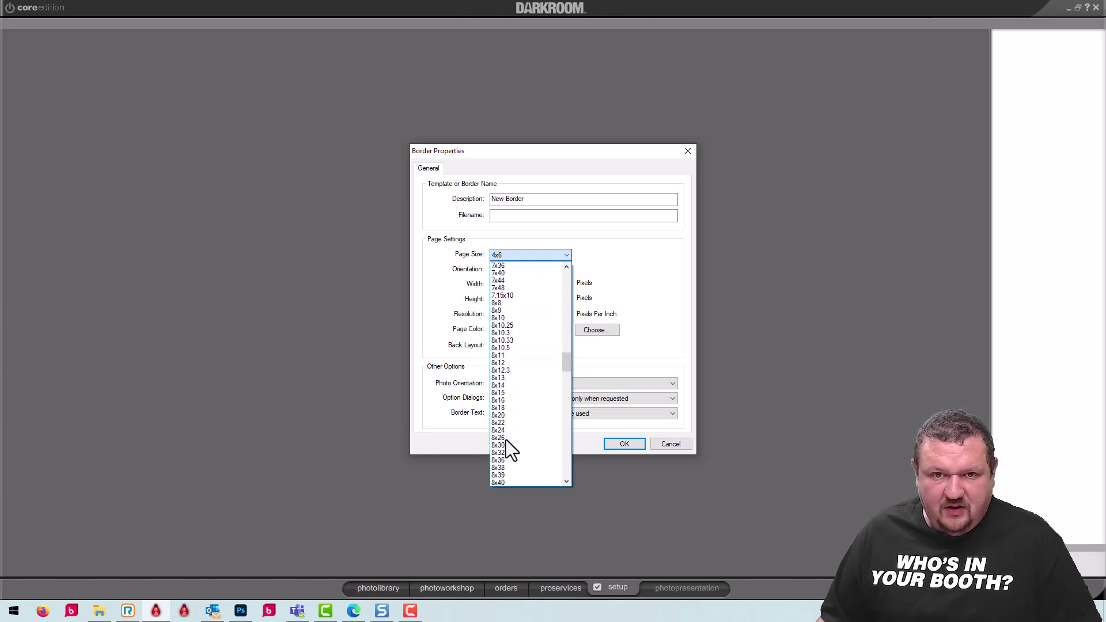
left_click(510, 317)
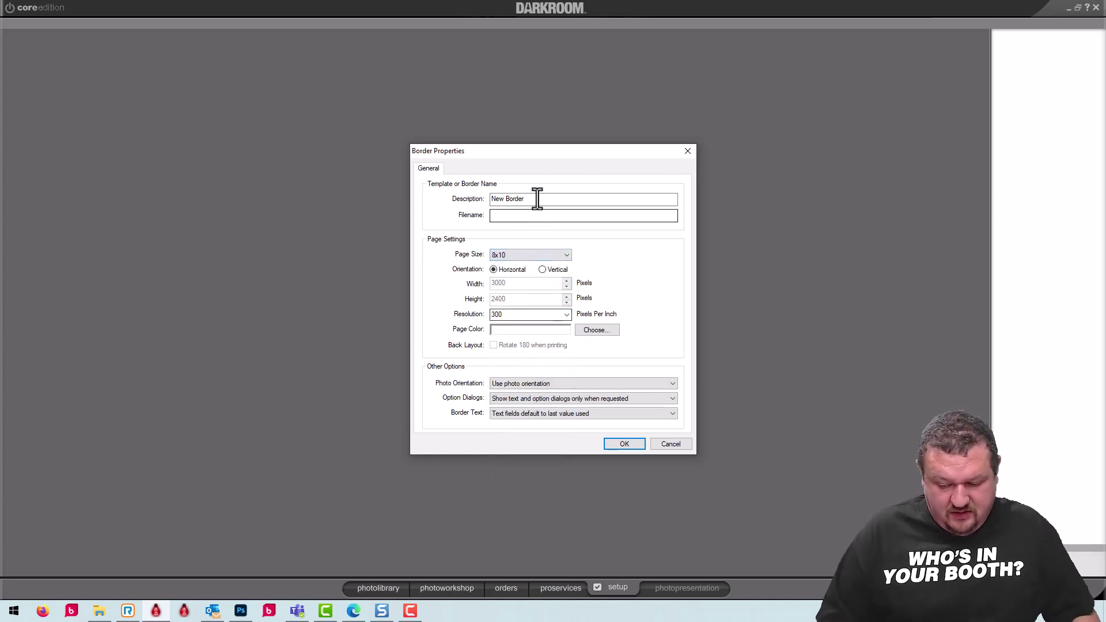
left_click_drag(538, 198, 167, 168)
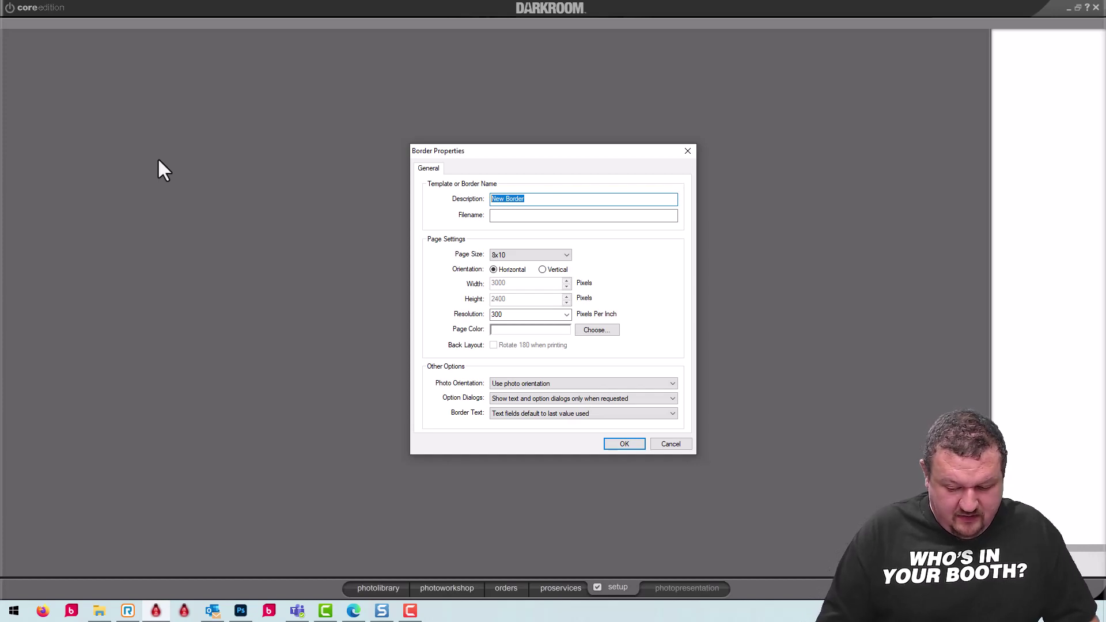
type("8")
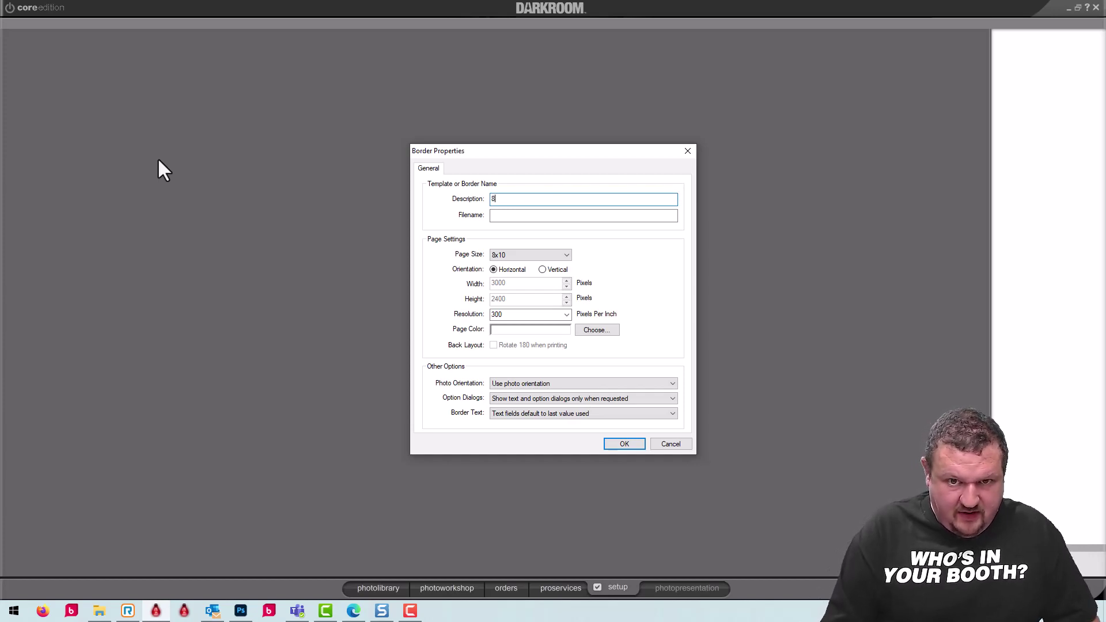
type("x10")
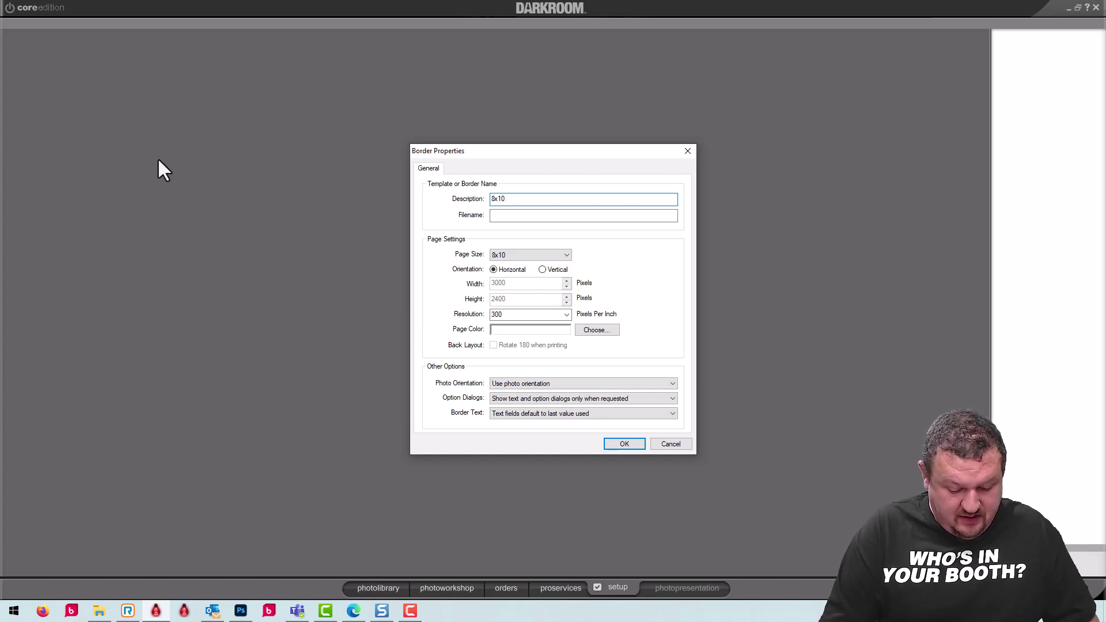
type("m, MM demo")
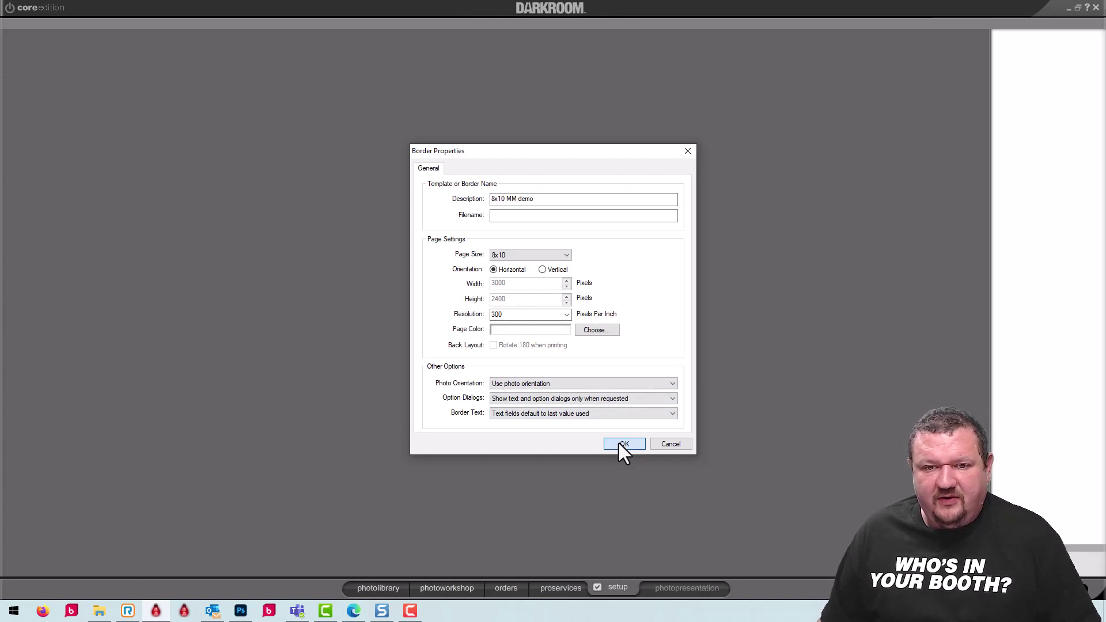
left_click(547, 269)
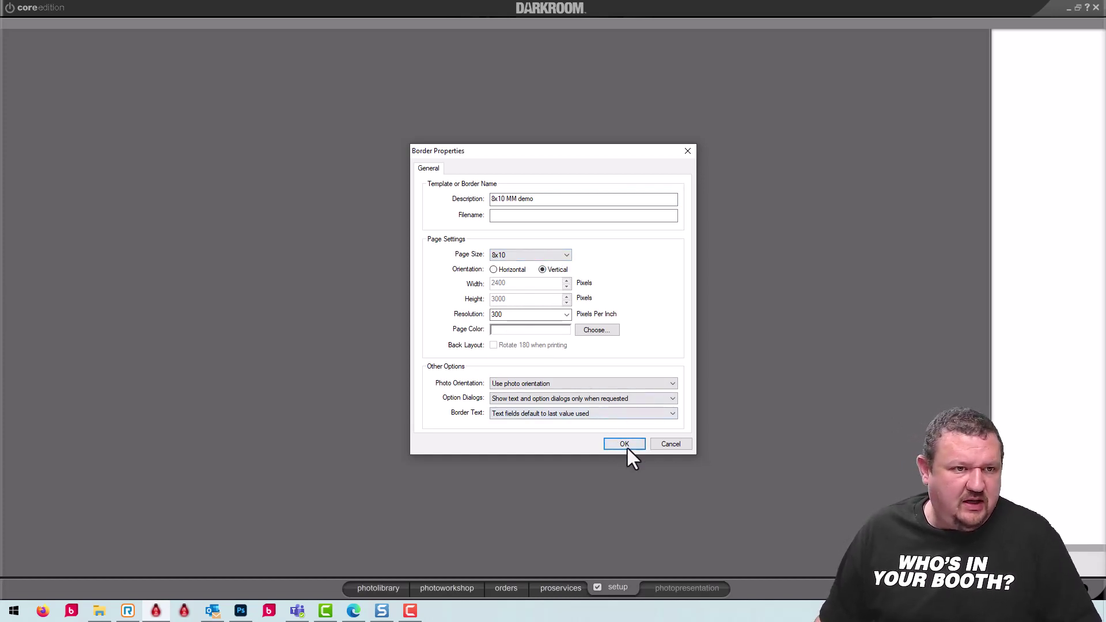
left_click(624, 444)
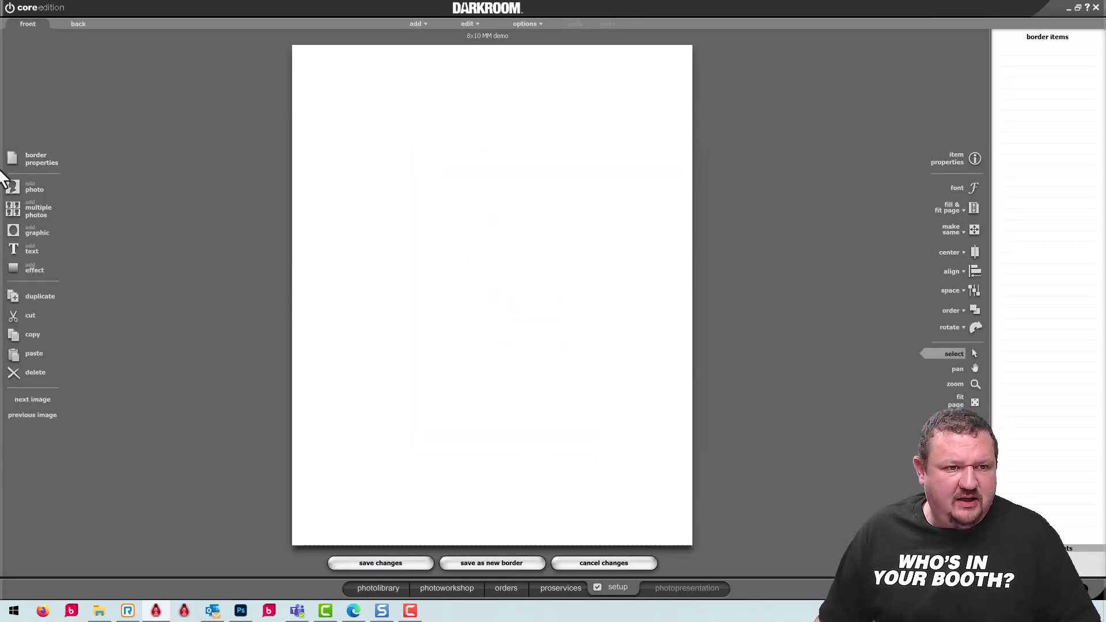
Add soccerMamoryMate.jpg as a graphic that fills the whole 8x10 page
left_click(36, 233)
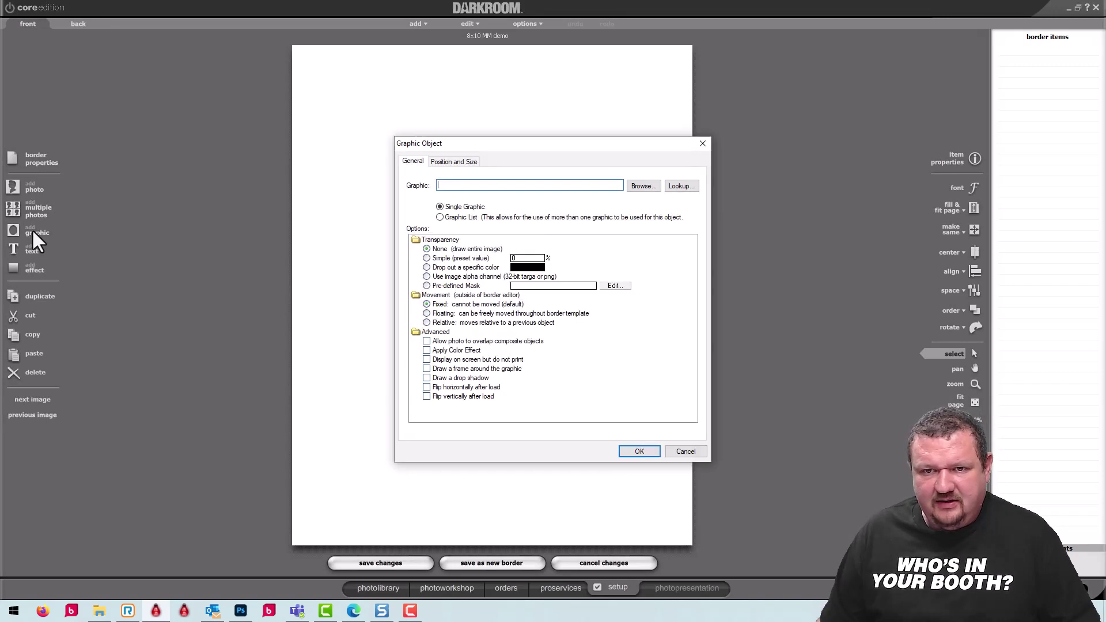
left_click(644, 186)
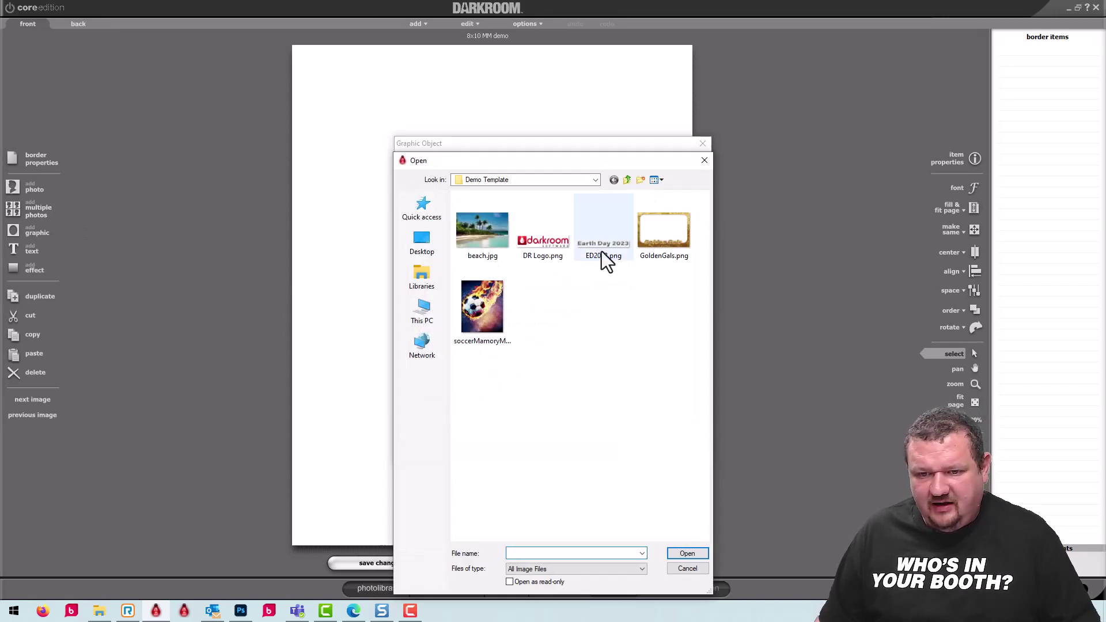
left_click(482, 341)
left_click(688, 554)
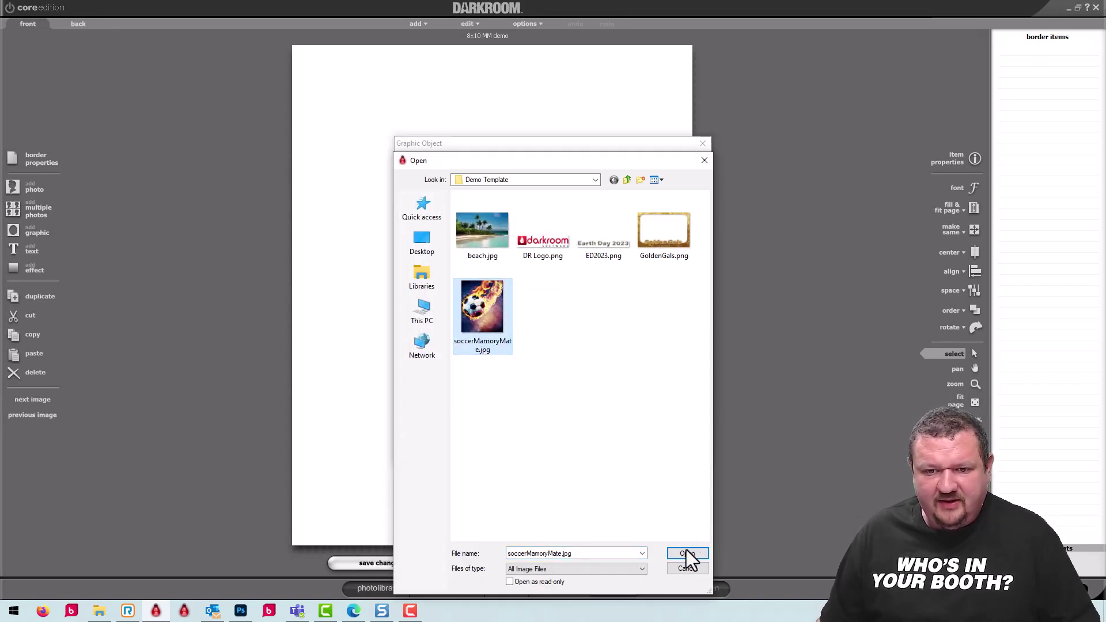
left_click(639, 451)
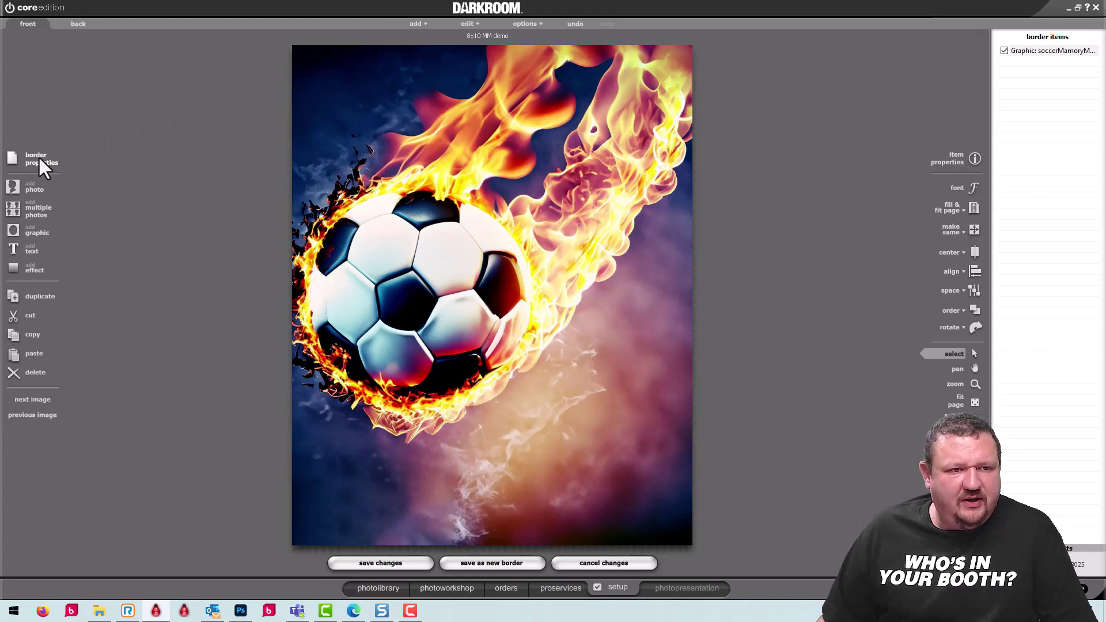
Add a photo spot with an Oval mask and move it to the upper left
left_click(11, 189)
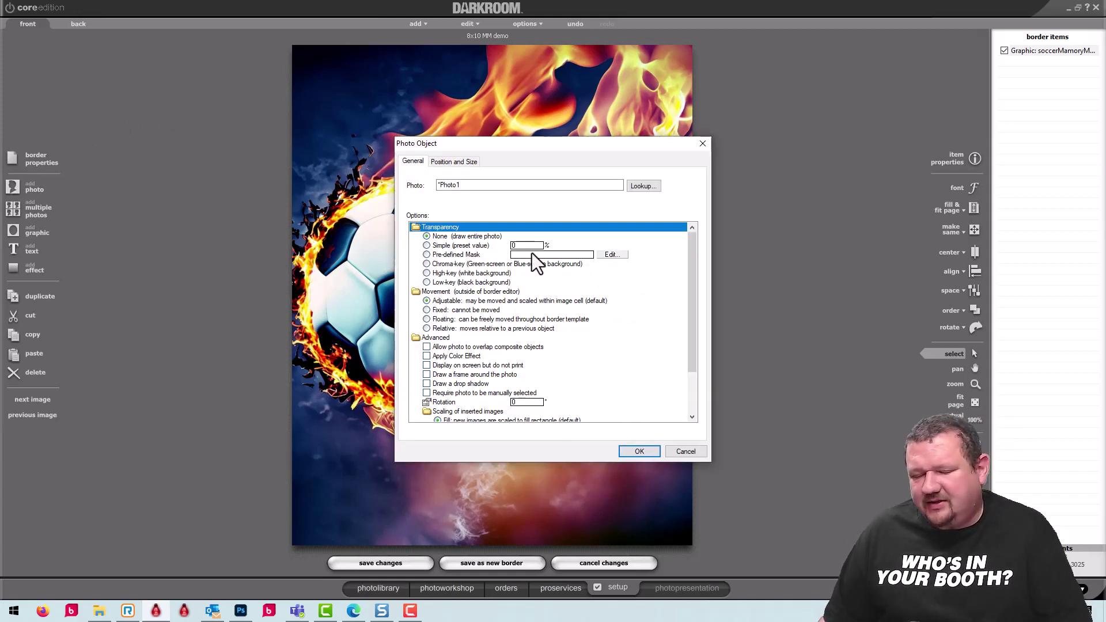
left_click(612, 255)
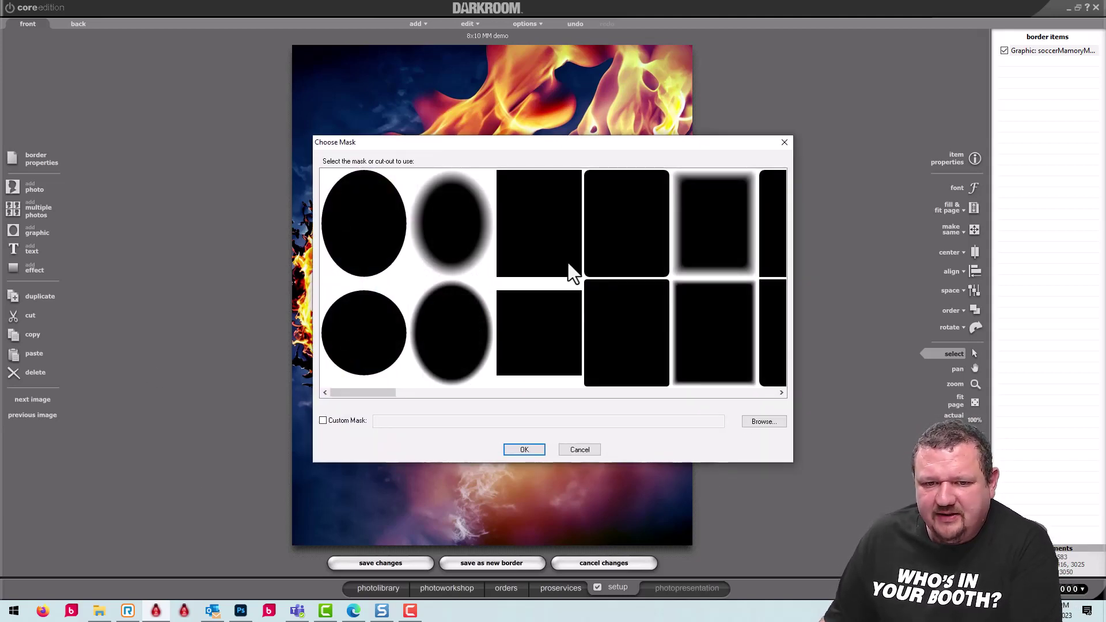
left_click(358, 236)
left_click(522, 452)
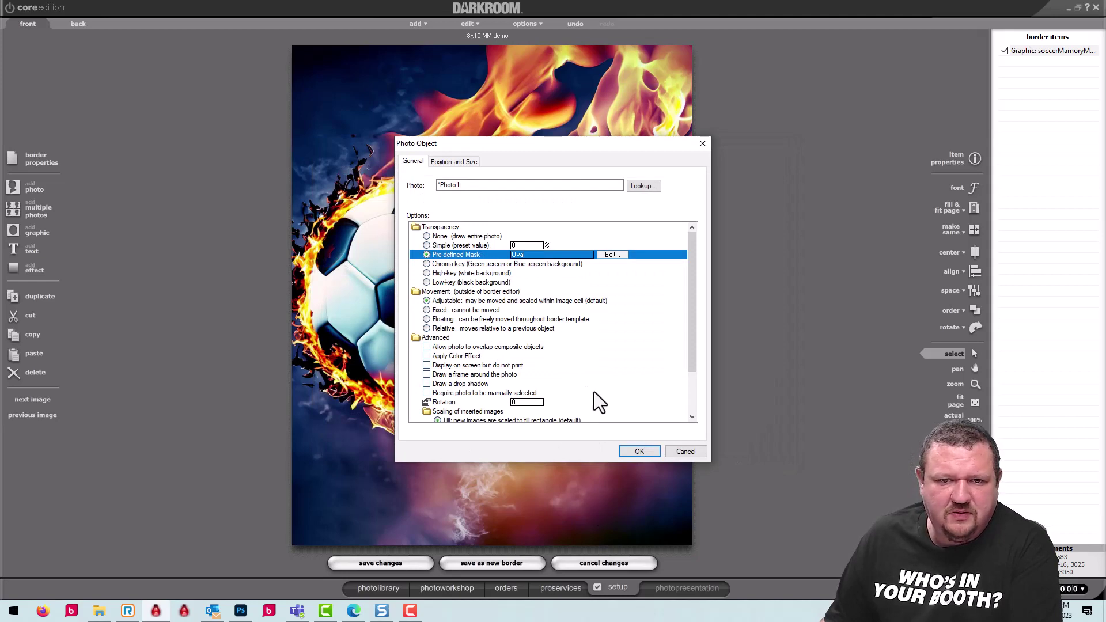
left_click(638, 451)
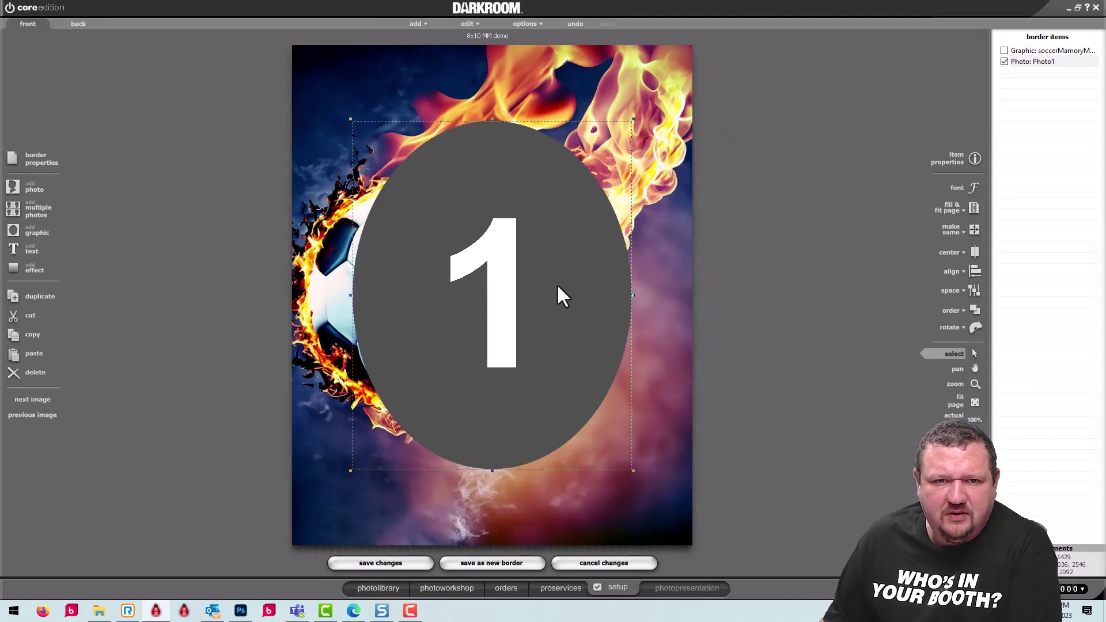
left_click_drag(521, 218, 386, 187)
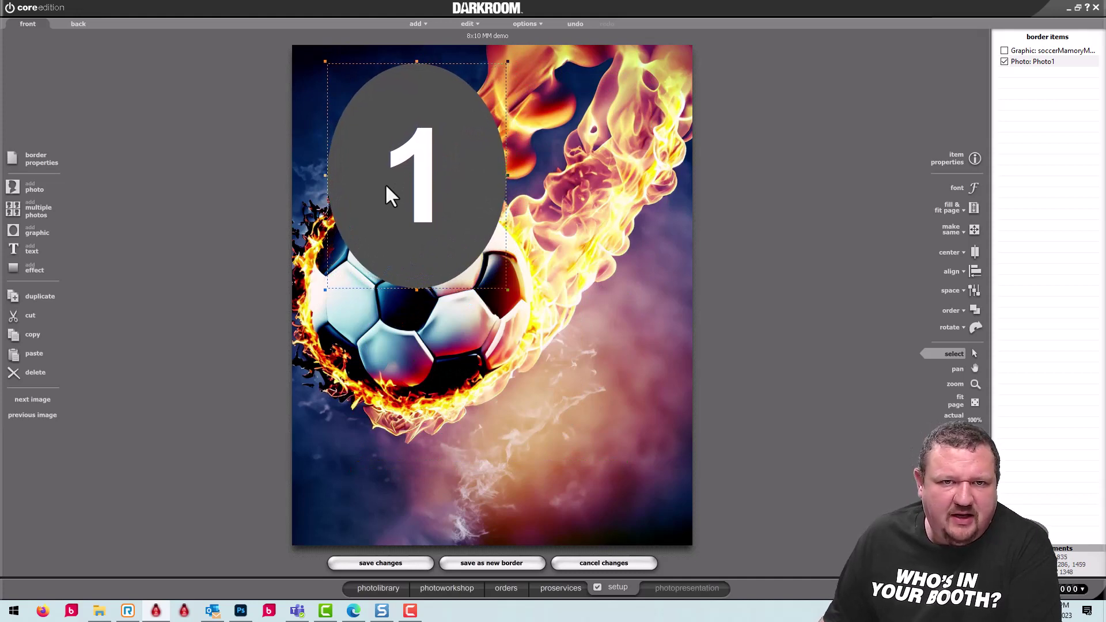
Give the oval photo spot a frame of size 10 and a drop shadow
double_click(409, 165)
scroll(657, 388, "down", 2)
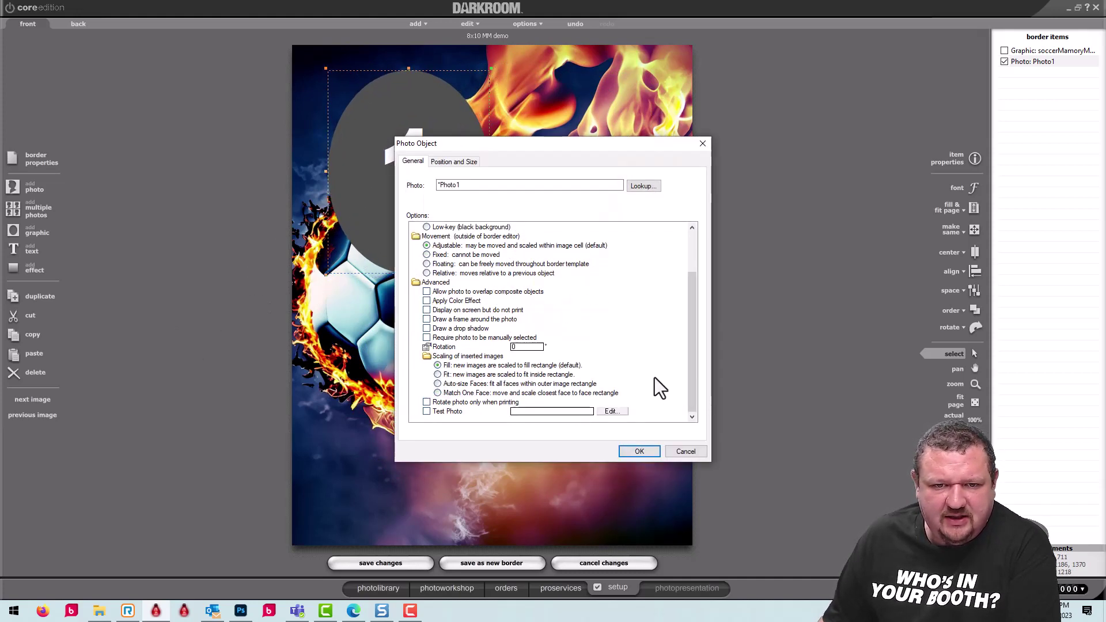
left_click(426, 319)
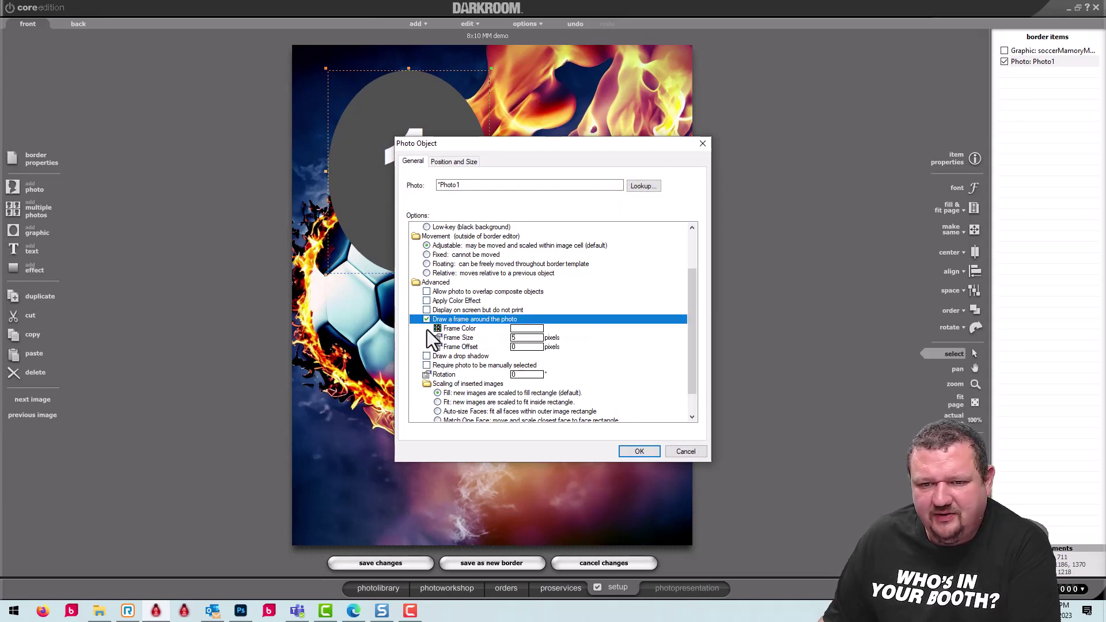
left_click(426, 356)
left_click(639, 451)
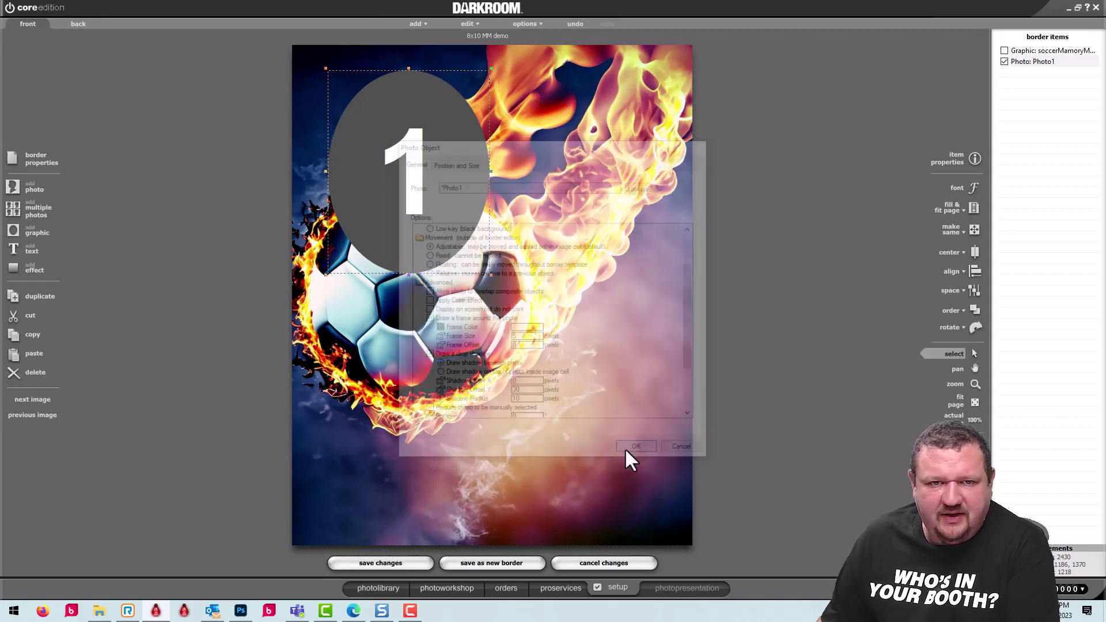
double_click(396, 156)
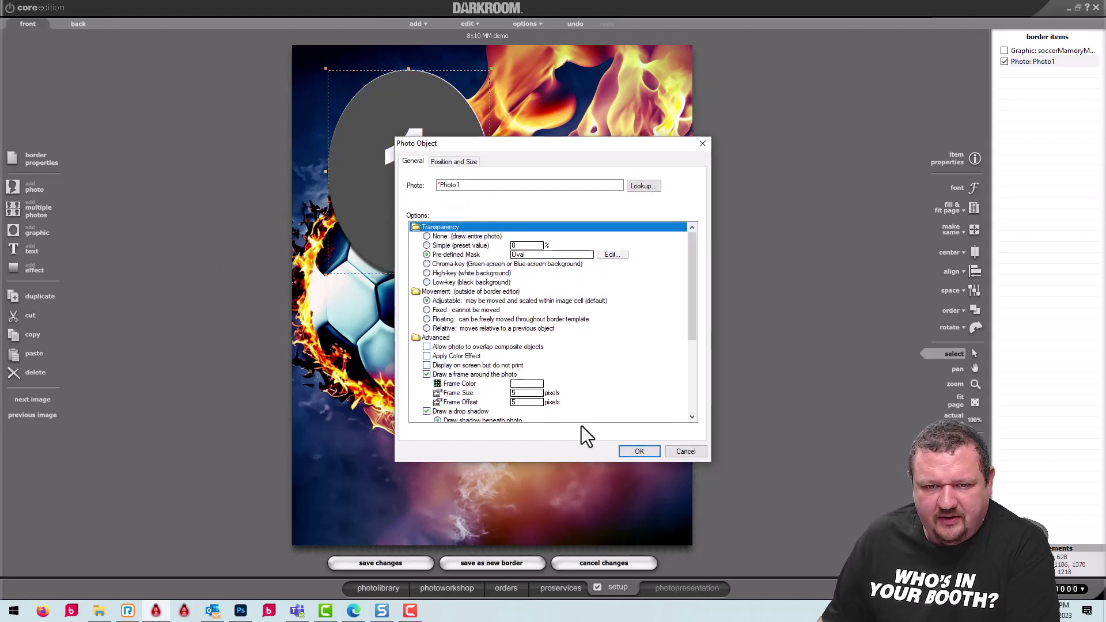
left_click(531, 393)
type("10")
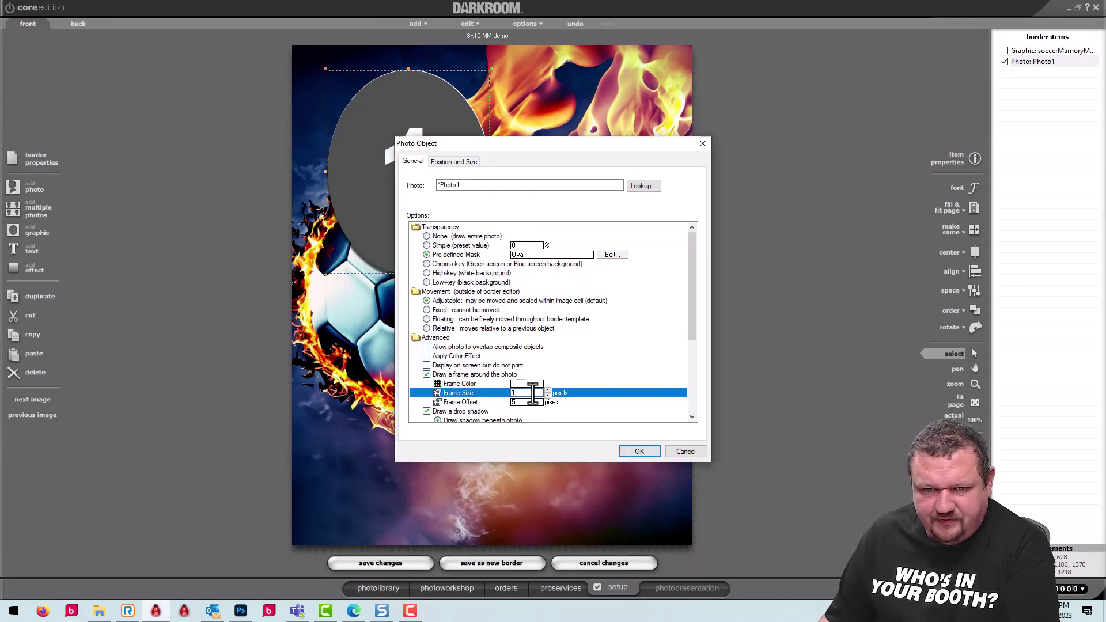
left_click(632, 455)
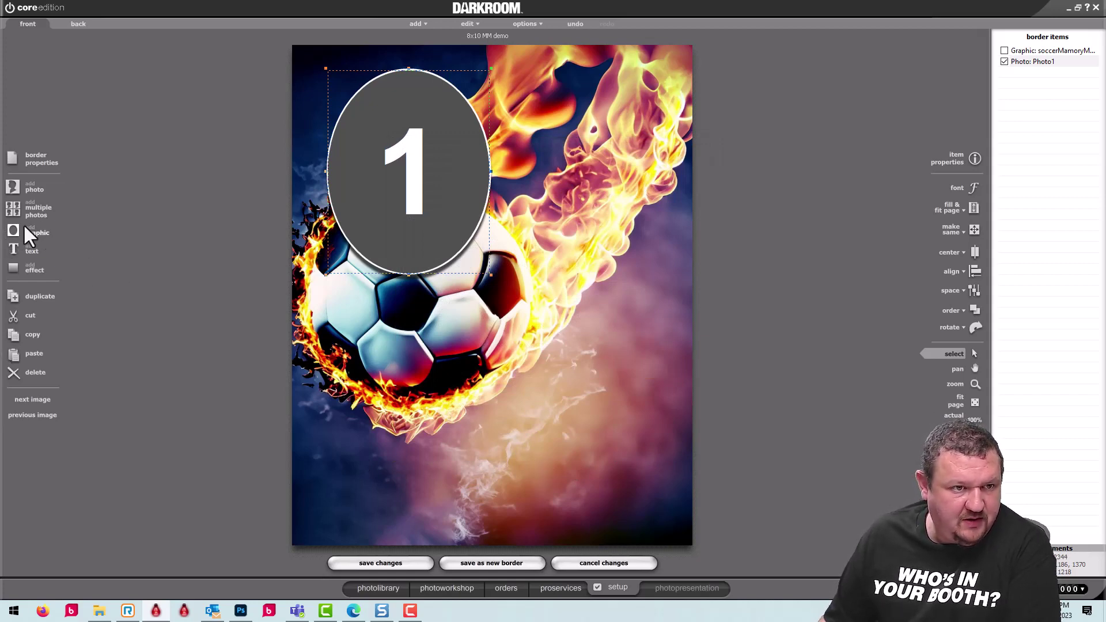
left_click(16, 187)
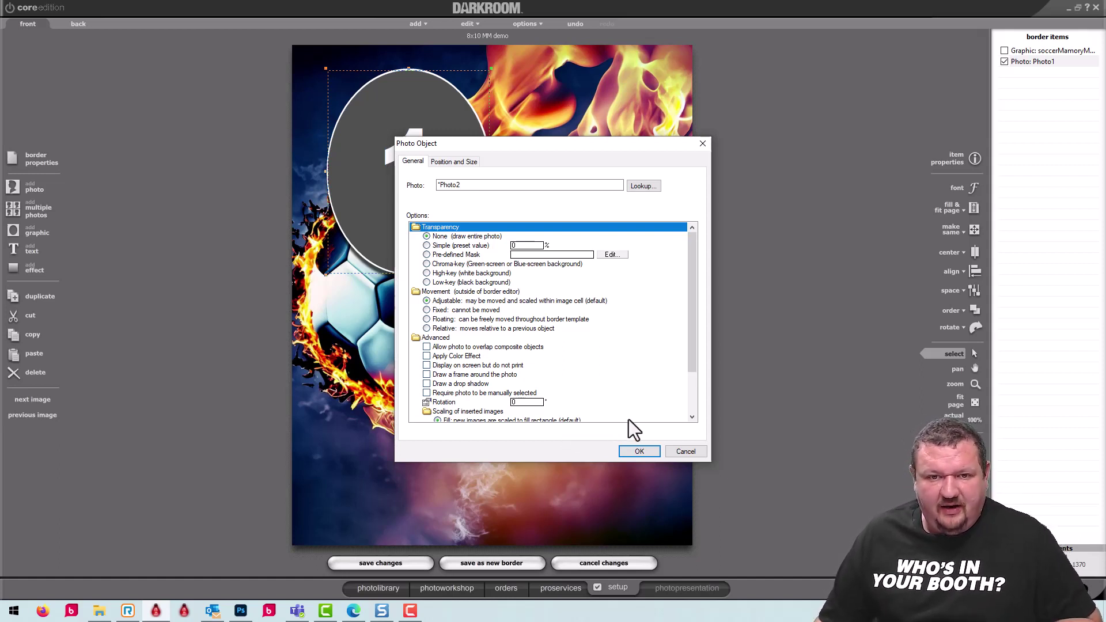
Place the second photo spot with a Rounded Rectangle mask, frame and drop shadow
left_click(639, 451)
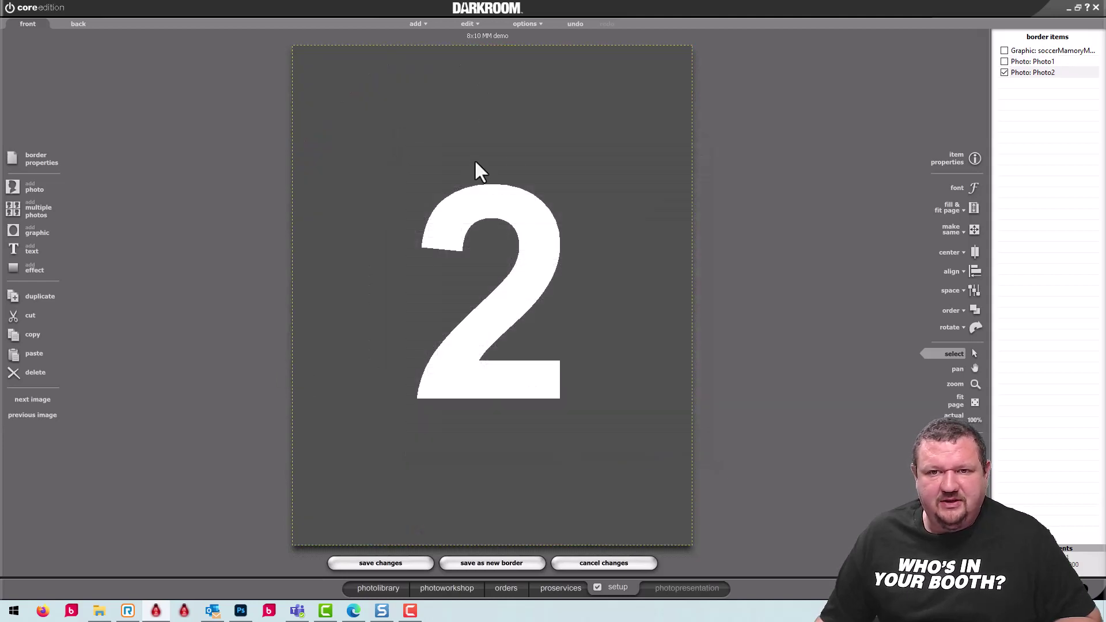
double_click(509, 155)
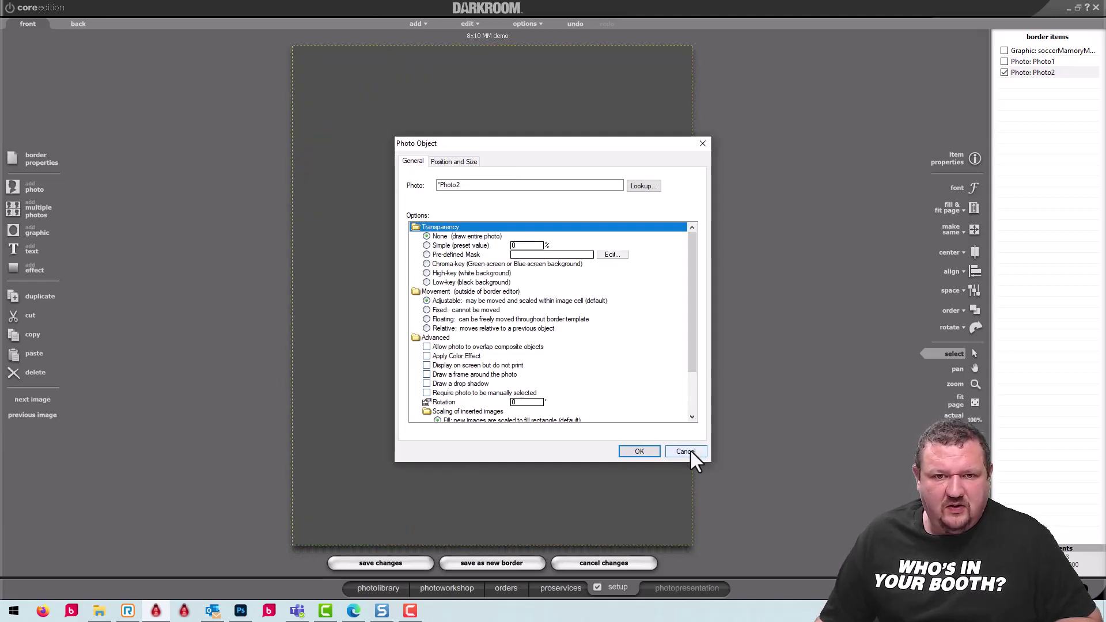
left_click(427, 257)
left_click(611, 254)
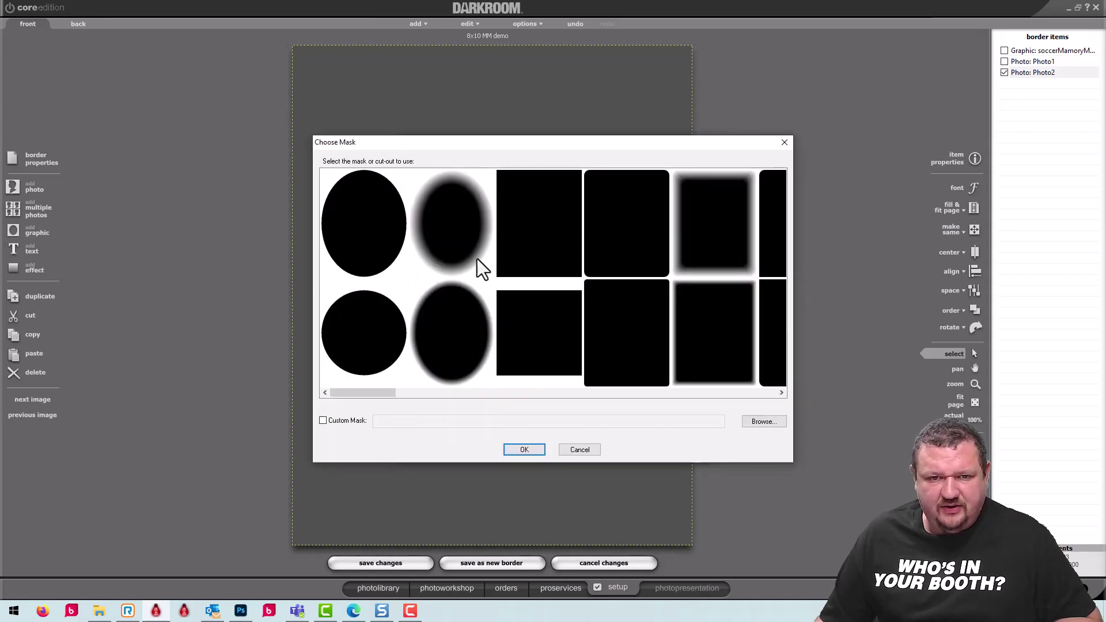
left_click(505, 454)
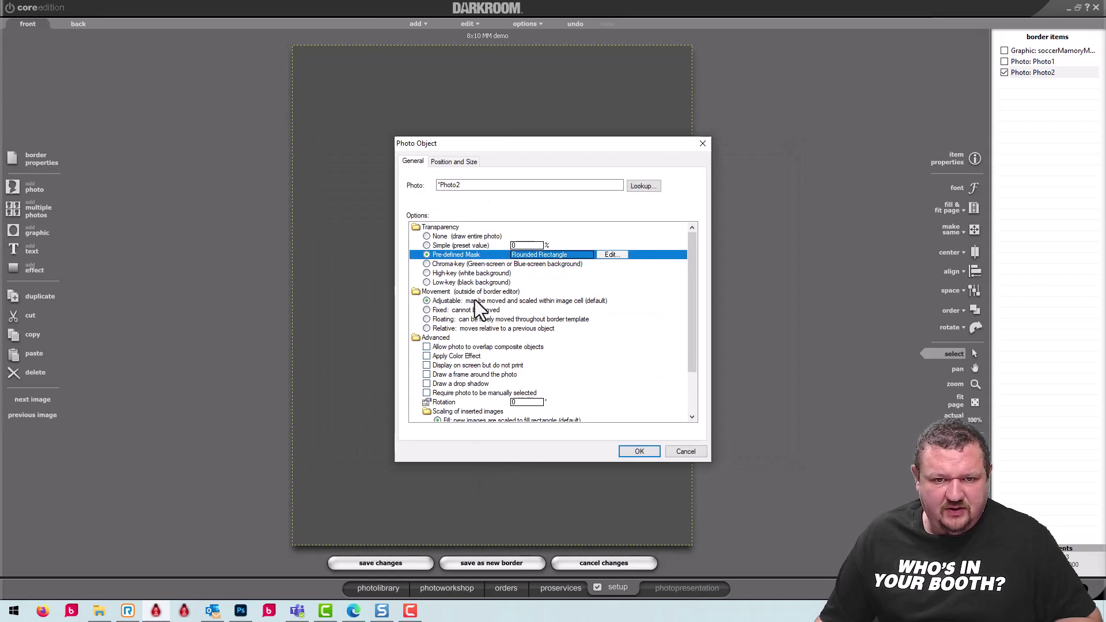
scroll(458, 377, "down", 2)
left_click(426, 320)
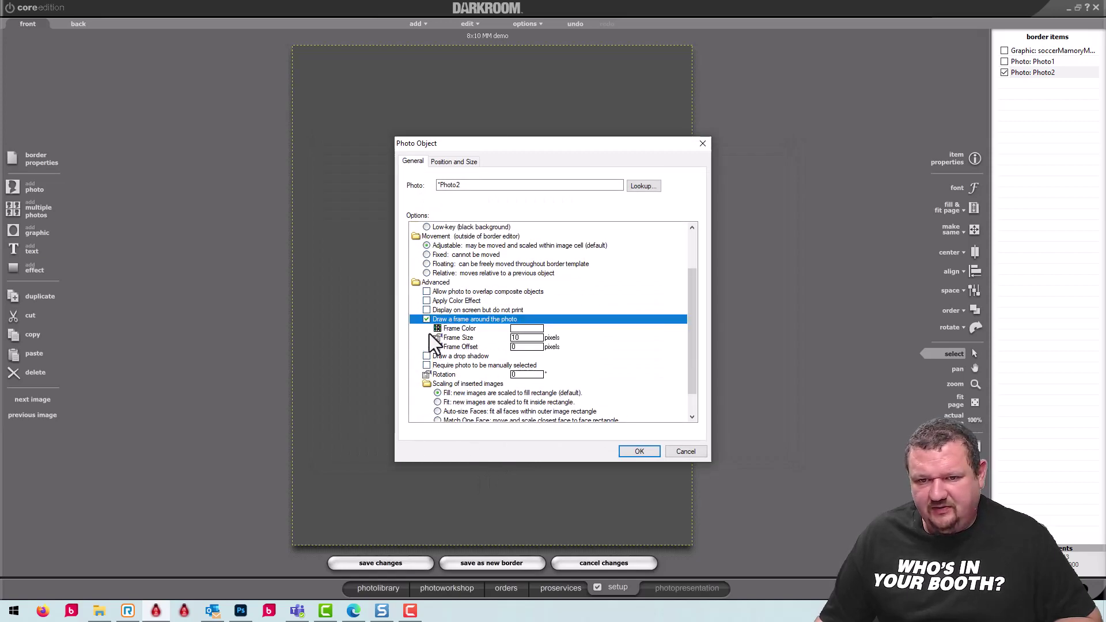
left_click(426, 356)
left_click(638, 451)
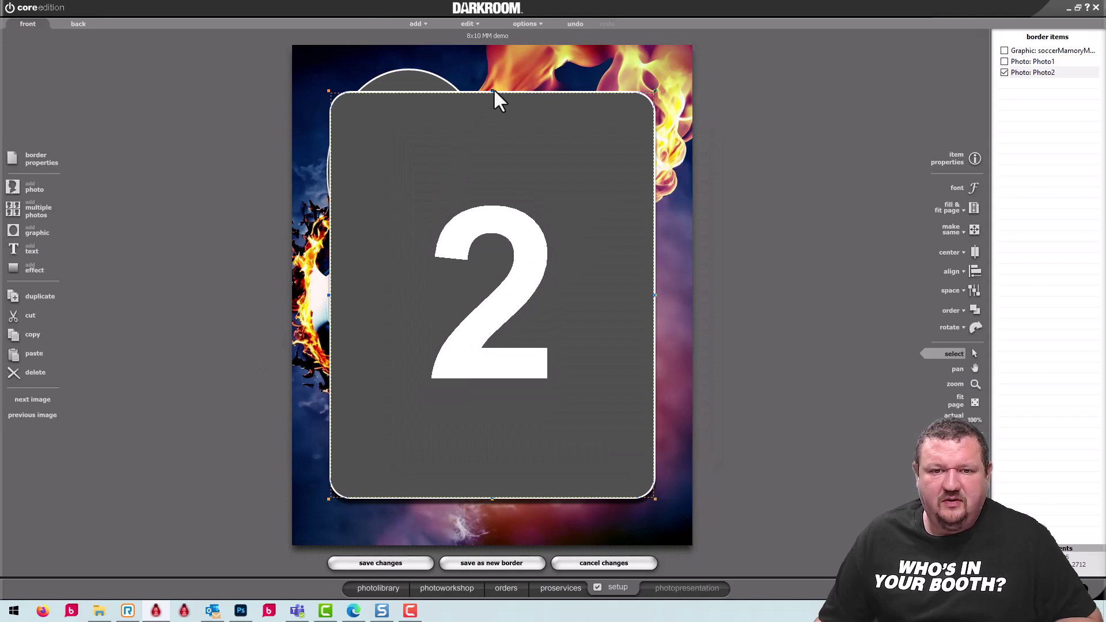
Resize photo spot 2 into a wide box on the lower page and centre it horizontally
left_click_drag(492, 91, 492, 204)
left_click_drag(490, 333, 490, 283)
left_click_drag(501, 369, 500, 402)
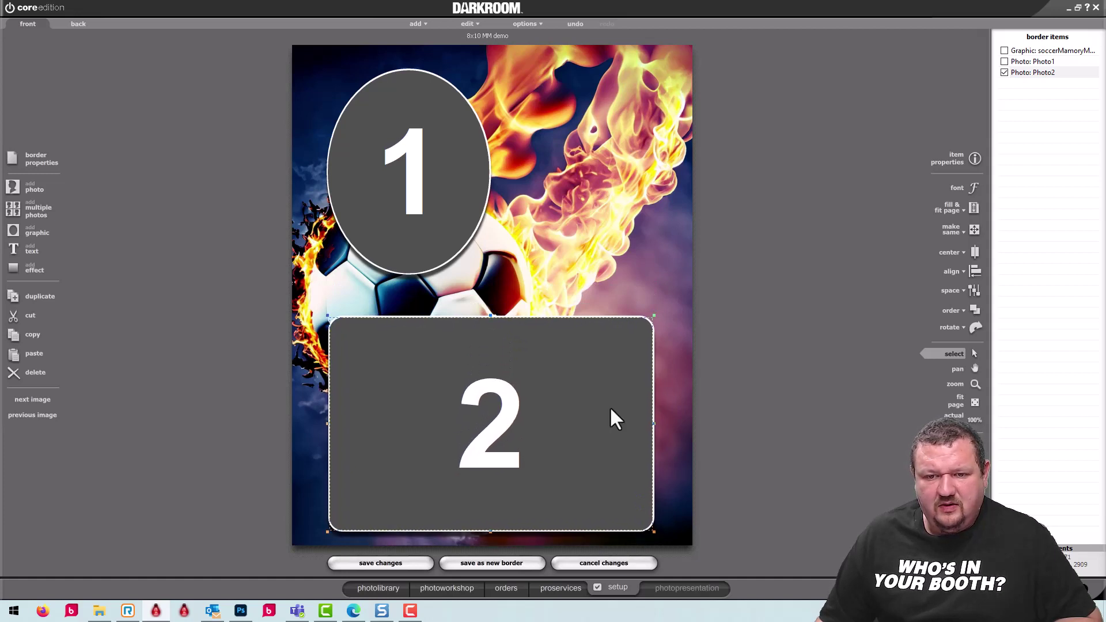
left_click_drag(653, 424, 666, 425)
left_click_drag(326, 424, 321, 425)
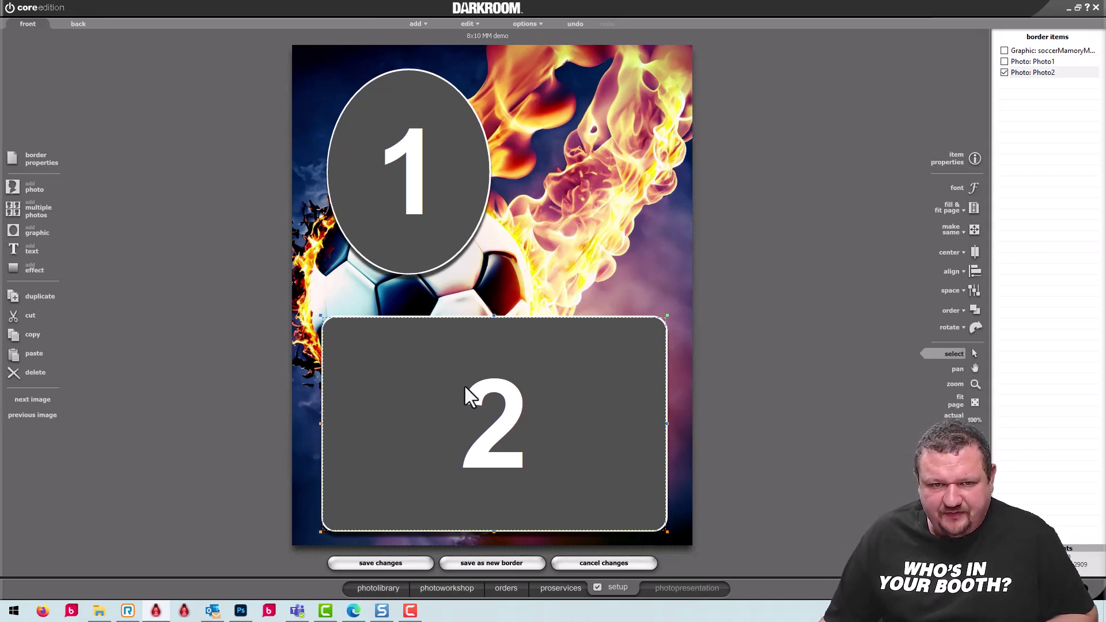
double_click(431, 361)
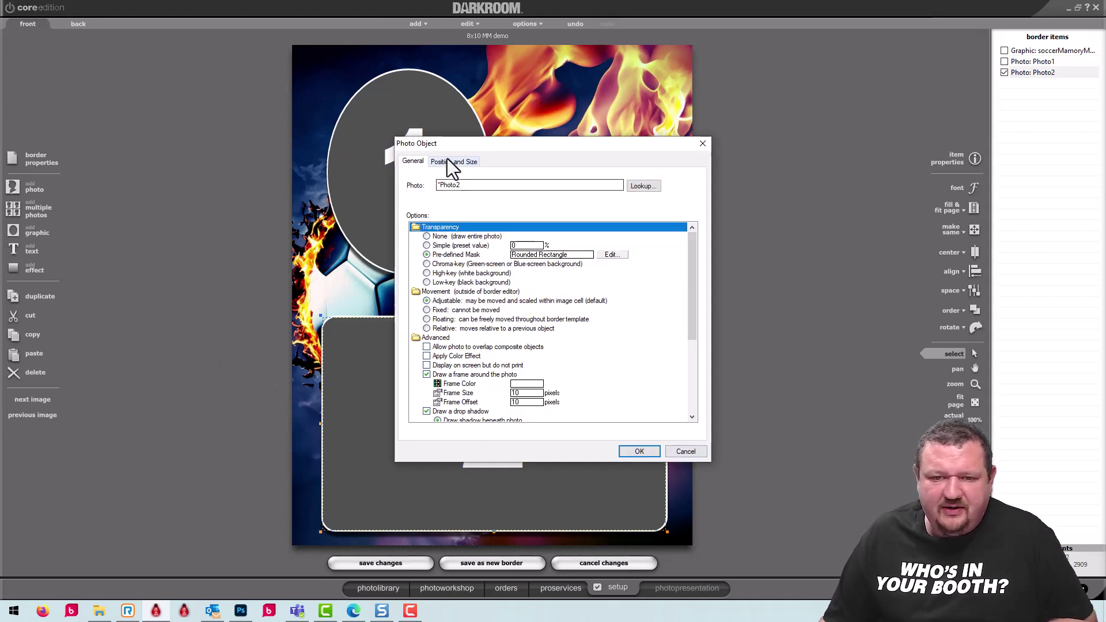
left_click(692, 449)
right_click(510, 429)
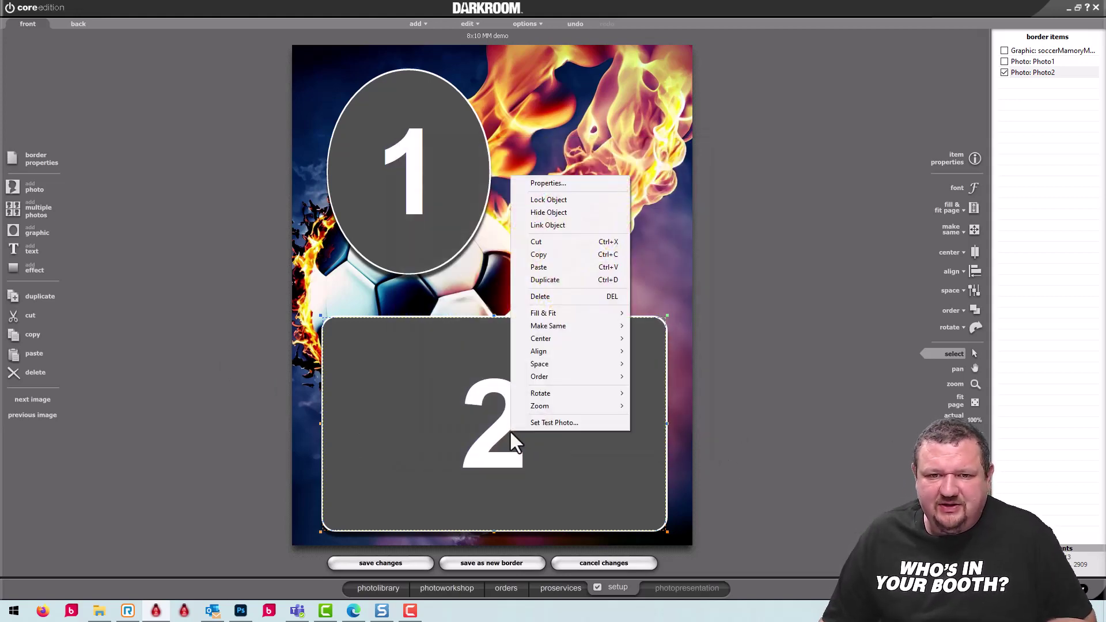
mouse_move(537, 343)
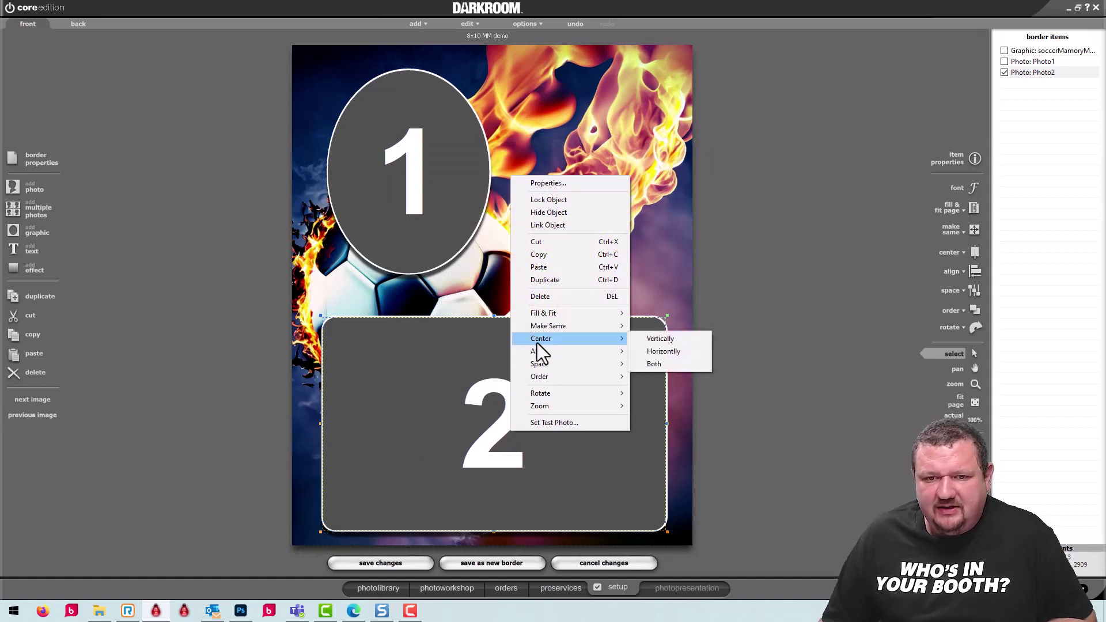
left_click(689, 351)
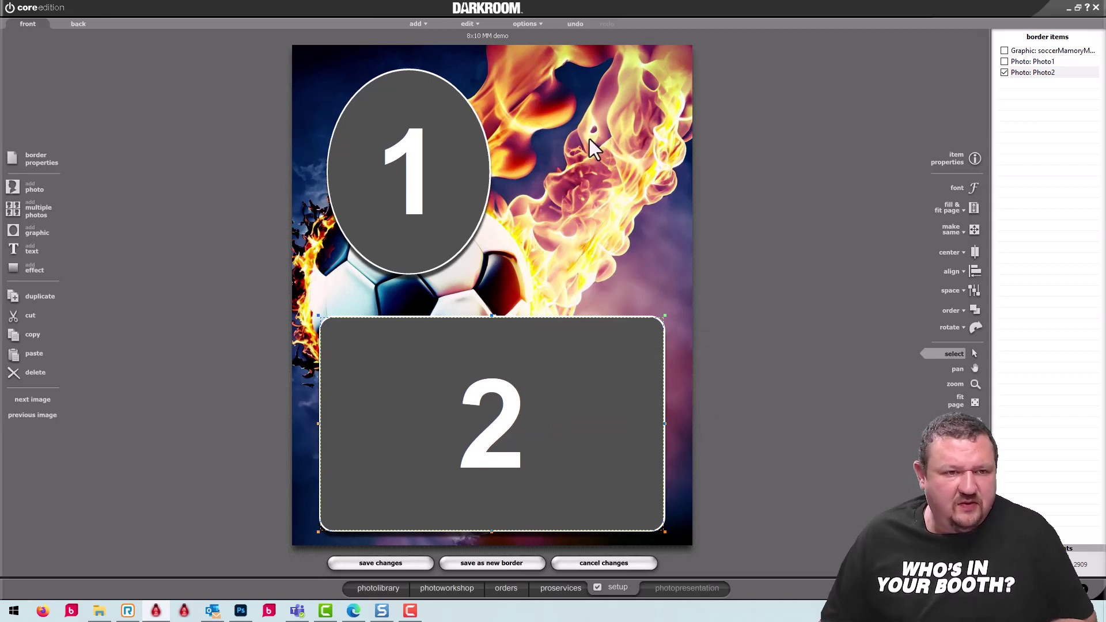
Add a 'FireBalls' text item in the Castellar font
left_click(23, 248)
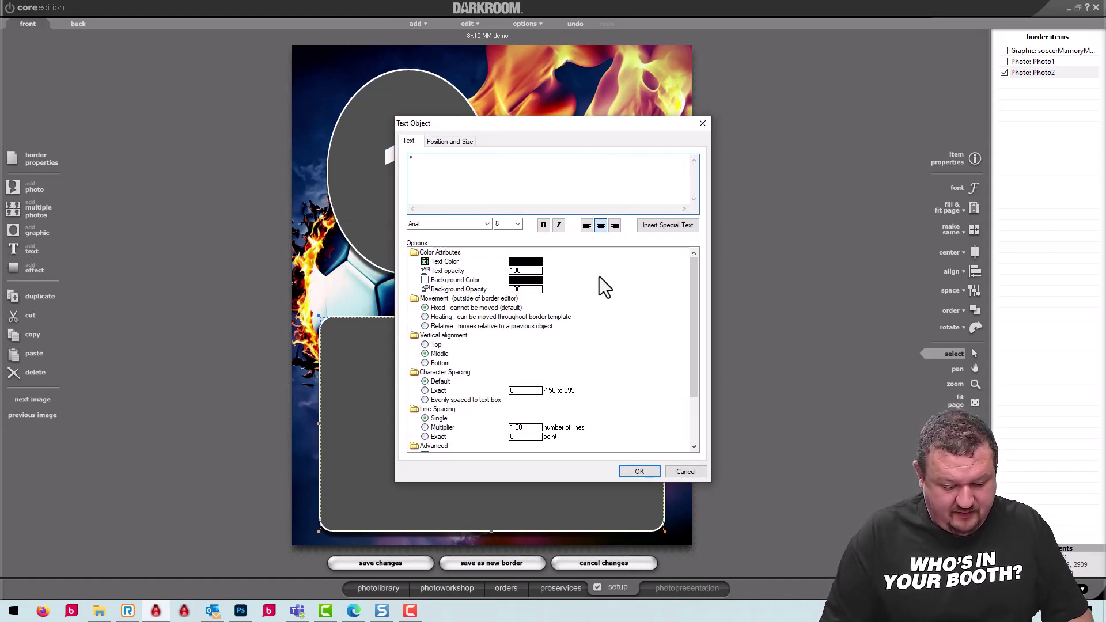
type("Fire")
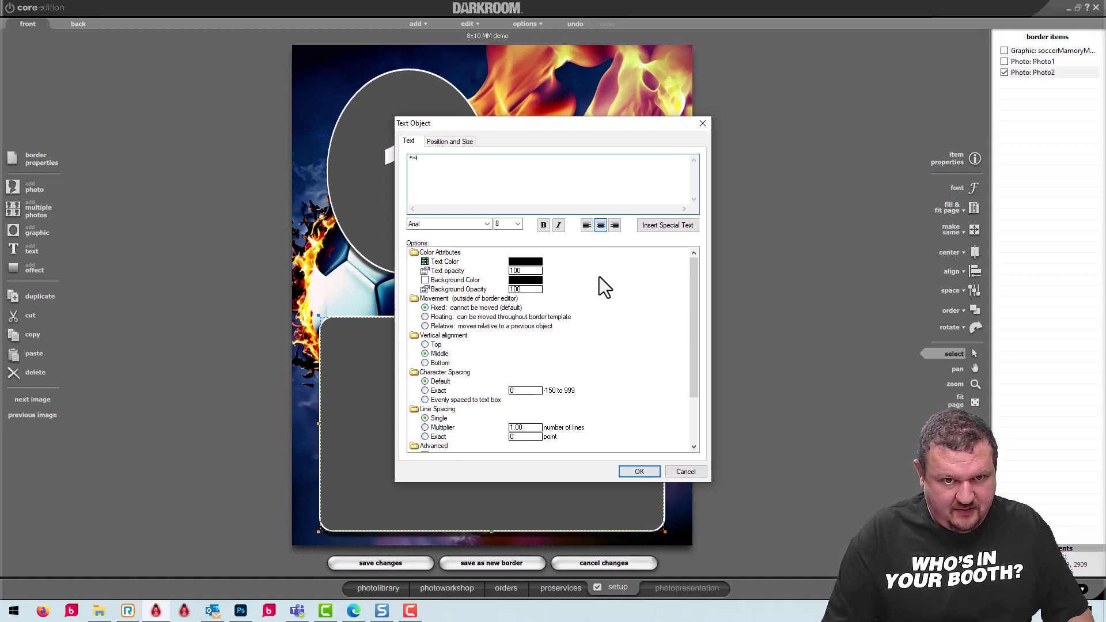
type("Balls")
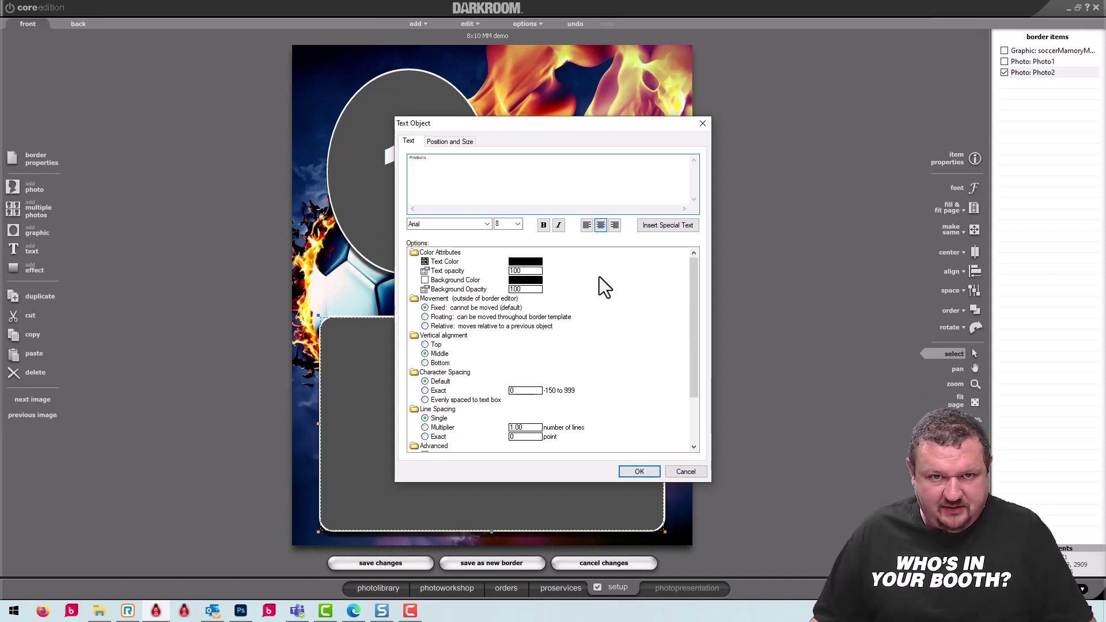
left_click_drag(457, 156, 308, 155)
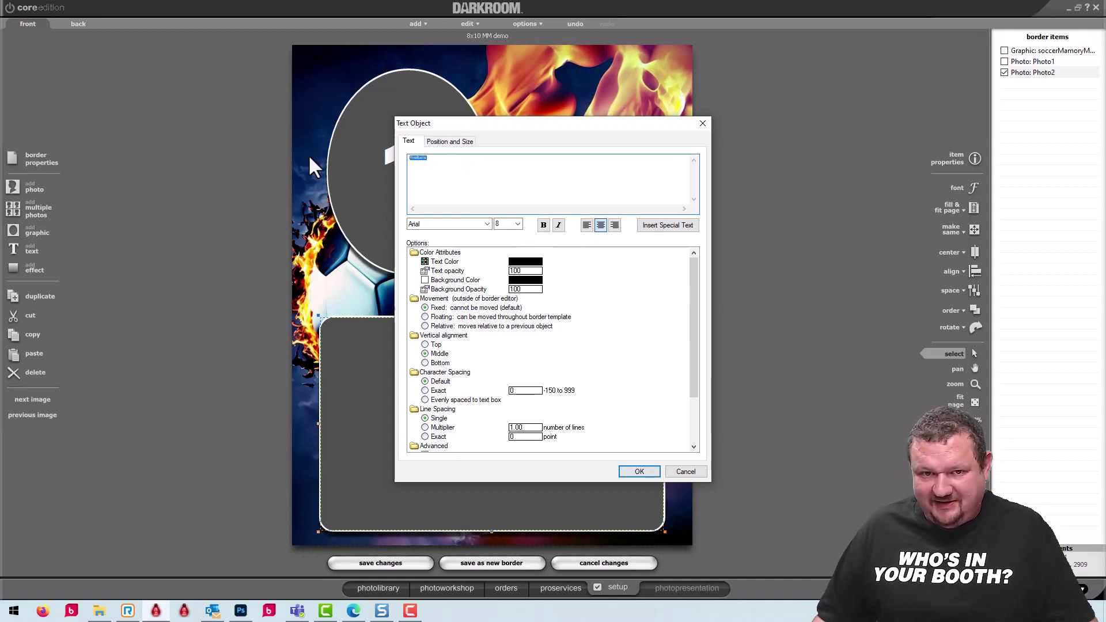
left_click(485, 224)
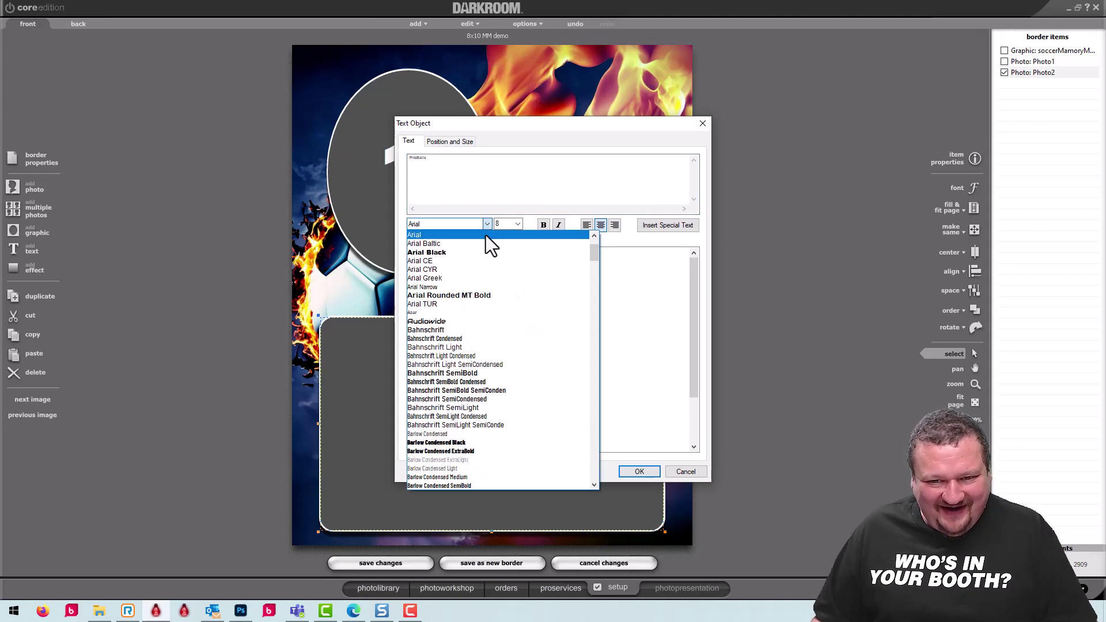
left_click(596, 448)
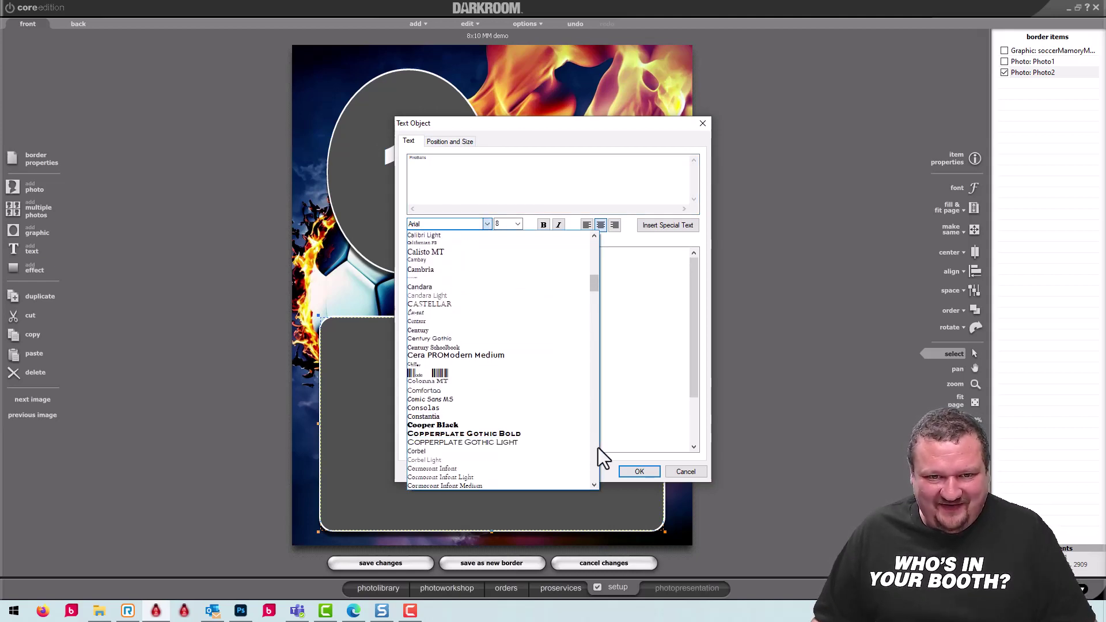
left_click(436, 304)
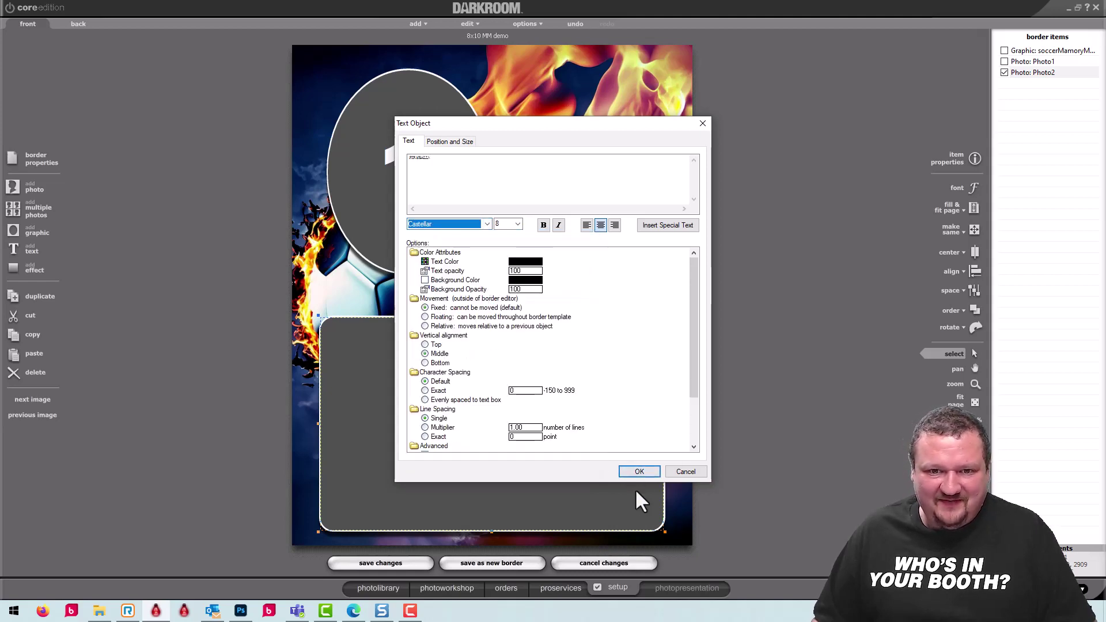
left_click(637, 471)
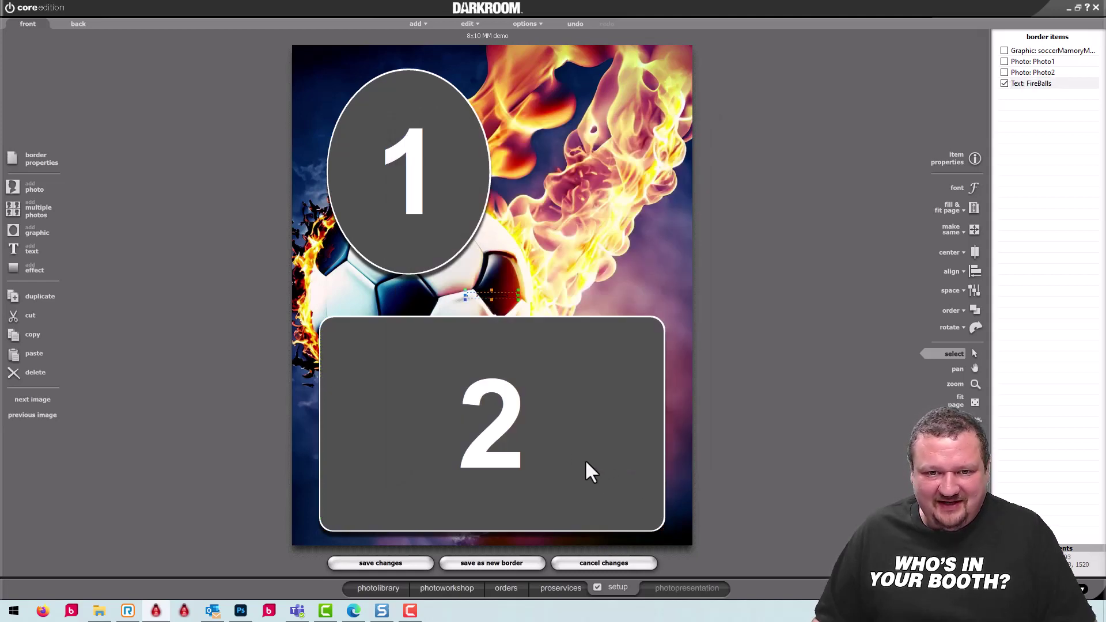
Set the FireBalls text to size 150, white, with a drop shadow
double_click(496, 293)
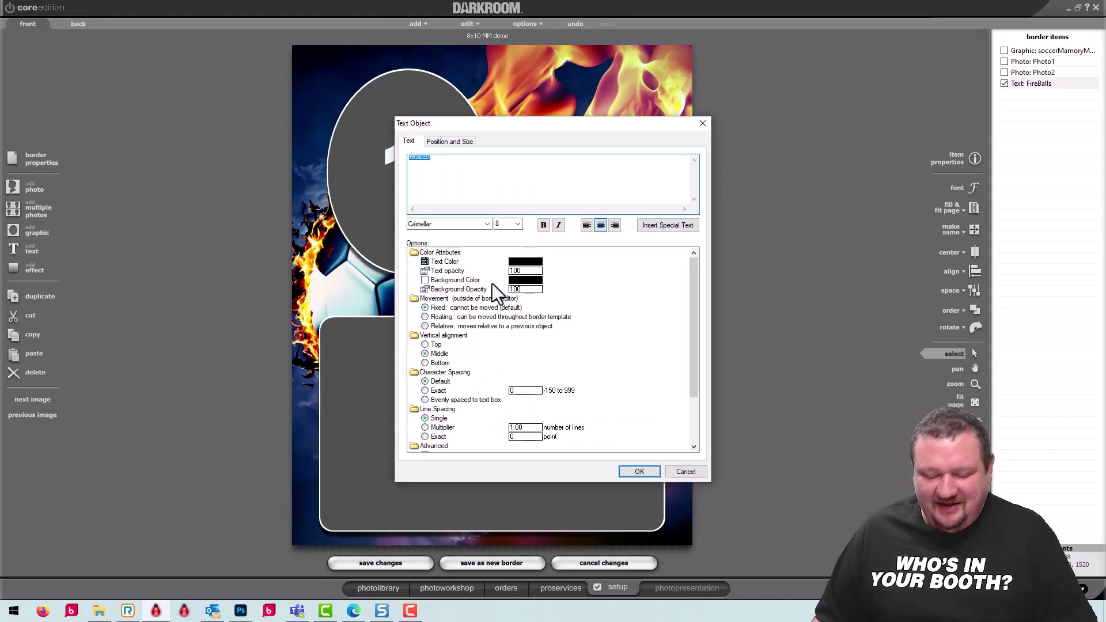
left_click(509, 224)
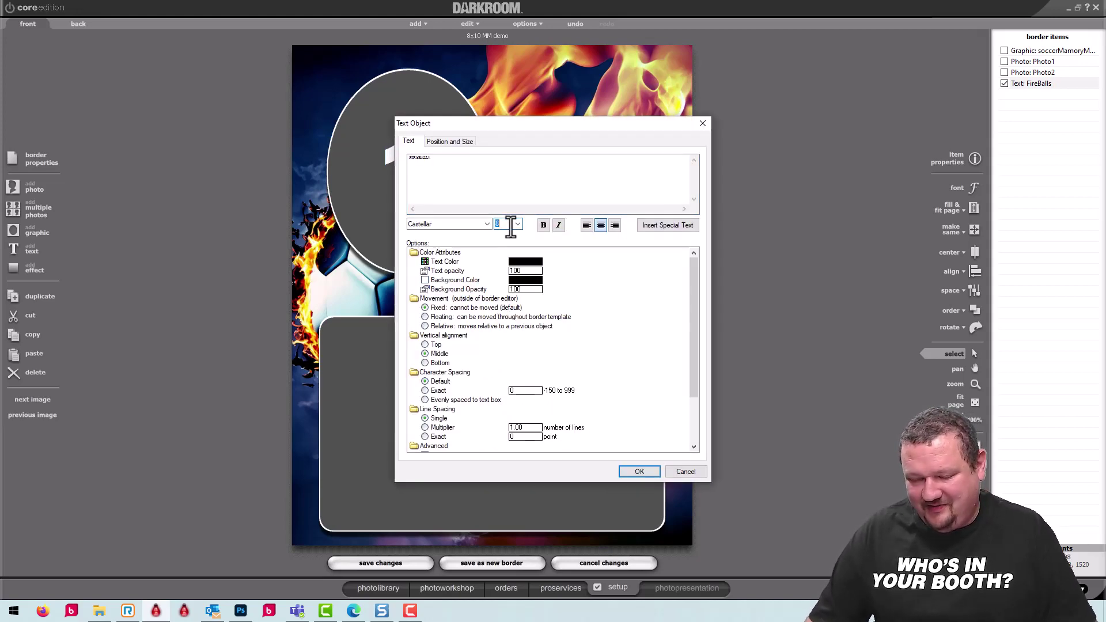
type("150")
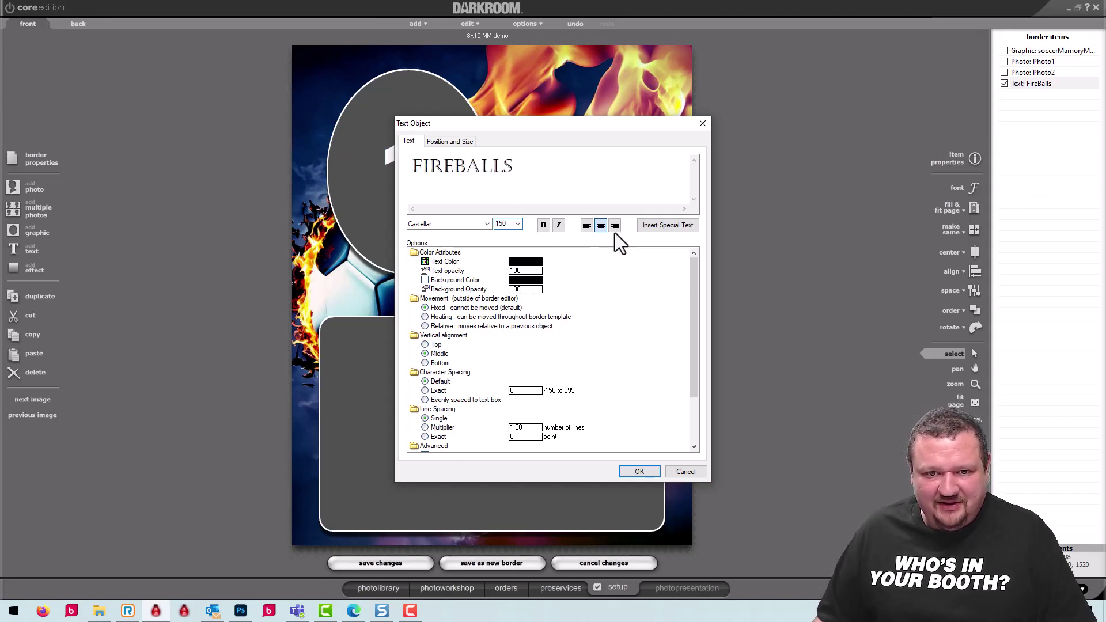
left_click(524, 262)
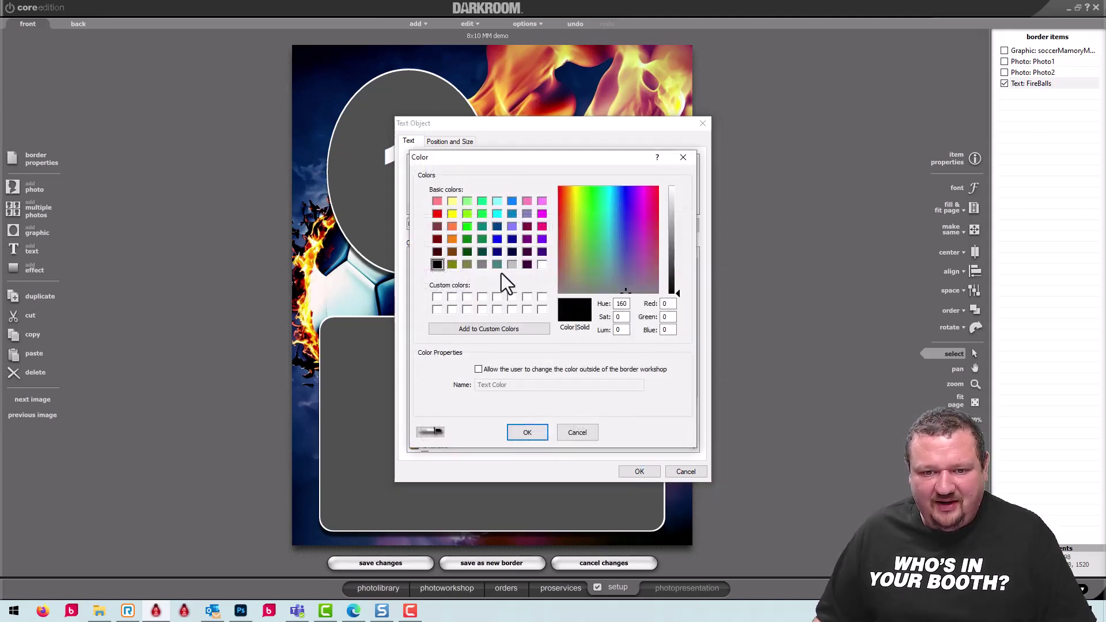
left_click(542, 264)
left_click(527, 432)
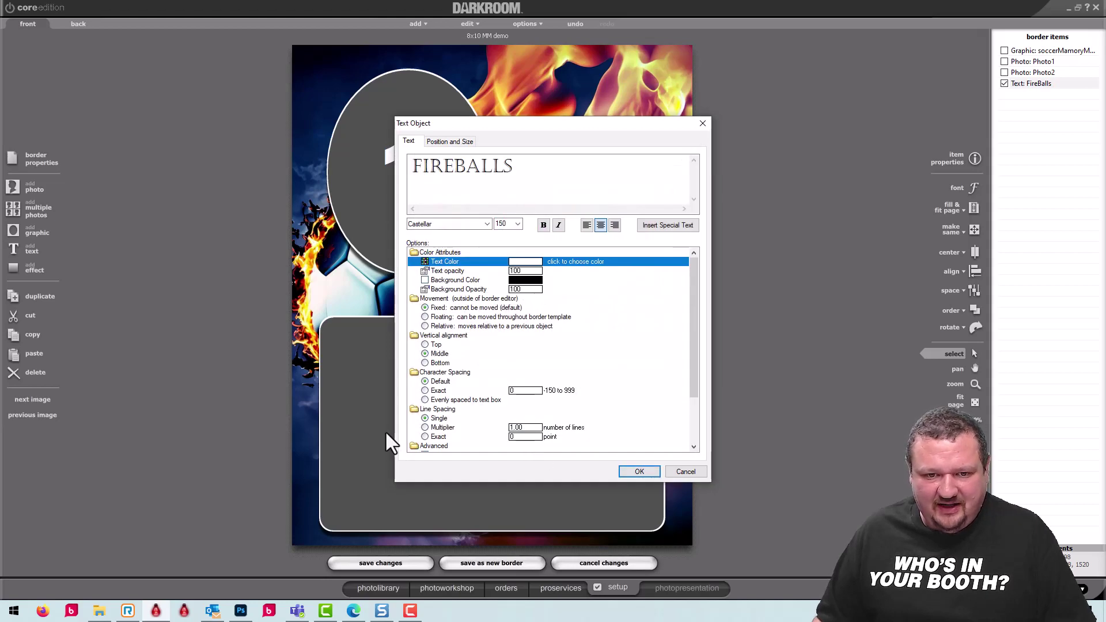
scroll(551, 391, "down", 5)
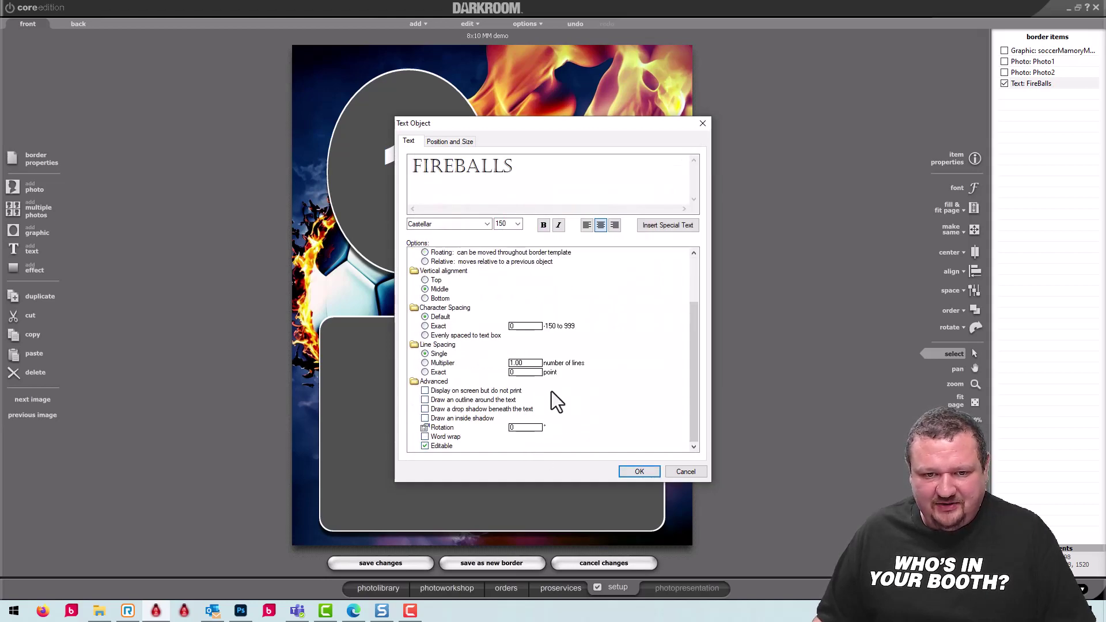
left_click(425, 409)
left_click(634, 473)
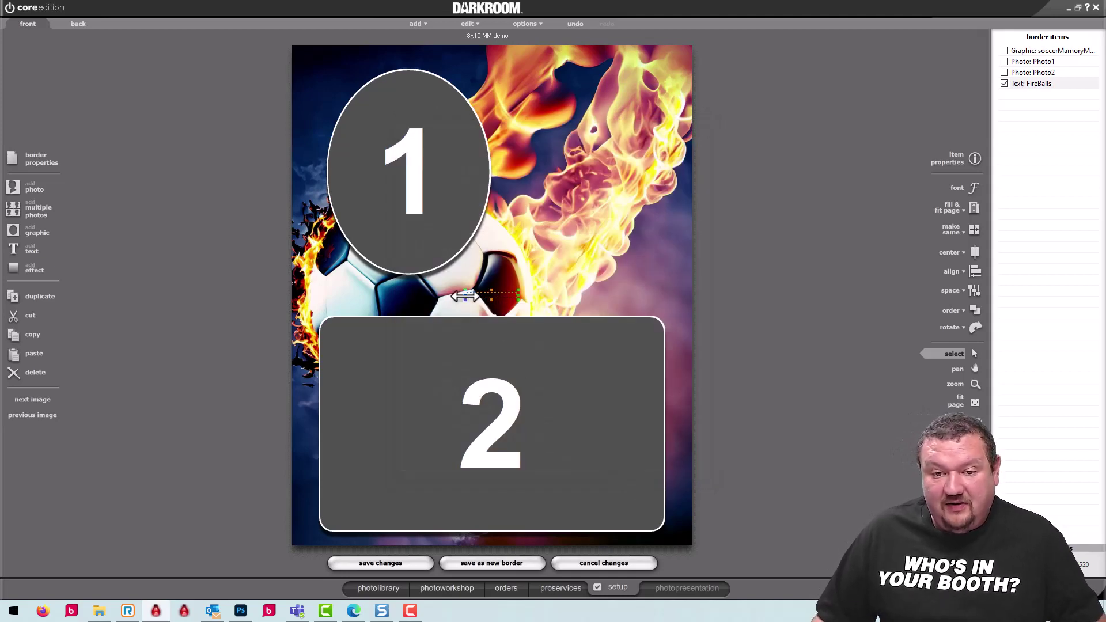
Widen the FireBalls text box so all letters show and move it lower on the page
left_click_drag(464, 295, 358, 295)
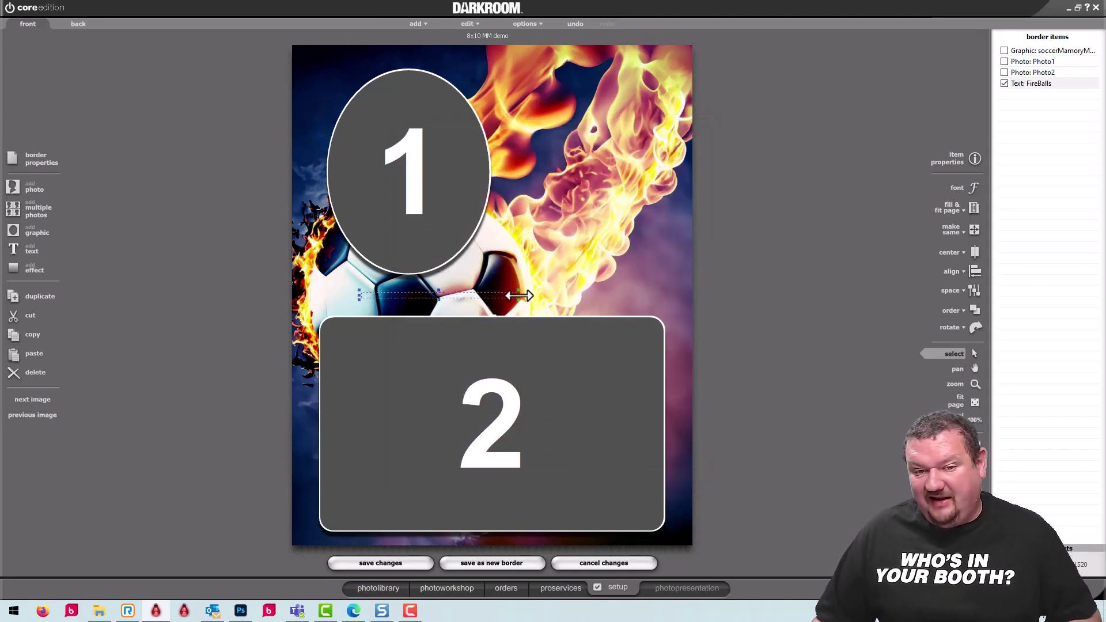
left_click_drag(520, 295, 640, 295)
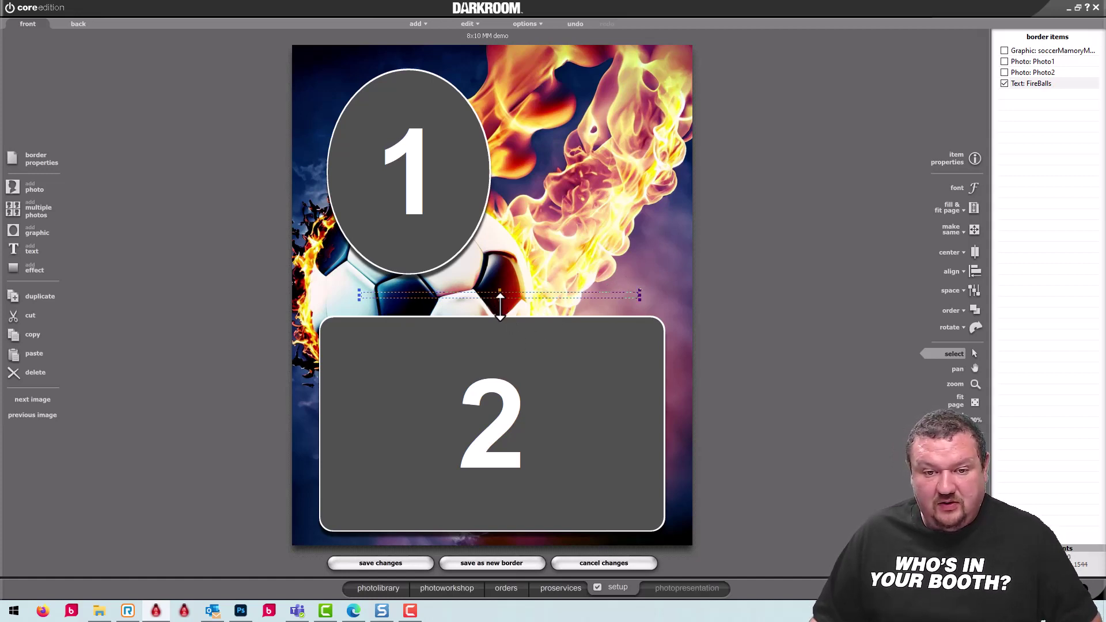
left_click_drag(499, 295, 490, 408)
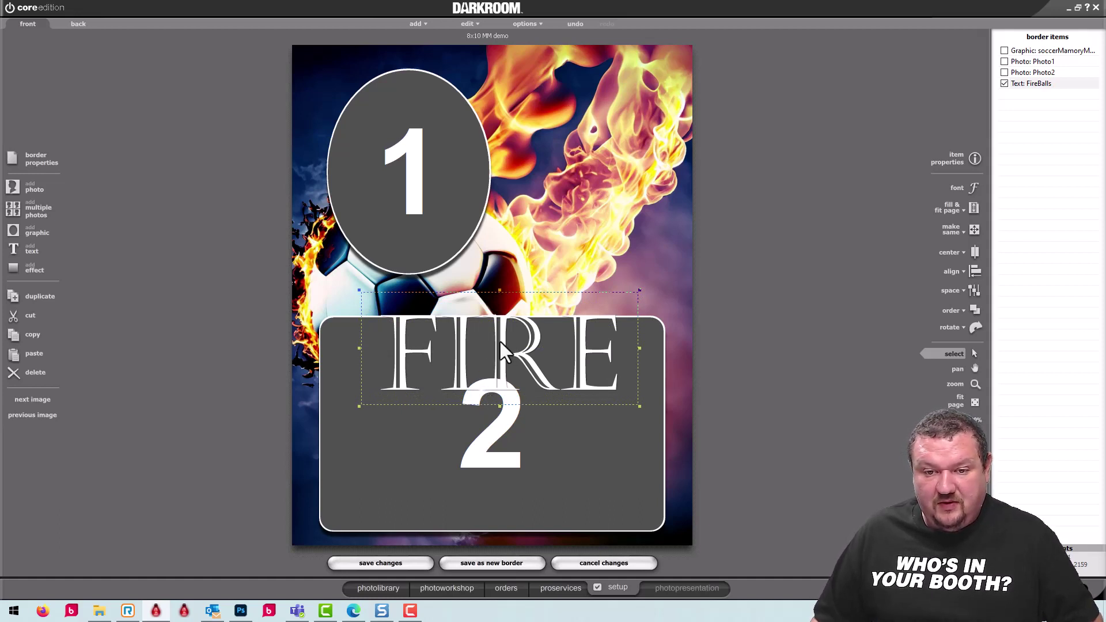
scroll(500, 340, "down", 2)
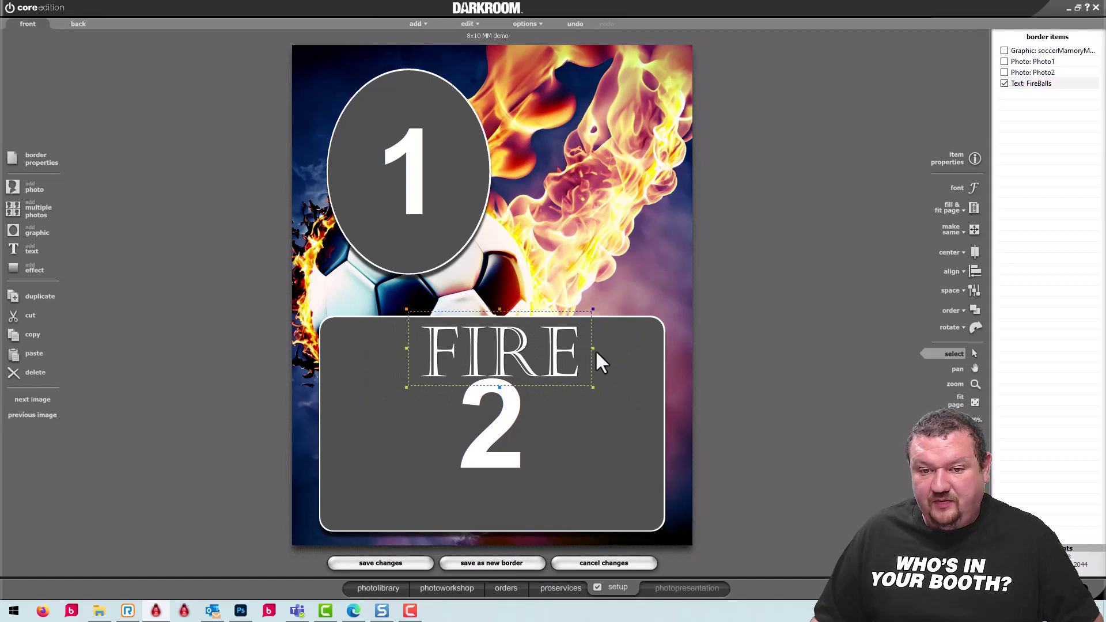
left_click_drag(594, 348, 676, 348)
left_click_drag(407, 348, 276, 368)
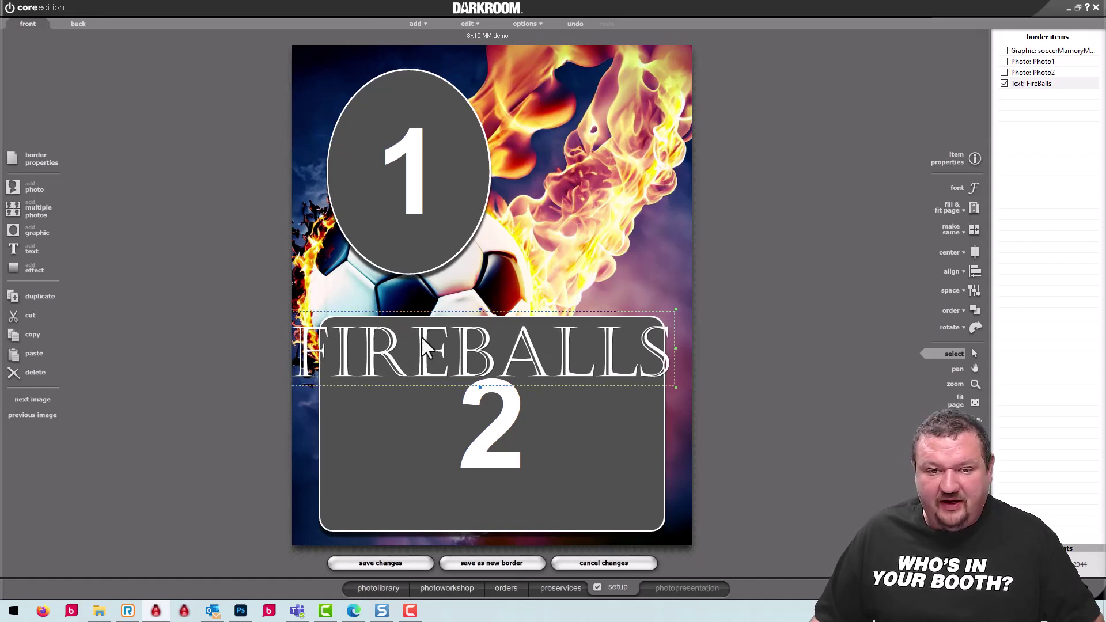
left_click_drag(500, 333, 490, 516)
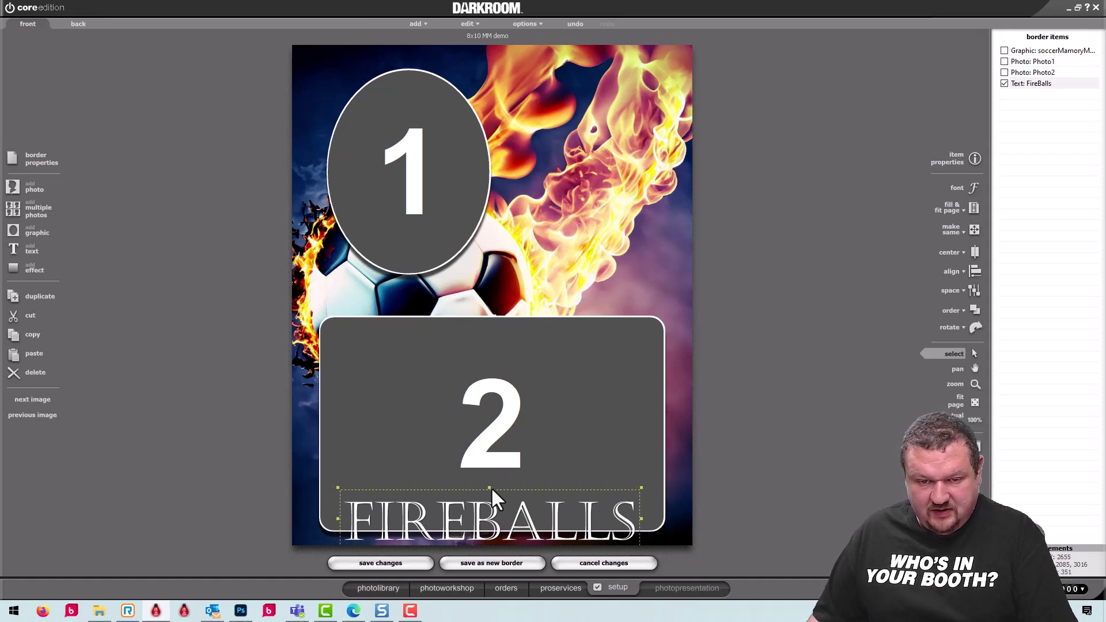
Centre the FireBalls text horizontally and nudge photo frame 2 upward
right_click(475, 533)
mouse_move(530, 460)
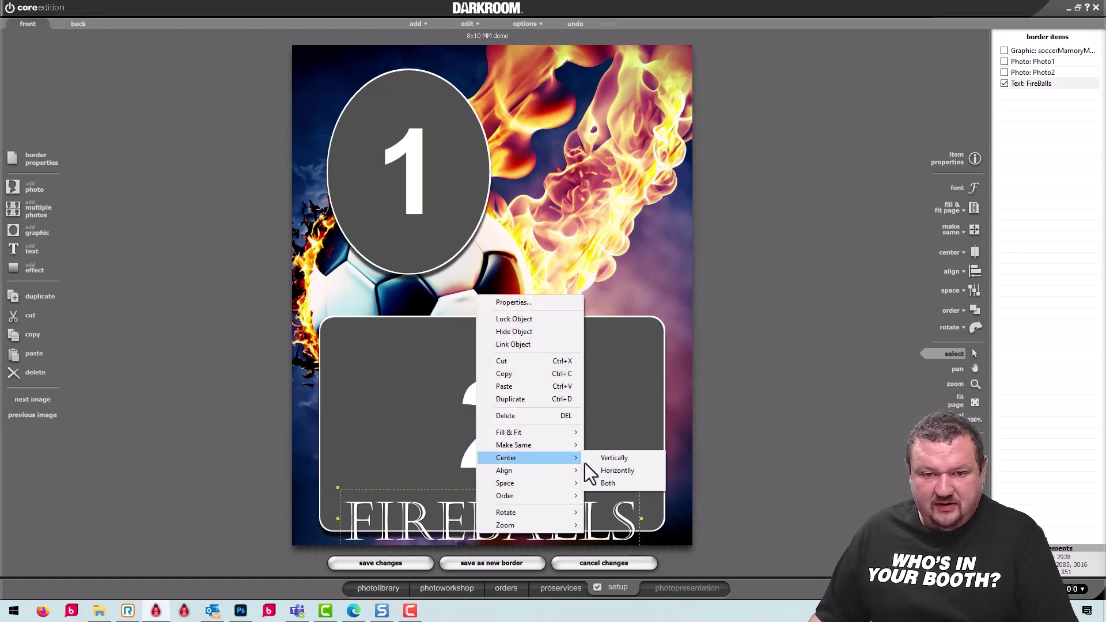
left_click(624, 473)
left_click(497, 340)
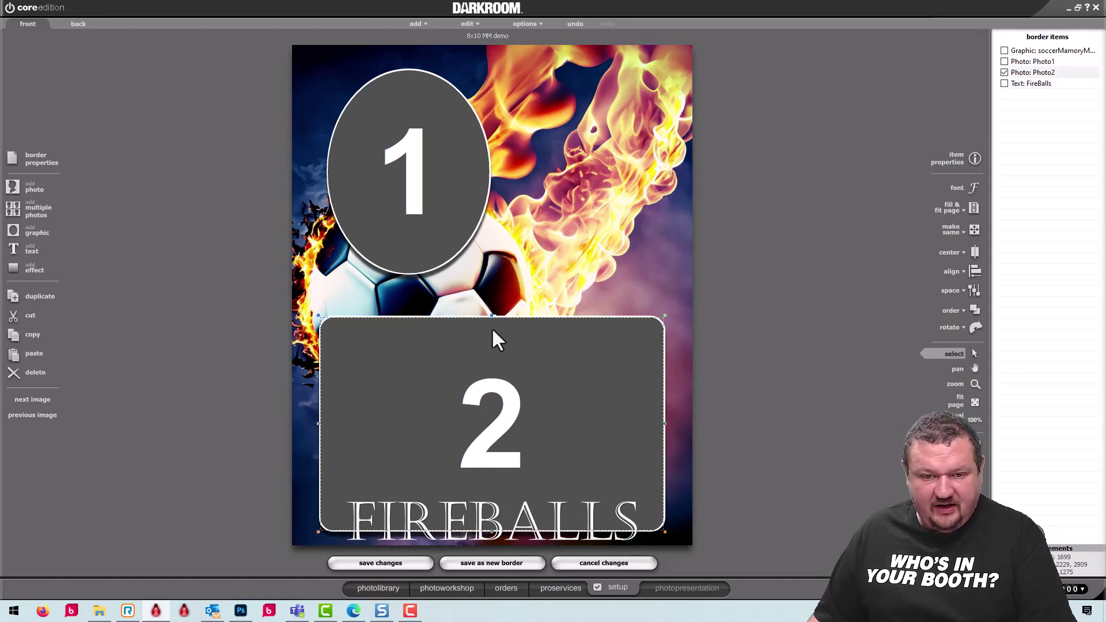
key("Up")
key("Up")
key("Up")
key("Up")
key("Up")
key("Up")
key("Up")
key("Up")
key("Up")
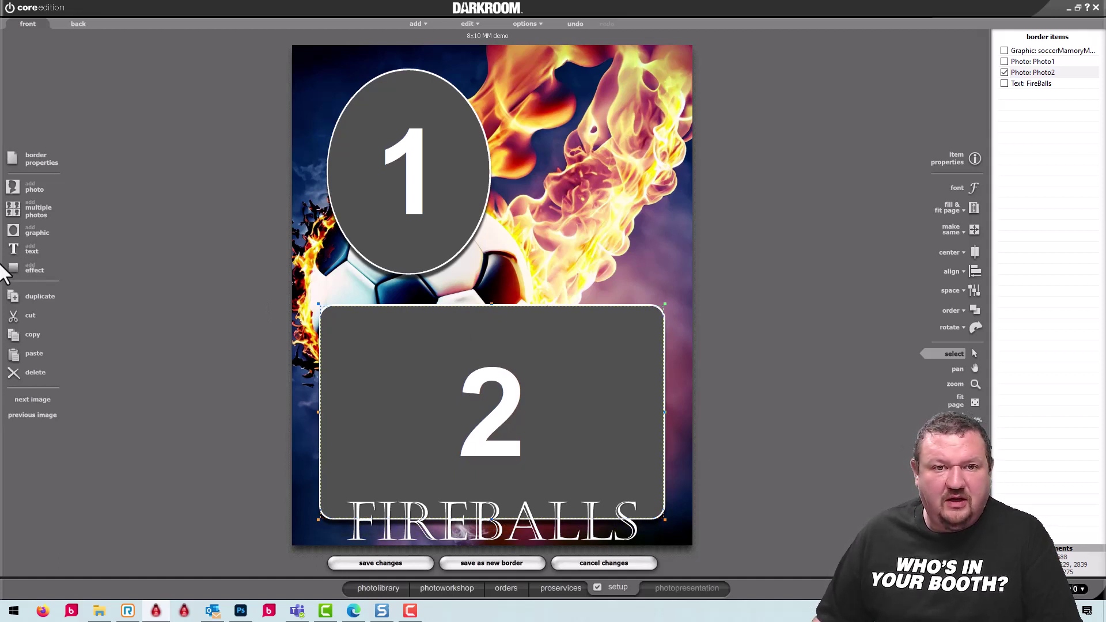
Add a Grayscale effect with transparency None to the border
left_click(422, 141)
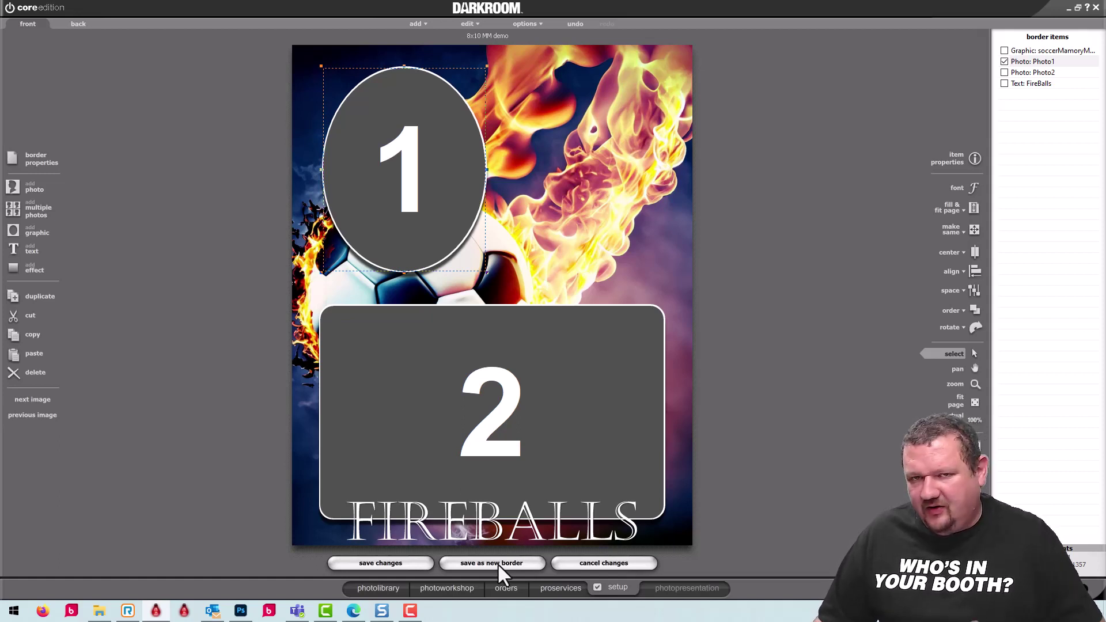
left_click(19, 264)
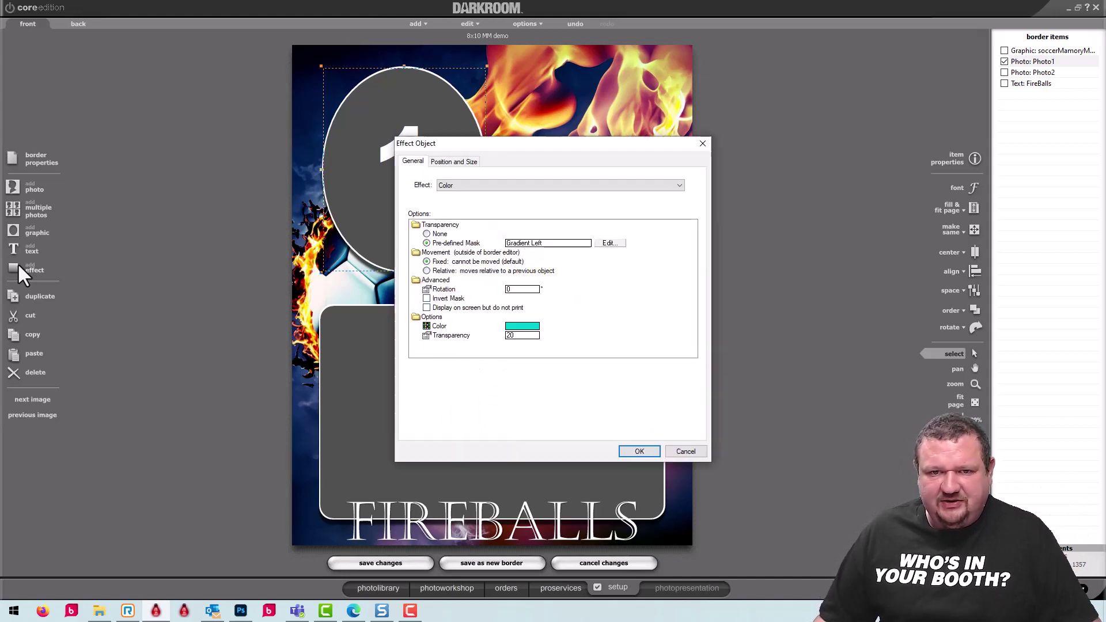
left_click(612, 245)
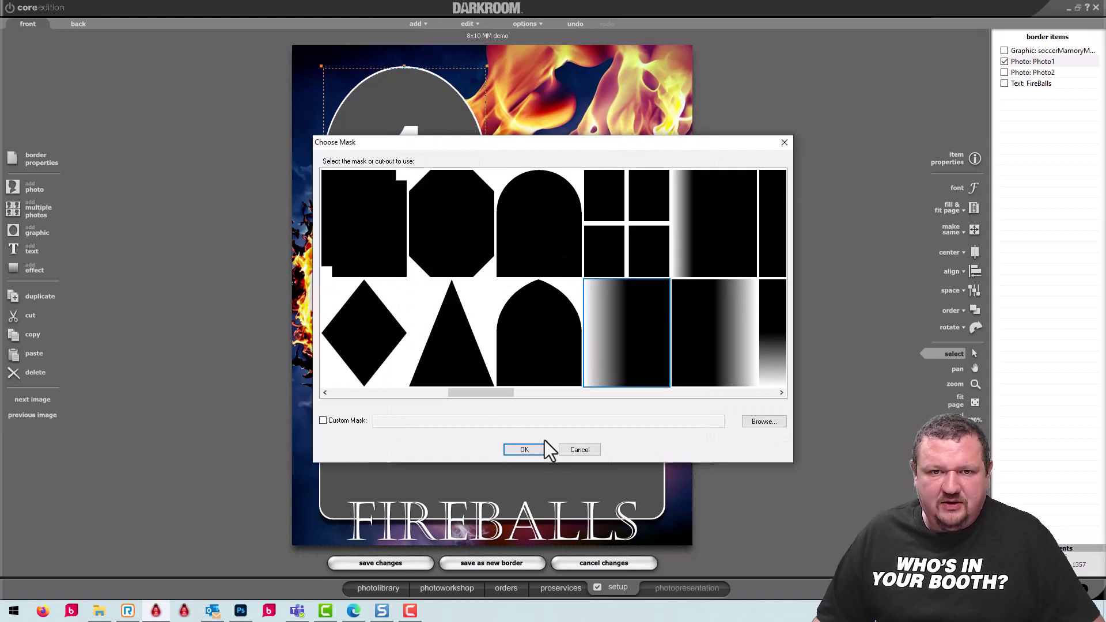
left_click(524, 449)
left_click(498, 187)
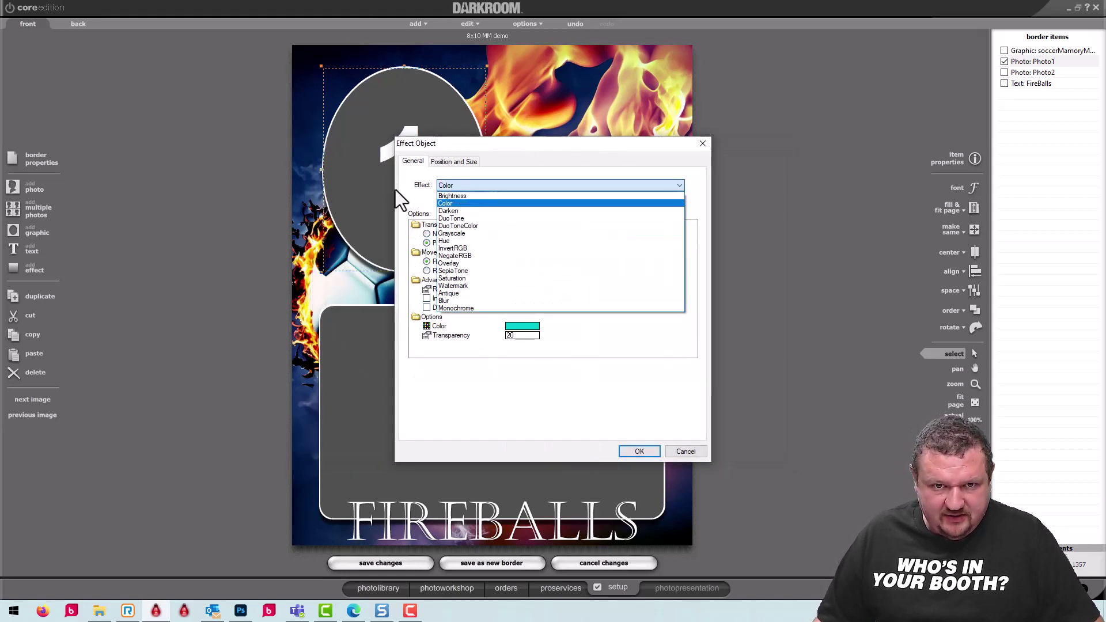
left_click(461, 233)
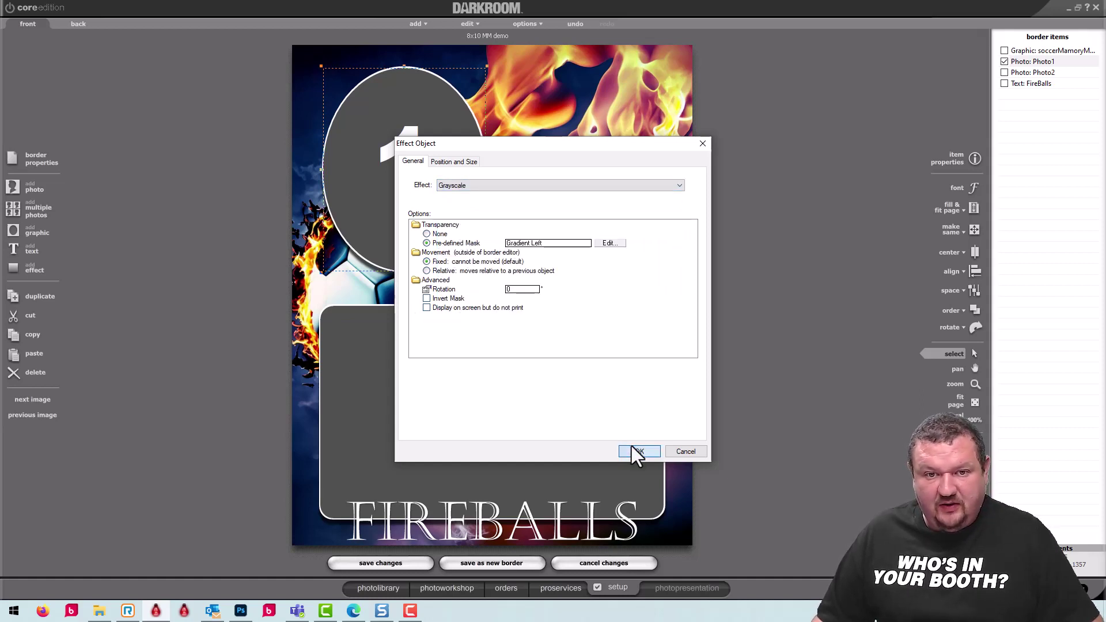
left_click(441, 233)
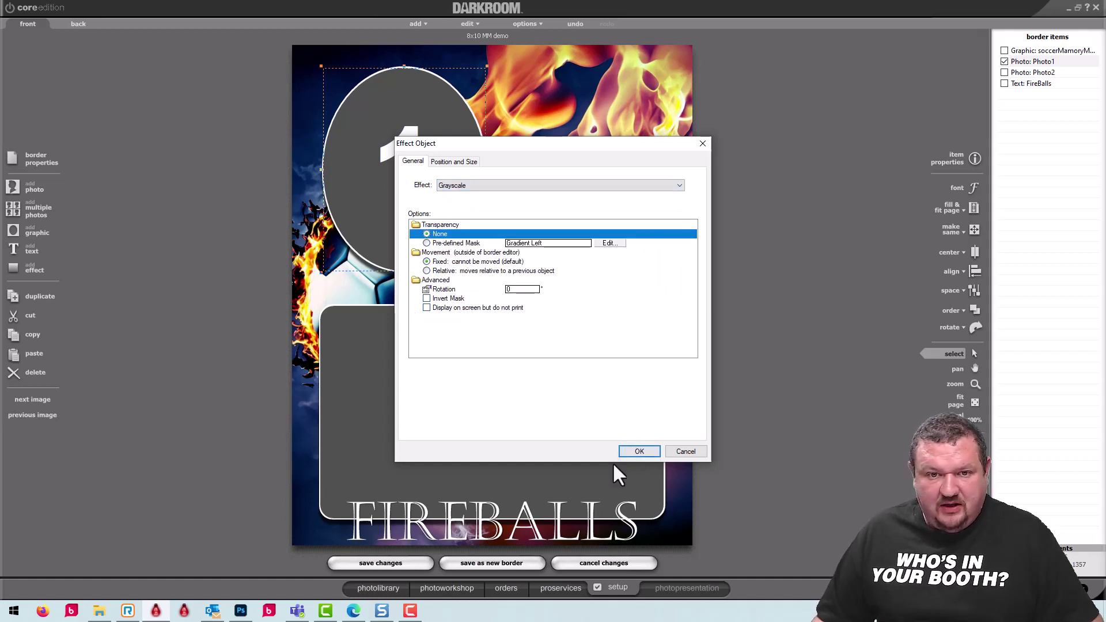
left_click(642, 451)
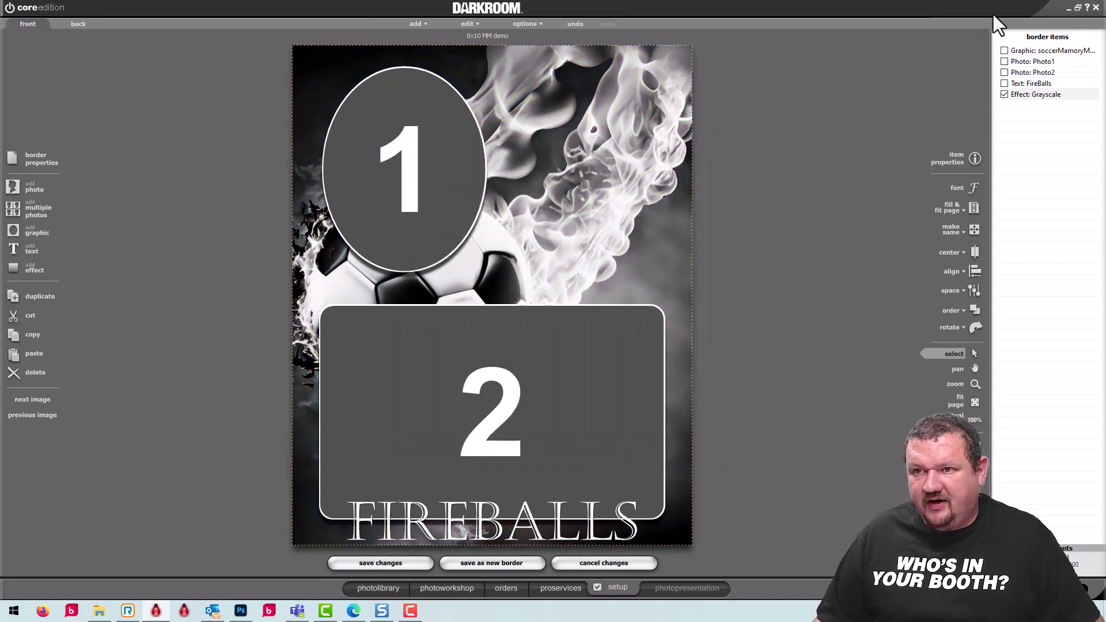
Move the Grayscale effect directly above the background graphic in Border Items
left_click_drag(1026, 96, 1019, 61)
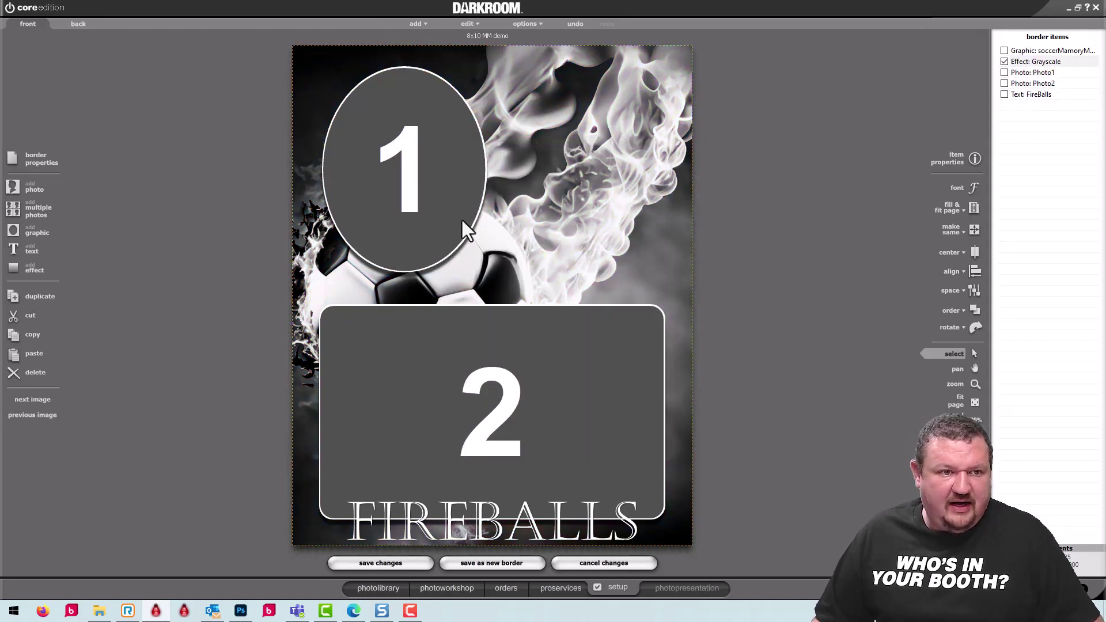
left_click(13, 266)
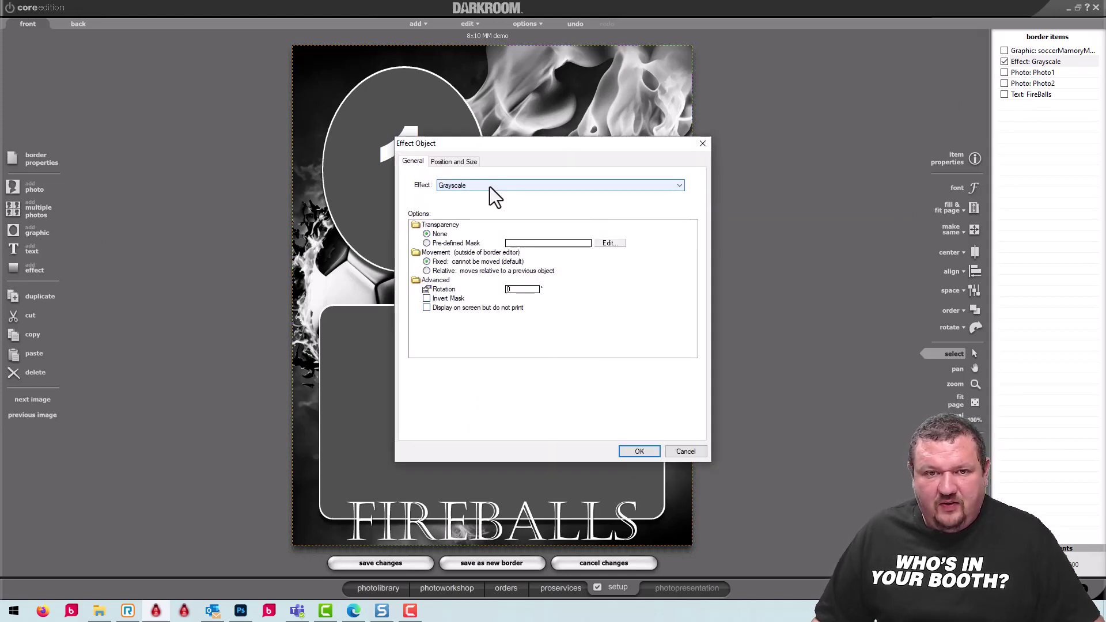
left_click(490, 187)
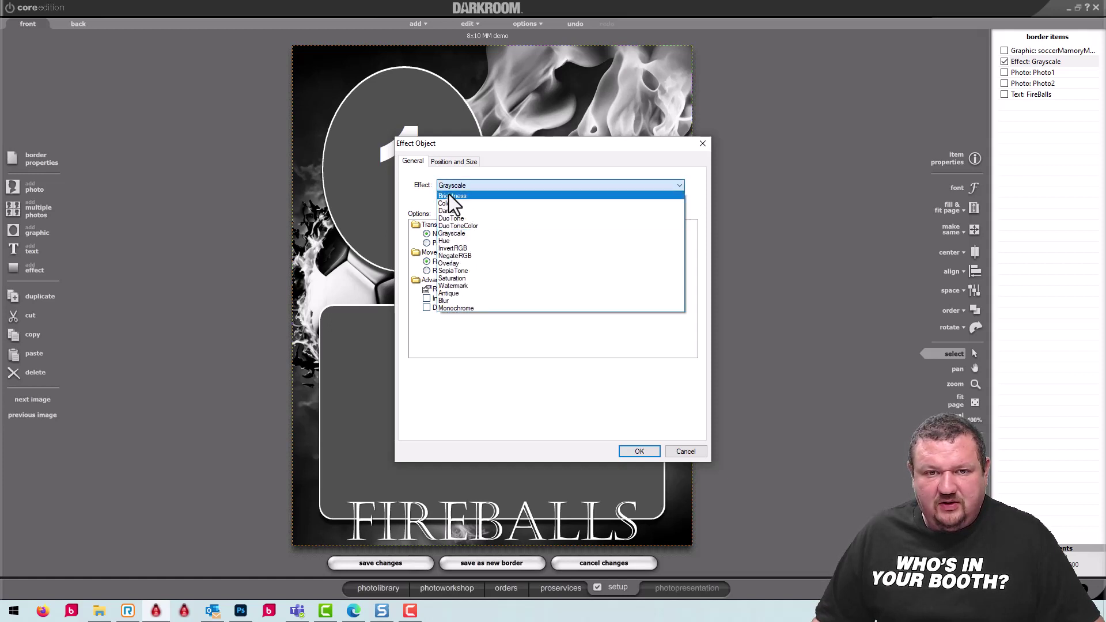
Add a teal Color effect and place it right after the Grayscale effect
left_click(444, 204)
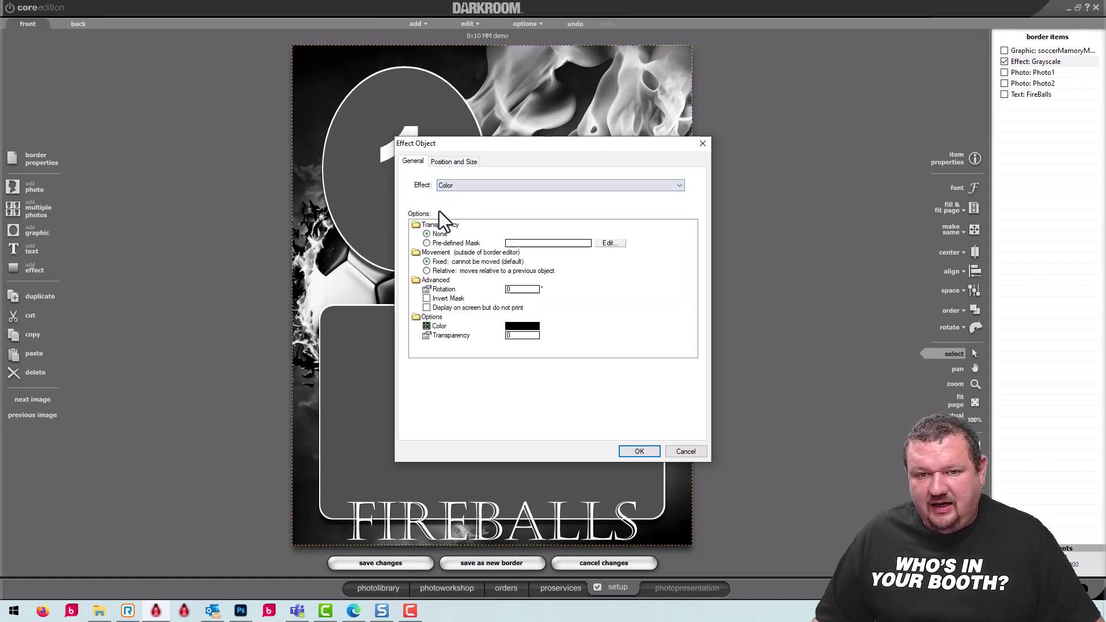
left_click(516, 335)
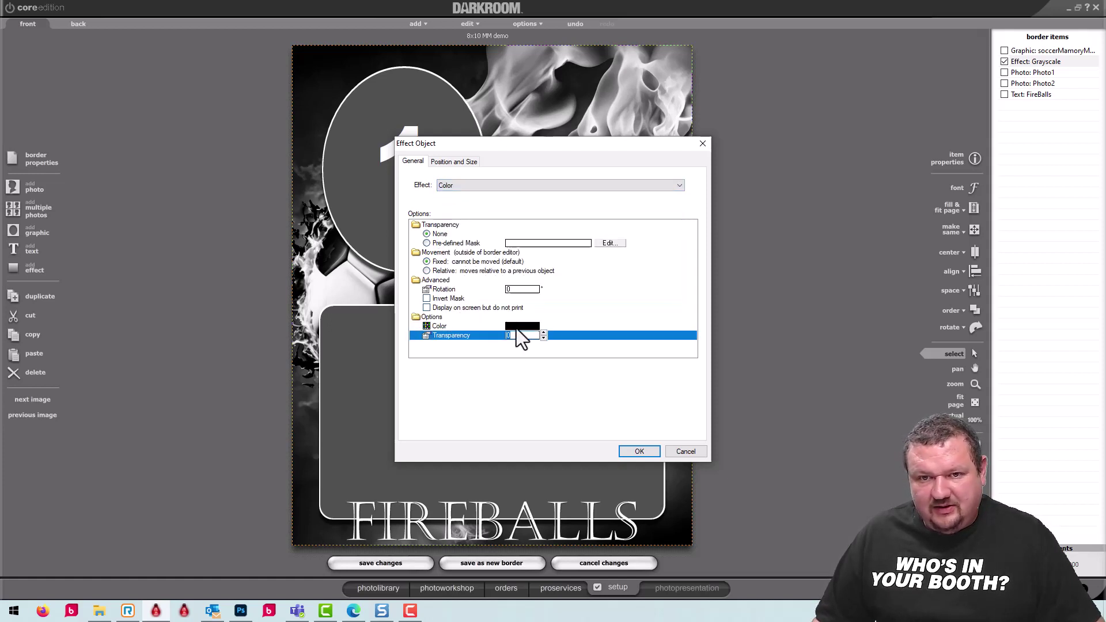
left_click(517, 326)
left_click(604, 228)
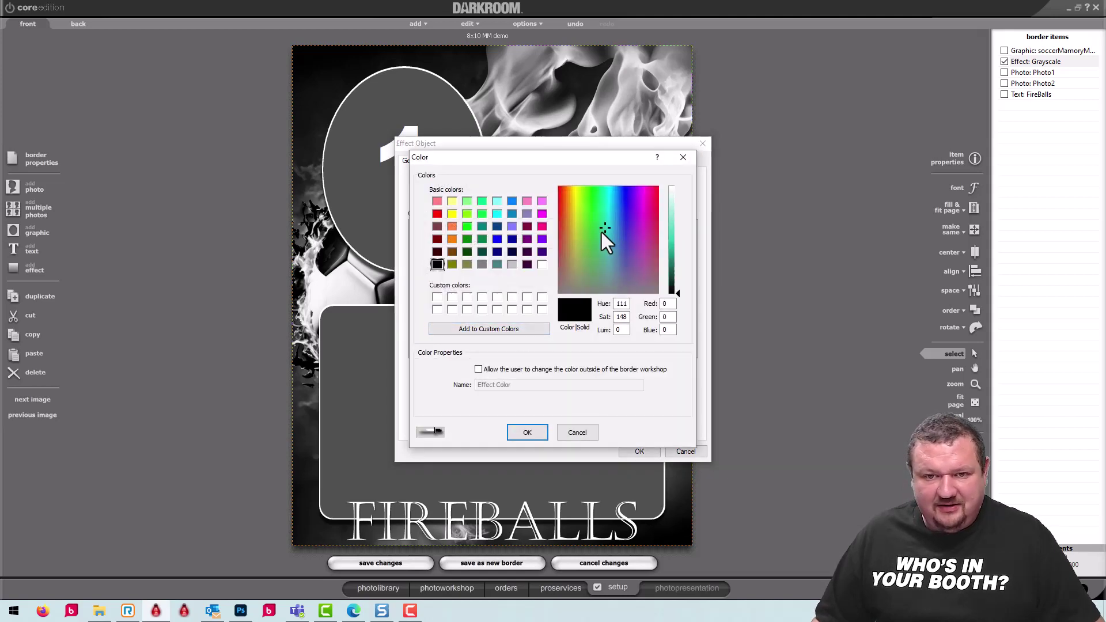
left_click(672, 247)
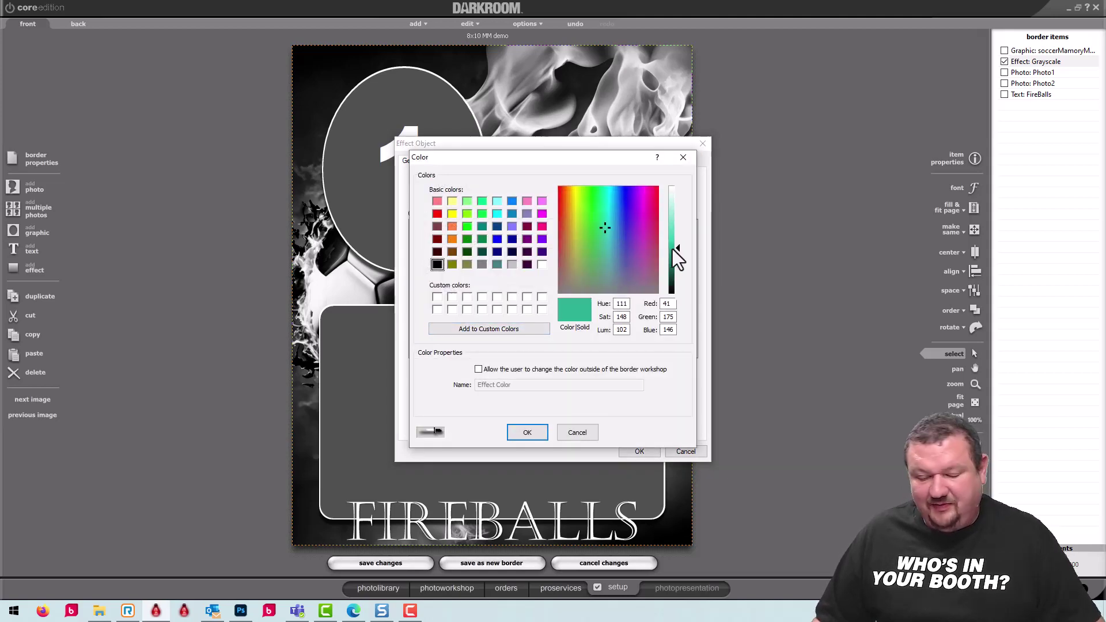
left_click(527, 433)
left_click(638, 452)
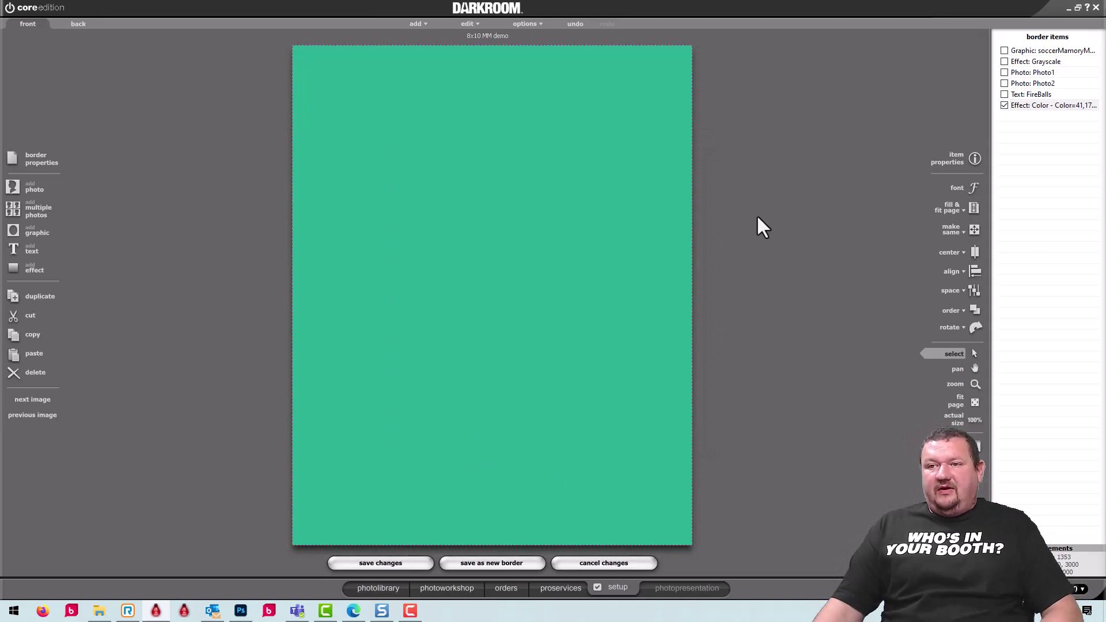
left_click_drag(1033, 108, 1033, 77)
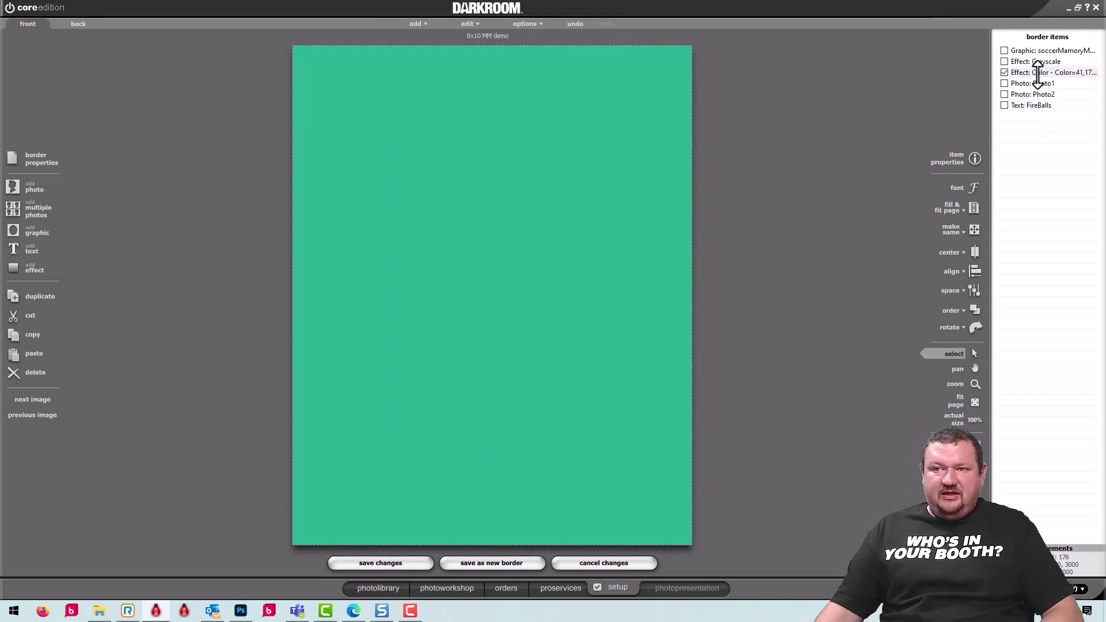
Adjust the Color effect's transparency so it lightly tints the background at 80
double_click(1041, 71)
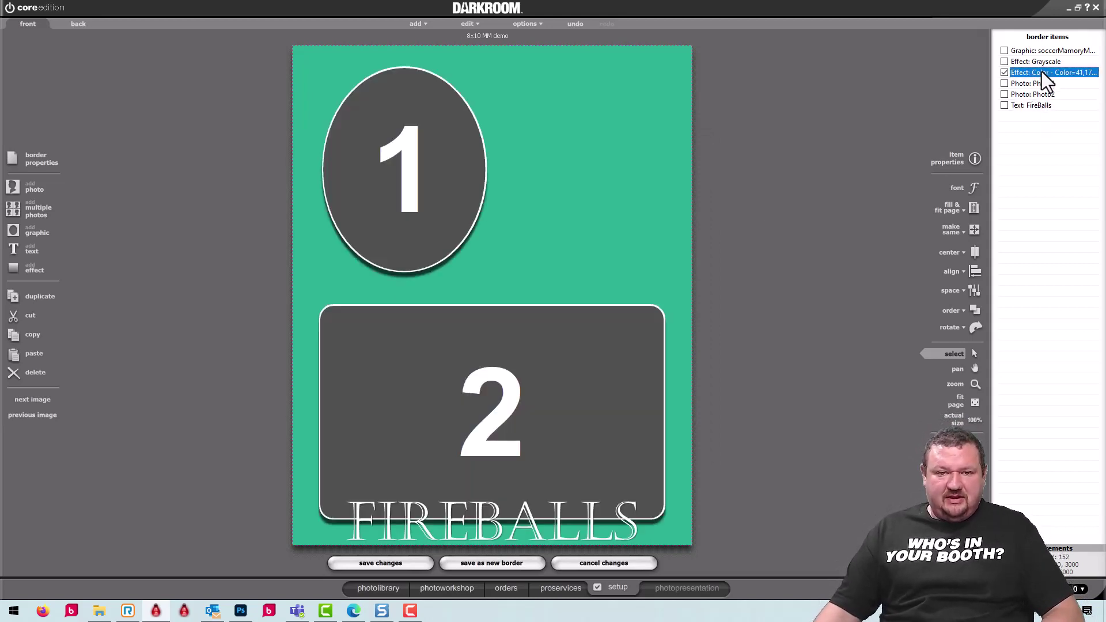
left_click(512, 335)
type("50")
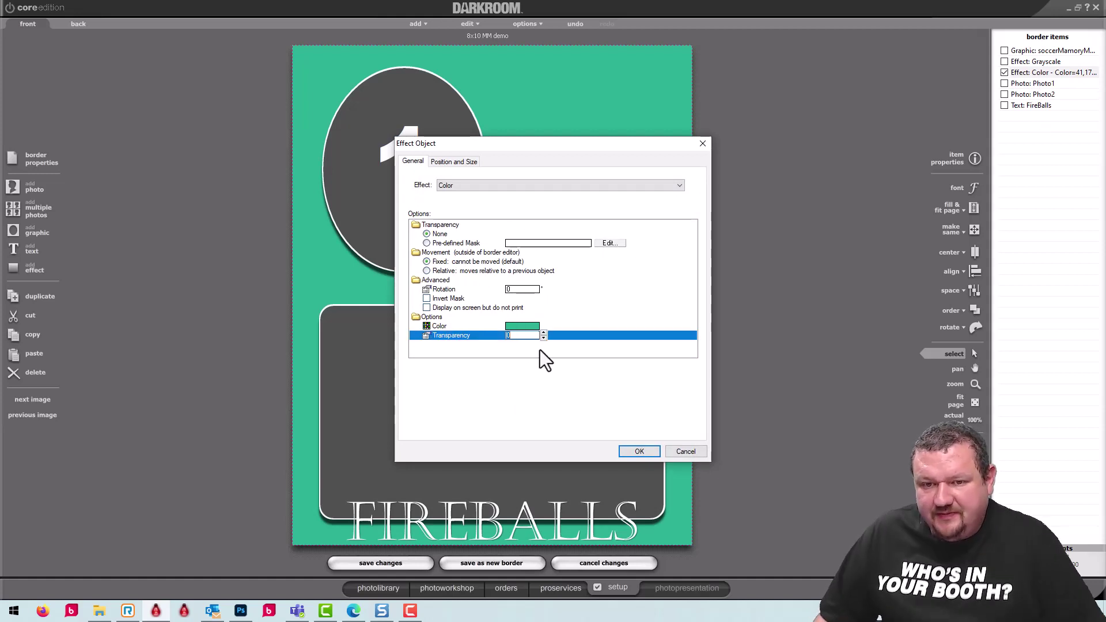
left_click(637, 451)
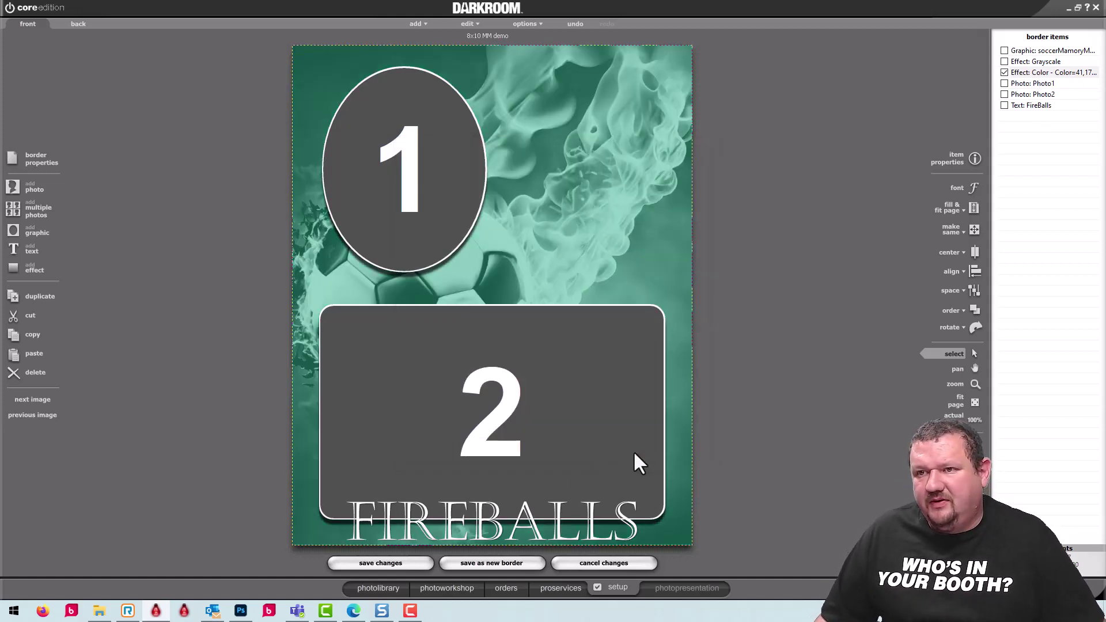
double_click(1058, 71)
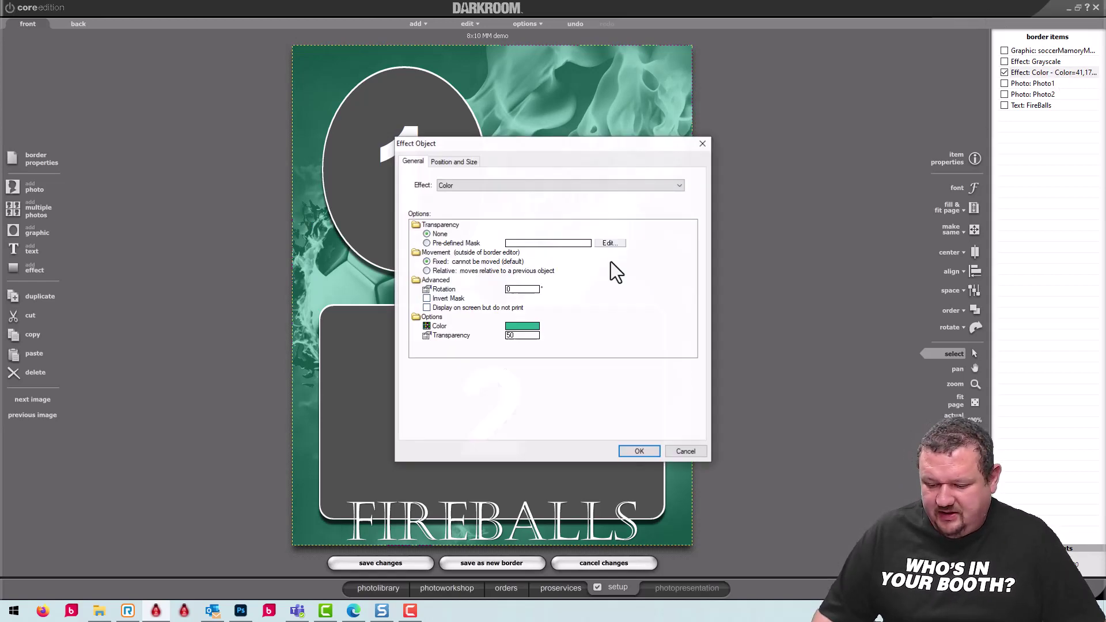
left_click(521, 335)
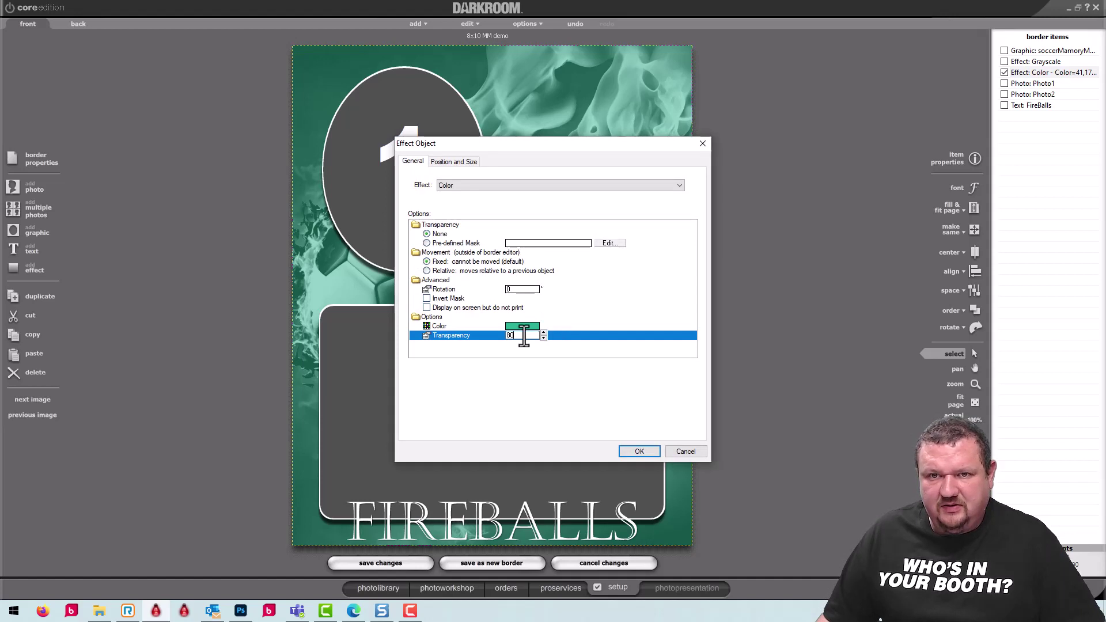
left_click(638, 451)
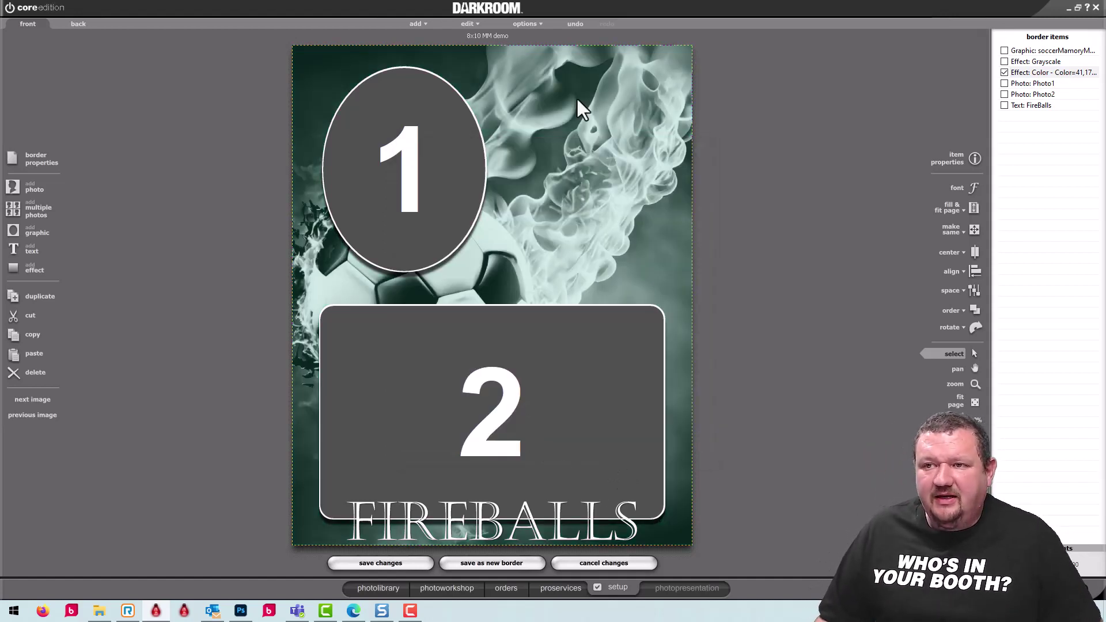
Allow the tint to be changed outside the border workshop as 'Effect Color'
double_click(1055, 71)
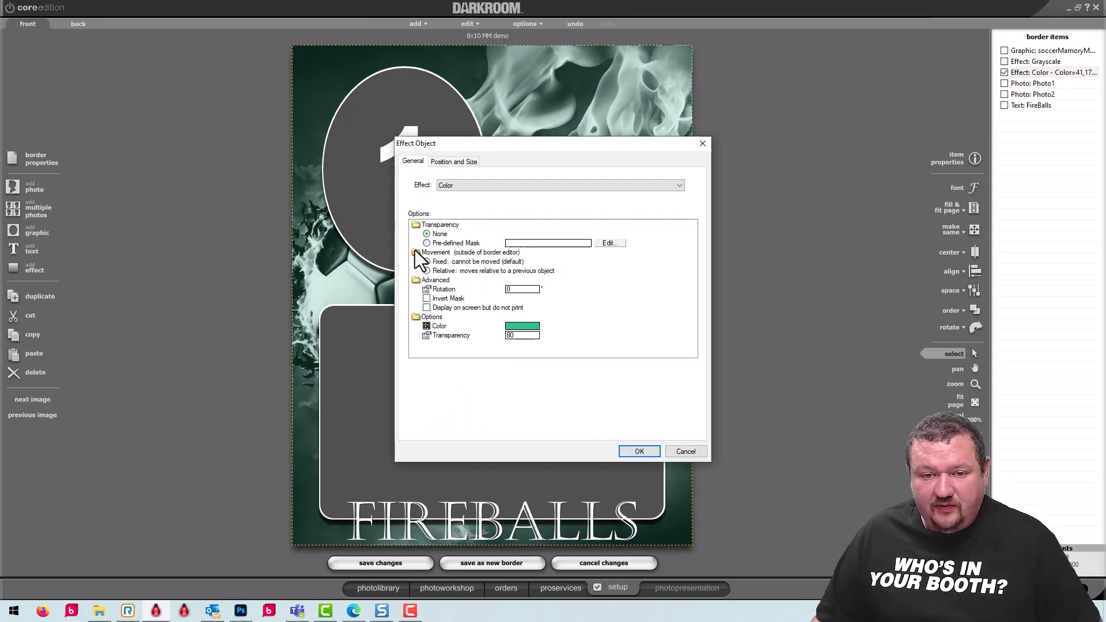
left_click(522, 327)
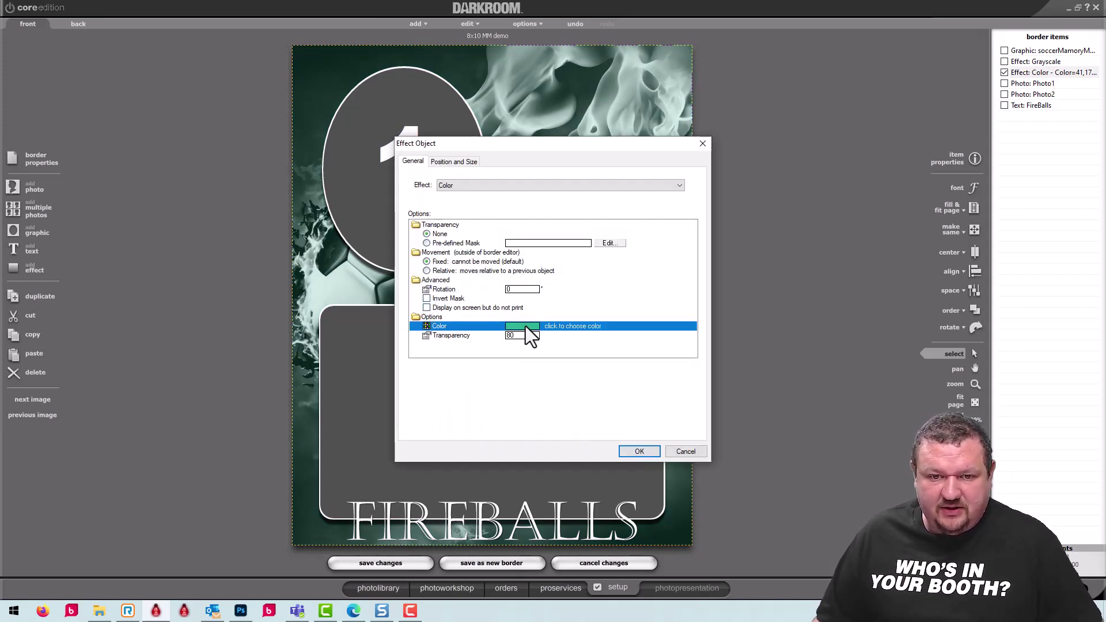
left_click(478, 369)
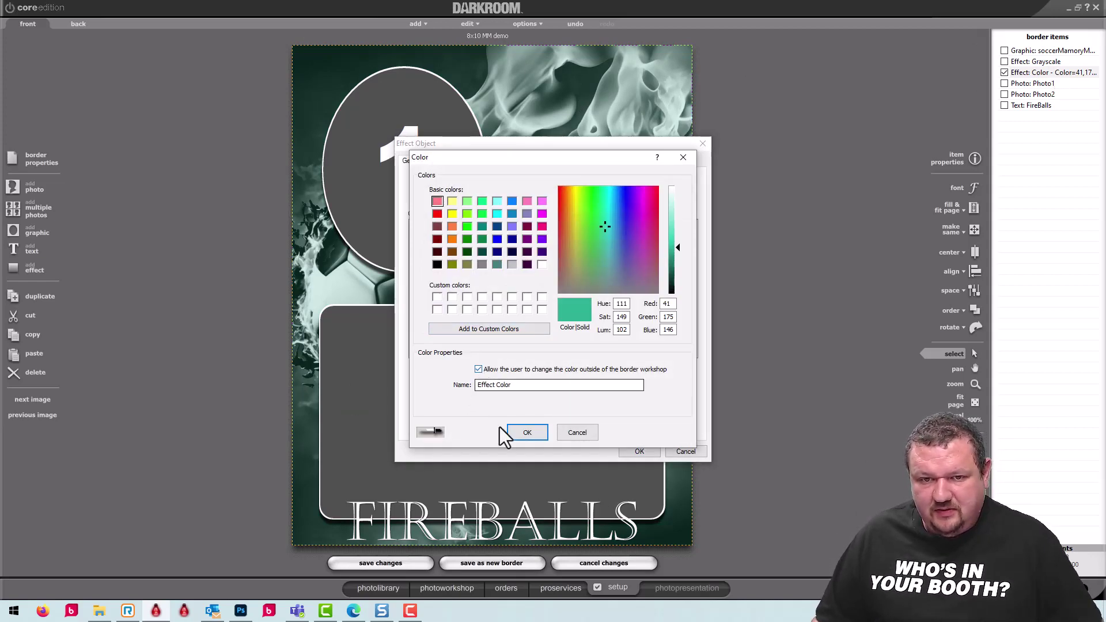
left_click(526, 432)
left_click(641, 450)
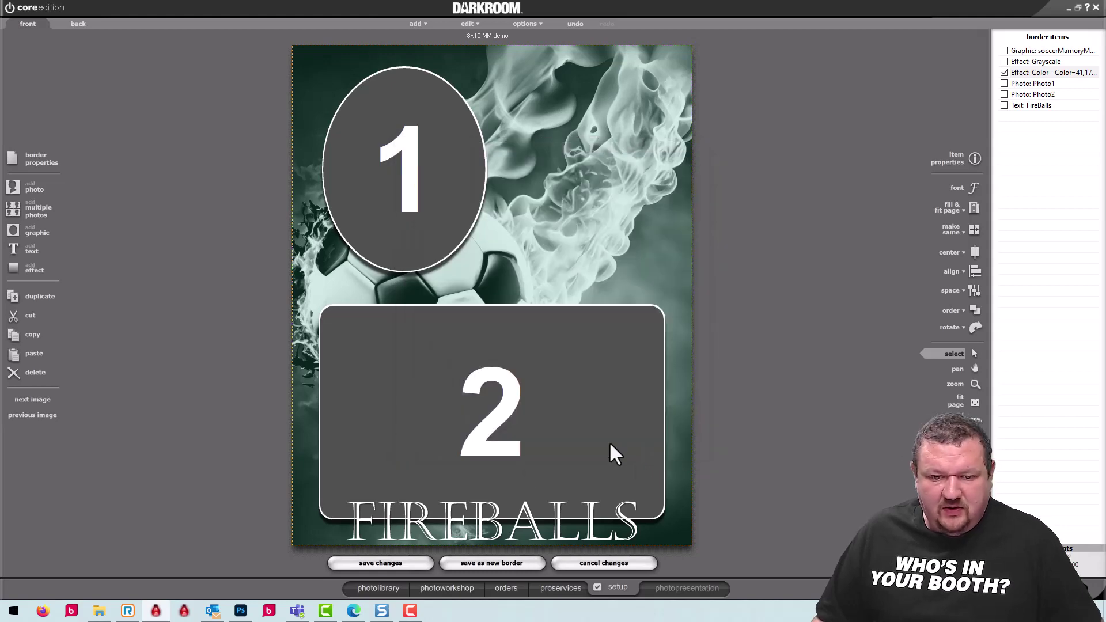
Save the template as a new border named '8x10 MM demo.crd'
left_click(477, 566)
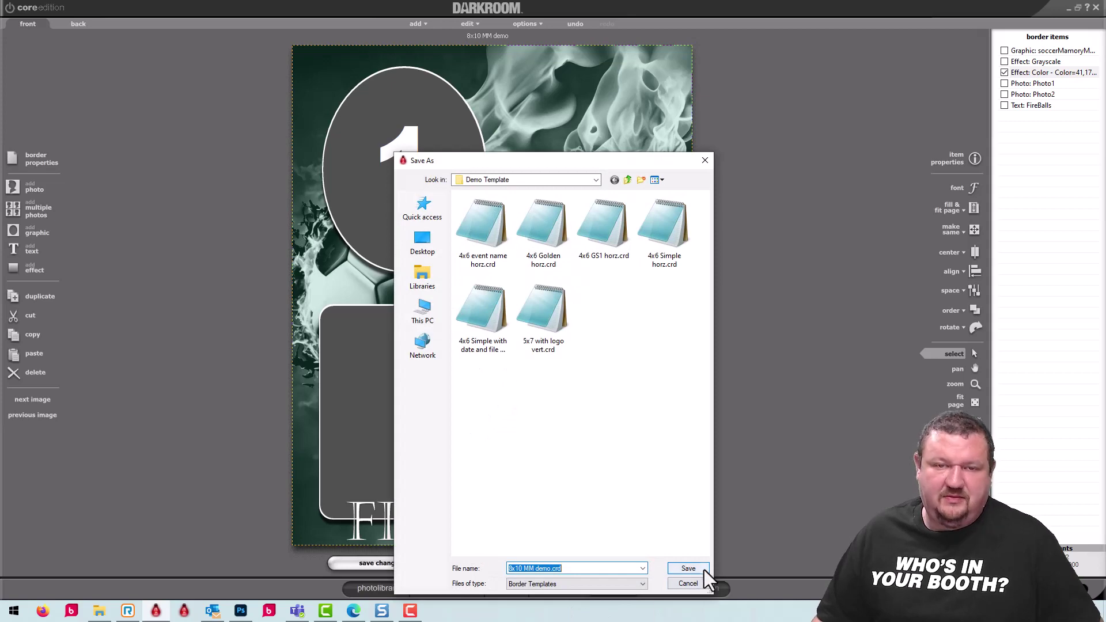
left_click(704, 569)
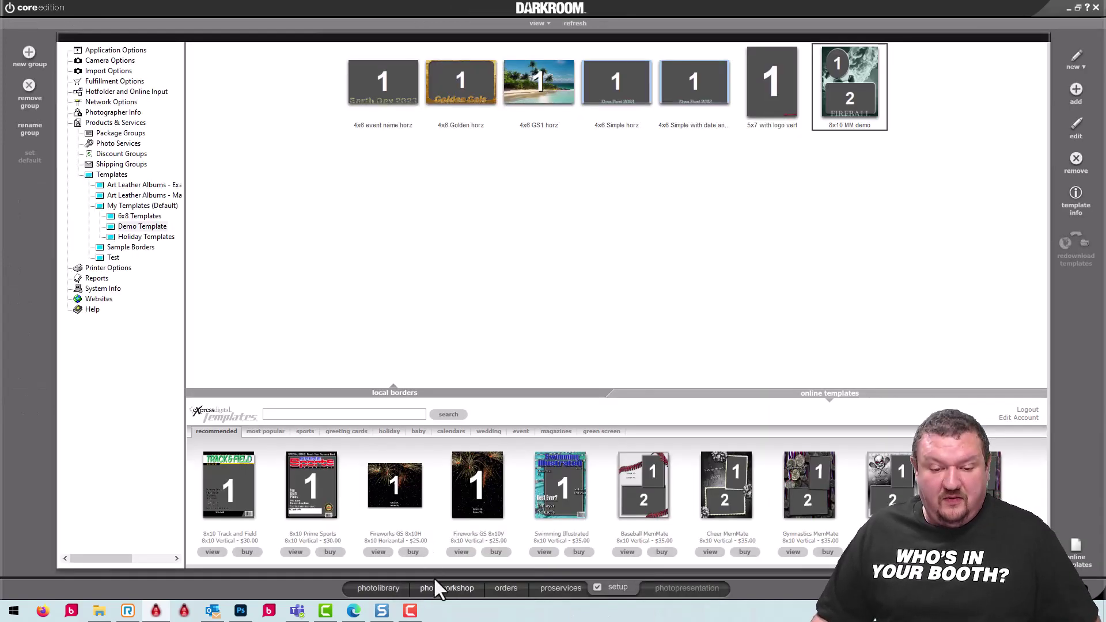
left_click(438, 590)
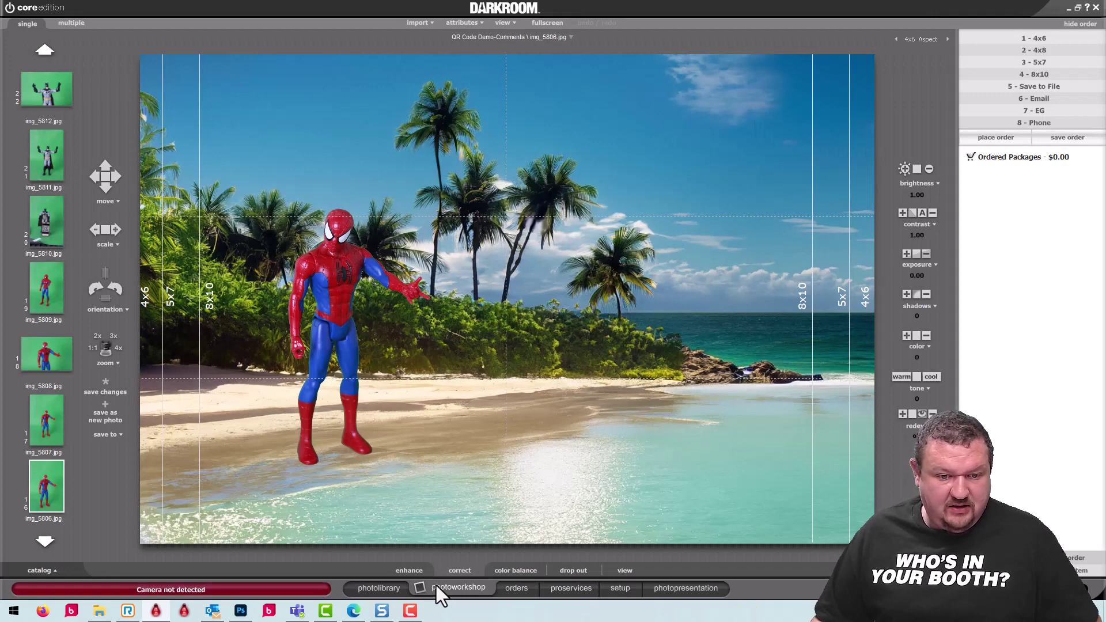
left_click(45, 540)
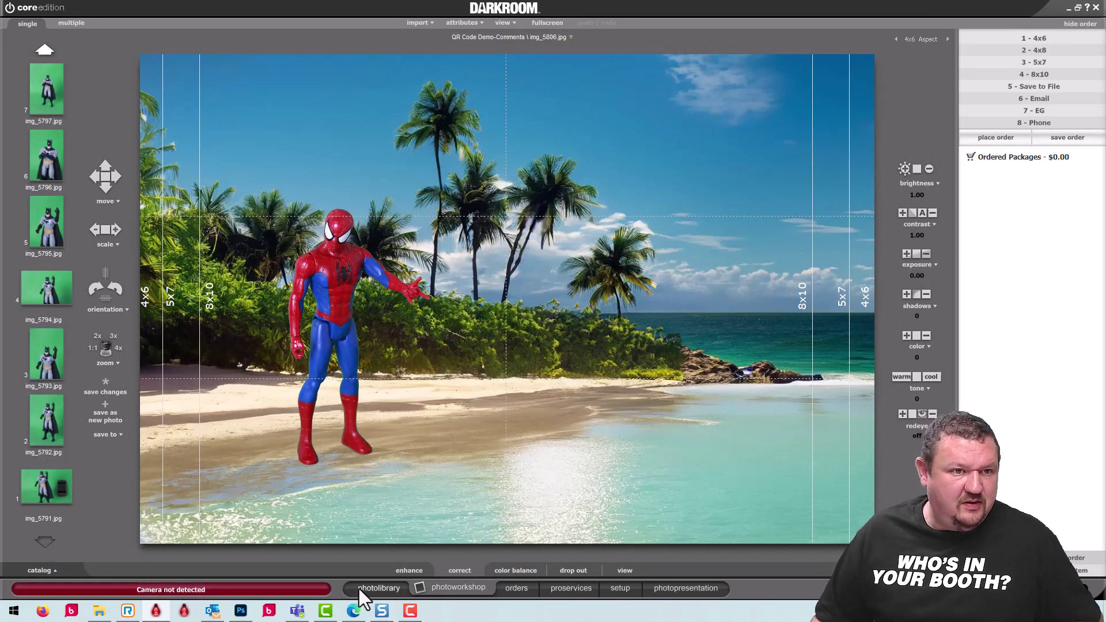
Load the Soccer Practice catalog under Sports into the photo workshop
left_click(358, 587)
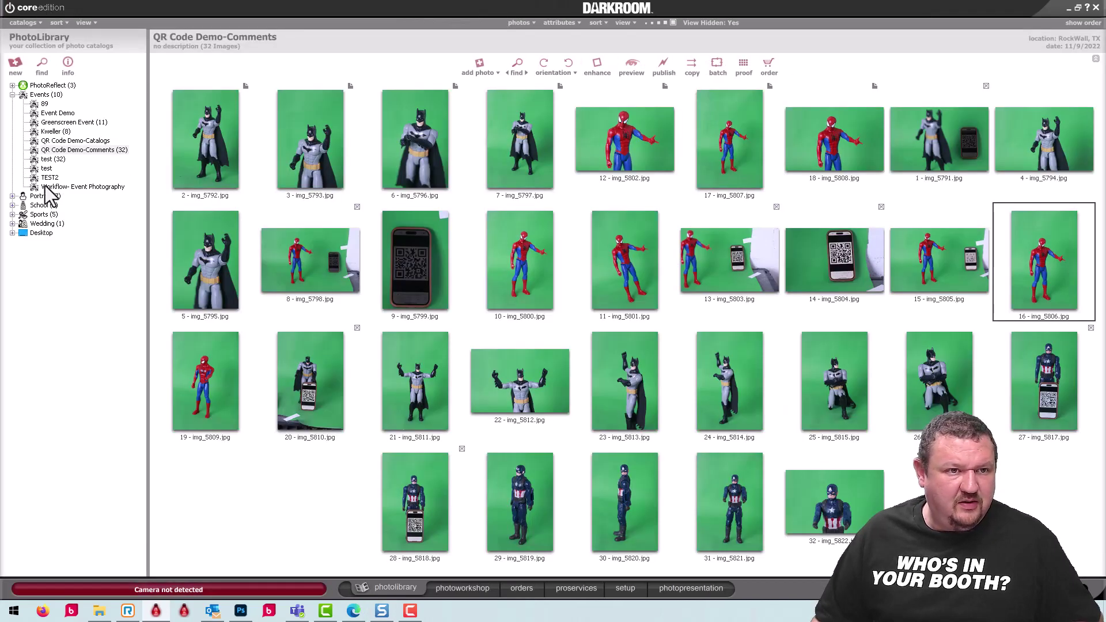
left_click(46, 186)
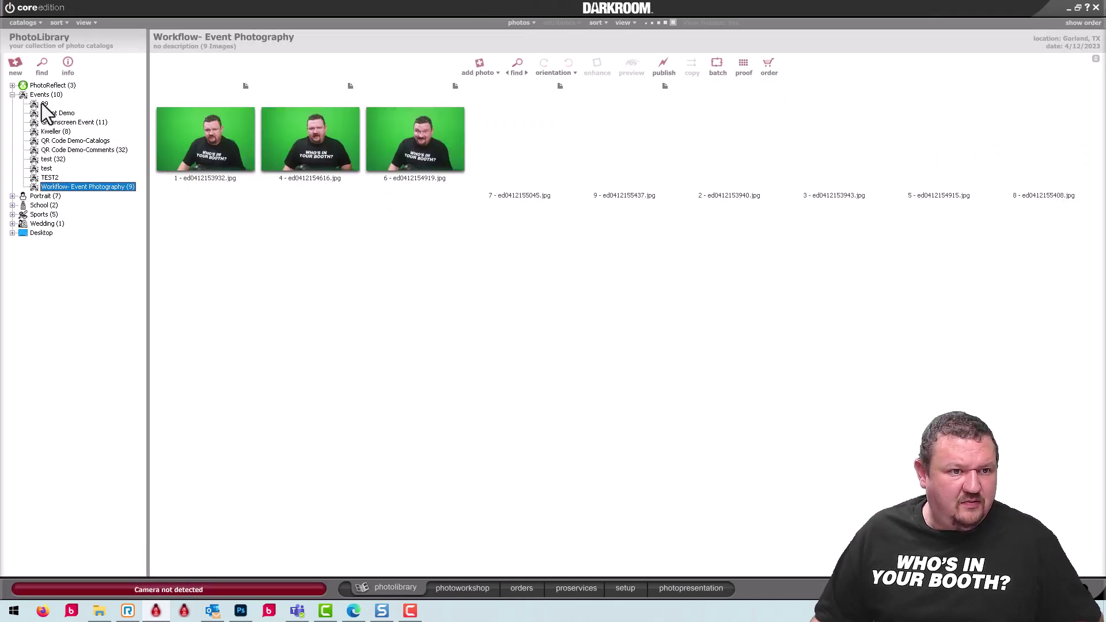
left_click(12, 214)
left_click(57, 242)
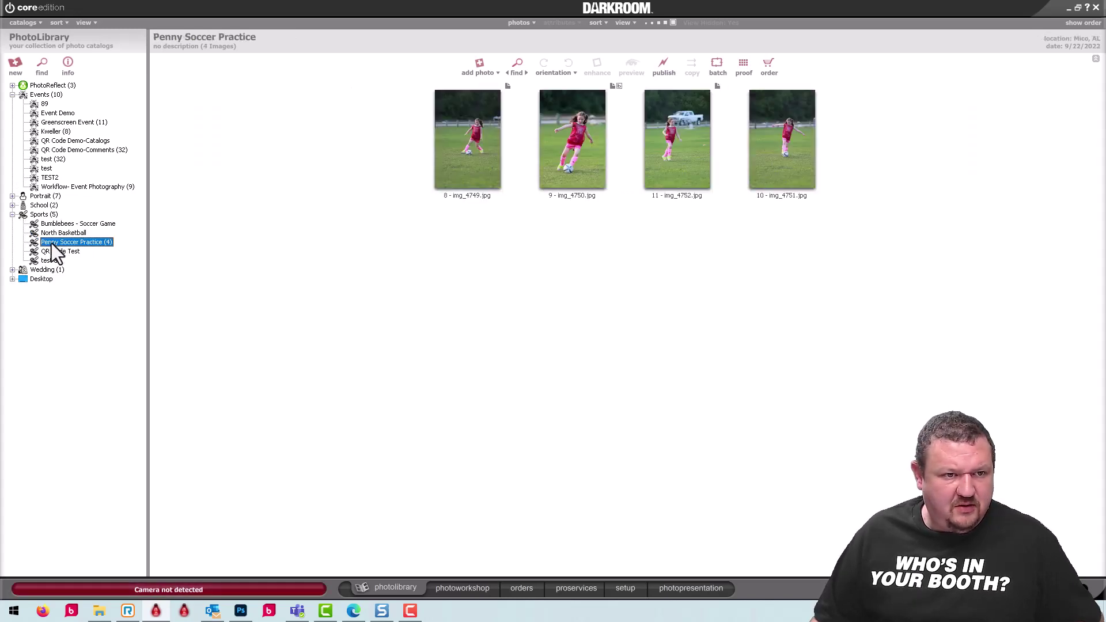
left_click(51, 252)
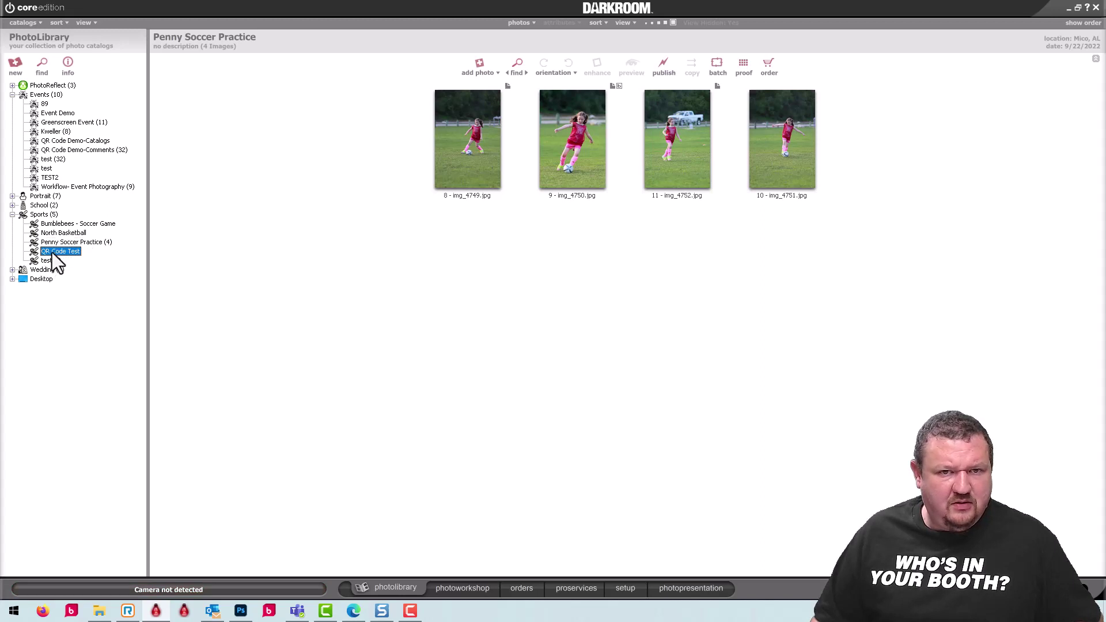
left_click(54, 244)
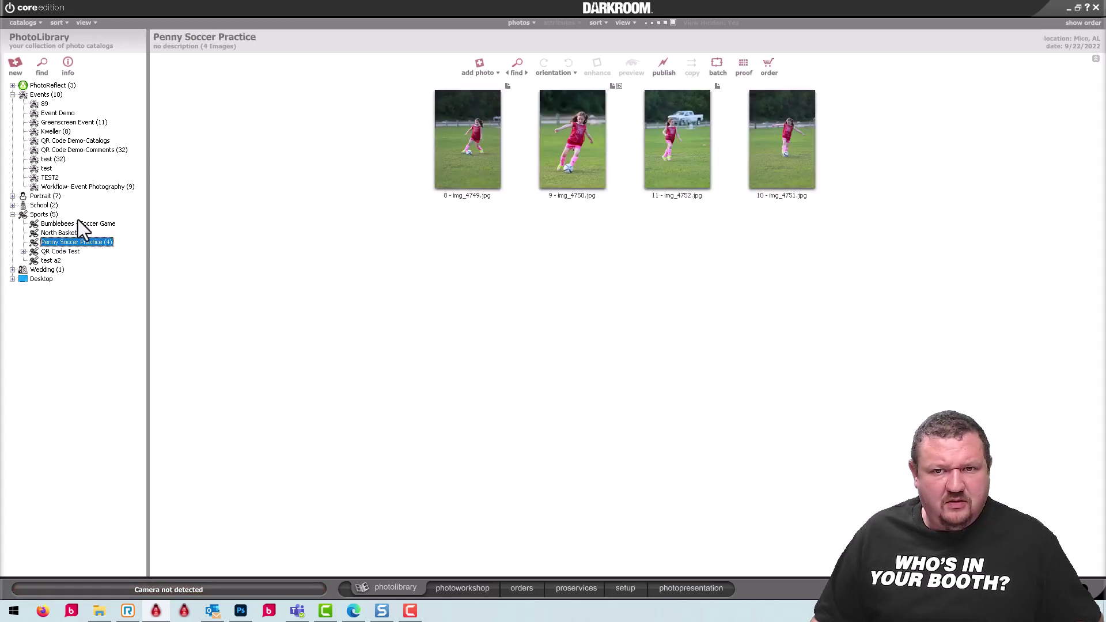
left_click(78, 224)
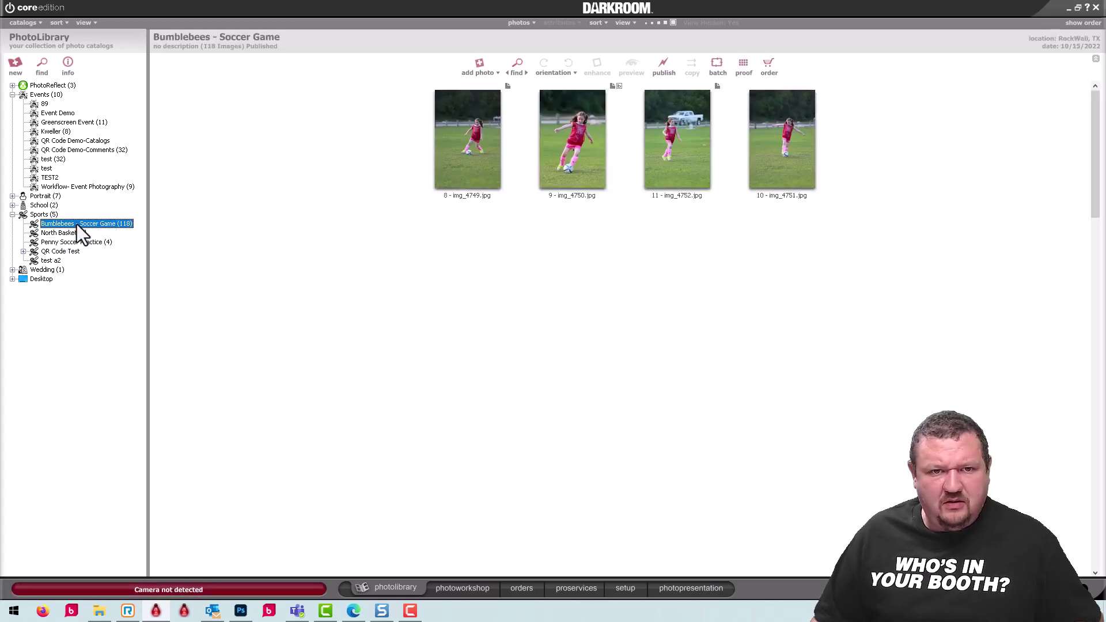
left_click(54, 243)
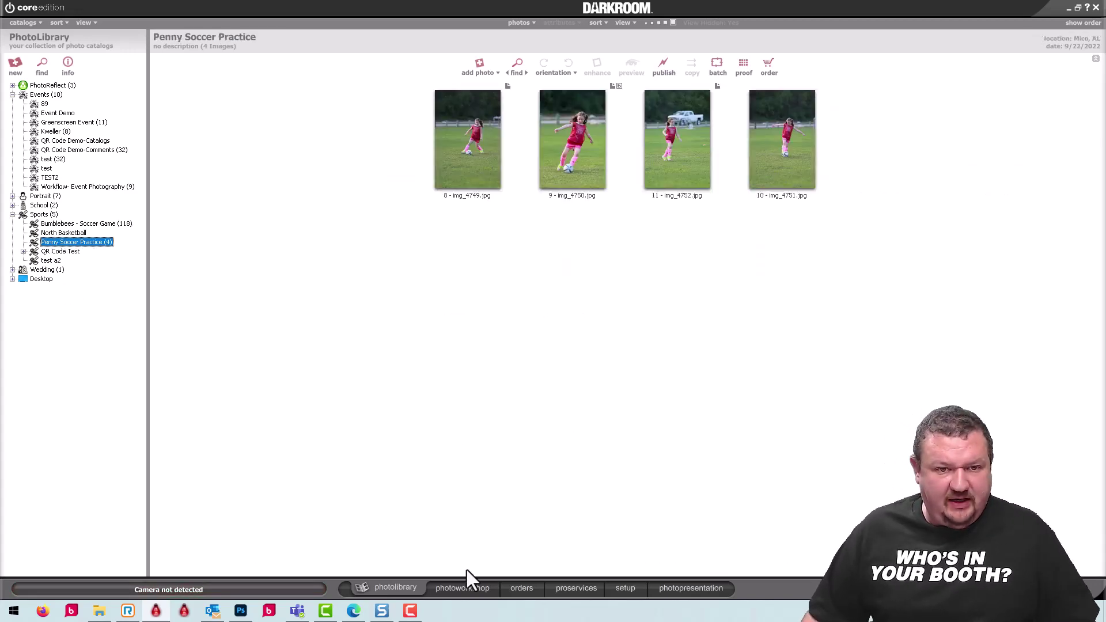
left_click(461, 588)
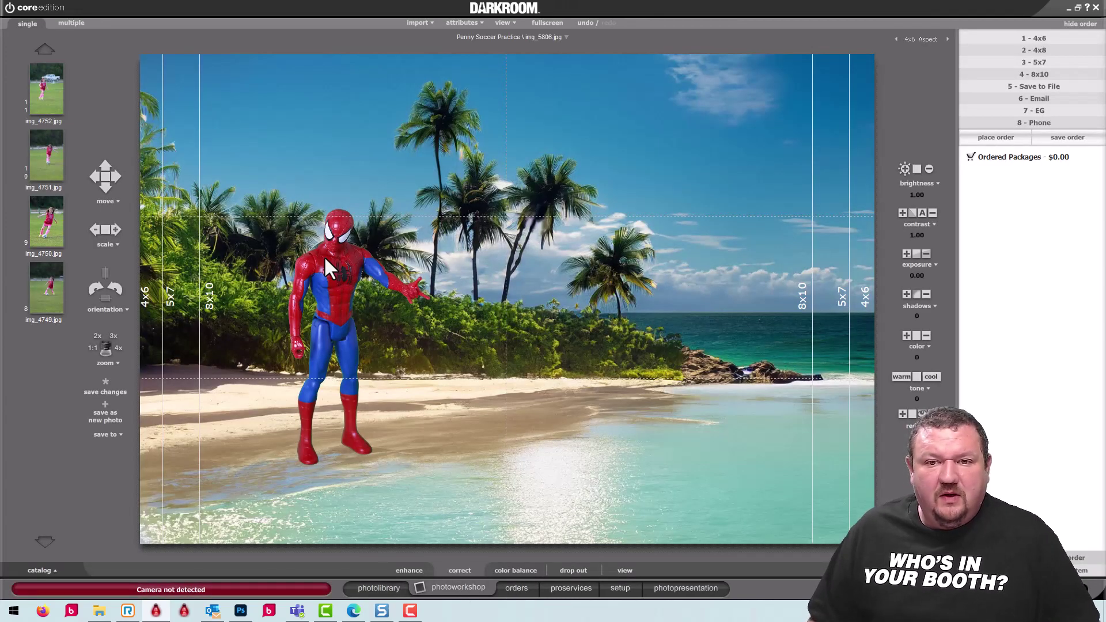
Apply the 8x10 MM demo border and drag img_4749 and img_4750 into the lower and oval frames
left_click(468, 273)
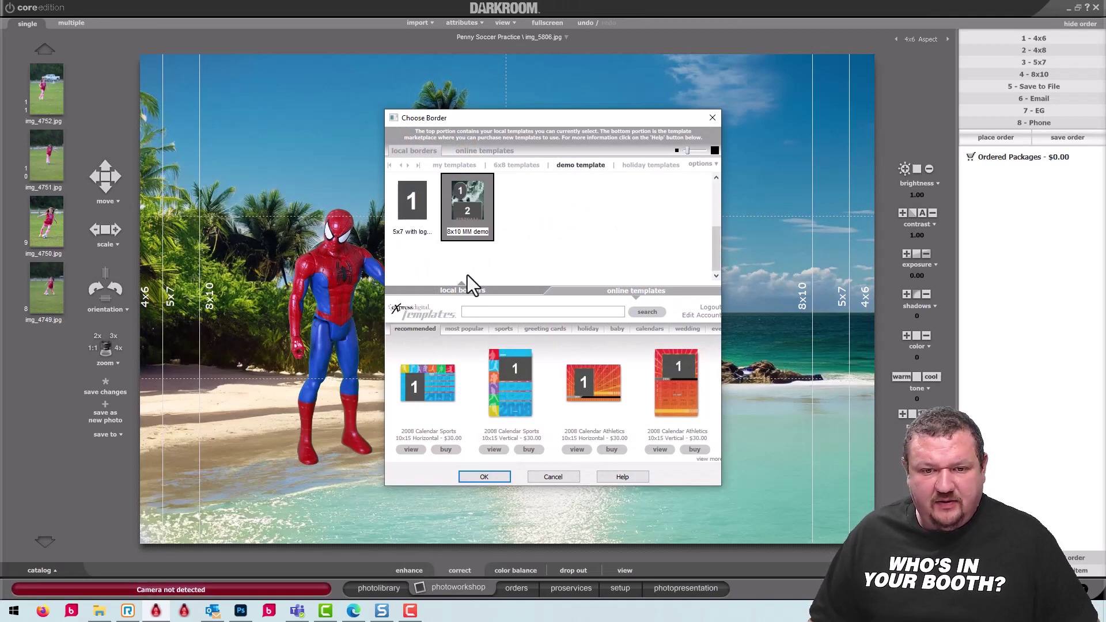
left_click(487, 476)
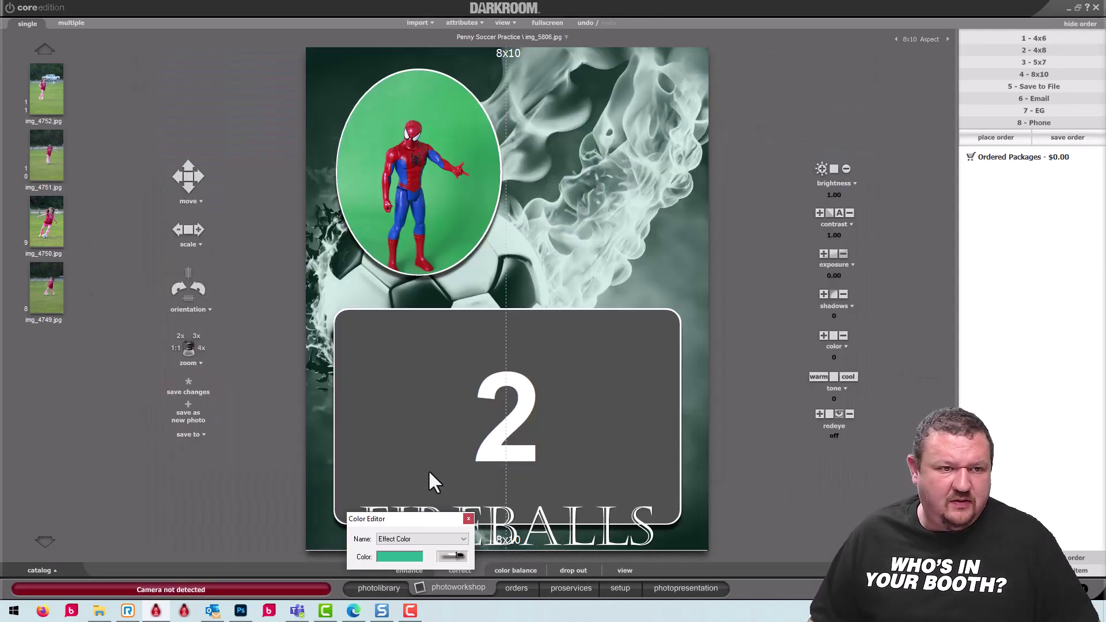
left_click(51, 224)
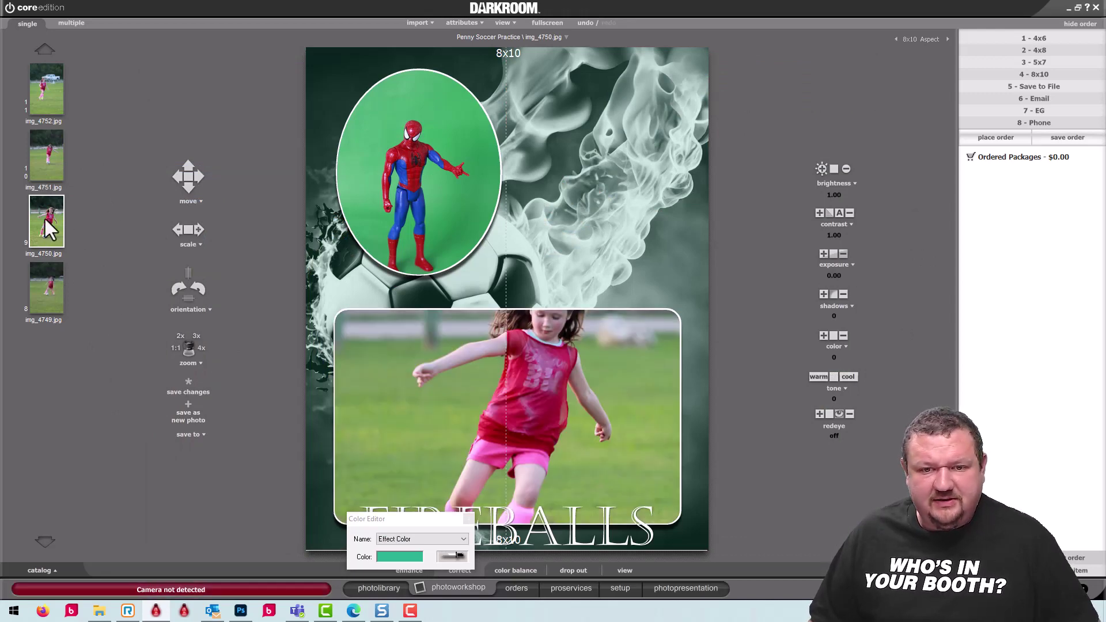
left_click_drag(46, 282, 529, 401)
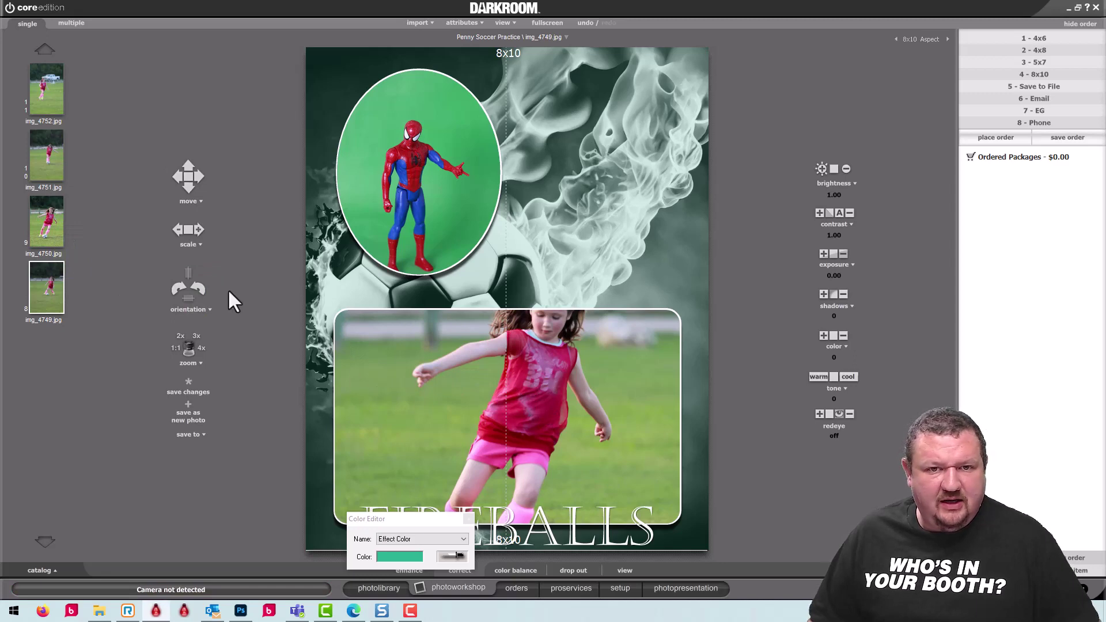
left_click_drag(47, 216, 418, 170)
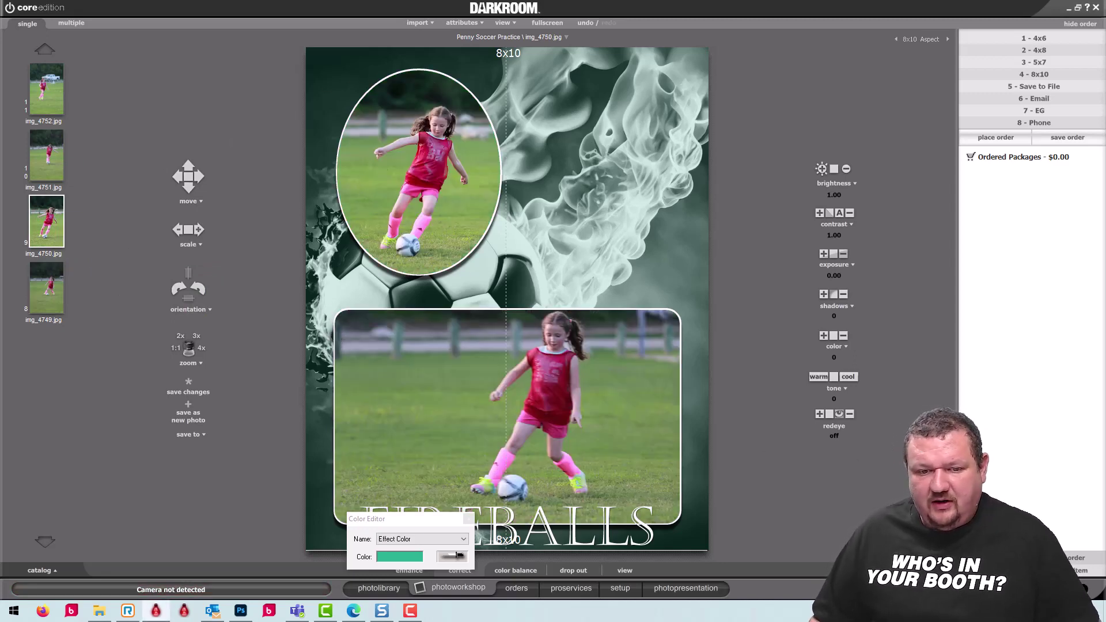
left_click(451, 556)
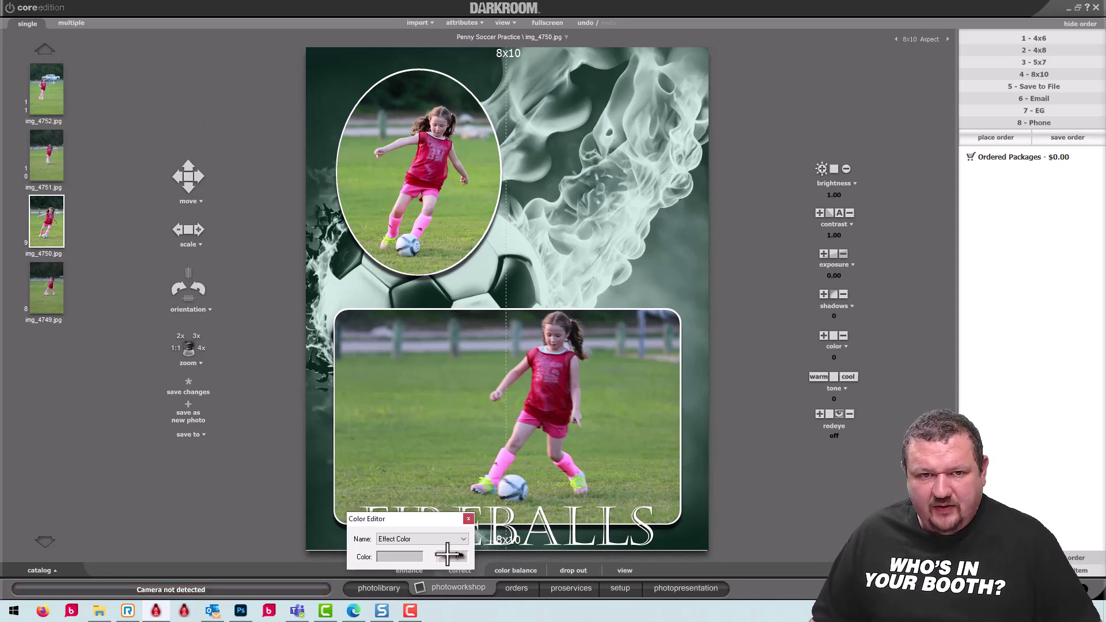
Sample the pink sock and jersey colours from the photos with the eyedropper
left_click(424, 223)
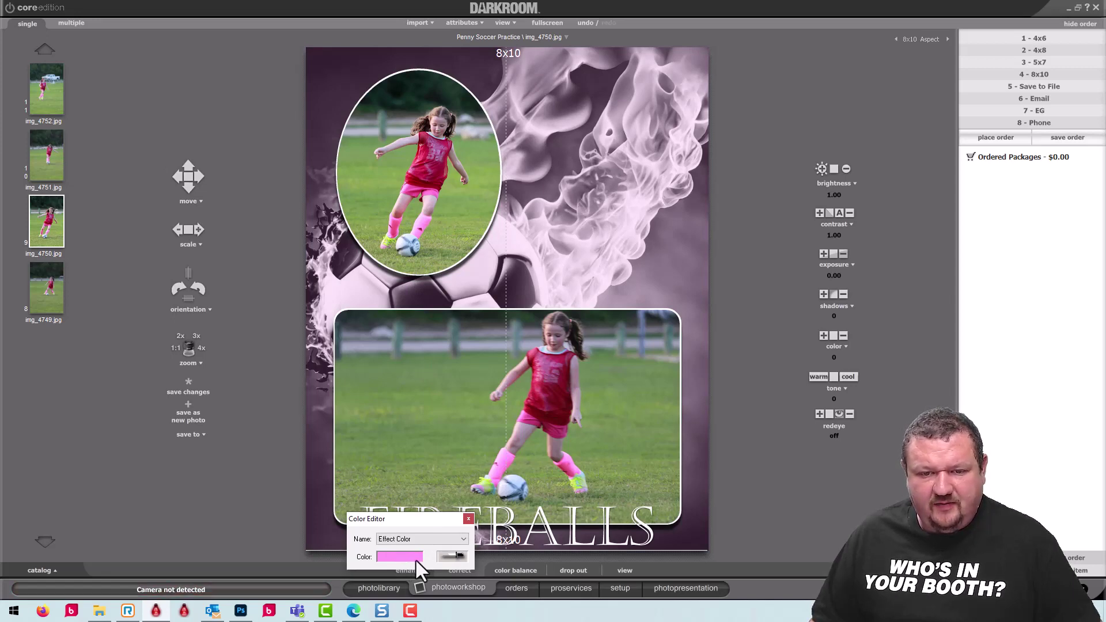
left_click(459, 551)
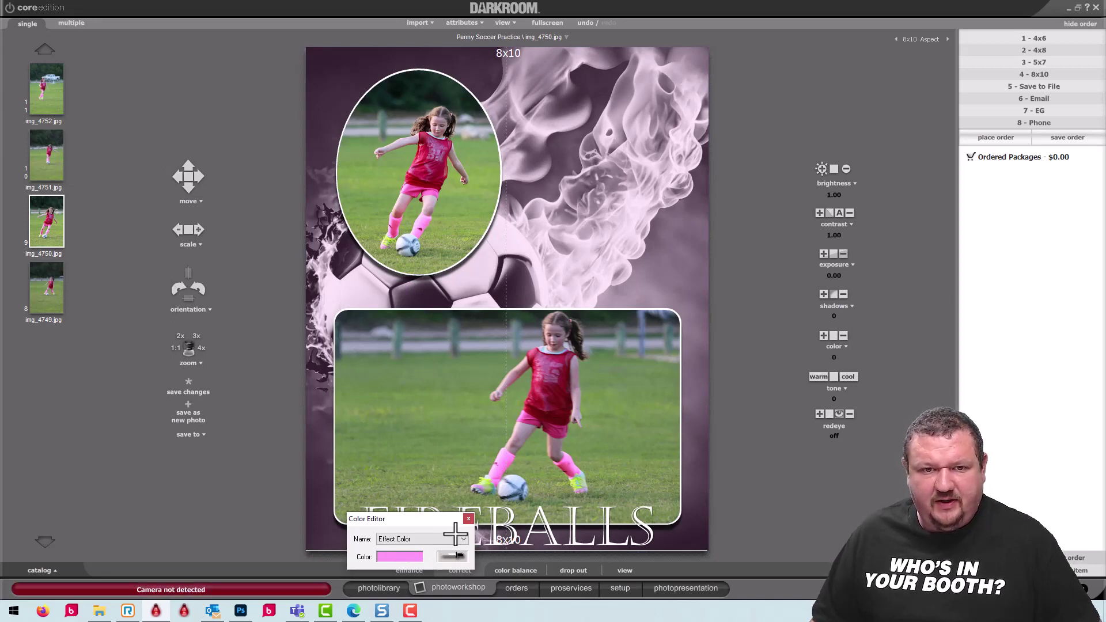
left_click(432, 173)
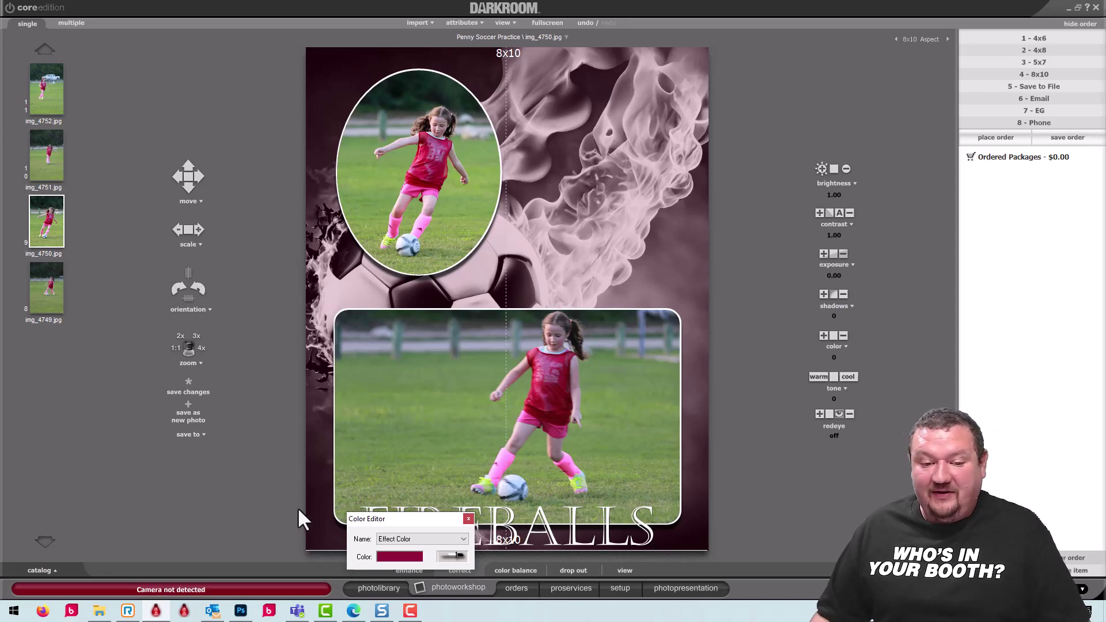
Set the Effect Color to a bright pink with Lum 166 and uncover the FIREBALLS title
left_click(414, 555)
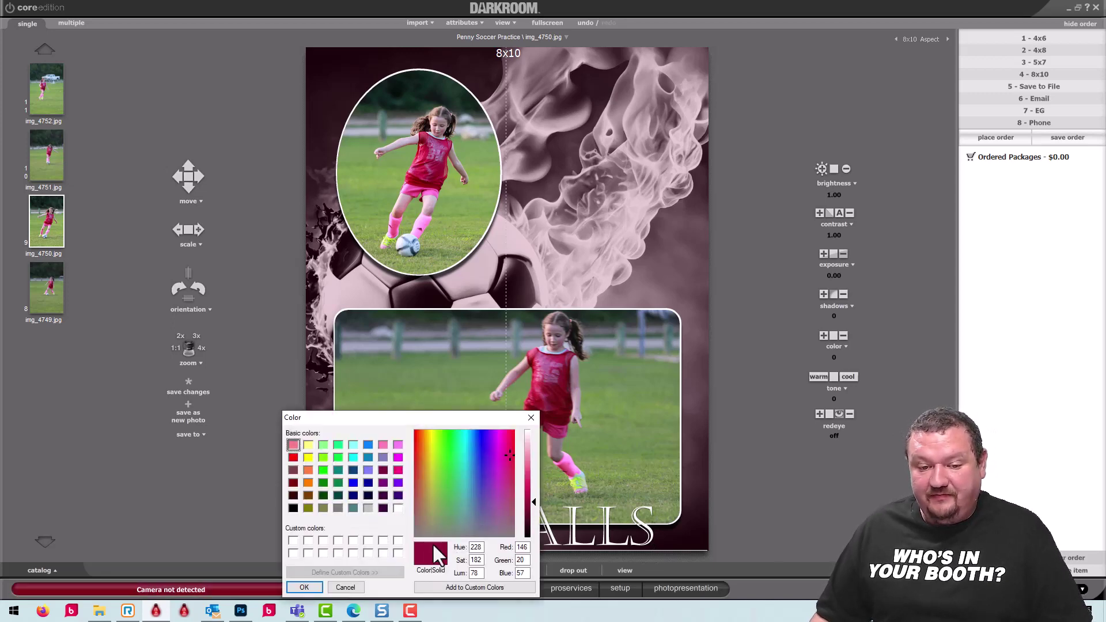
left_click(499, 437)
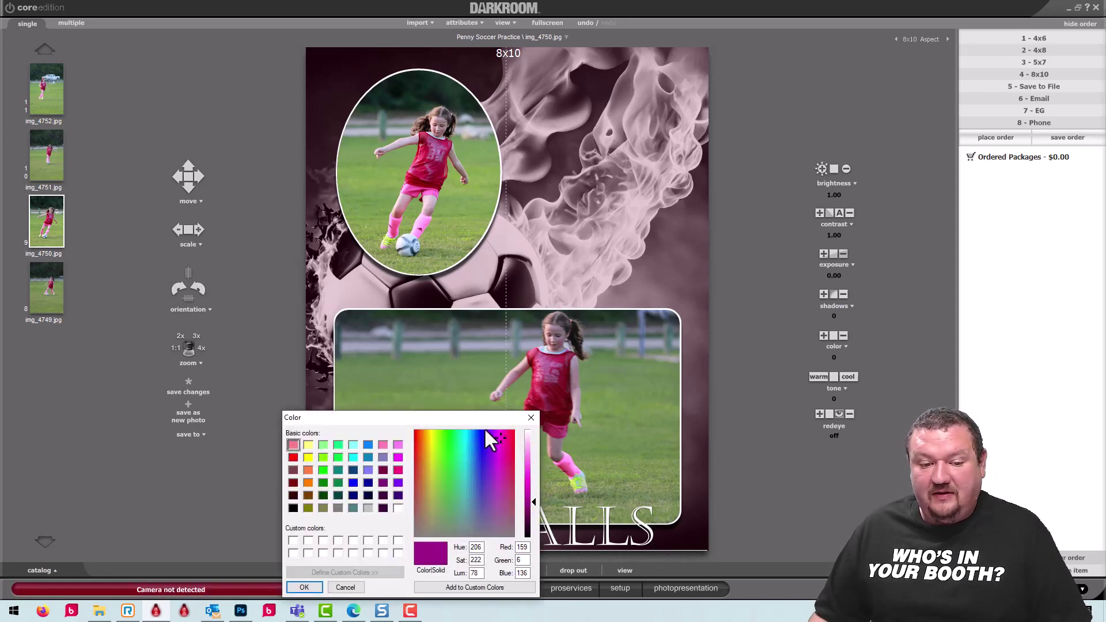
left_click(530, 464)
left_click(304, 587)
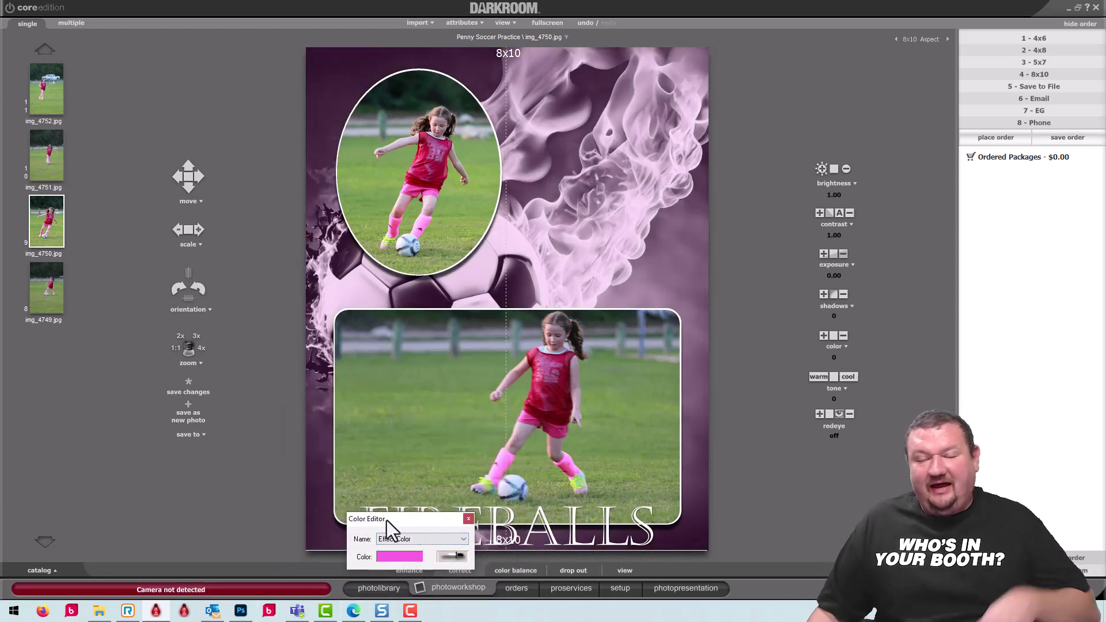
left_click_drag(387, 523, 795, 468)
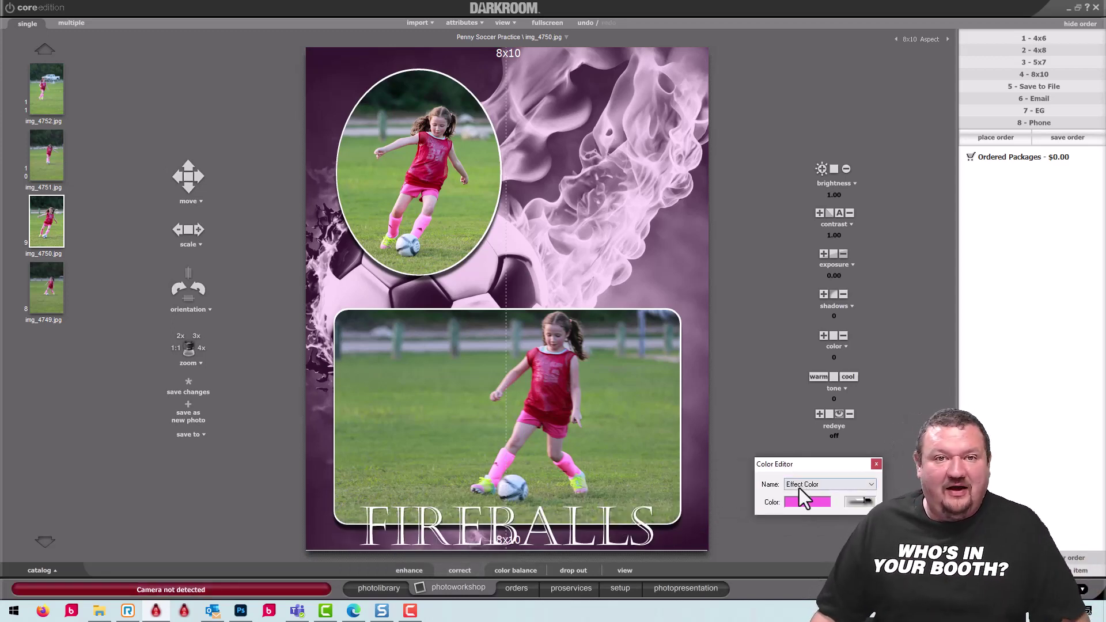
left_click(800, 489)
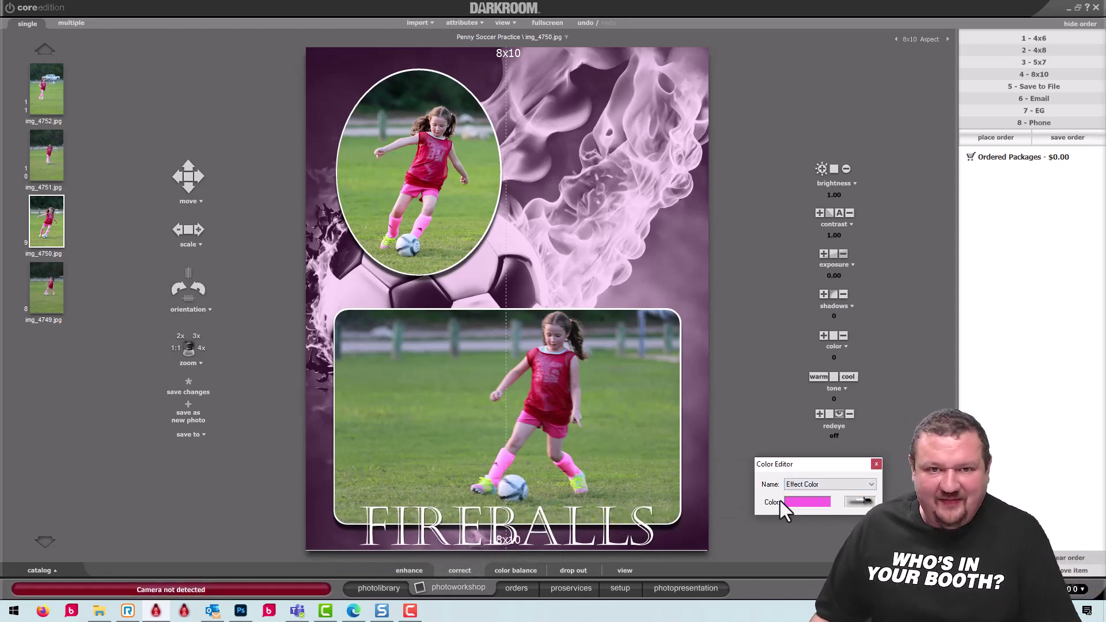